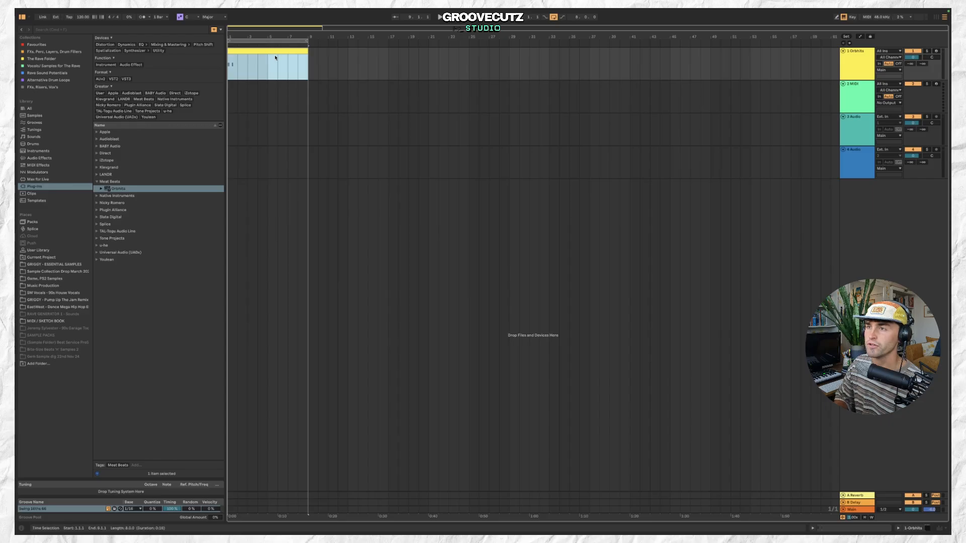
Create an empty MIDI clip at the start of the second track and extend it across the first bars.
left_click(846, 101)
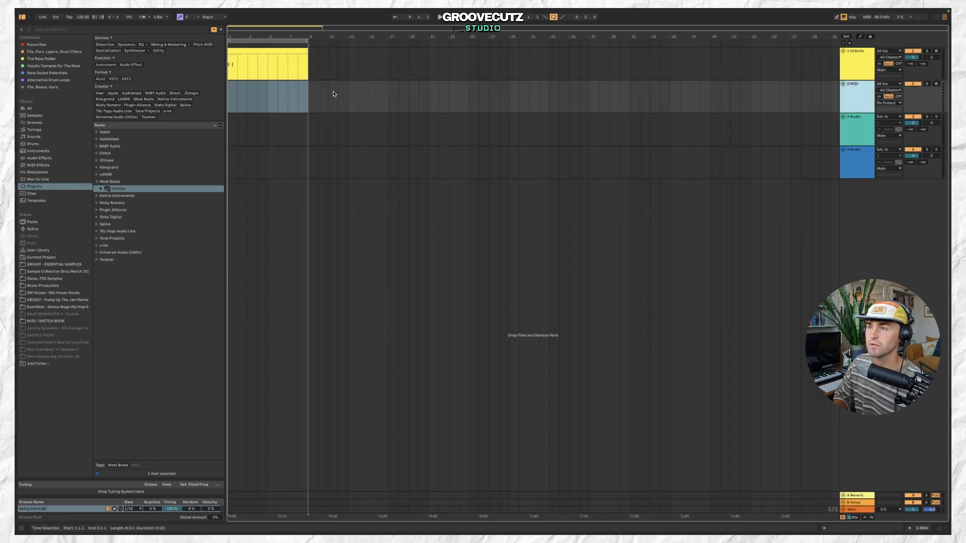
double_click(229, 85)
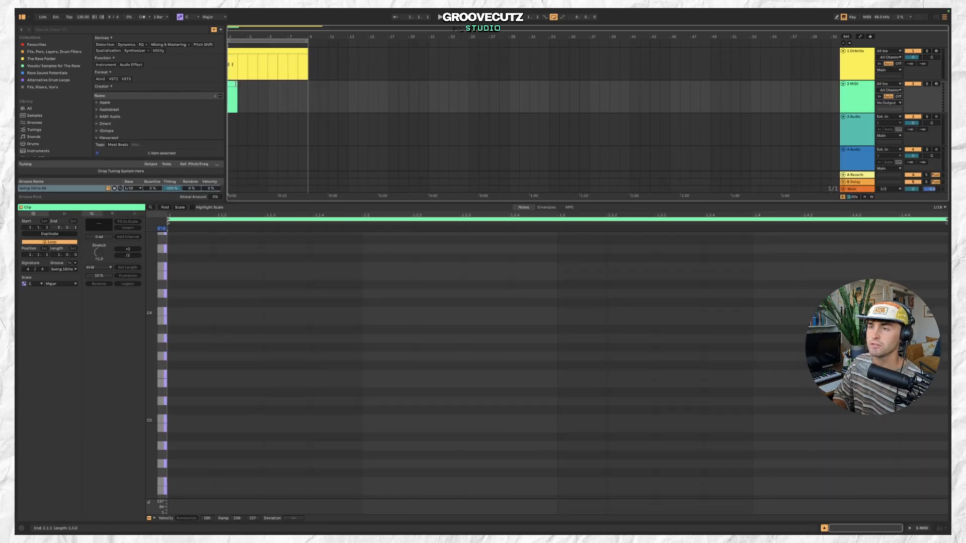
left_click_drag(235, 84, 301, 80)
Search the browser for kick and load UNIS_Zone_Kick.wav from Favourites onto the MIDI track.
left_click(119, 30)
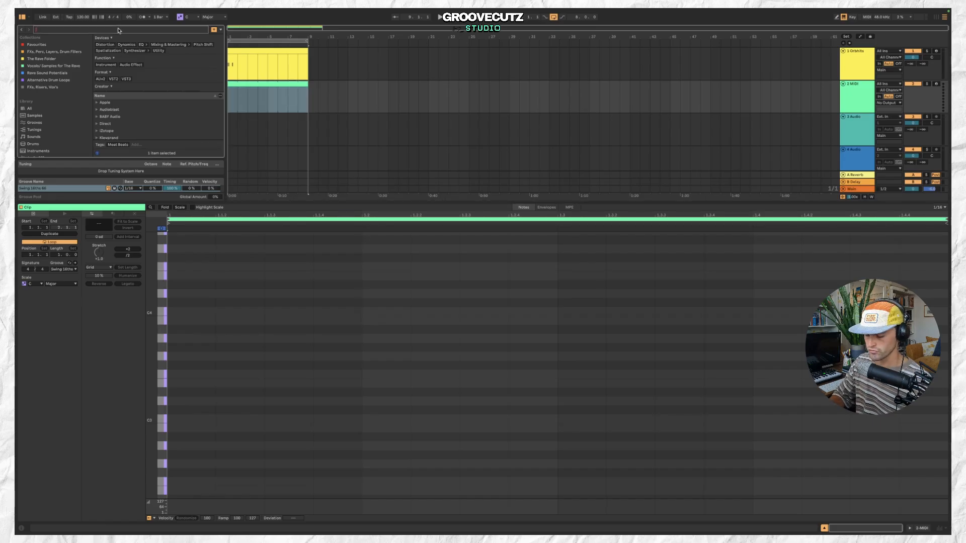
type("kick")
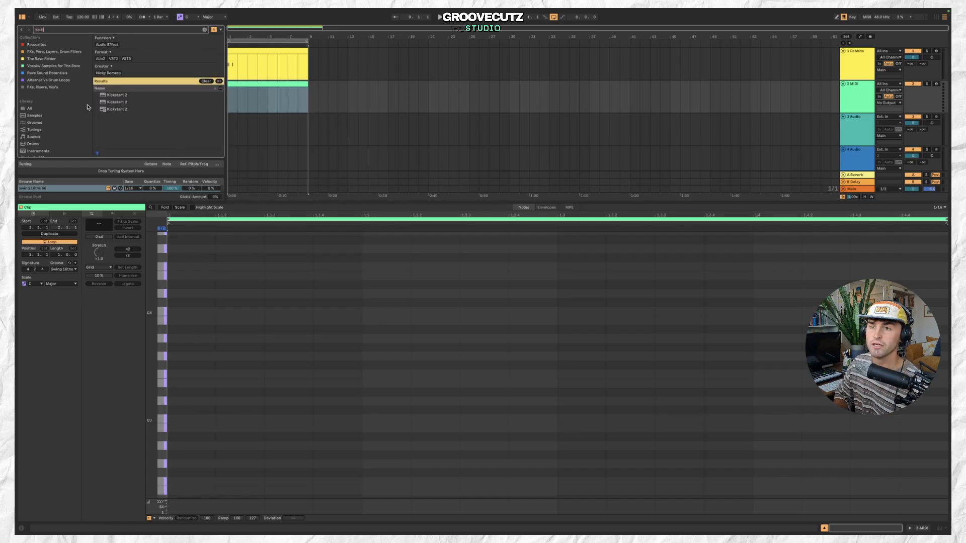
left_click(64, 108)
left_click(166, 102)
left_click(169, 114)
scroll(141, 76, "down", 4)
left_click(54, 46)
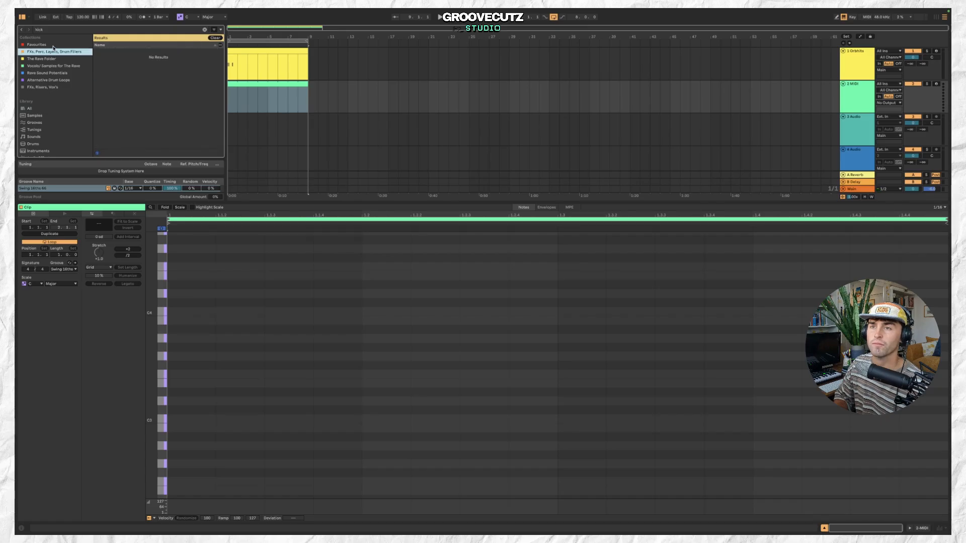
left_click(154, 124)
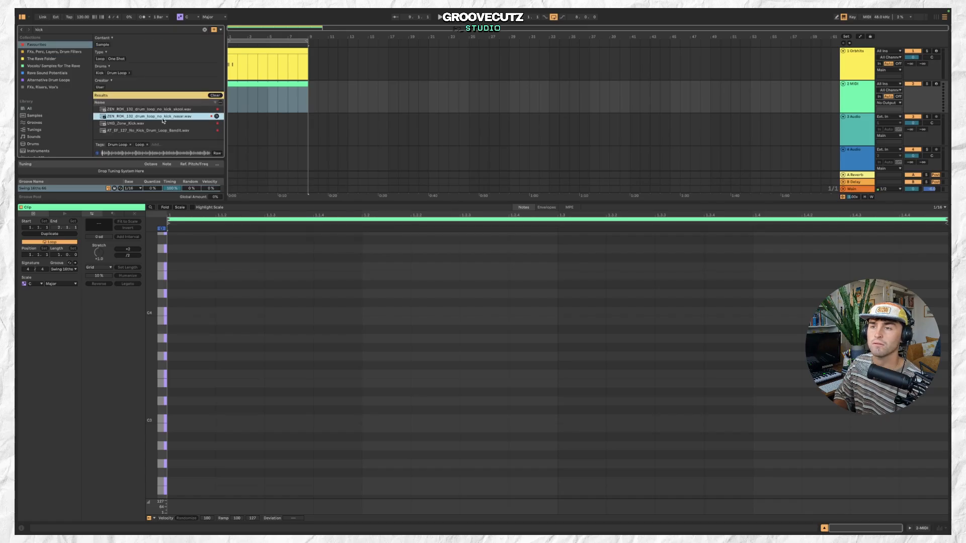
double_click(154, 124)
Open the MIDI clip, draw a kick note on the first beat and play it back.
double_click(266, 84)
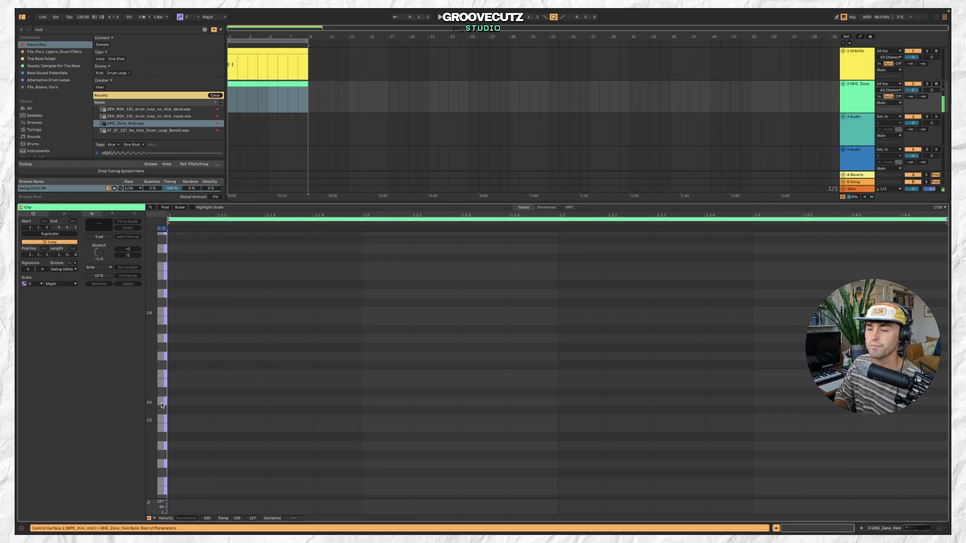
double_click(184, 421)
left_click_drag(184, 421, 187, 433)
key("space")
key("space")
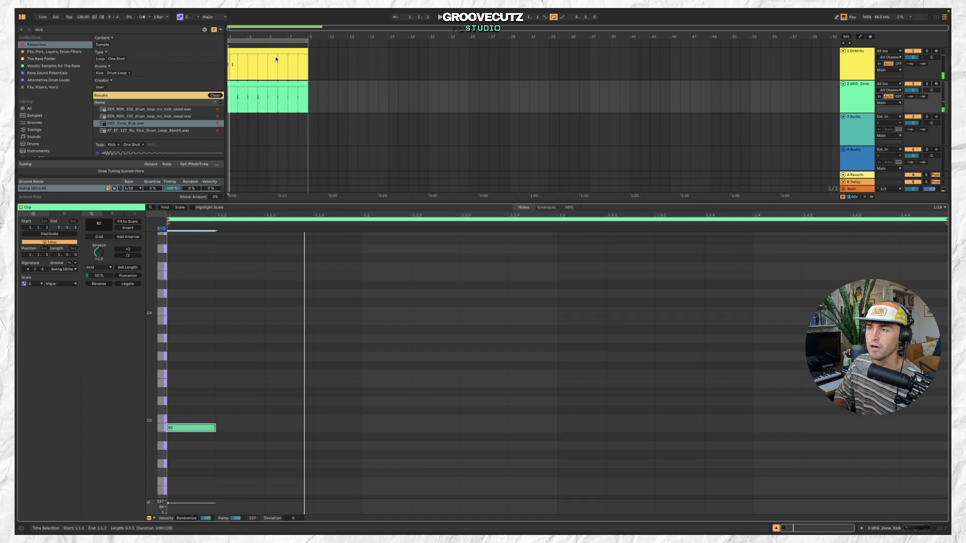
Shift the Drumbits clip later along its track and audition the kick clip.
left_click_drag(276, 59, 345, 50)
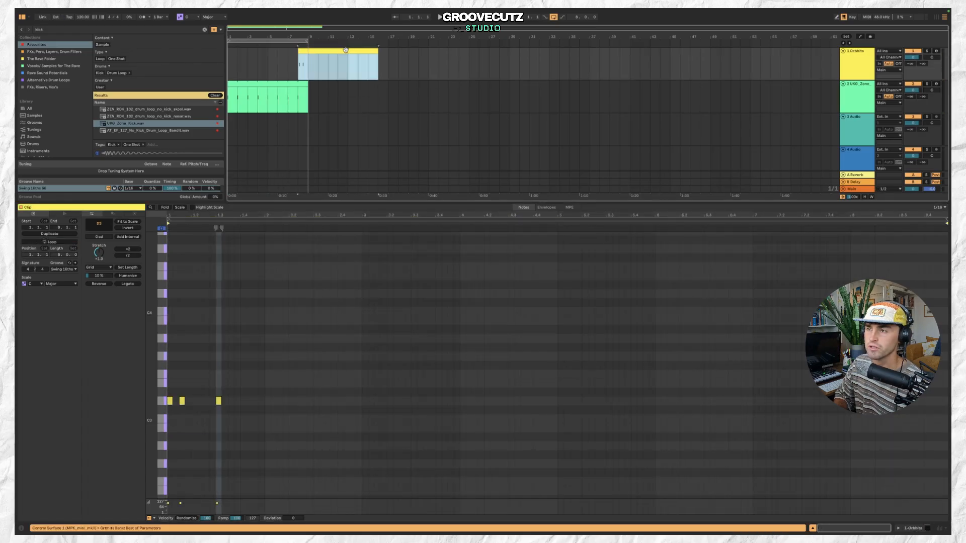
left_click(295, 83)
key("space")
Add kick notes on the second, third and fourth beats of the bar.
key("space")
key("space")
key("space")
double_click(390, 420)
left_click_drag(390, 421, 391, 428)
key("space")
key("space")
double_click(593, 428)
left_click(775, 429)
double_click(775, 429)
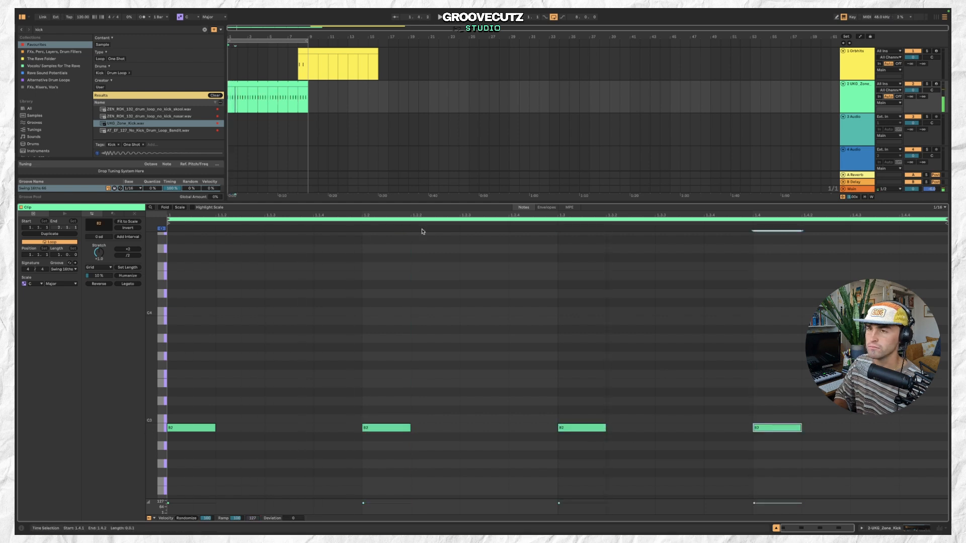
Select the kick clip and play it back to audition the pattern.
scroll(79, 138, "down", 4)
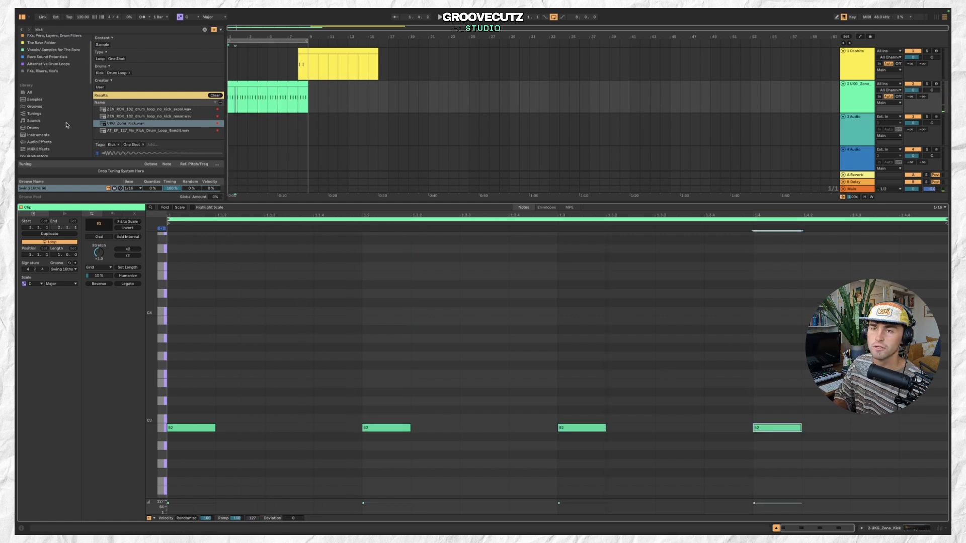
left_click(865, 69)
left_click(285, 84)
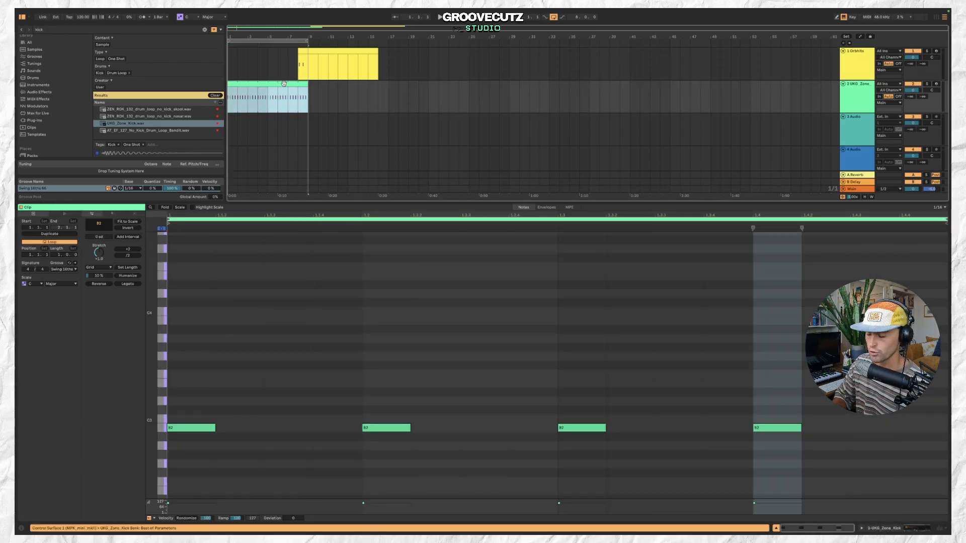
key("space")
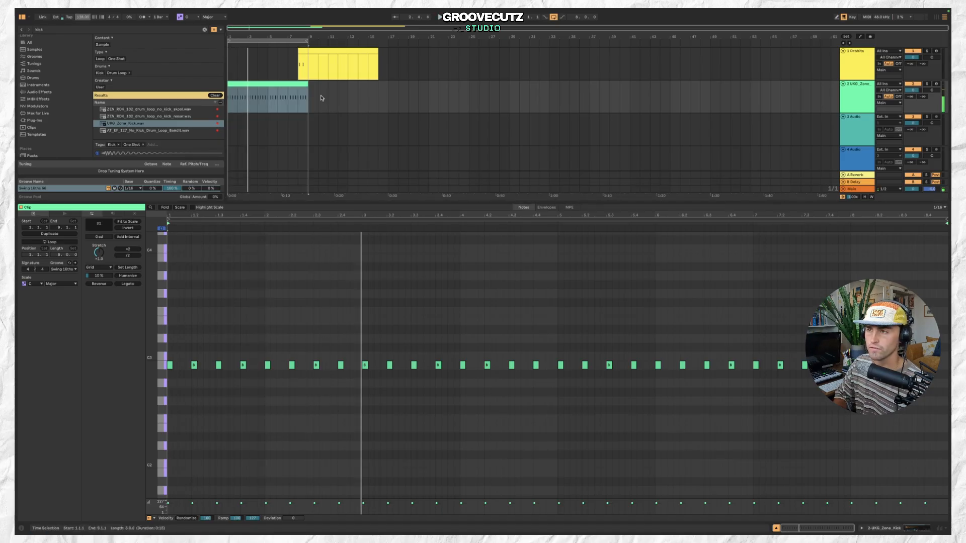
left_click(300, 84)
key("space")
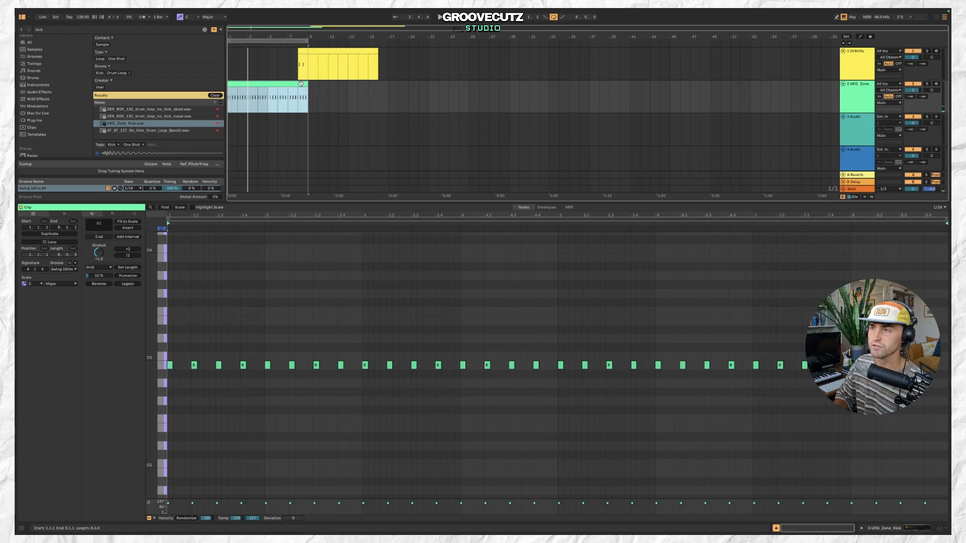
Move the kick track above the Drumbits track.
left_click(327, 49)
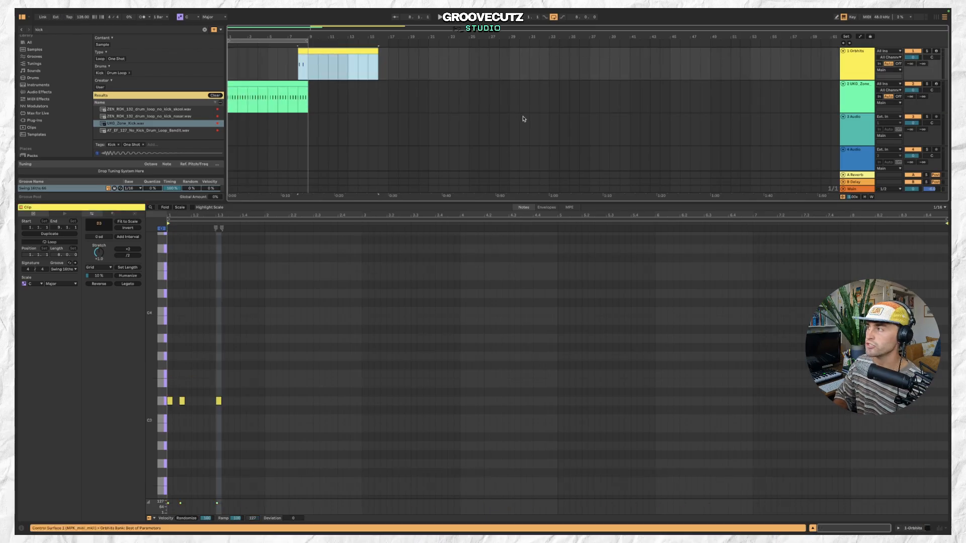
left_click_drag(852, 92, 854, 55)
key("space")
Open the kick track's Simpler device and raise its decay.
left_click(270, 52)
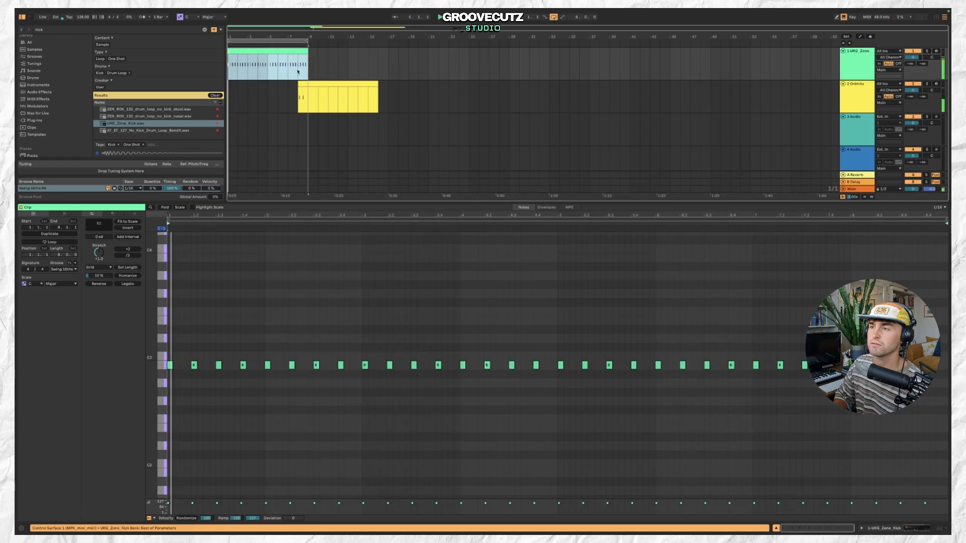
left_click(333, 83)
left_click(850, 70)
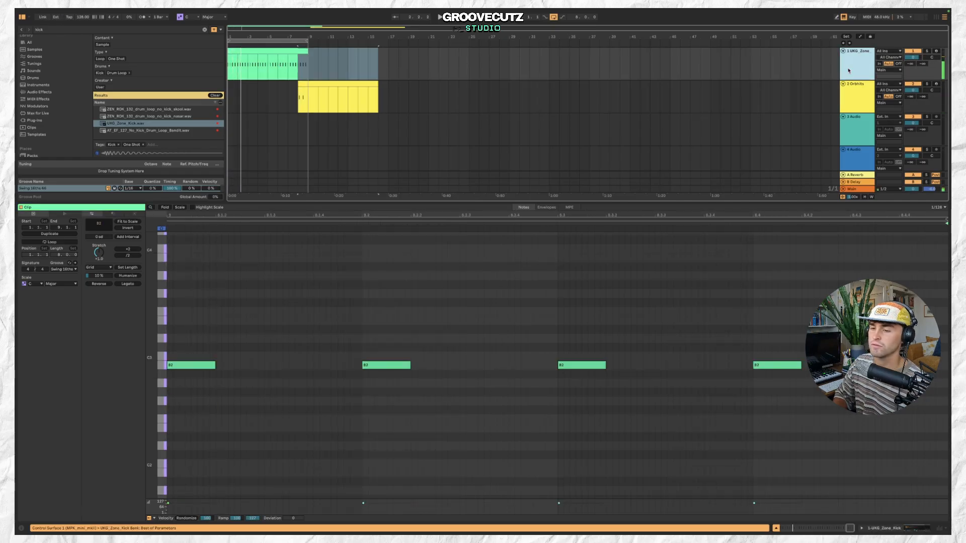
key("shift+Tab")
left_click_drag(198, 517, 199, 498)
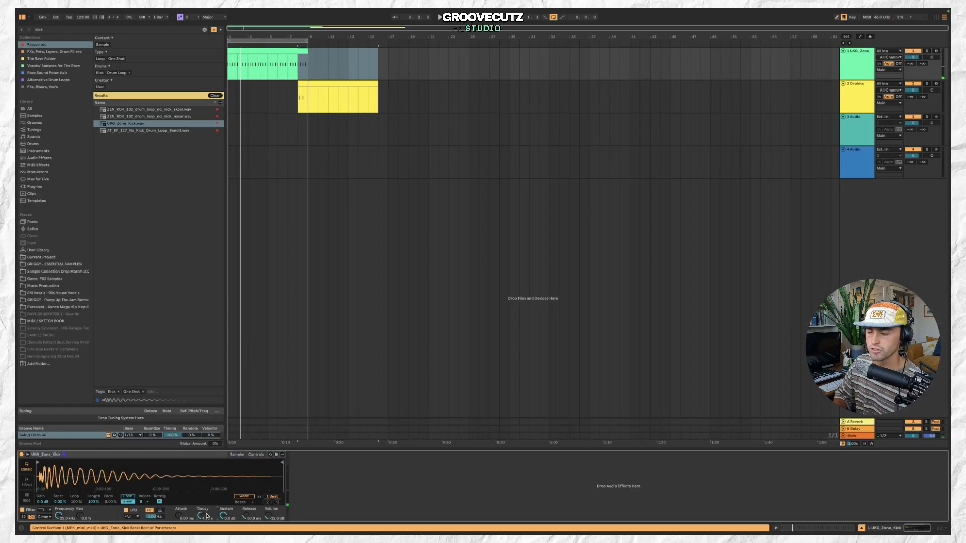
Move the Drumbits clip back to the start of the arrangement.
left_click(298, 52)
left_click_drag(345, 86, 275, 86)
Rename the kick track to KICK.
left_click(854, 68)
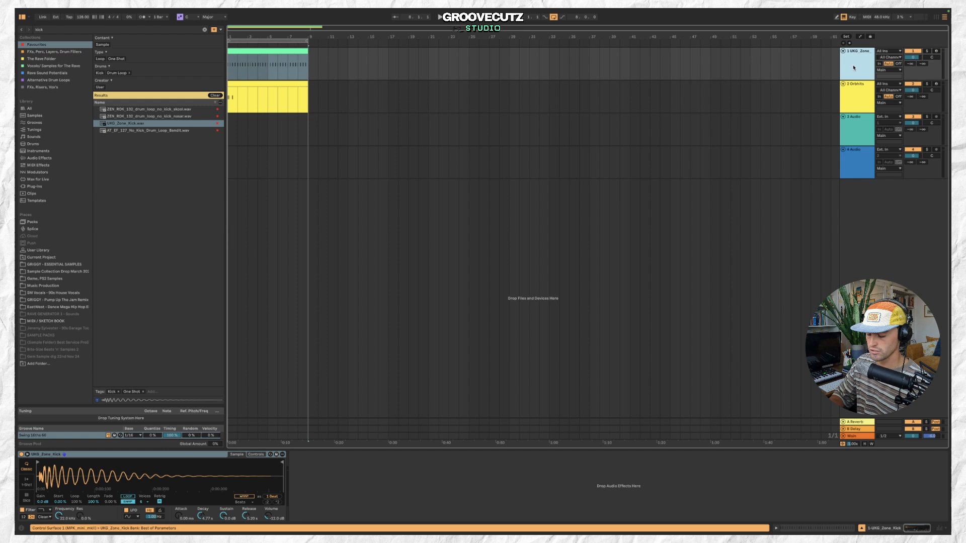
type("K")
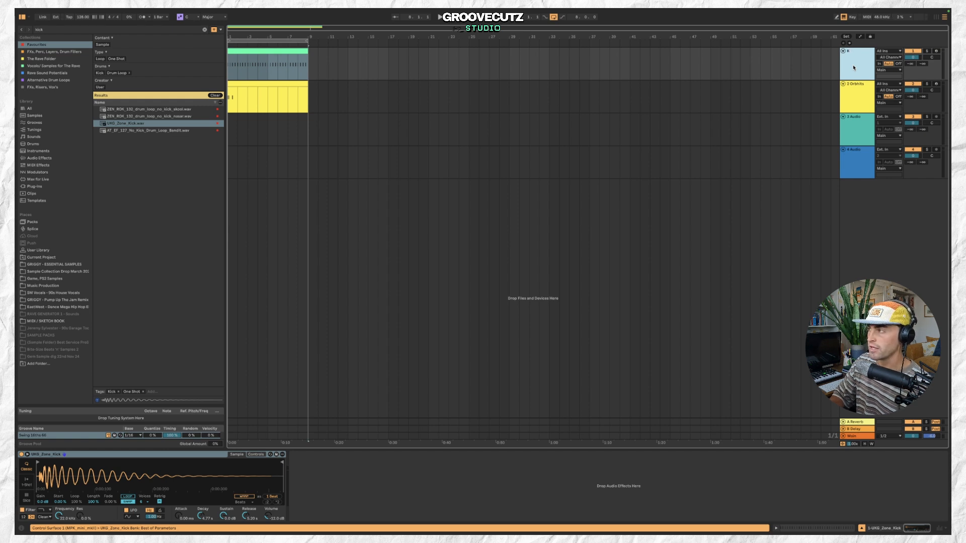
type("ICK")
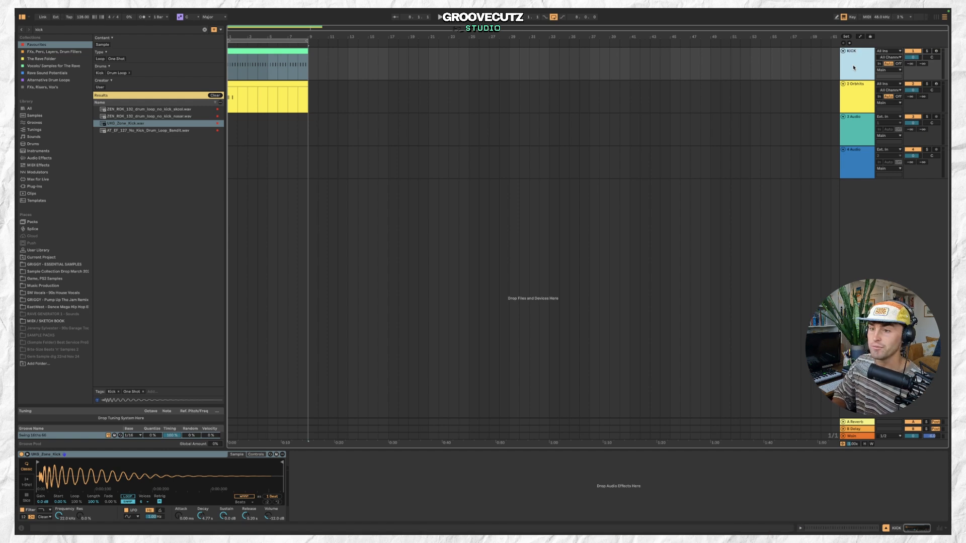
Search the browser for MONO and add the Mono preset to the KICK track.
left_click(110, 30)
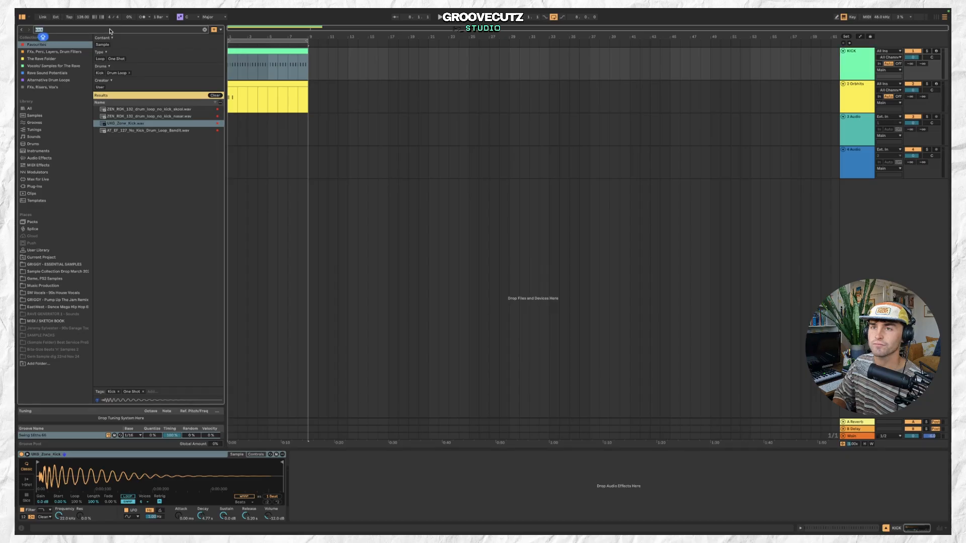
type("MONO")
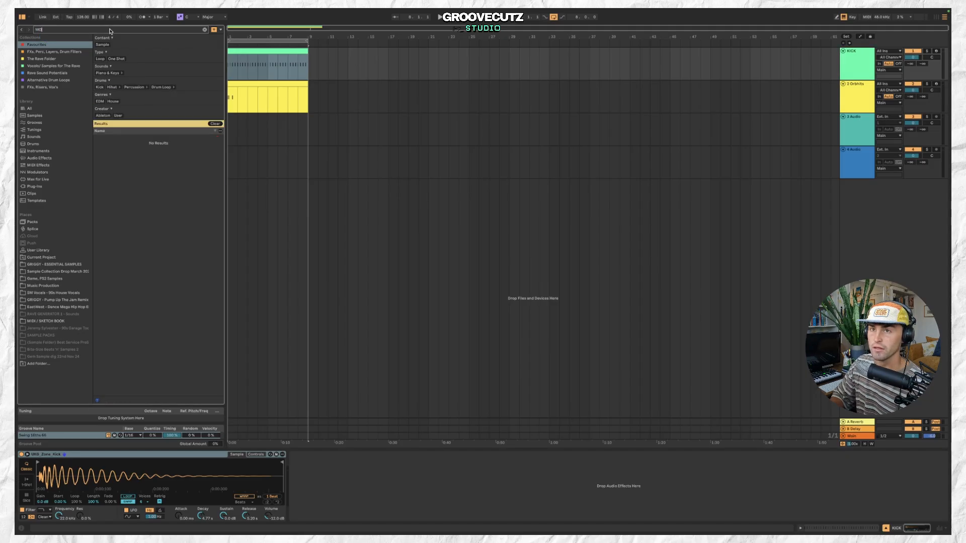
left_click(58, 110)
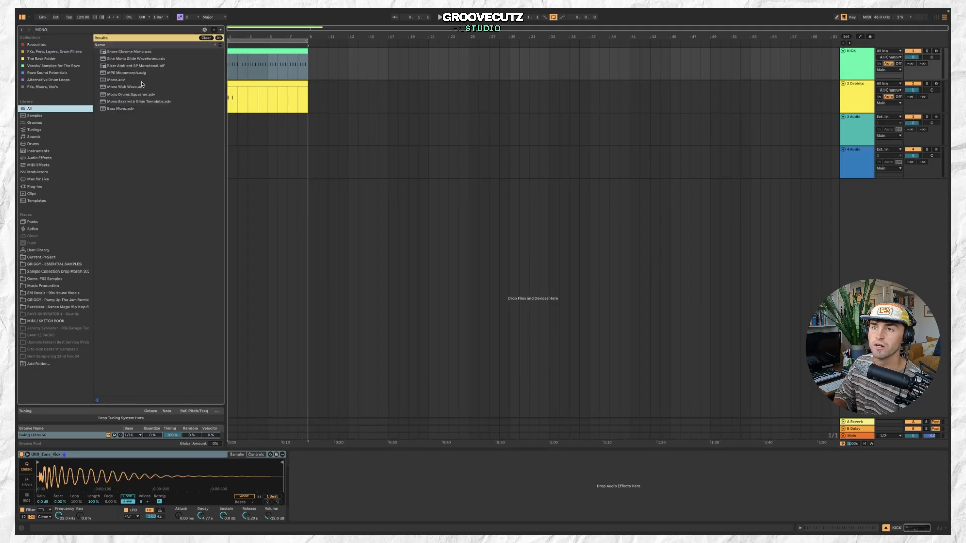
double_click(140, 80)
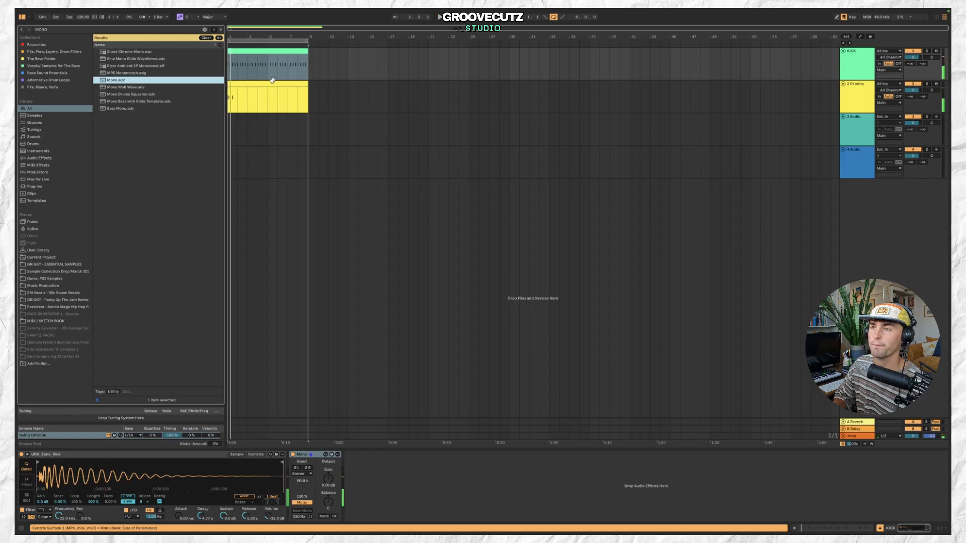
Open the kick clip and add an extra off-beat kick note, then play it back.
left_click(272, 88)
key("space")
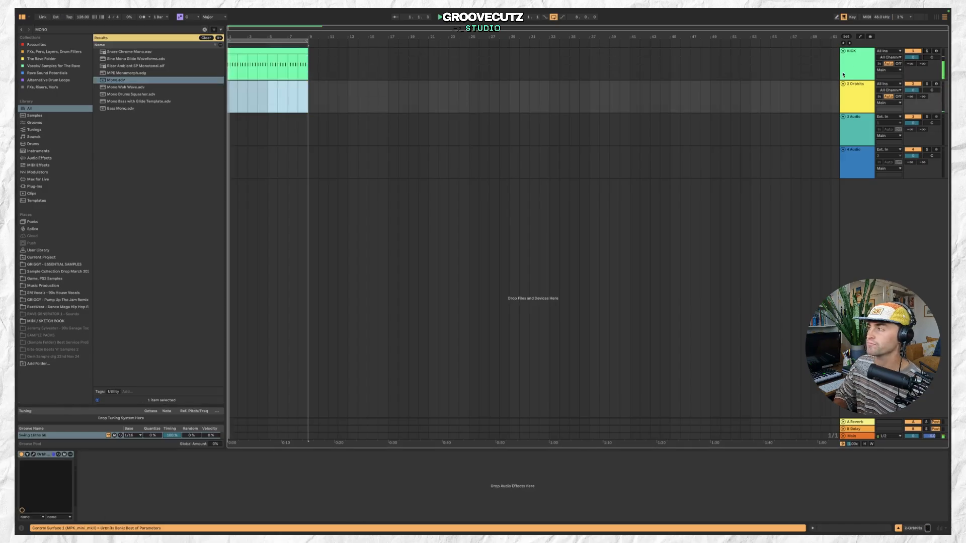
left_click(865, 58)
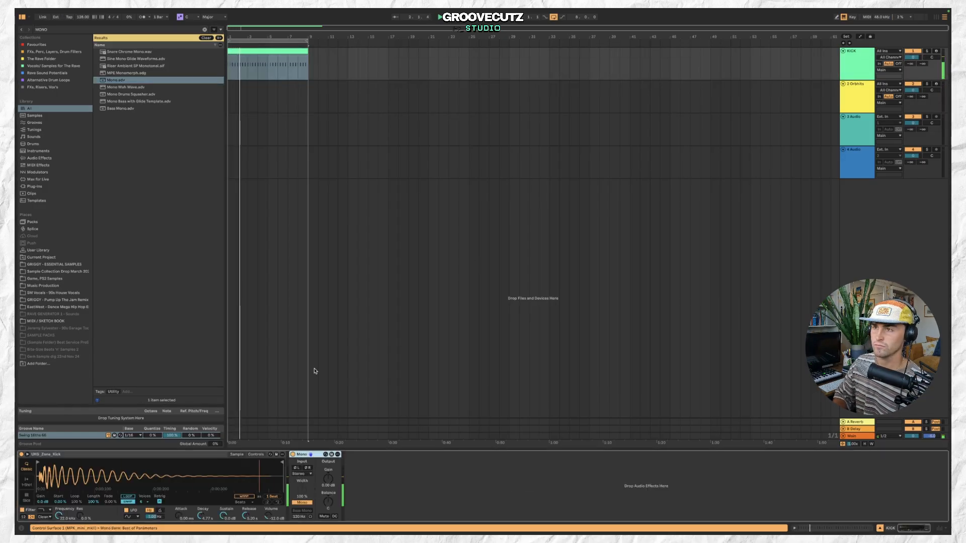
double_click(268, 50)
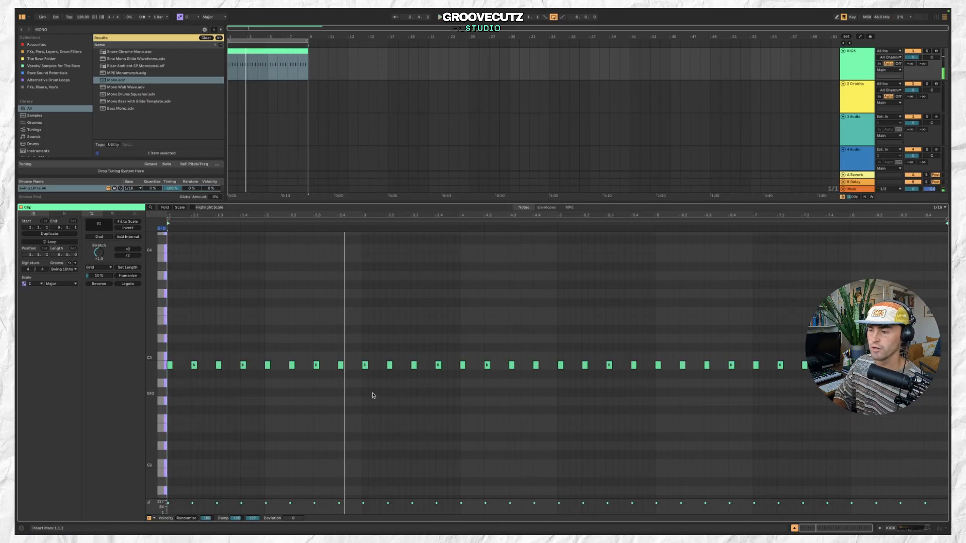
double_click(353, 366)
key("space")
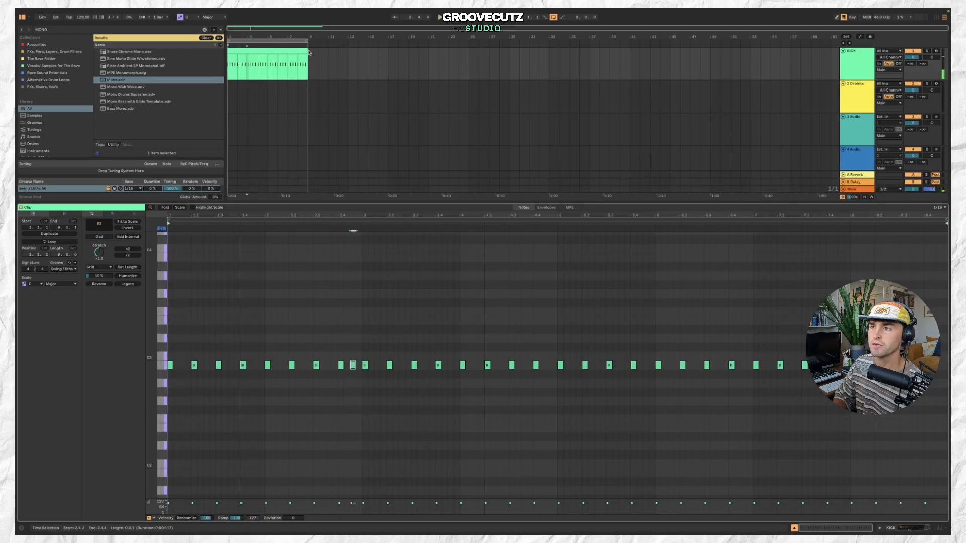
Shorten the kick clip's loop to four bars and duplicate it, then play back the result.
left_click_drag(306, 51, 268, 51)
key("super+d")
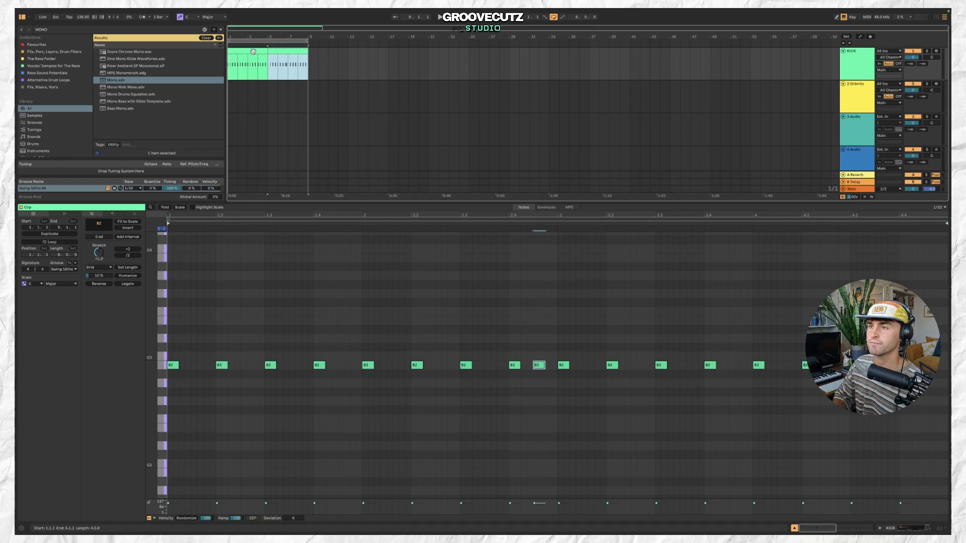
left_click(253, 51)
key("space")
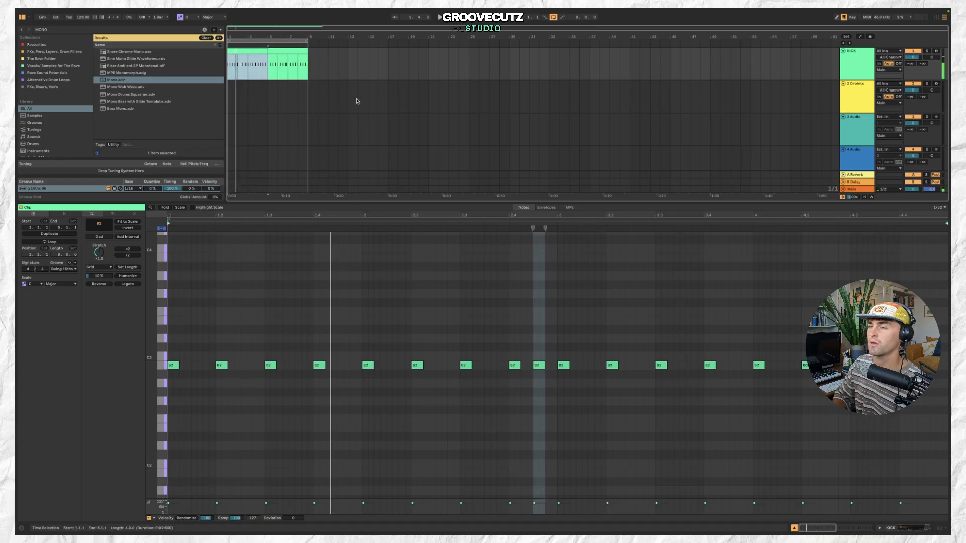
Insert an empty four-bar MIDI clip at the start of the Drumbits track and consolidate it.
left_click(326, 104)
scroll(326, 103, "up", 3)
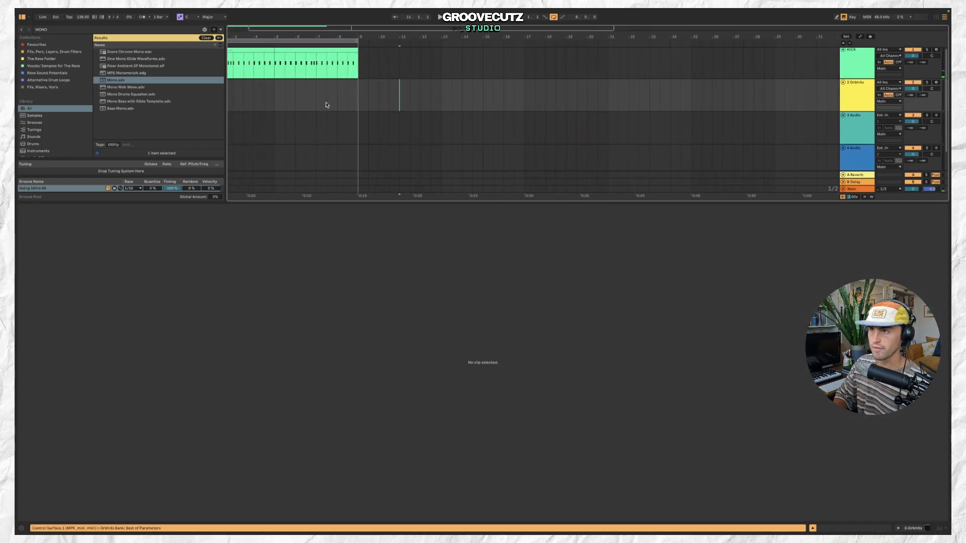
scroll(326, 102, "down", 3)
left_click(230, 85)
key("super+shift+m")
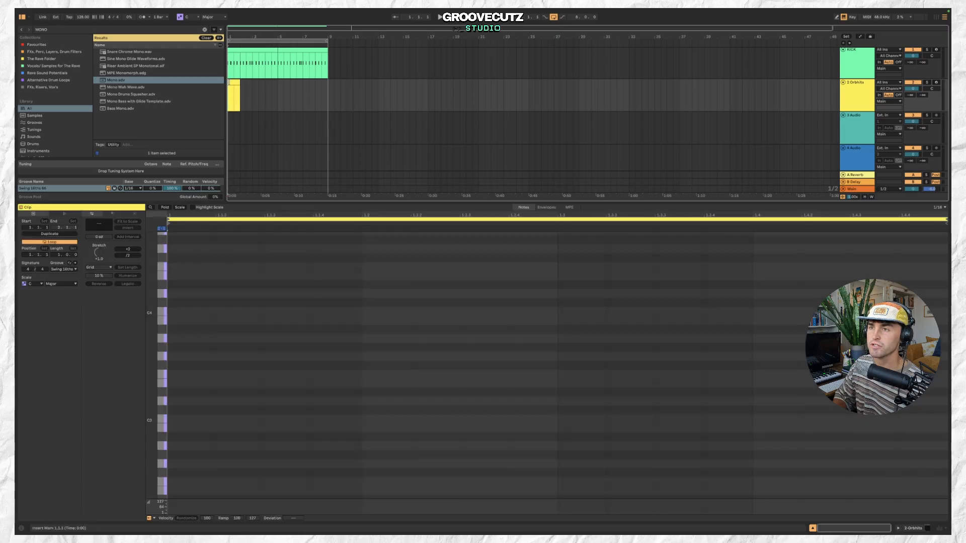
left_click_drag(238, 82, 274, 81)
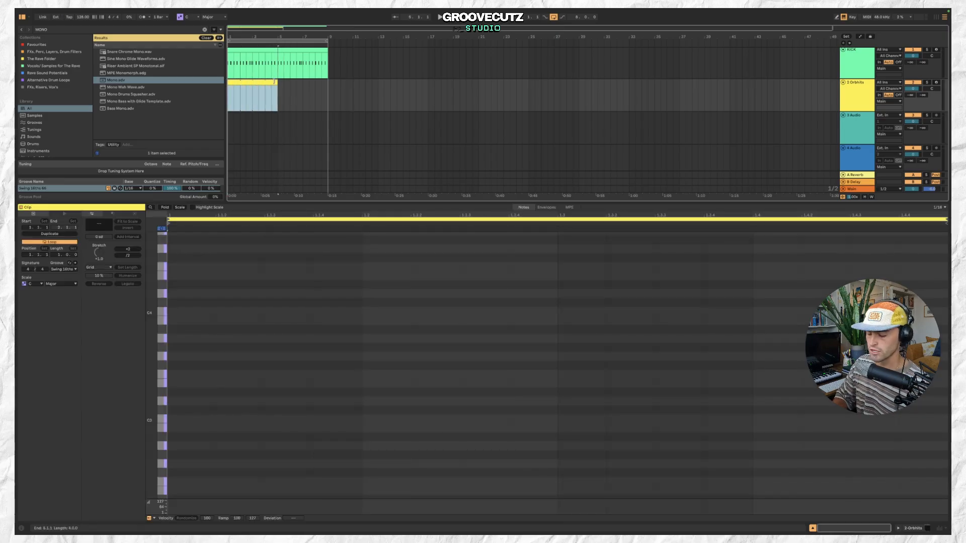
key("super+j")
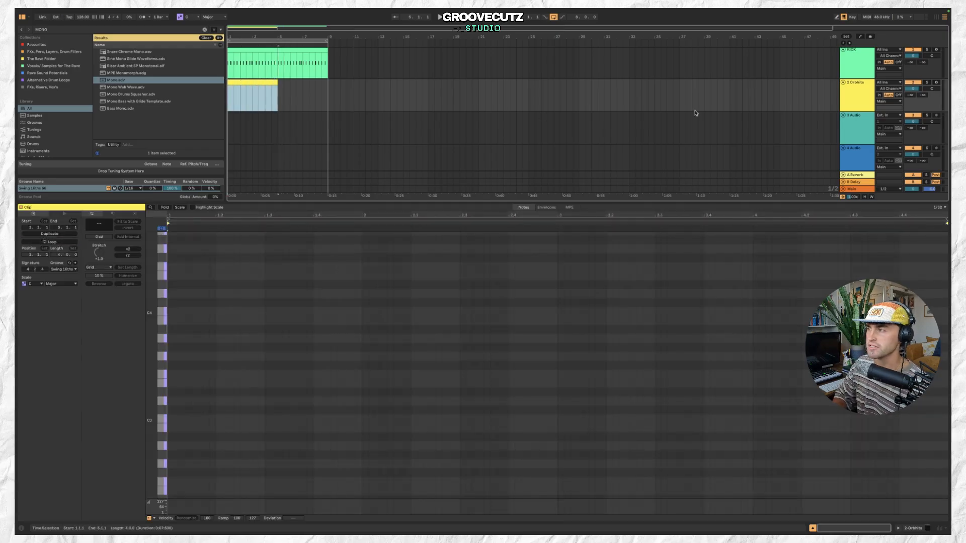
Add EQ Eight to the Orbhits track and switch on its low-cut band, nudging the cutoff lower.
left_click(853, 101)
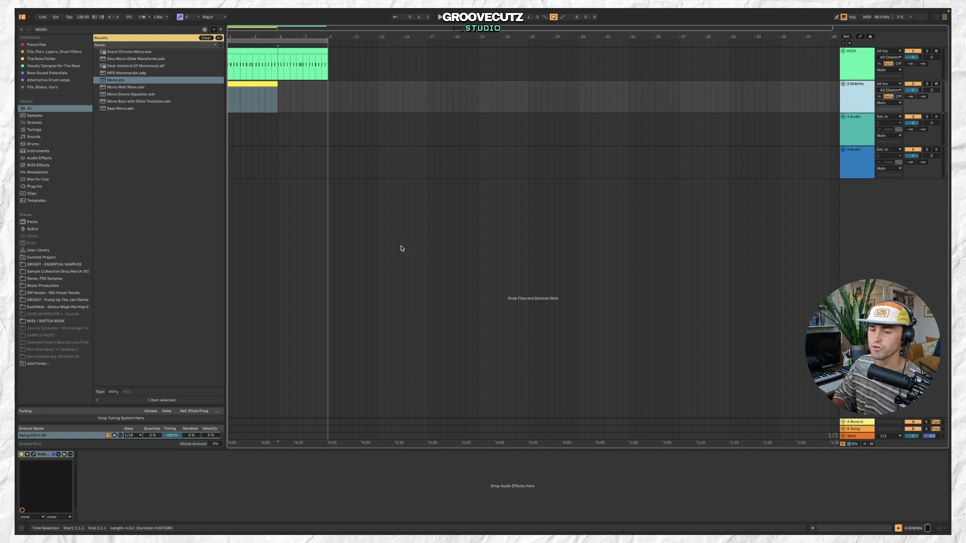
left_click(144, 29)
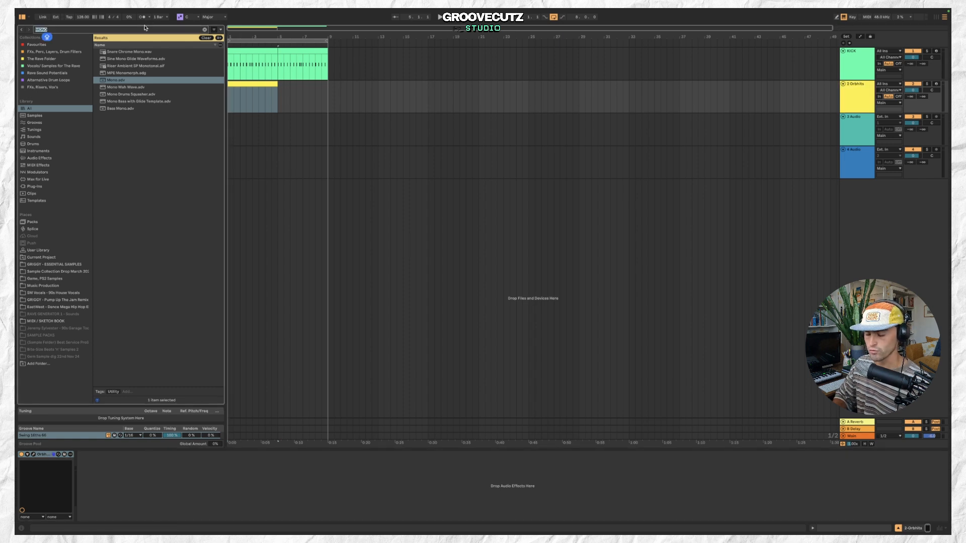
type("EQ")
double_click(139, 59)
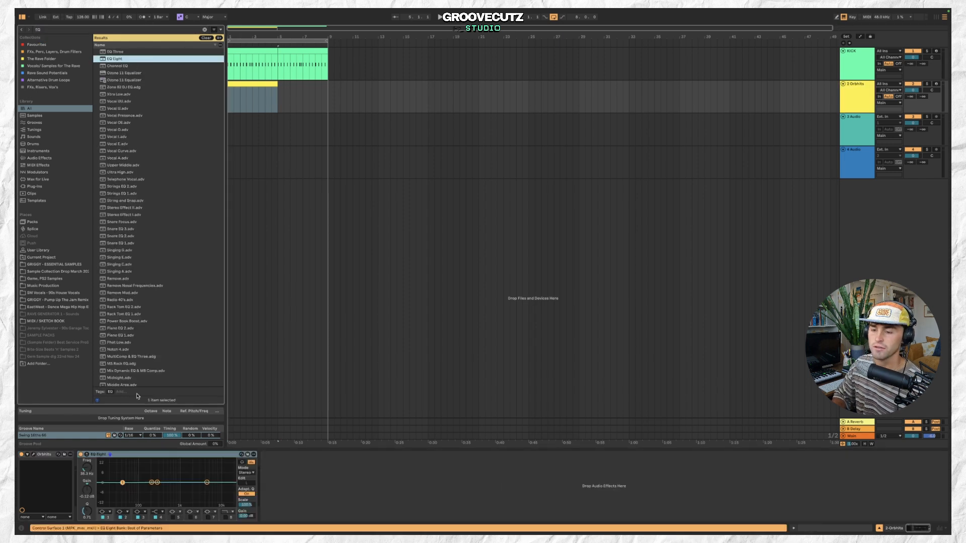
left_click(106, 512)
left_click(107, 477)
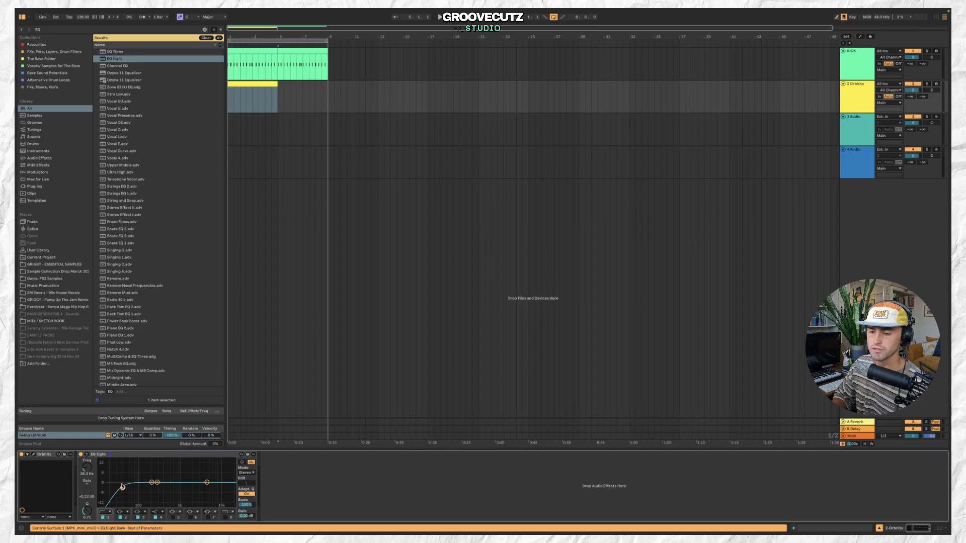
left_click_drag(122, 488, 116, 488)
Duplicate the Orbhits clip, open the copy and draw a short C#3 note pattern, duplicating it once.
left_click(269, 83)
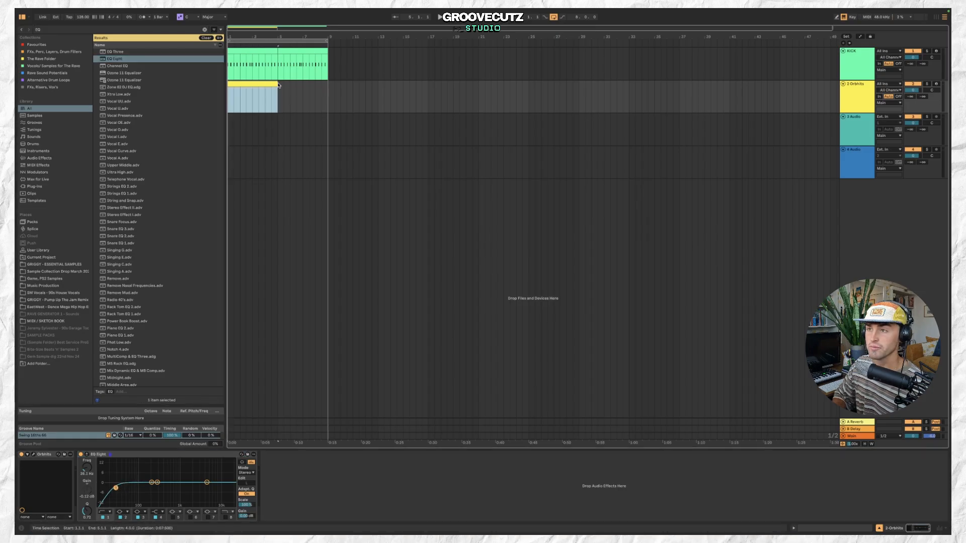
key("super+d")
double_click(267, 82)
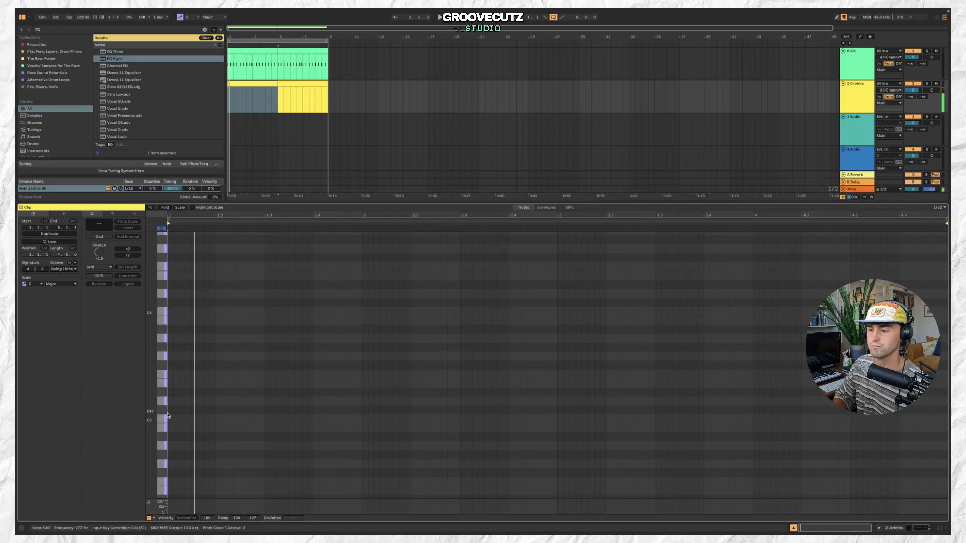
double_click(170, 410)
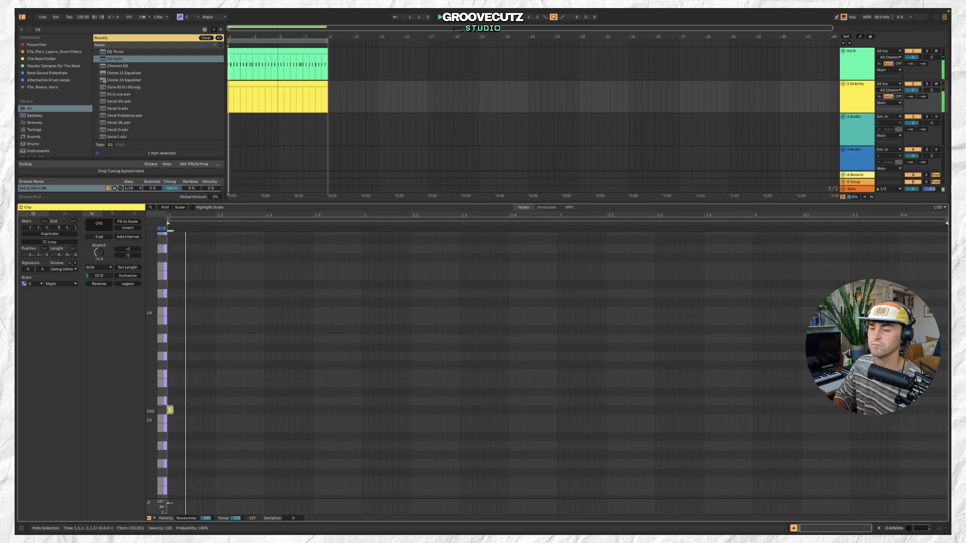
double_click(200, 410)
left_click_drag(201, 410, 169, 409)
key("space")
key("space")
key("ctrl+d")
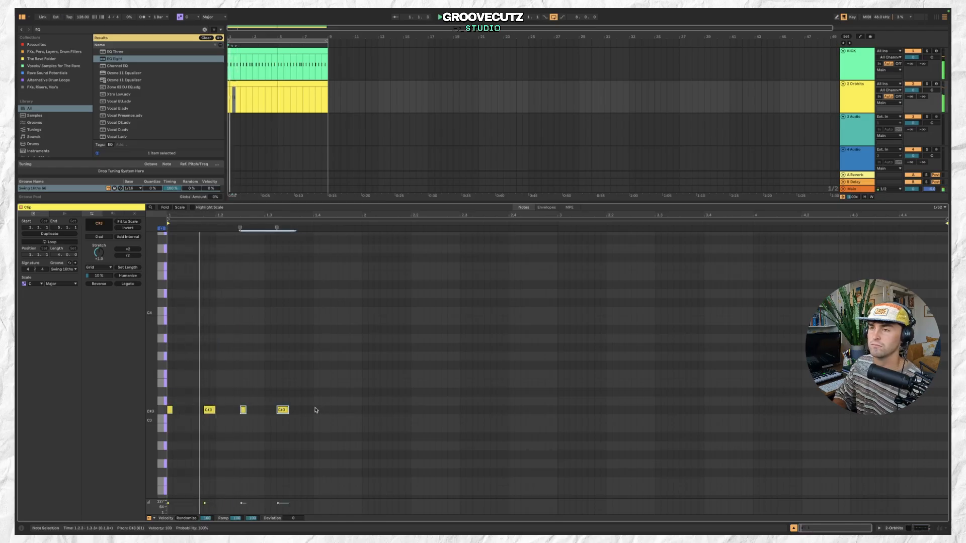
Duplicate all the notes and add a B2 and an A#2 note after the pattern, then play the clip.
key("ctrl+a")
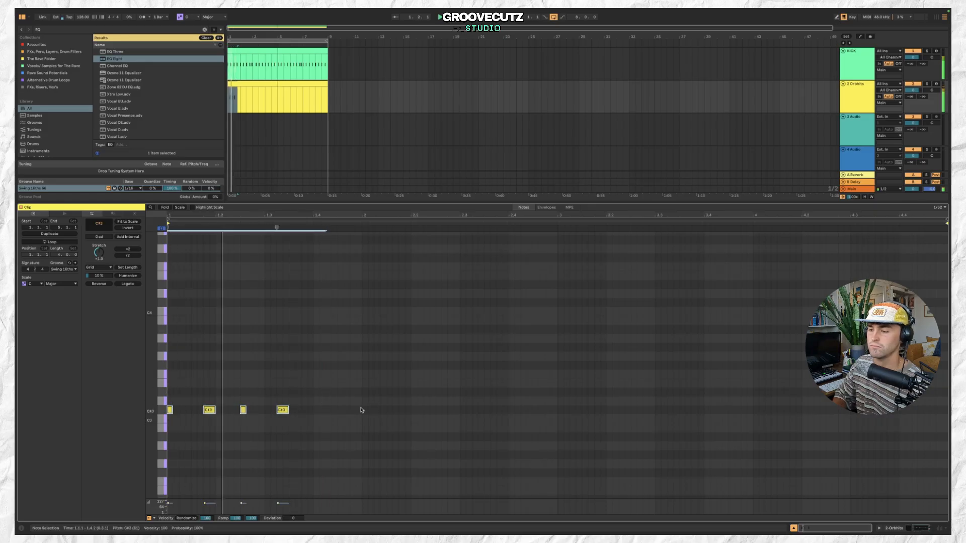
key("ctrl+d")
double_click(305, 428)
left_click_drag(305, 428, 321, 430)
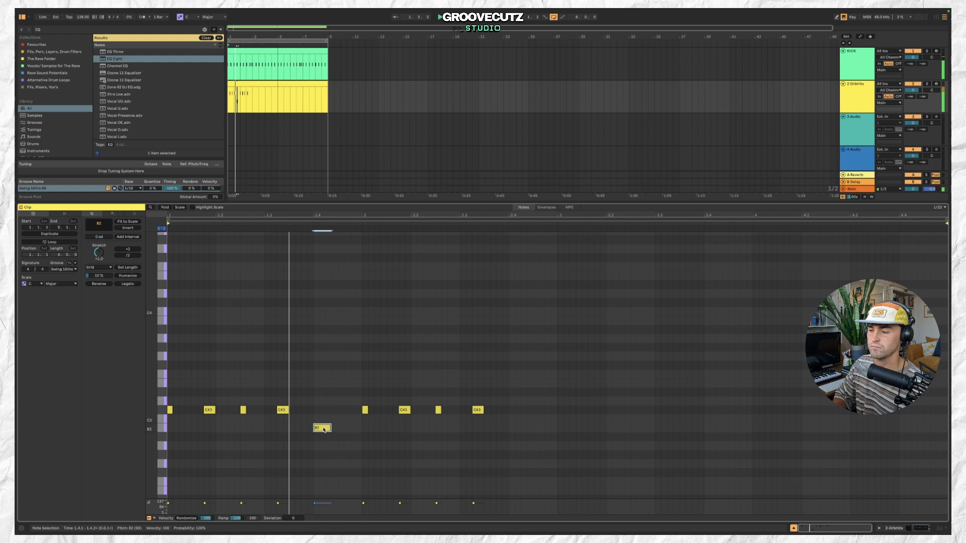
double_click(340, 446)
left_click_drag(348, 446, 348, 437)
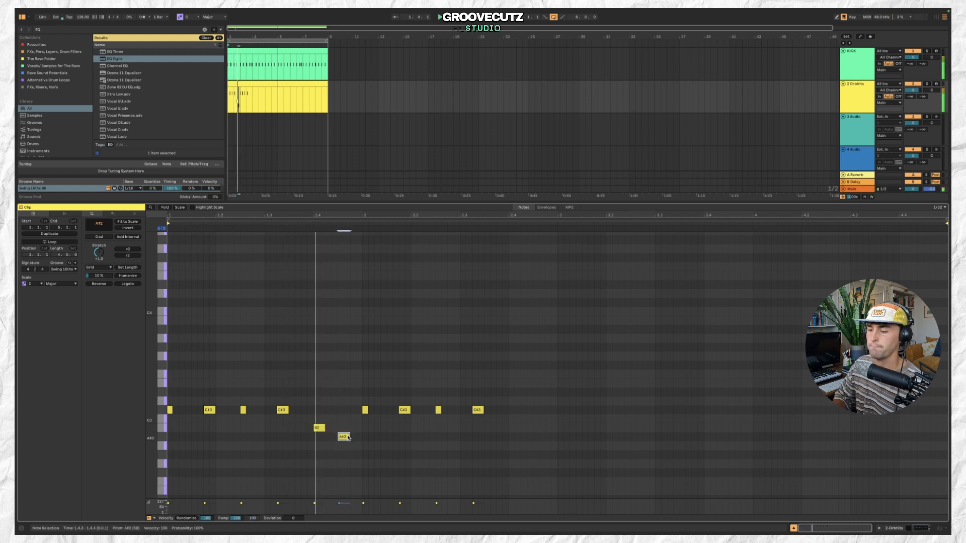
key("space")
Shorten the Orbhits clip to its first bar, duplicate it to fill four bars, consolidate and play it.
left_click(276, 84)
left_click_drag(276, 84, 252, 84)
left_click(257, 85)
left_click(247, 84)
key("super+d")
key("super+d")
left_click(234, 84, "shift")
key("super+j")
key("space")
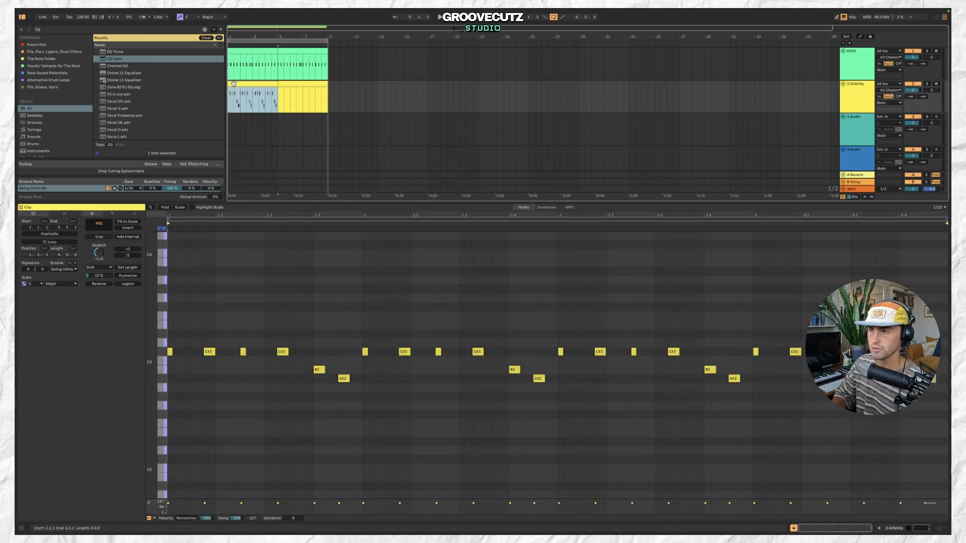
Open the Orbhits instrument window and load the BAS-Analog37 preset.
left_click(838, 107)
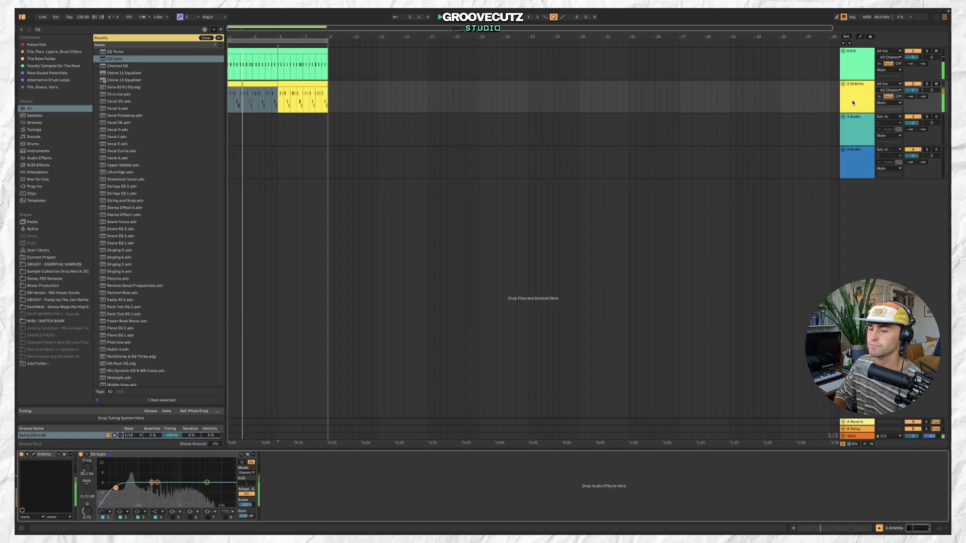
left_click(34, 455)
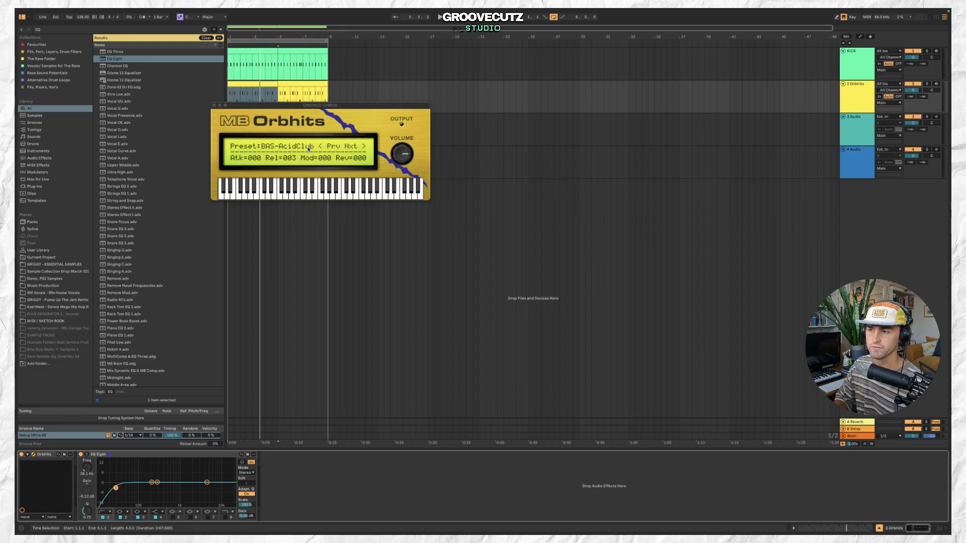
left_click(313, 147)
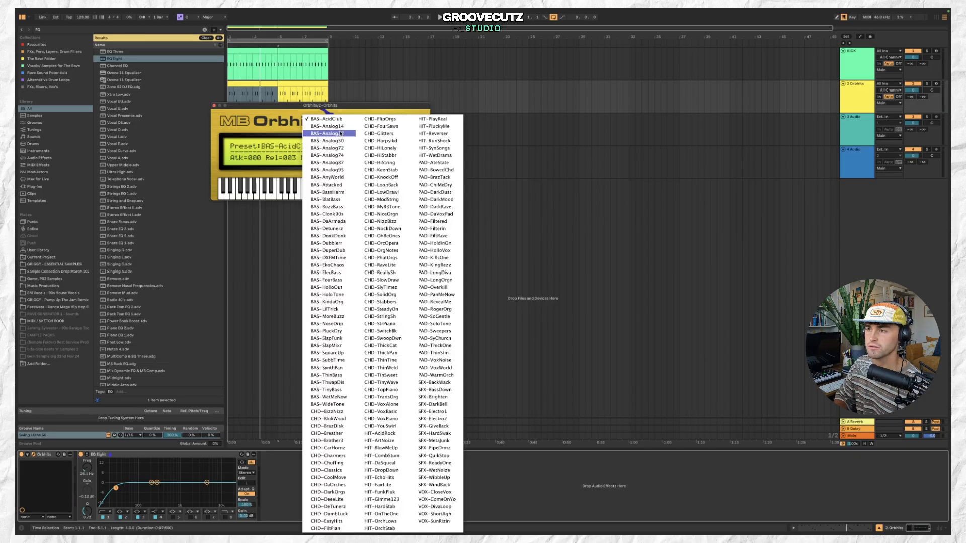
left_click(340, 133)
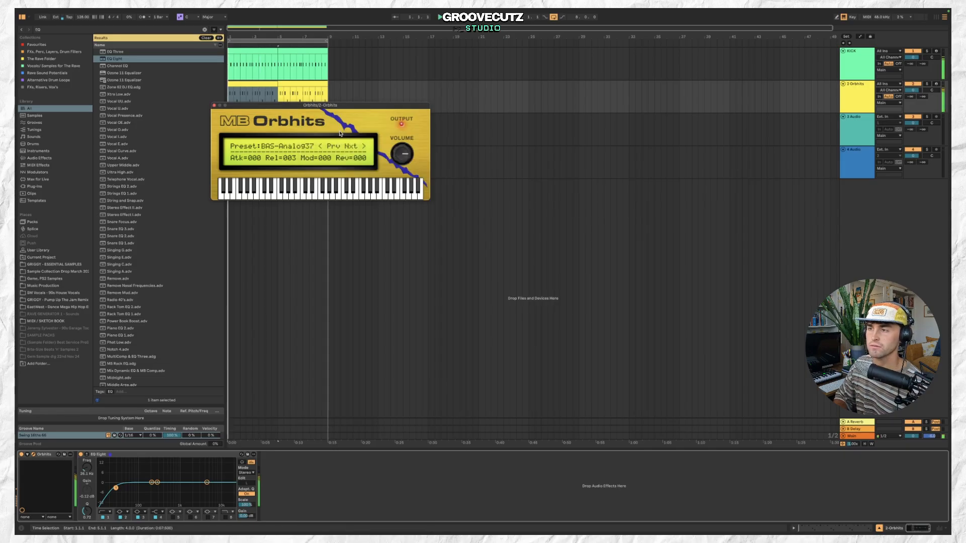
left_click(214, 106)
Search the browser for BASS and browse the Instruments and MIDI Effects categories.
left_click(281, 82)
left_click(272, 83)
left_click(866, 98)
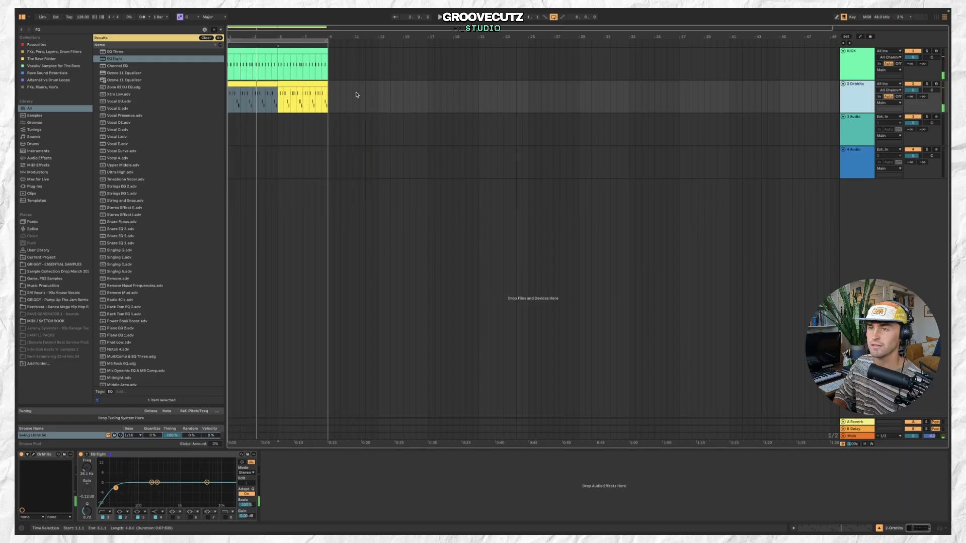
left_click(154, 29)
type("BASS")
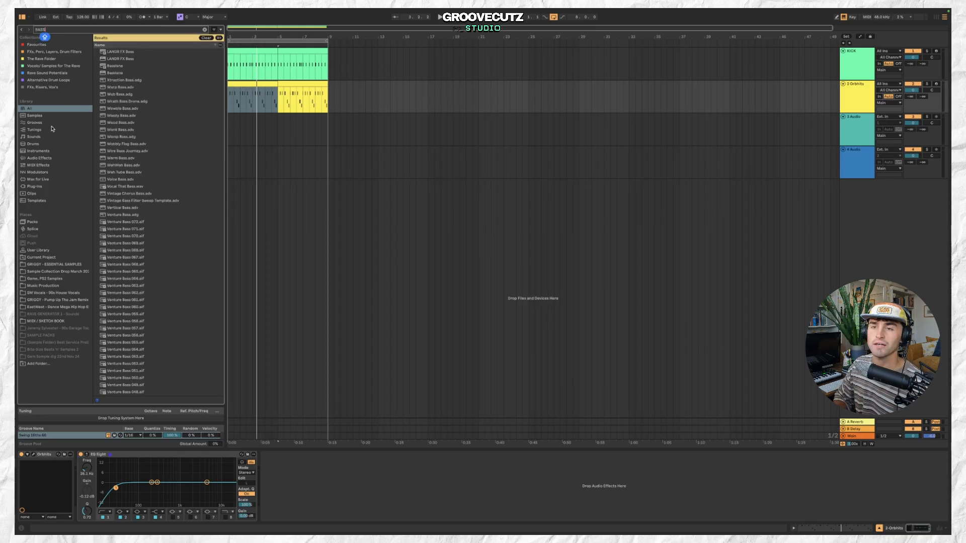
left_click(58, 158)
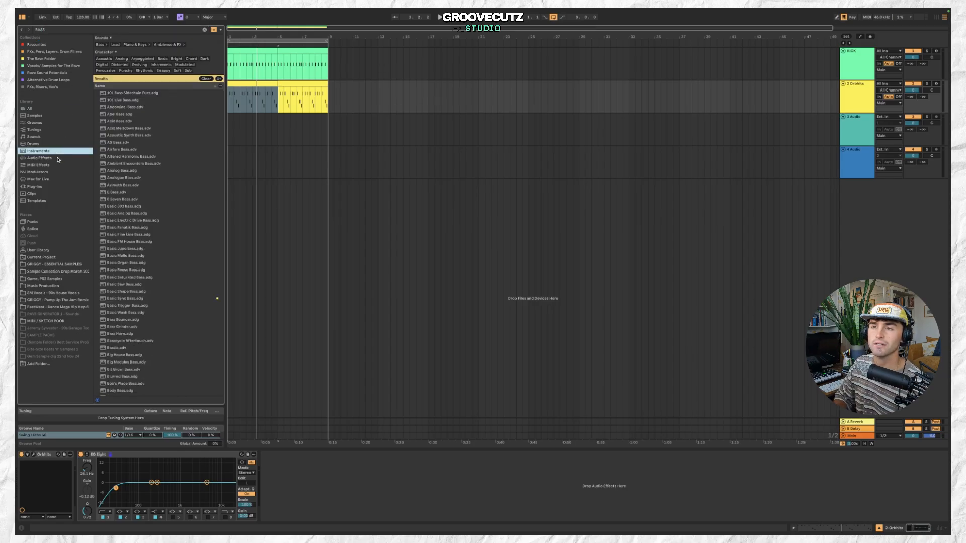
left_click(57, 166)
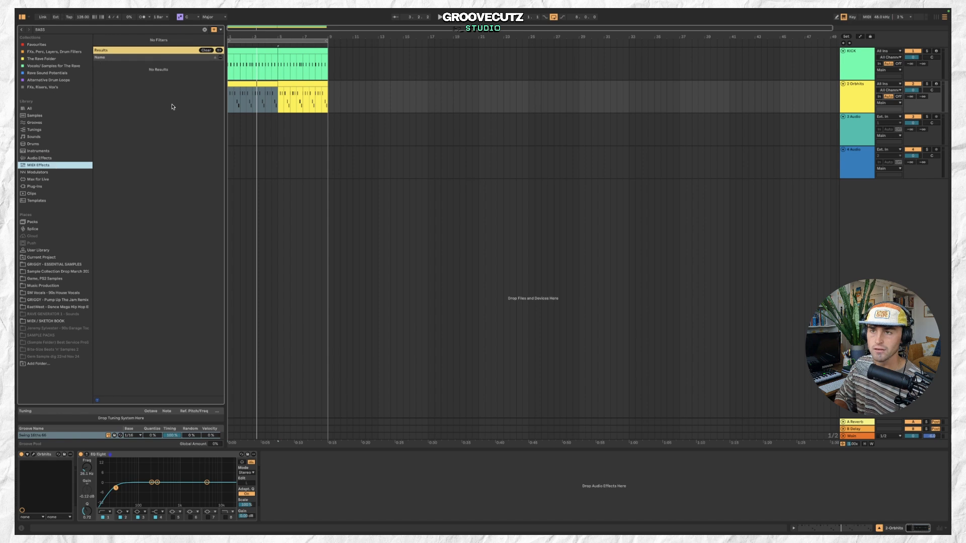
Search for MONO, add the Mono preset to the Orbhits track, enable Bass Mono and play.
left_click(93, 30)
type("MONO")
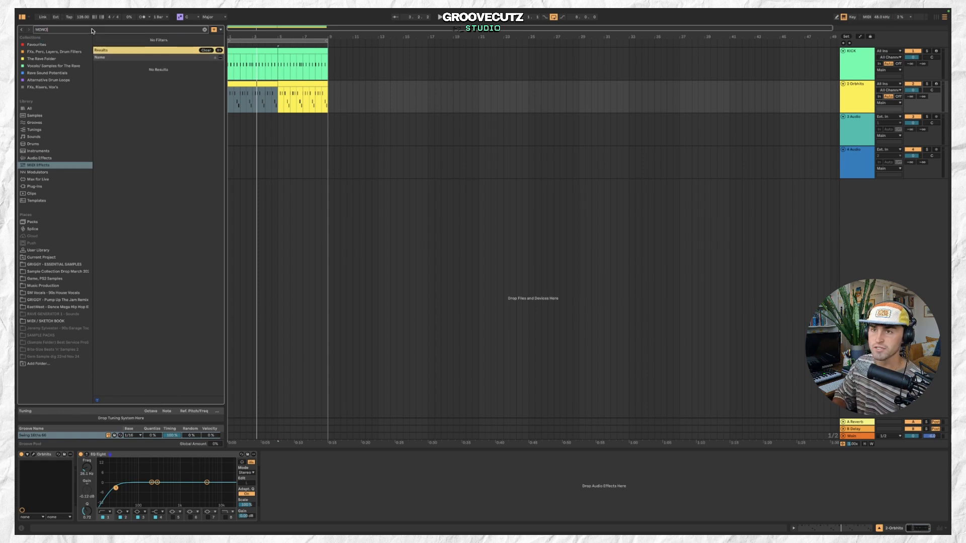
left_click(55, 109)
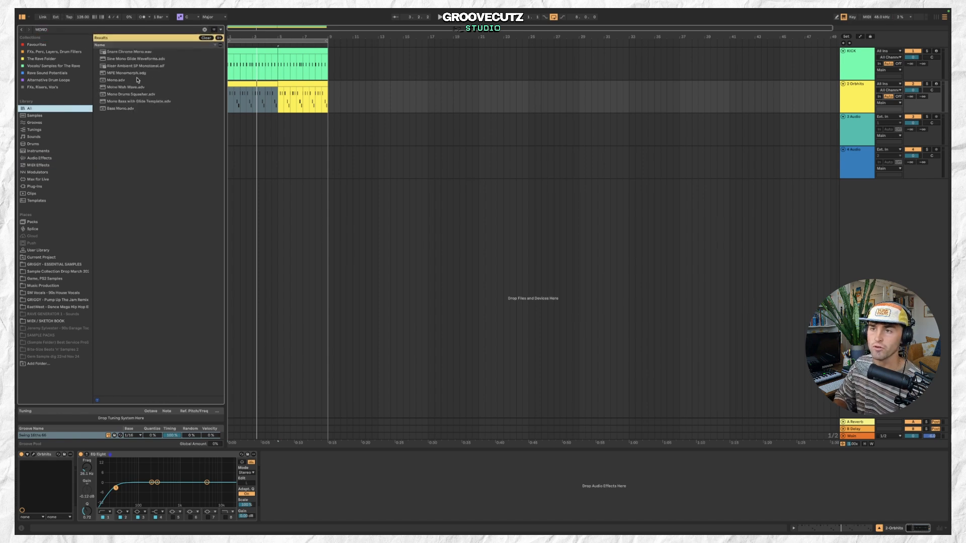
double_click(138, 79)
left_click(281, 504)
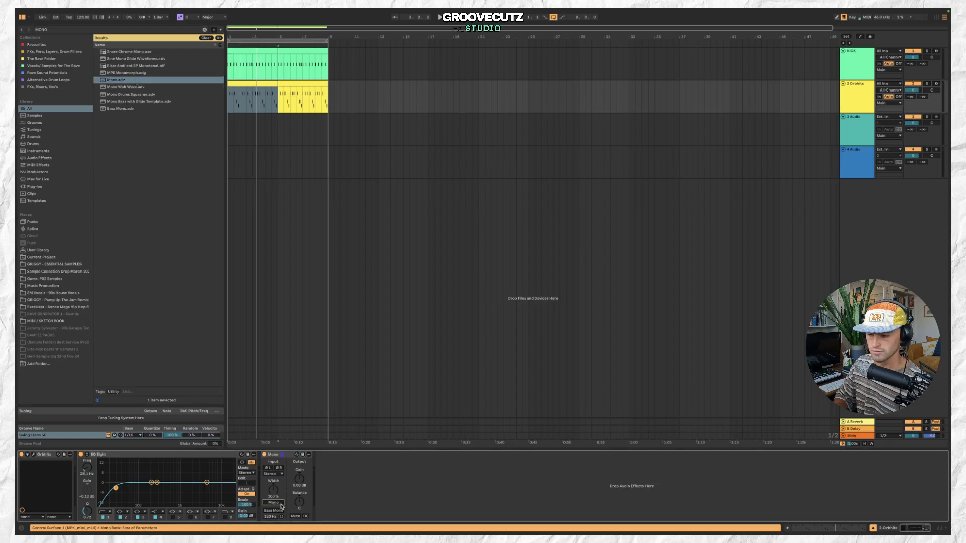
key("space")
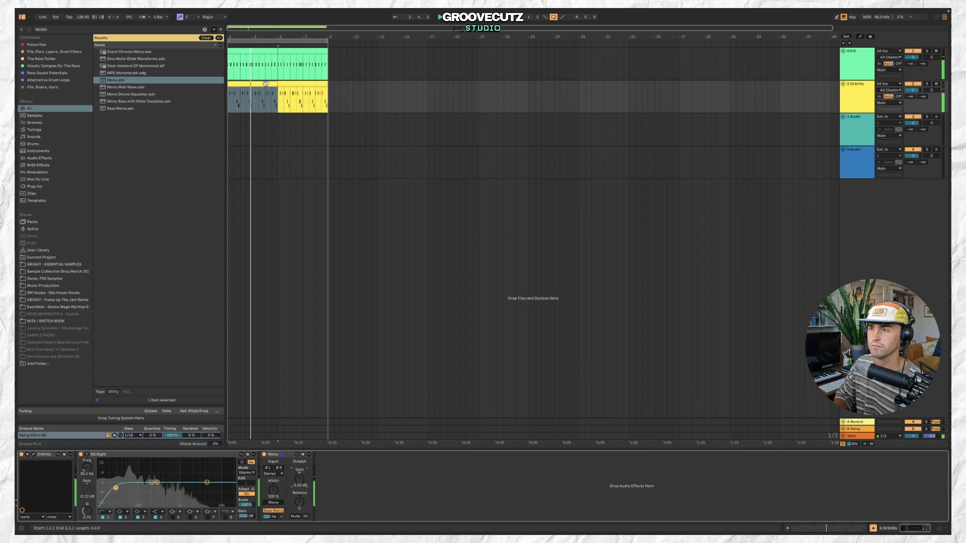
Open the Orbhits clip and move the last note of the fourth bar up two semitones.
double_click(286, 82)
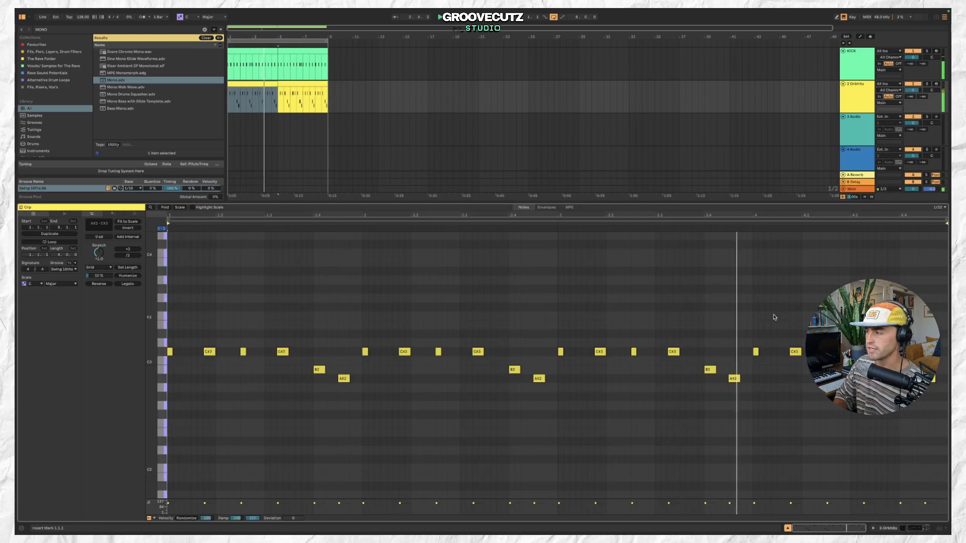
left_click(857, 225)
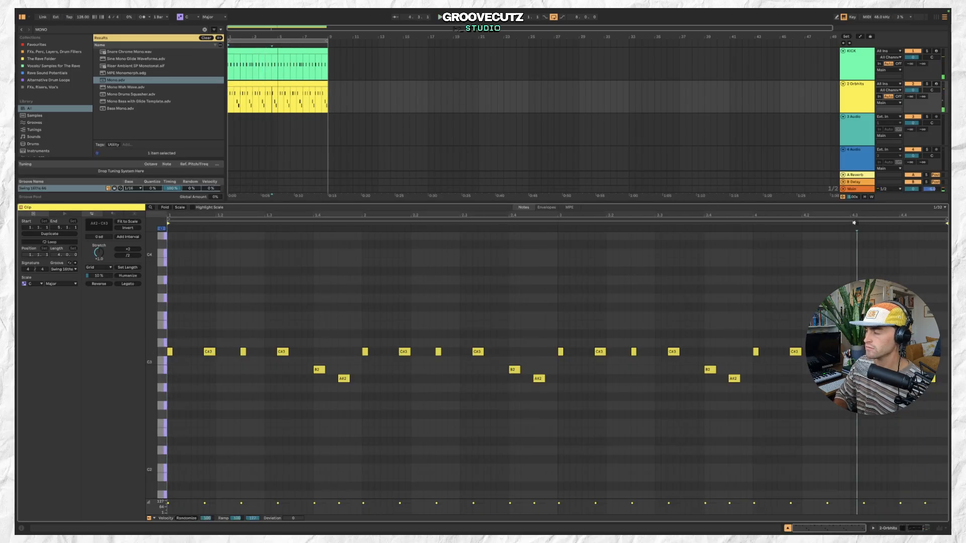
left_click(931, 379)
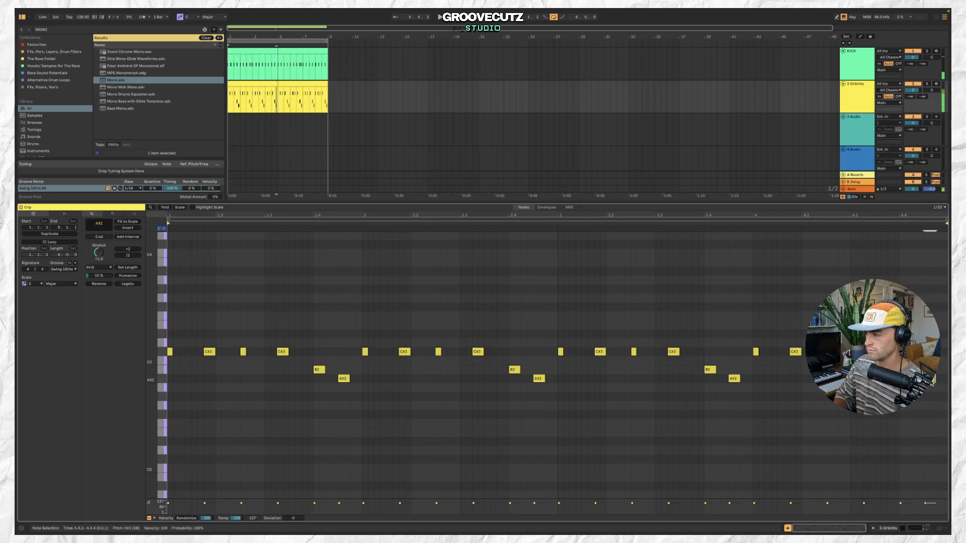
key("Up")
key("Up")
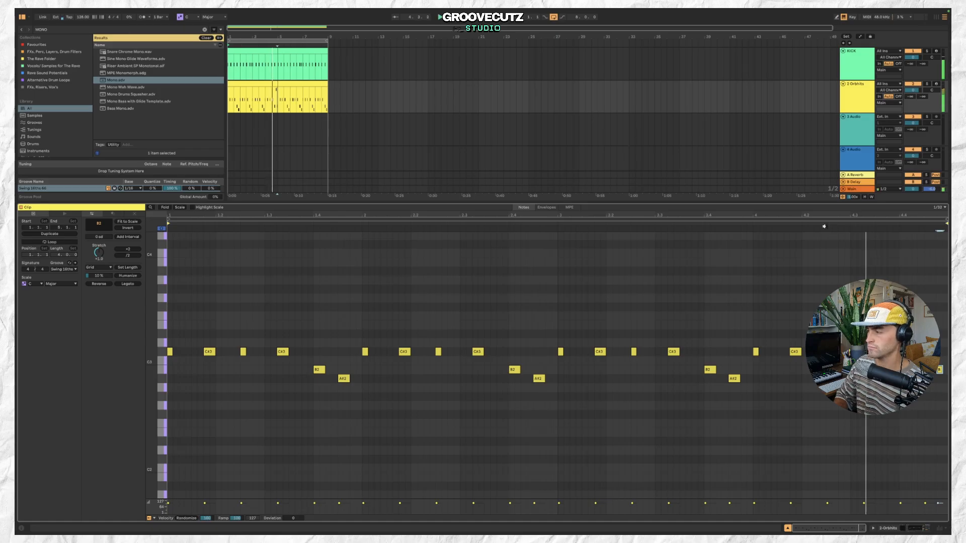
Duplicate the first bass clip after itself and rename the track BASS.
left_click(250, 84)
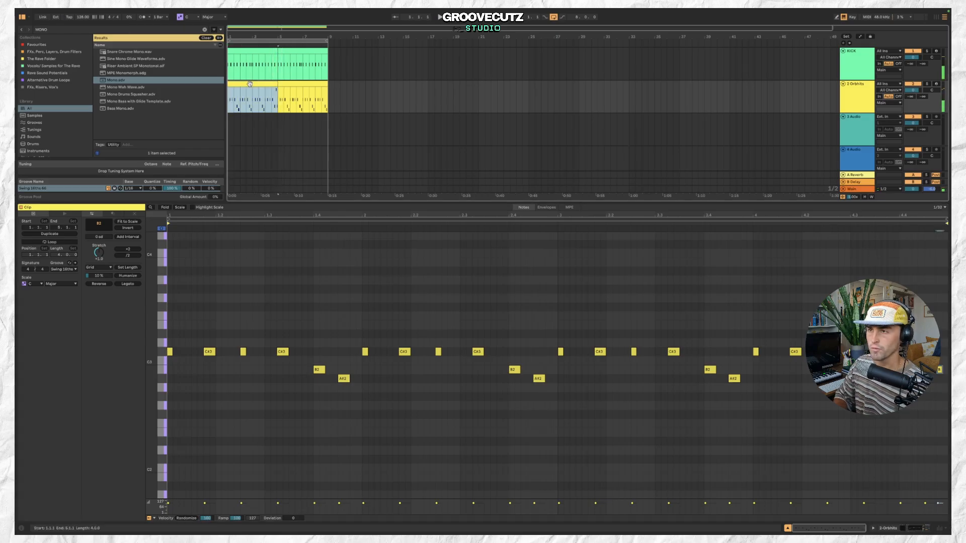
key("super+d")
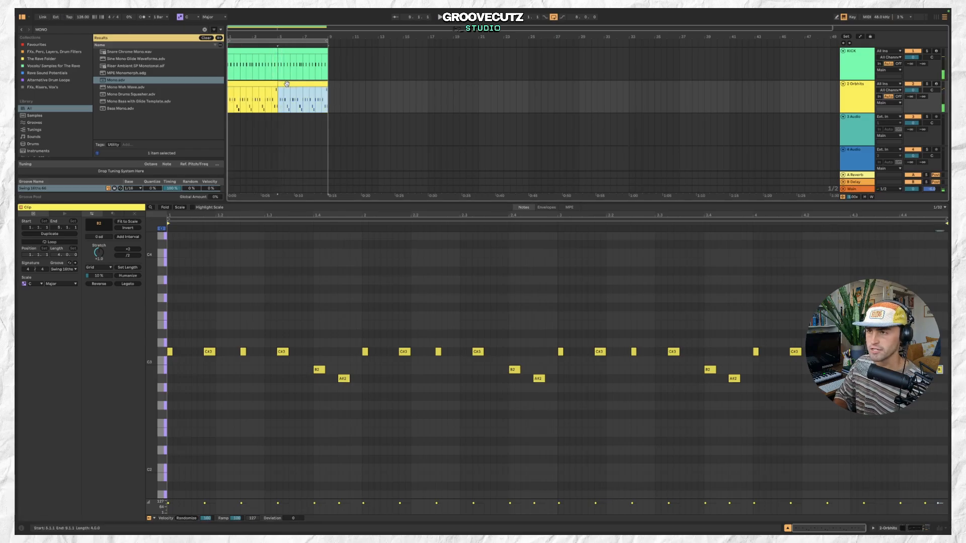
left_click(849, 88)
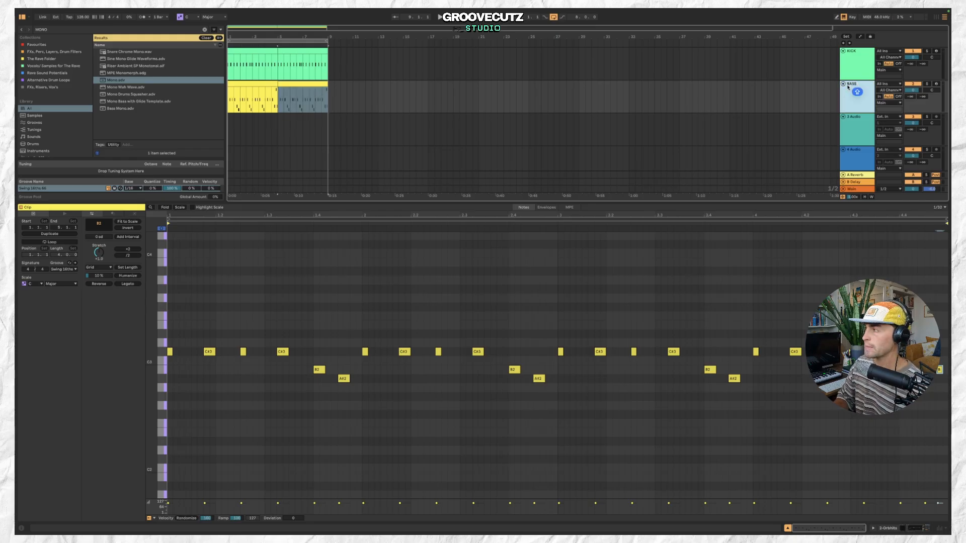
key("space")
left_click(264, 86)
Insert a new MIDI track and create an empty MIDI clip at its start, extending its length.
left_click(90, 12)
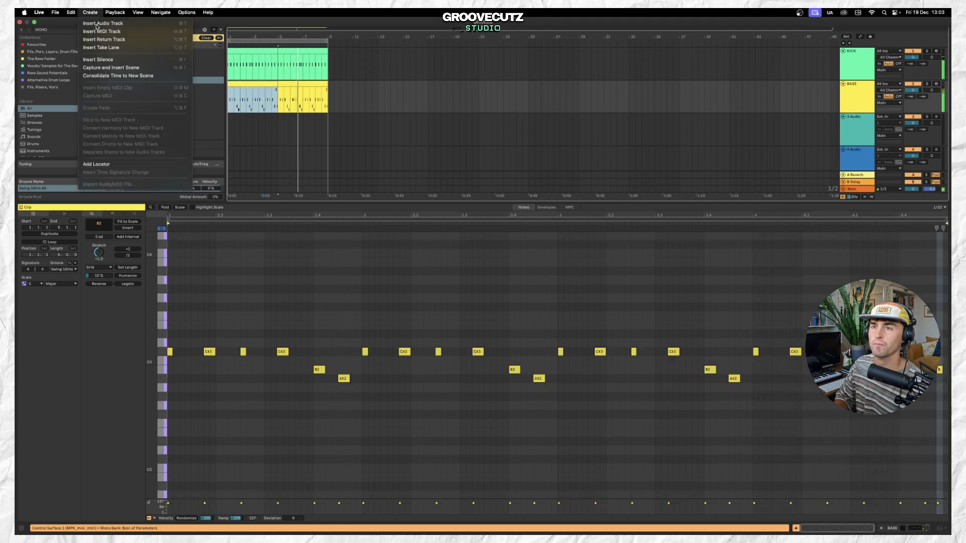
left_click(101, 31)
double_click(228, 117)
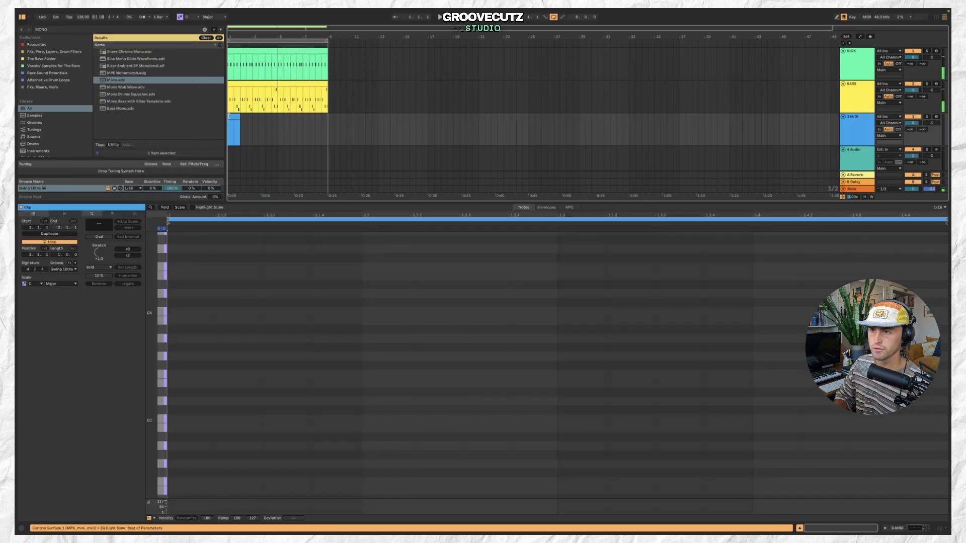
left_click_drag(237, 116, 278, 117)
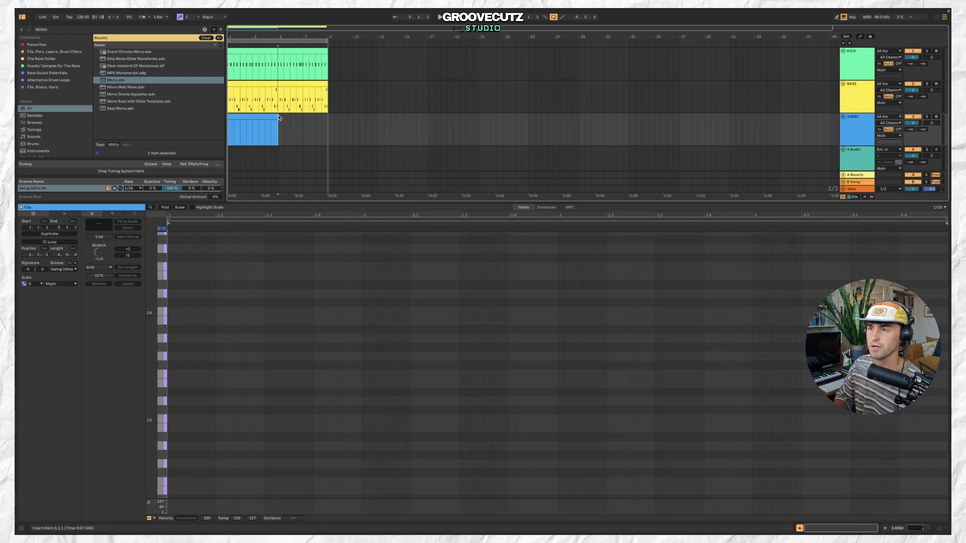
Search the browser for 909 KIT and load the 909 Core Kit onto the new MIDI track.
left_click(114, 30)
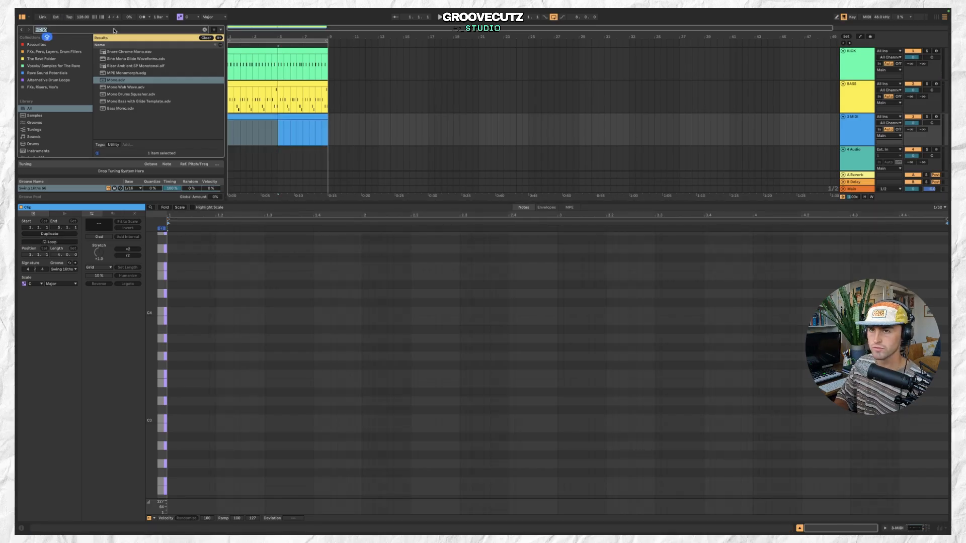
type("909 KIT")
left_click(152, 80)
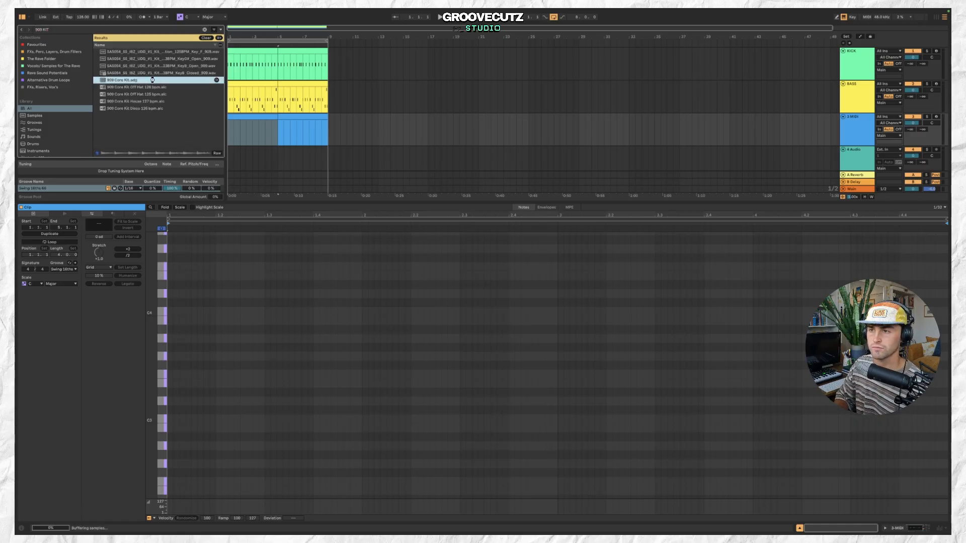
left_click_drag(269, 116, 269, 117)
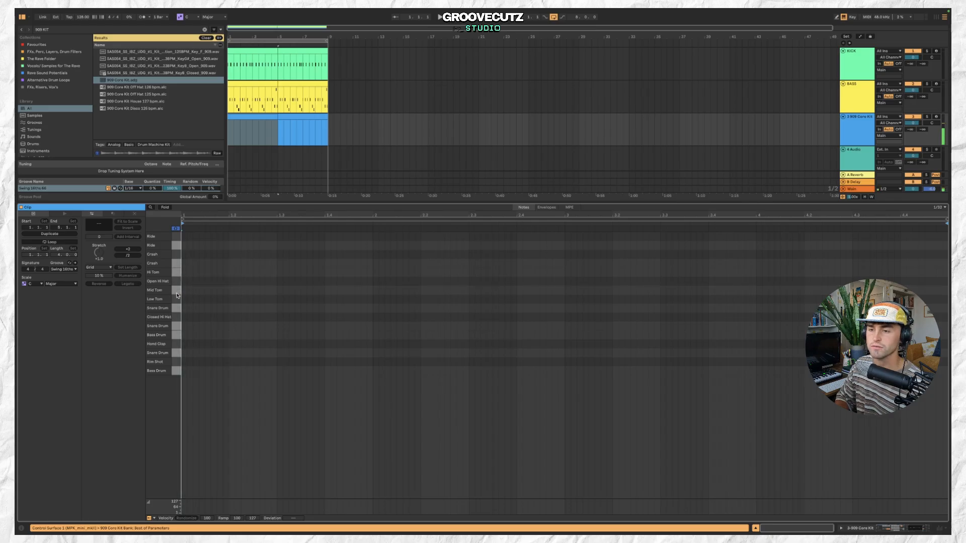
Audition the kit's pads and add Snare Drum notes on beats 2 and 4 of bar 1.
left_click(176, 308)
left_click(176, 335)
left_click(176, 327)
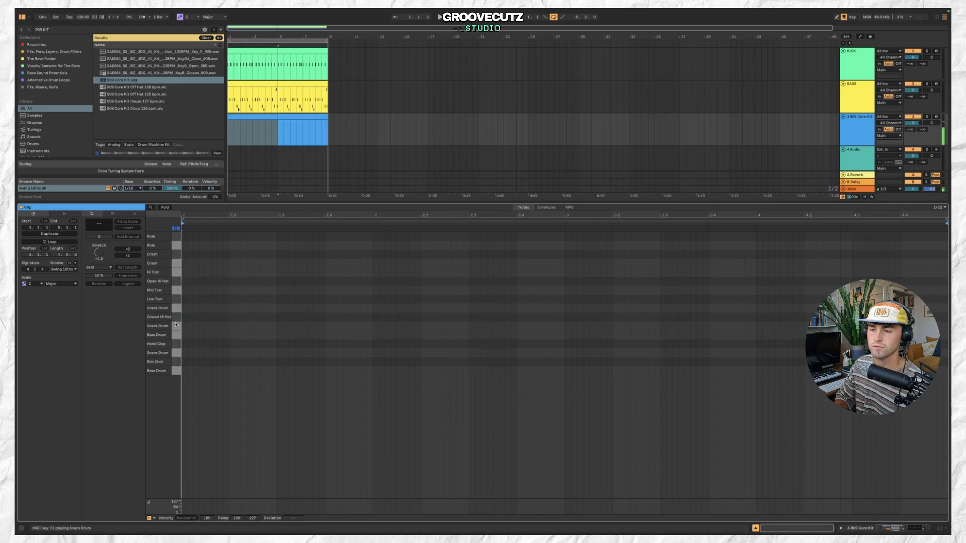
double_click(231, 309)
double_click(328, 308)
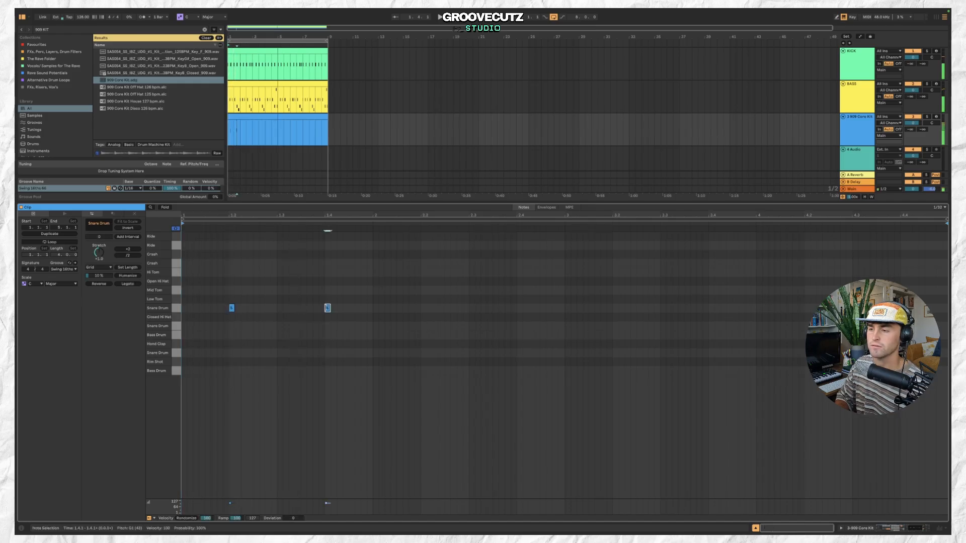
Copy the two snare notes and paste them into the following bars of the clip.
left_click(361, 302)
left_click_drag(360, 302, 199, 316)
key("space")
key("super+c")
left_click(423, 311)
key("super+v")
key("Left")
key("Left")
key("Left")
key("Left")
key("Left")
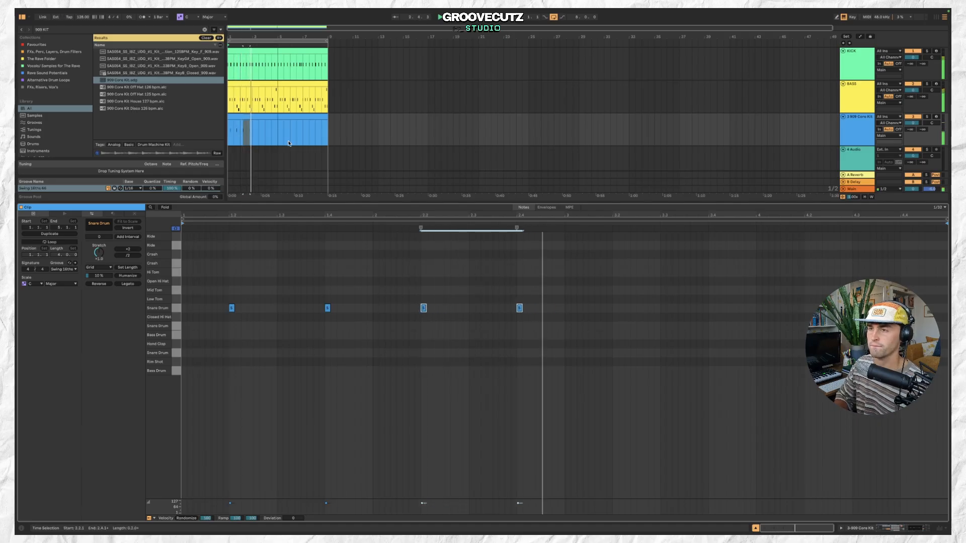
left_click_drag(277, 117, 256, 116)
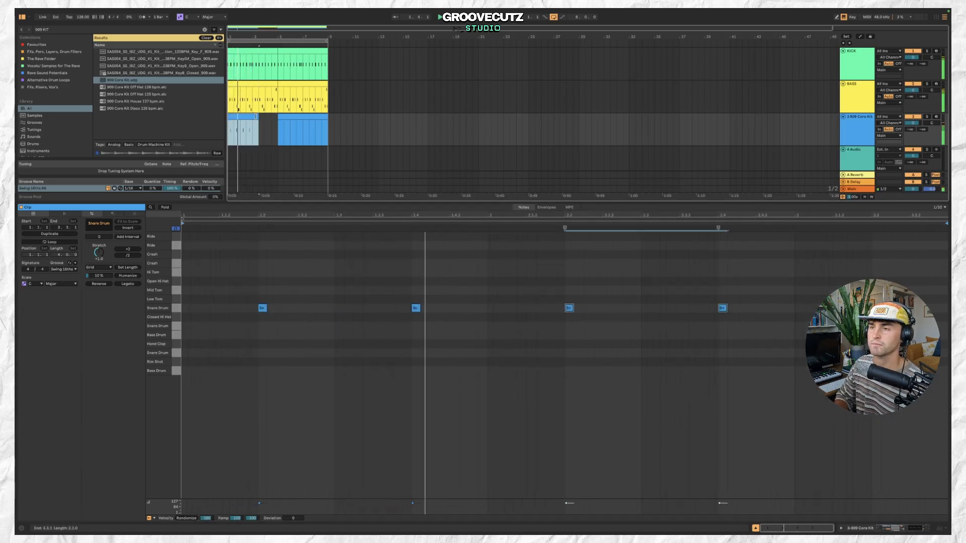
key("super+z")
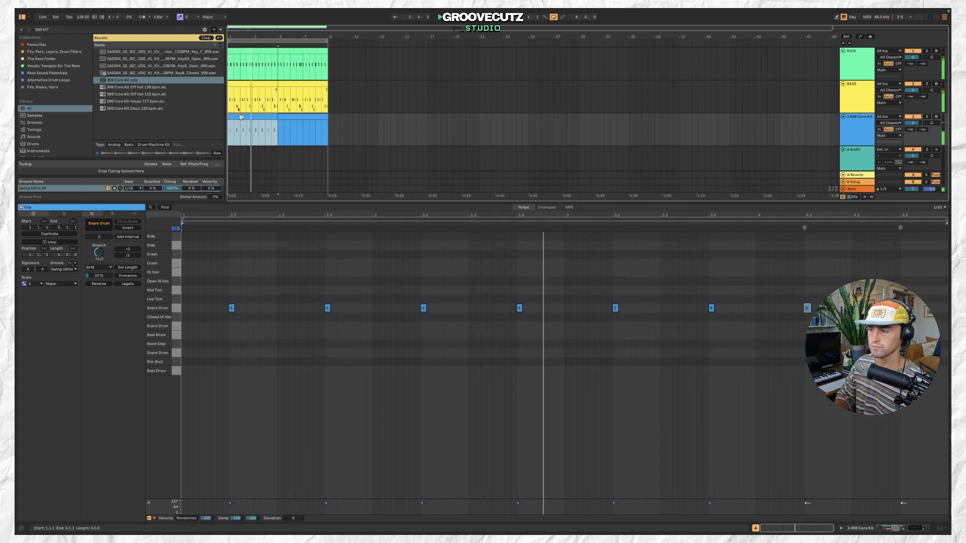
Add a snare note on beat 4 of bar 4 and move the whole pattern to the Hand Clap row.
double_click(927, 308)
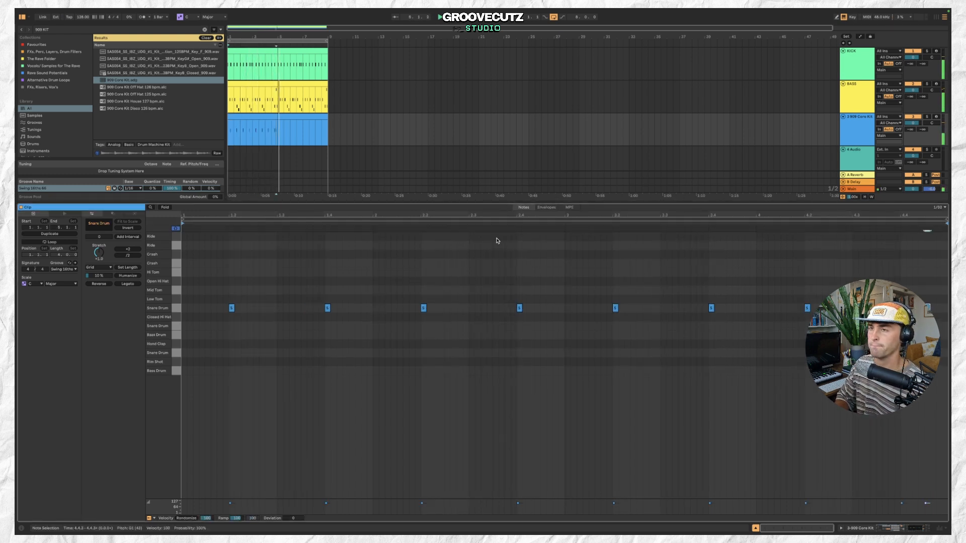
left_click(264, 115)
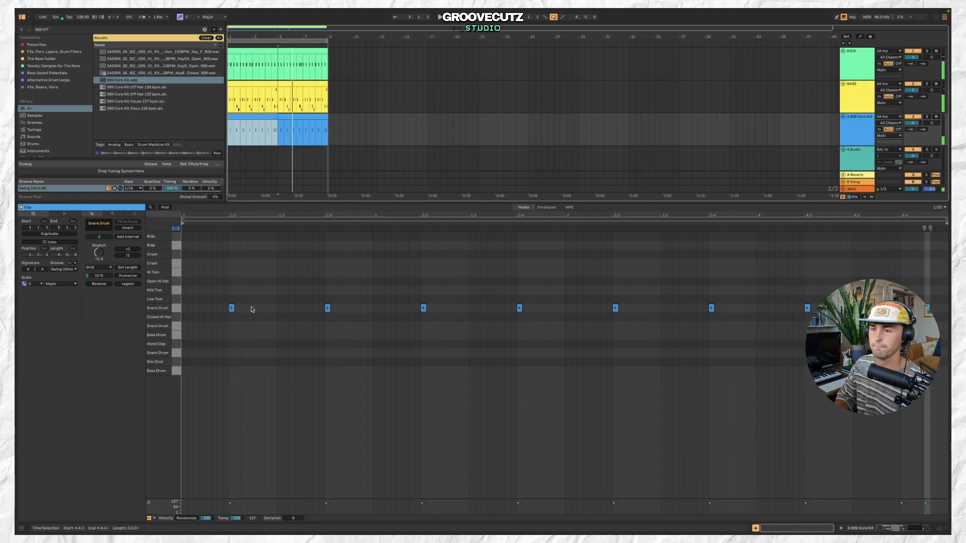
left_click(176, 308)
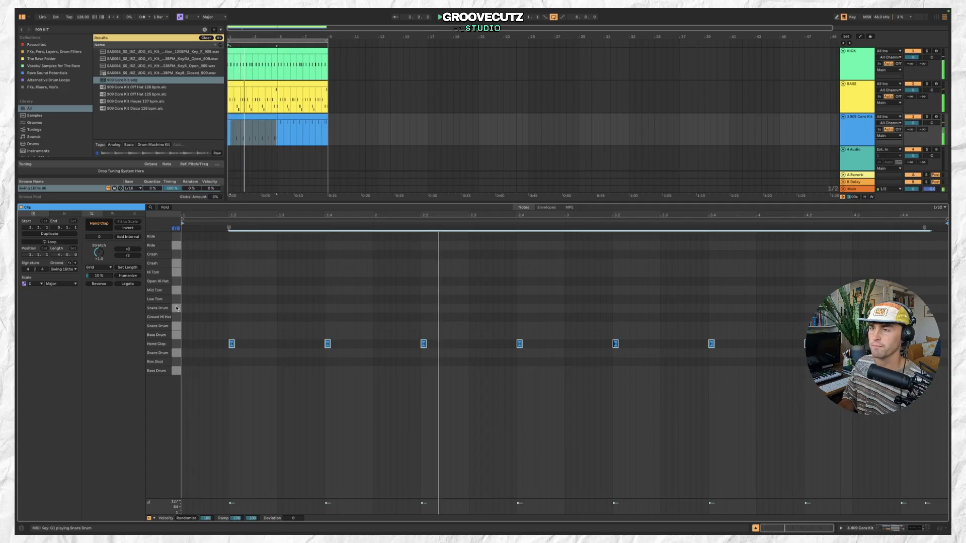
Add two Mid Tom notes on the third and fourth sixteenths of bar 1.
left_click(290, 118)
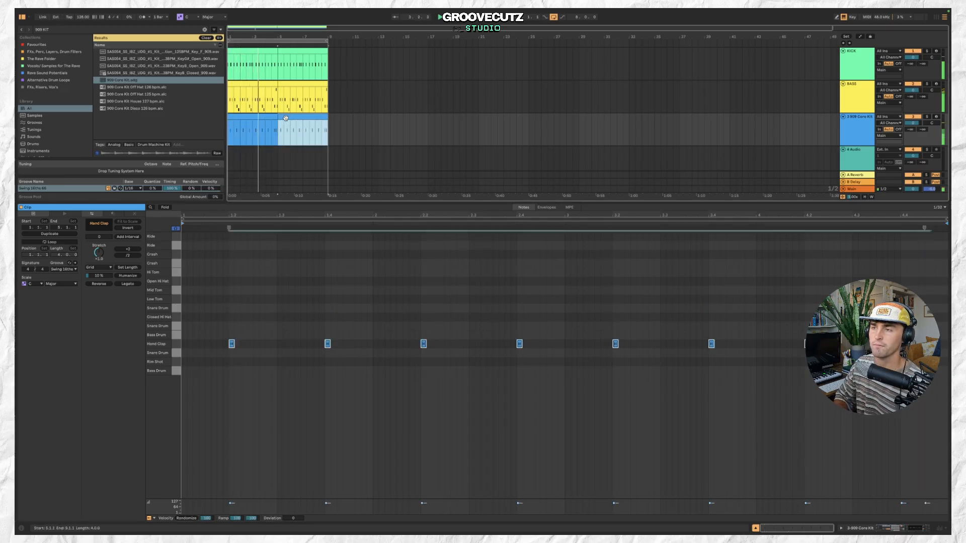
left_click(267, 132)
double_click(220, 272)
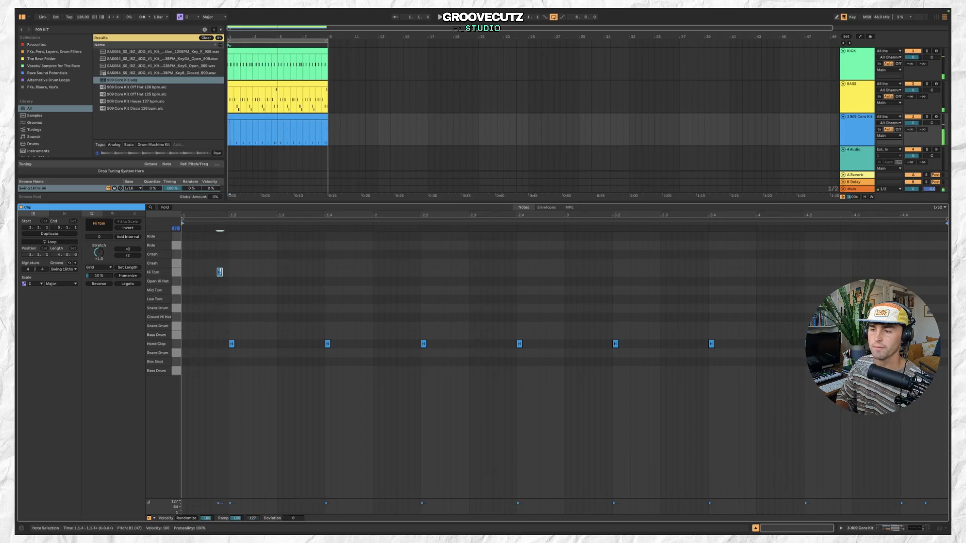
left_click_drag(219, 286, 217, 295)
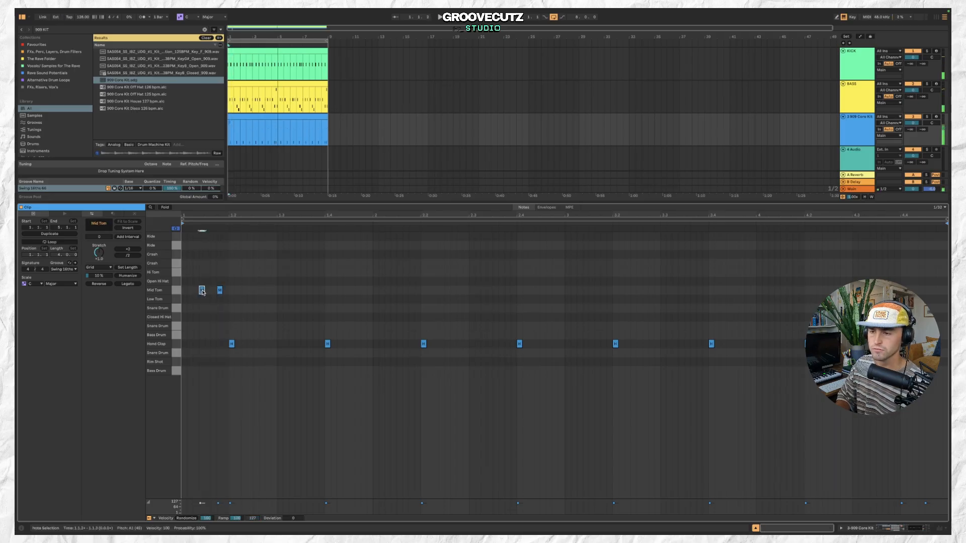
left_click_drag(201, 291, 220, 291)
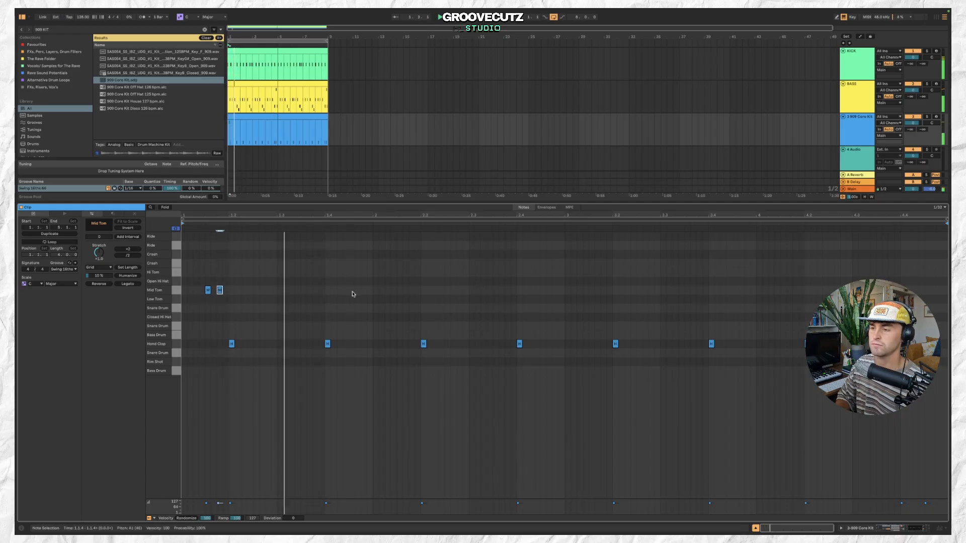
Add the same pair of Mid Tom notes at the start of bar 2.
mouse_move(401, 292)
left_mouse_down()
mouse_move(414, 294)
mouse_move(395, 291)
left_mouse_up()
right_click(395, 291)
key("Escape")
double_click(411, 290)
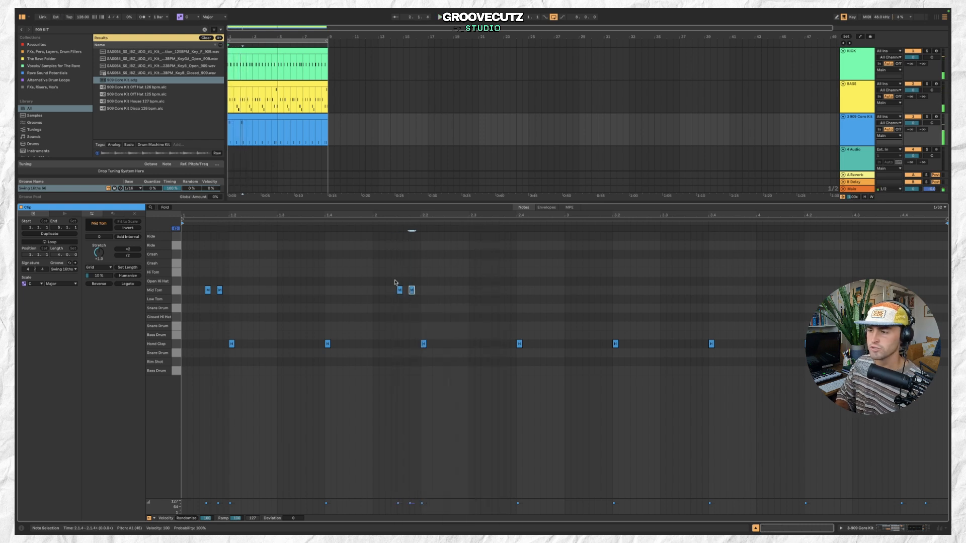
Paste the Mid Tom pair into the start of bar 3.
key("space")
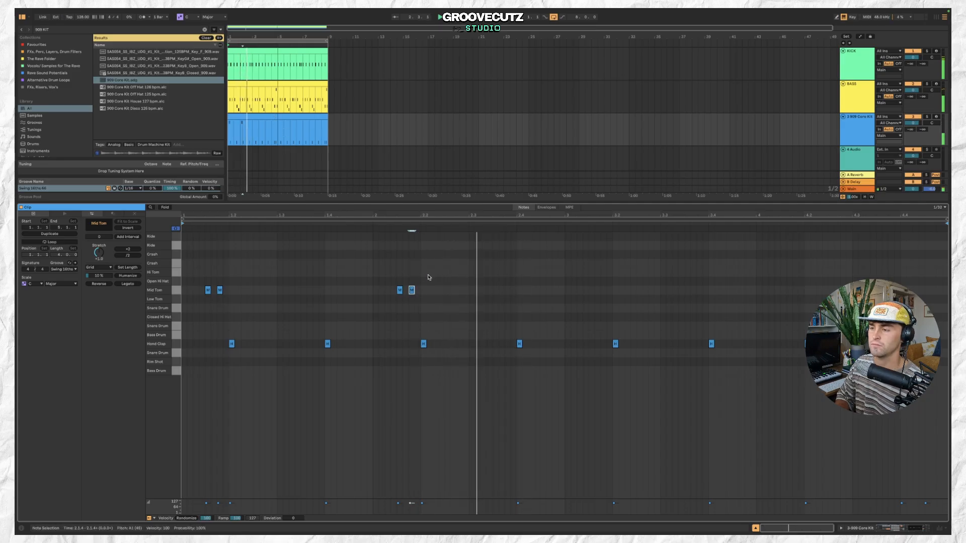
left_click_drag(428, 276, 355, 302)
key("space")
key("ctrl+v")
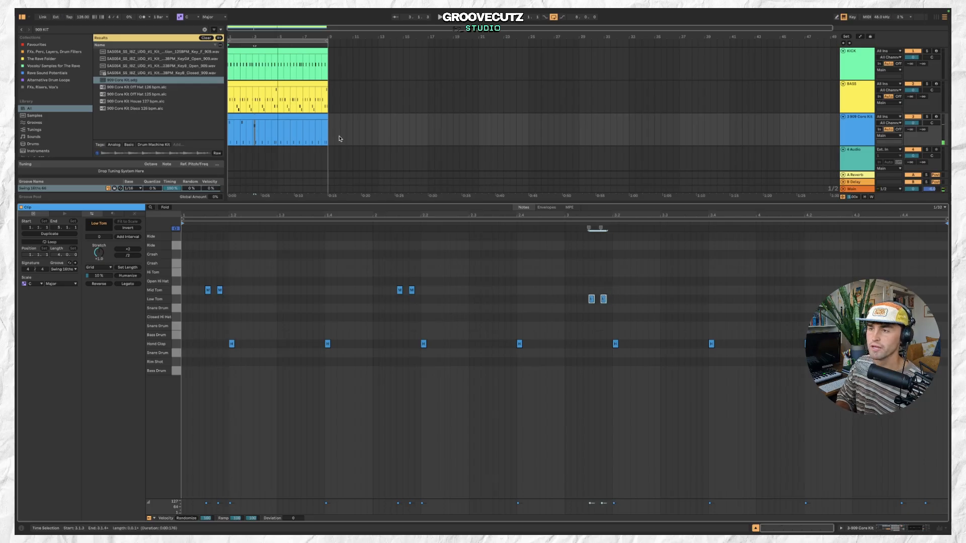
left_click_drag(577, 293, 622, 315)
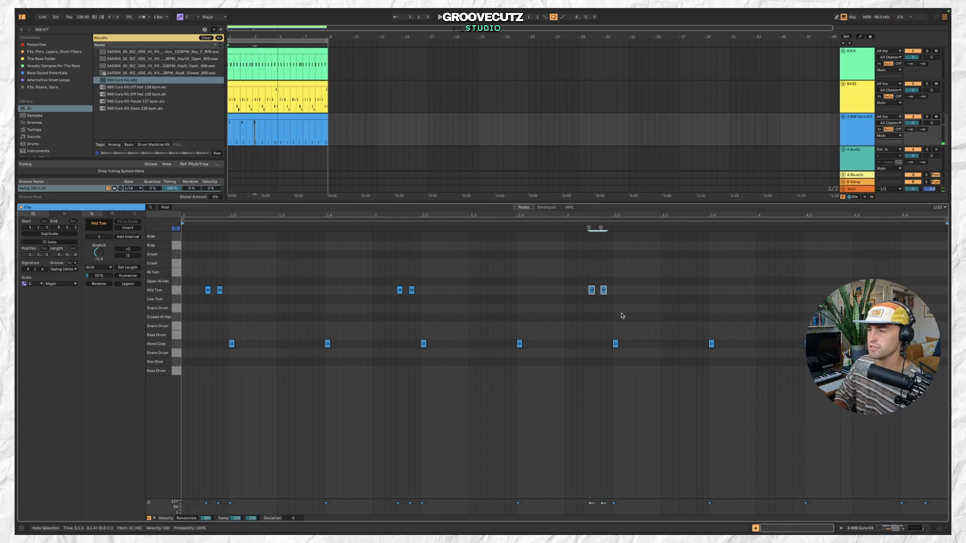
Duplicate the bar 3 Mid Tom pair and move the copy to the start of bar 4.
left_click(273, 116)
key("space")
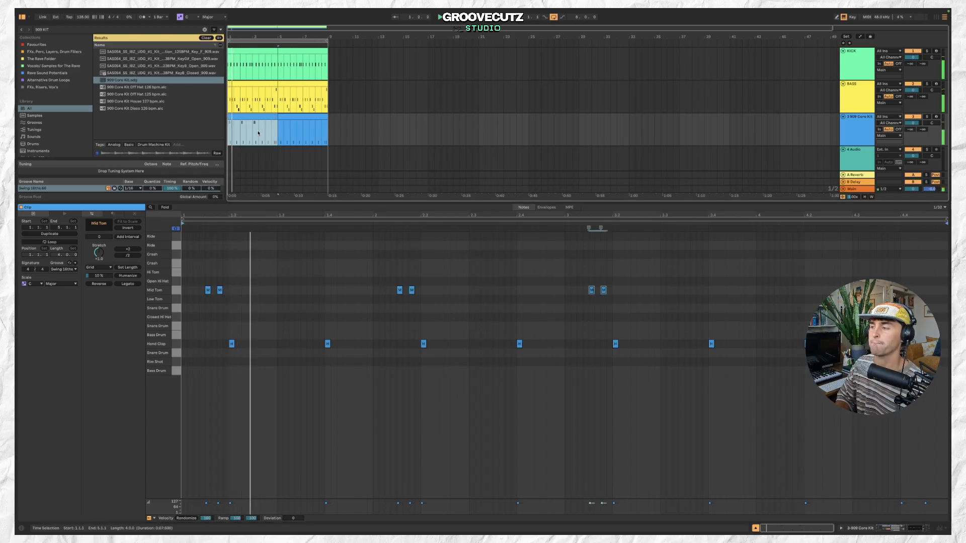
left_click_drag(583, 279, 643, 309)
key("ctrl+d")
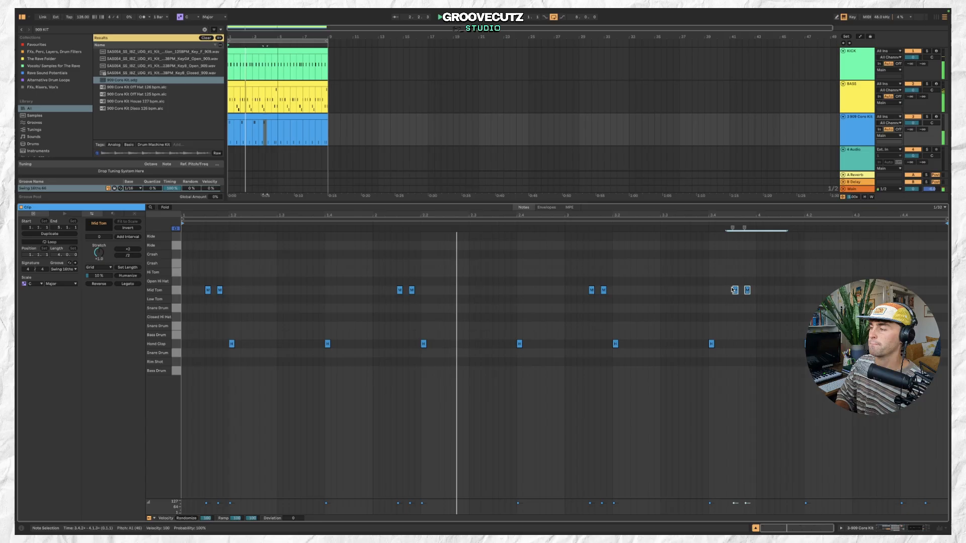
left_click_drag(735, 291, 796, 300)
key("space")
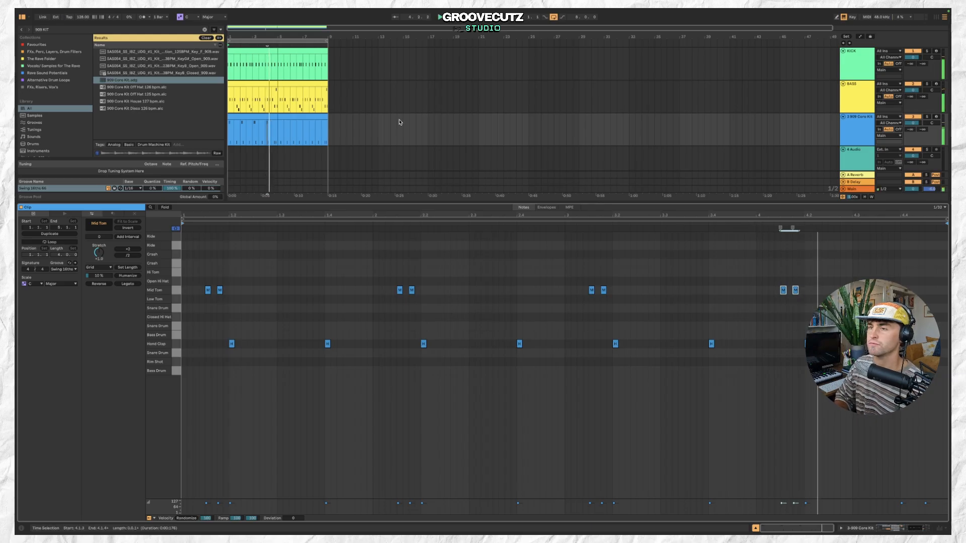
Add Closed Hi Hat notes on the offbeat eighths of all four beats in bar 1.
left_click(254, 130)
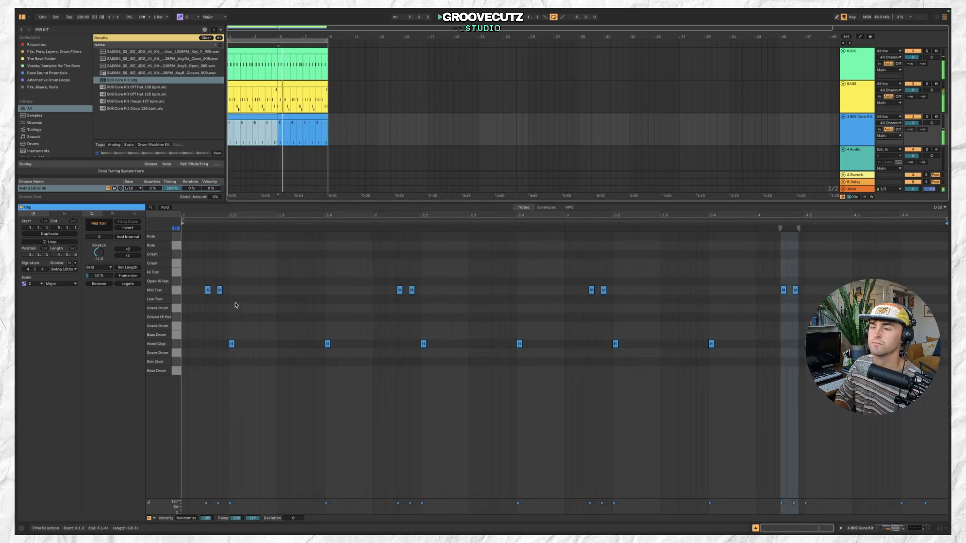
key("space")
double_click(195, 317)
mouse_move(195, 321)
left_mouse_down()
mouse_move(230, 321)
mouse_move(205, 322)
left_mouse_up()
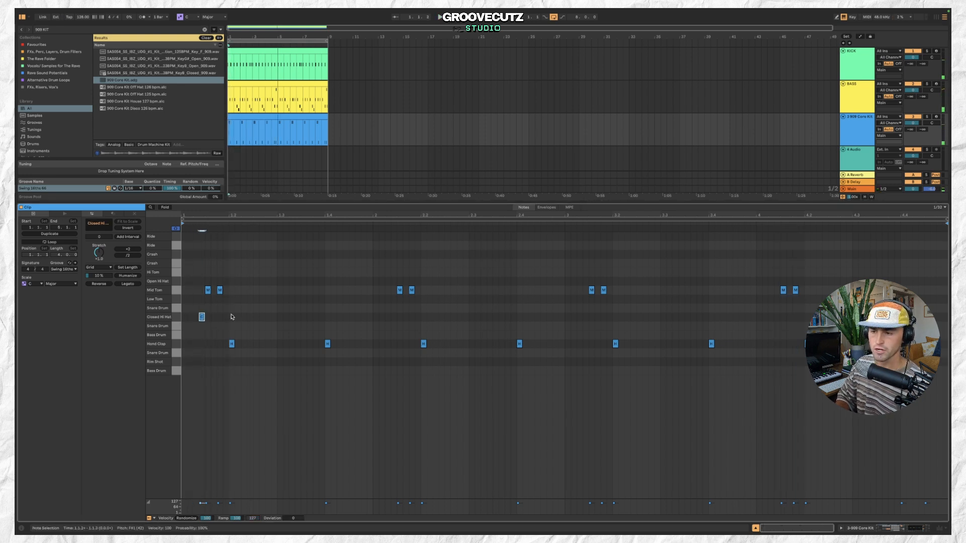
double_click(224, 317)
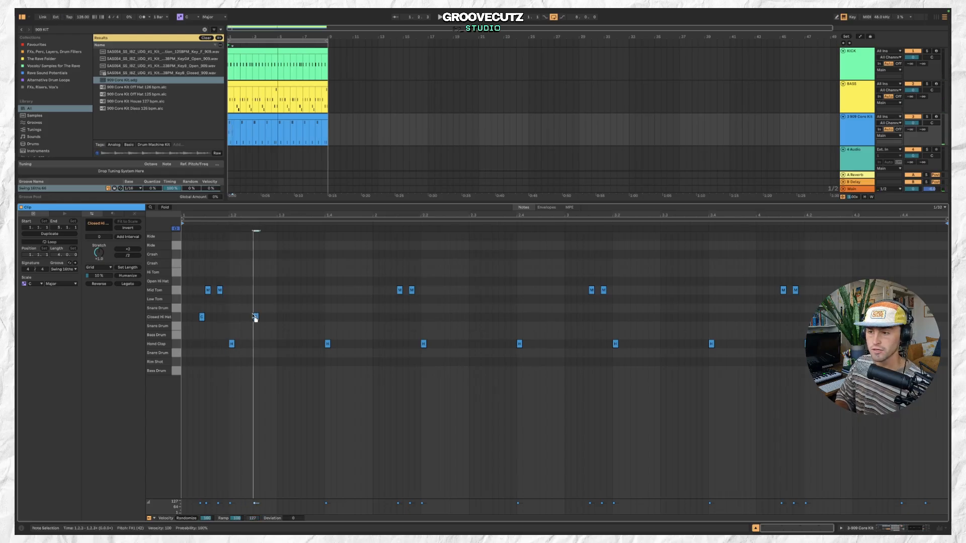
double_click(304, 317)
double_click(352, 317)
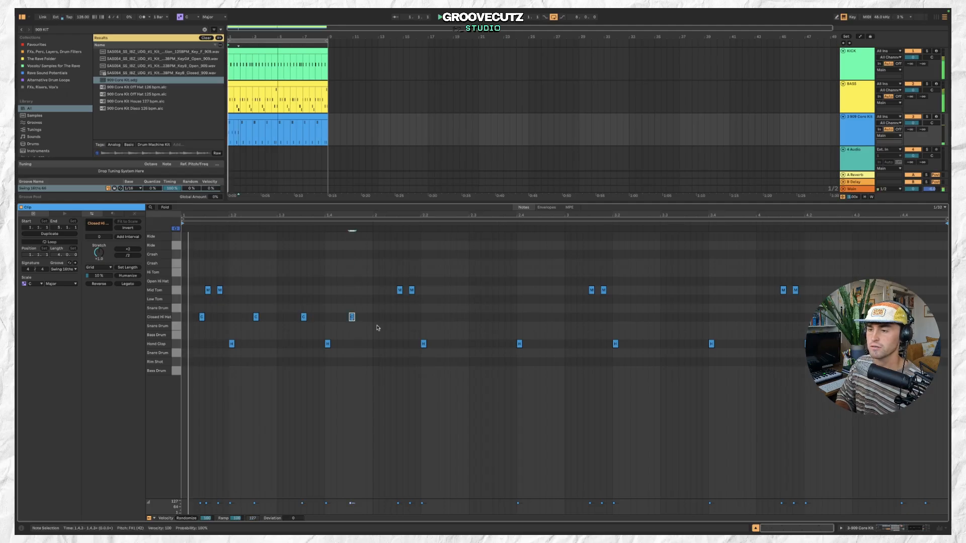
left_click_drag(201, 317, 208, 317)
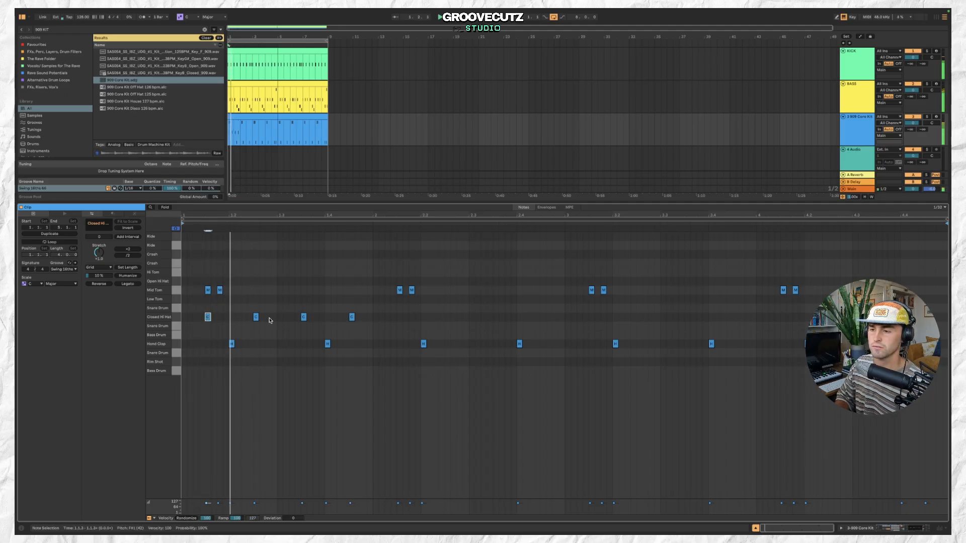
Duplicate the bar 1 hi-hat pattern three times to fill bars 2 to 4.
left_click_drag(371, 313, 199, 322)
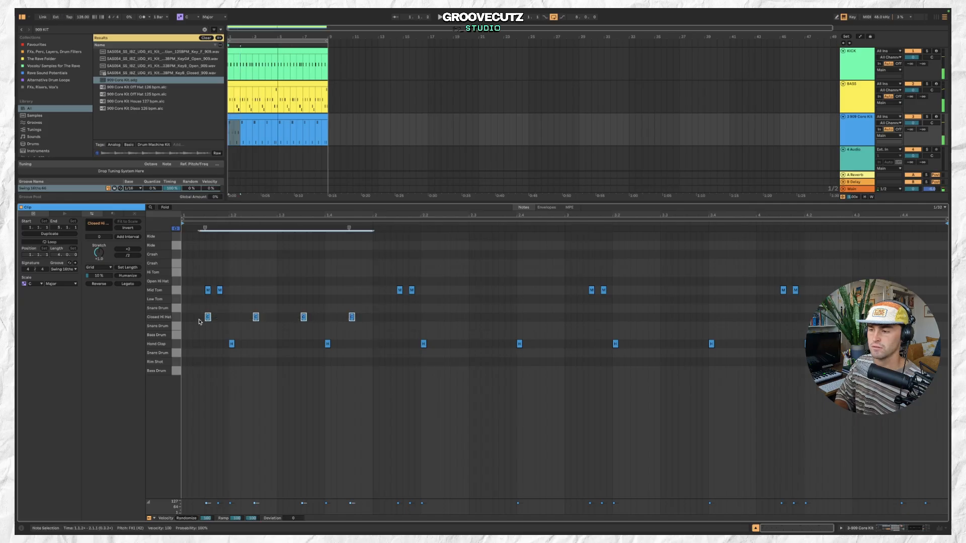
key("ctrl+d")
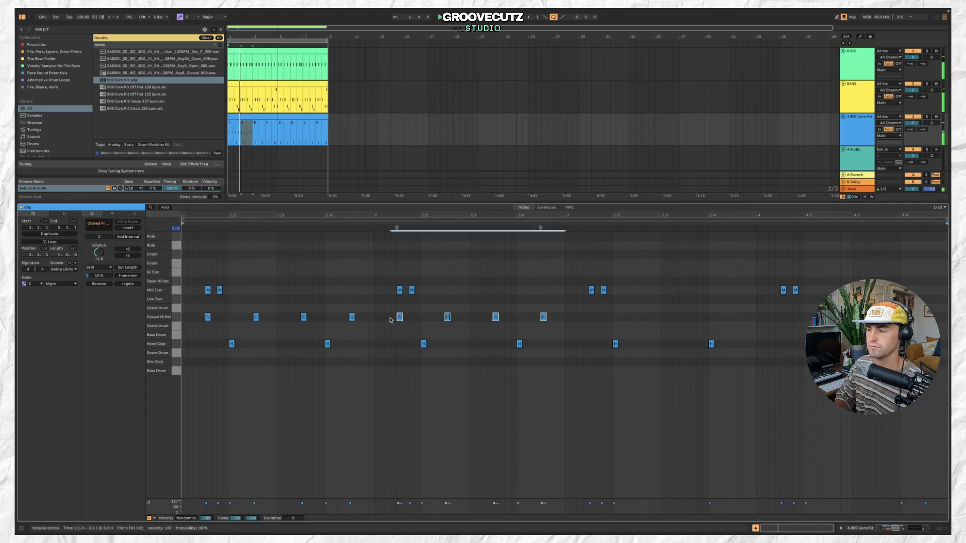
key("ctrl+d")
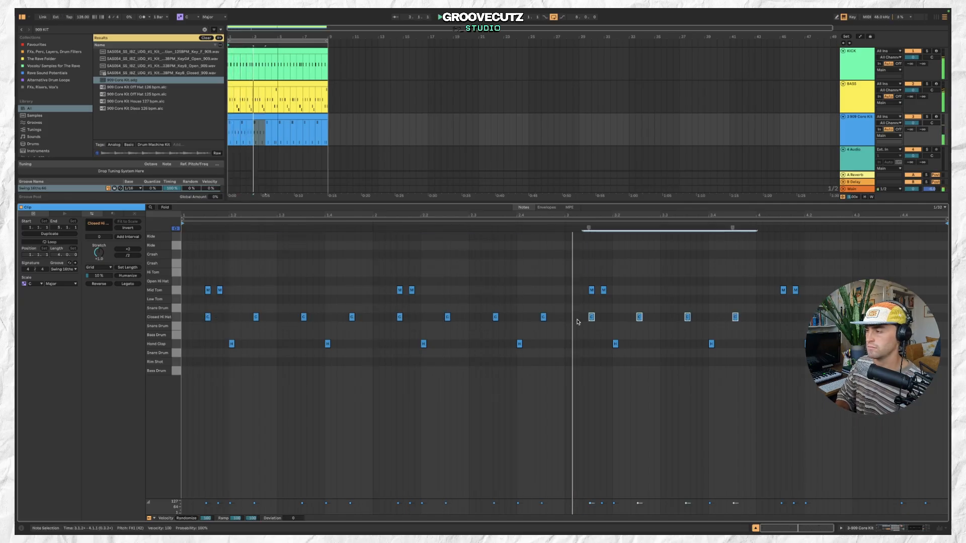
key("ctrl+d")
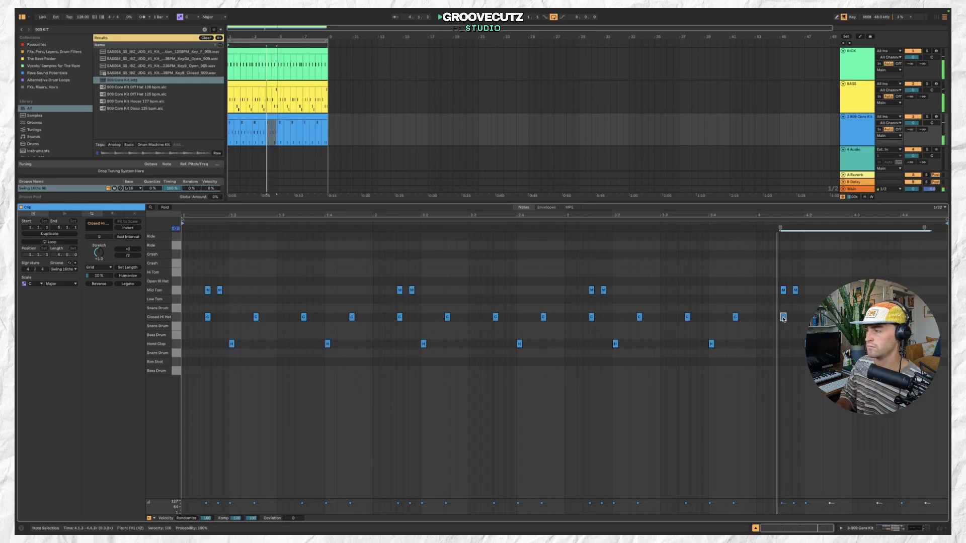
Add two extra Closed Hi Hat notes on the first and second sixteenths of bar 1.
left_click(208, 317)
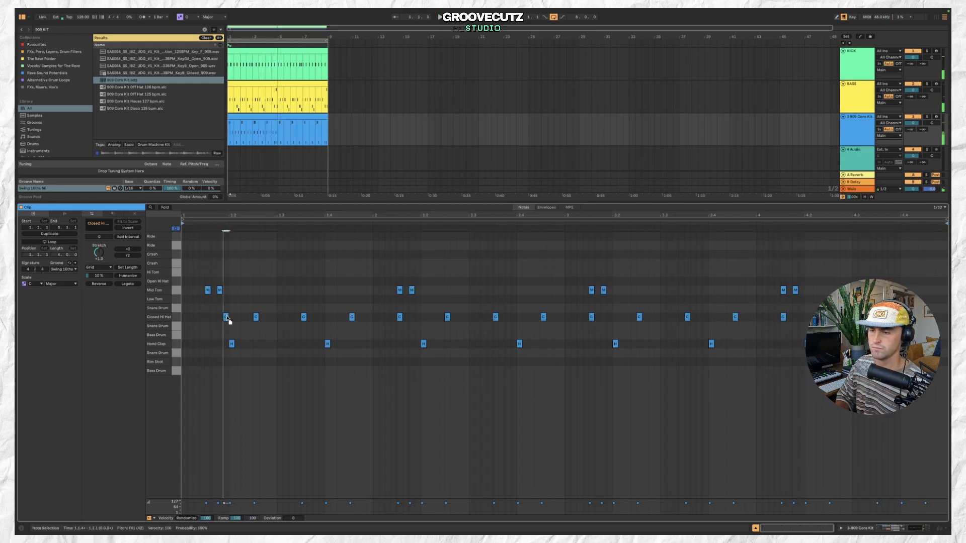
double_click(184, 317)
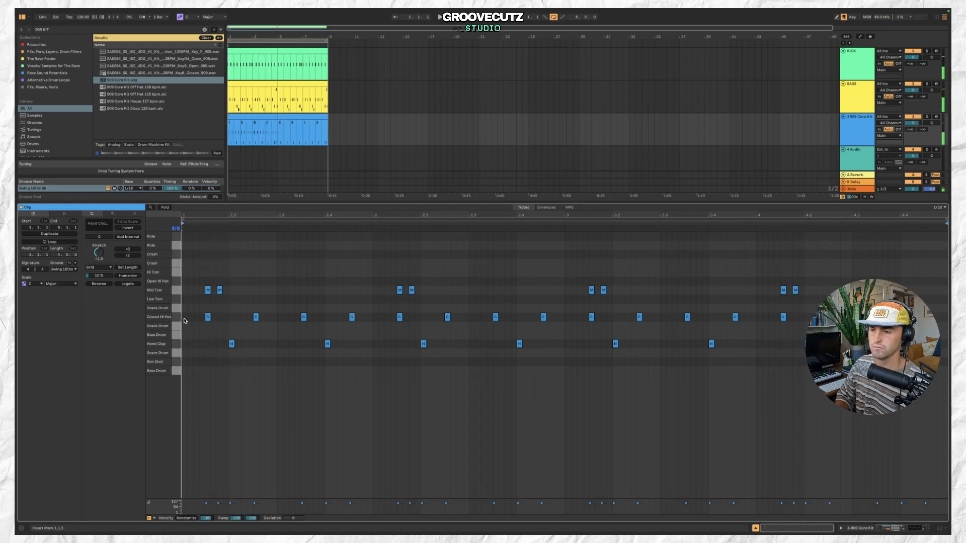
double_click(197, 316)
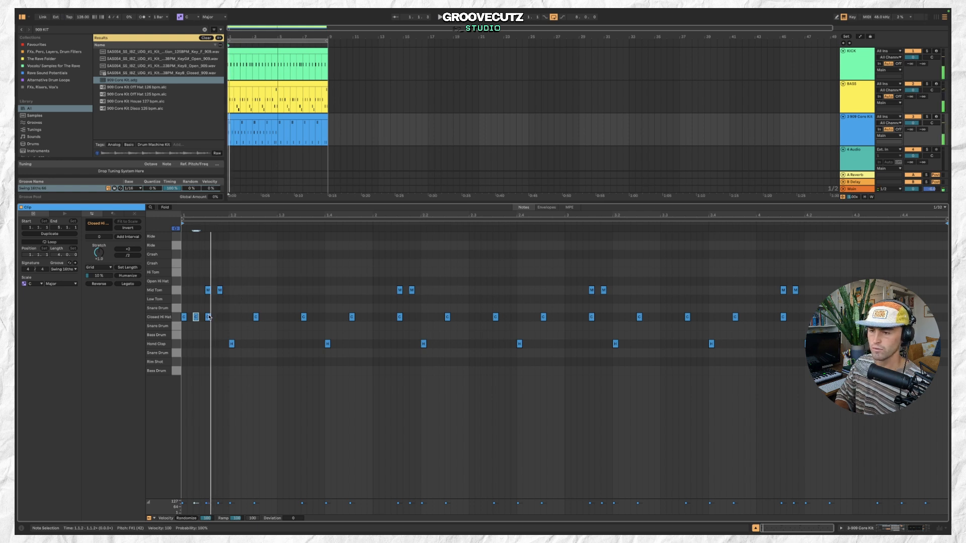
Select all notes in the drum clip and apply a velocity ramp across them, then play it back.
key("ctrl+a")
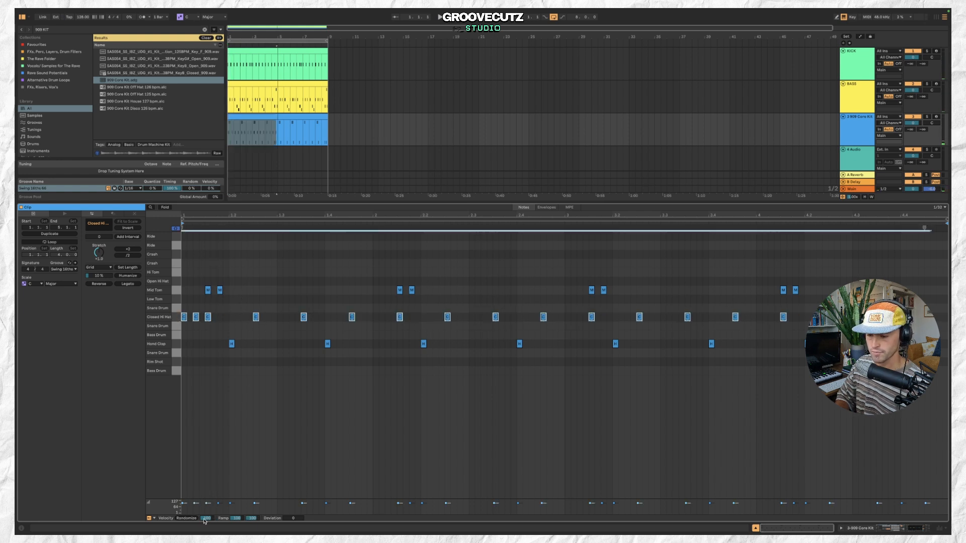
mouse_move(239, 519)
left_mouse_down()
mouse_move(238, 534)
mouse_move(236, 525)
left_mouse_up()
key("space")
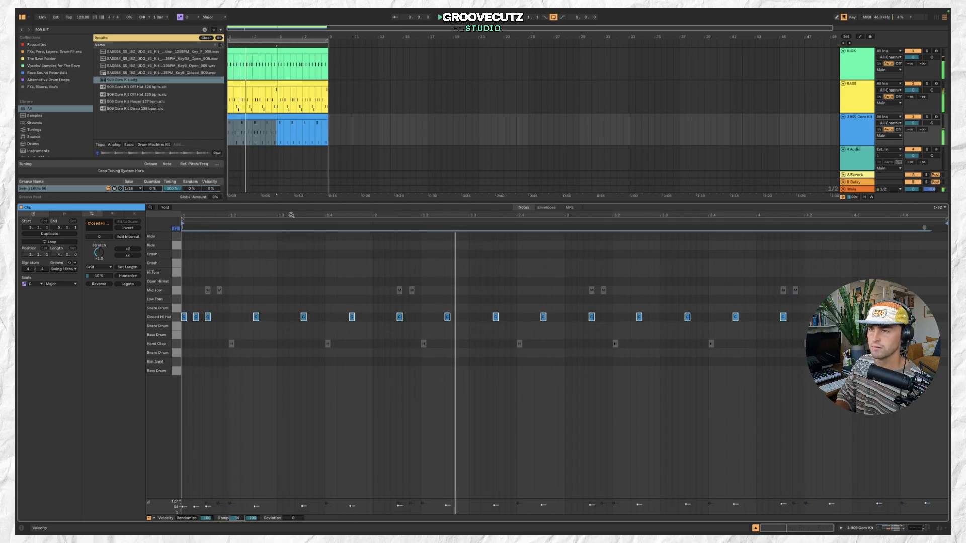
left_click(267, 113)
left_click(266, 117)
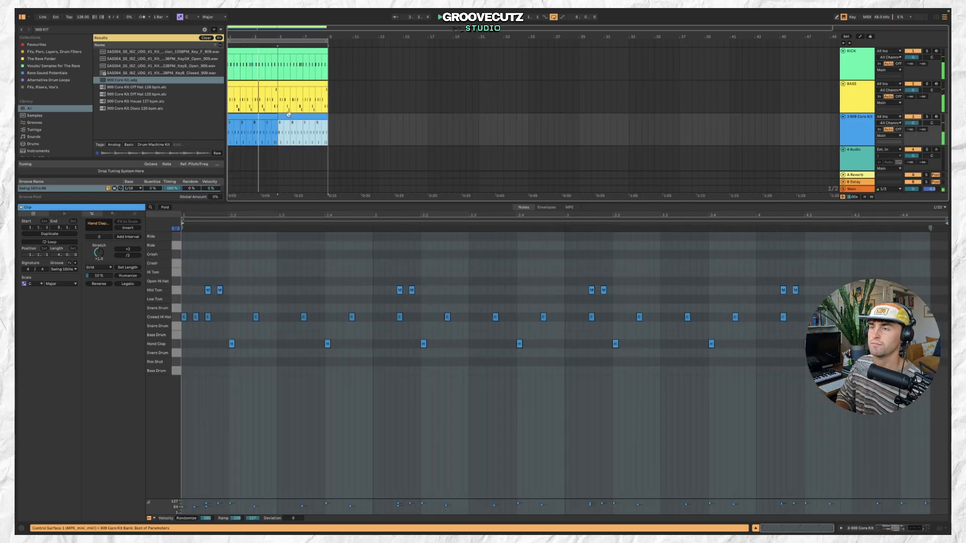
left_click(901, 316)
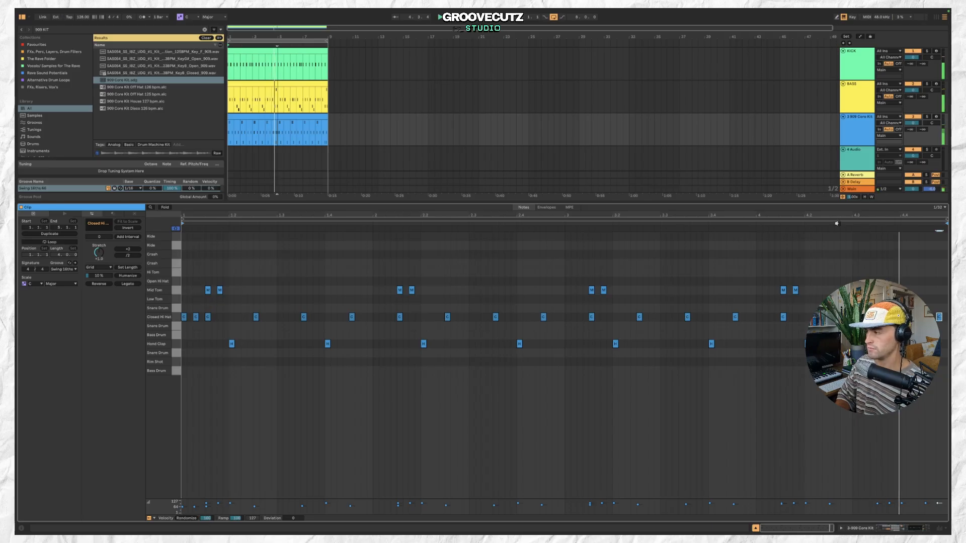
left_click(268, 118)
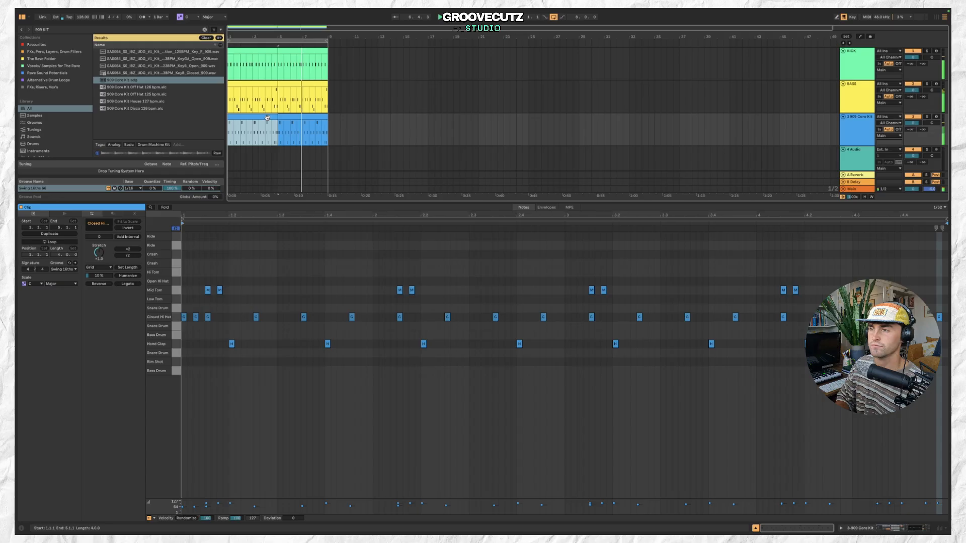
left_click(848, 126)
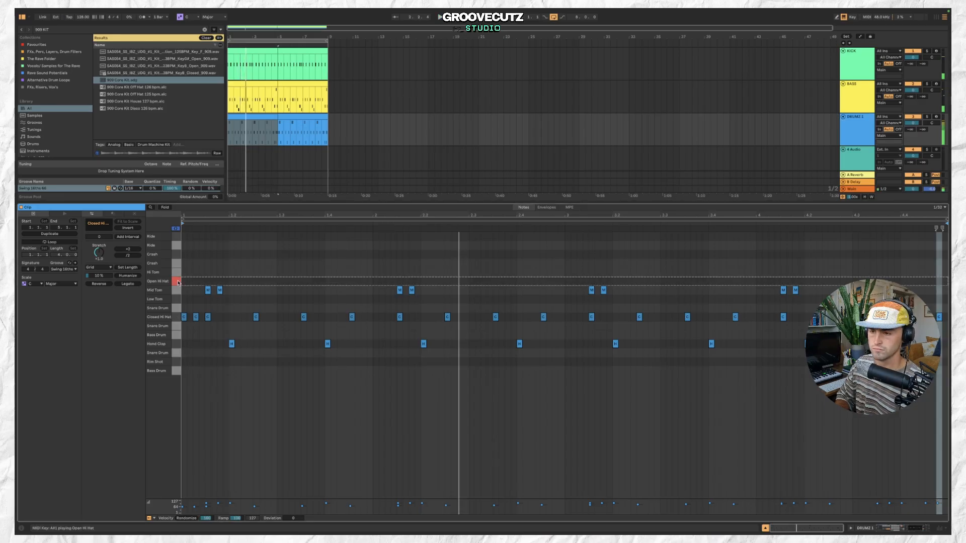
Add Open Hi Hat notes on the offbeats of bar 1 and move the clashing Closed Hi Hat notes aside.
double_click(219, 282)
left_click_drag(219, 283, 210, 284)
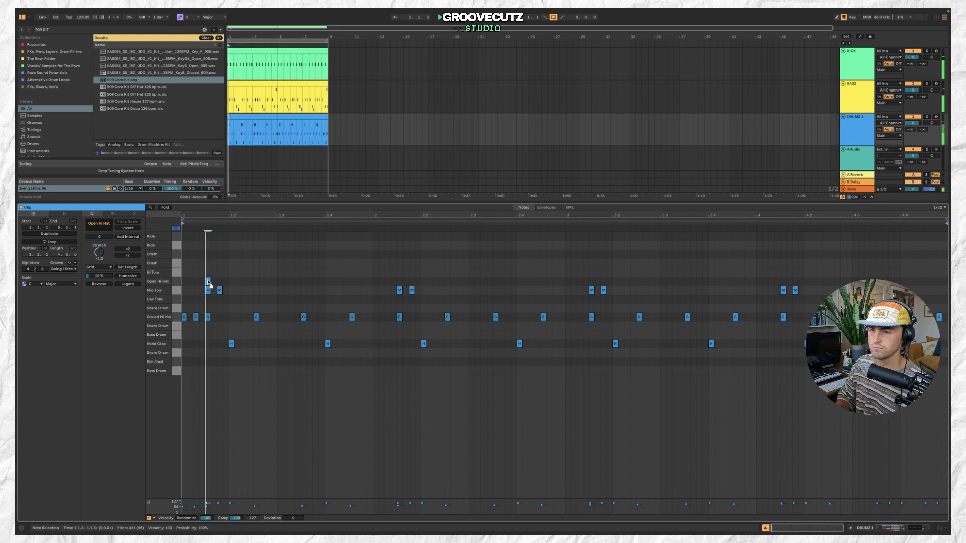
left_click_drag(195, 318, 268, 317)
double_click(256, 282)
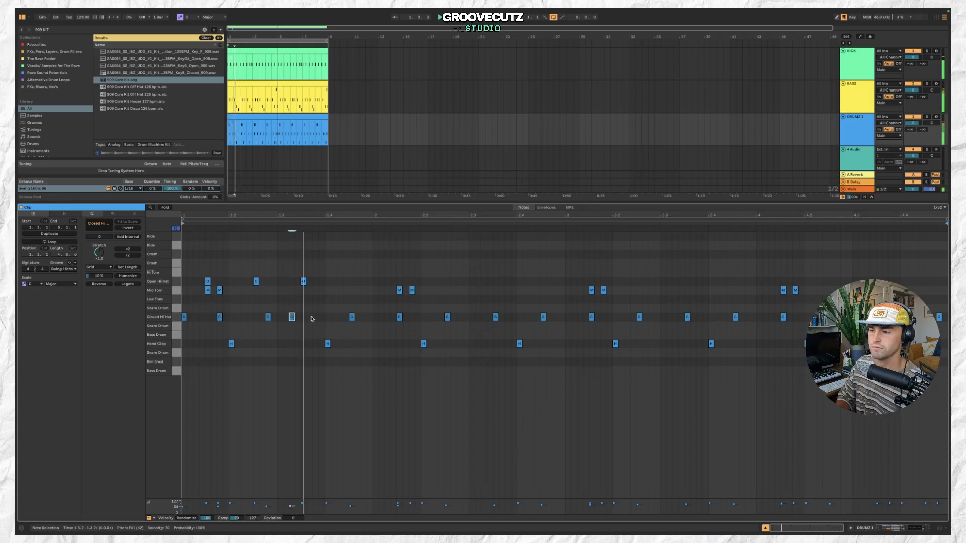
double_click(316, 317)
double_click(352, 283)
left_click_drag(352, 317, 363, 317)
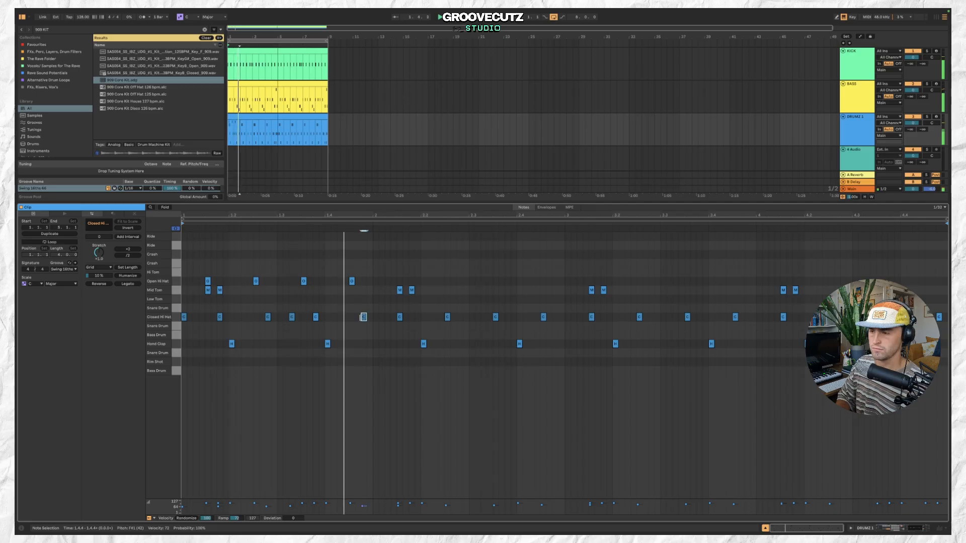
Open the drum kit's devices, select the Open Hi Hat pad and lower its decay.
key("space")
left_click(241, 126)
mouse_move(241, 127)
left_mouse_down()
mouse_move(235, 116)
mouse_move(266, 117)
mouse_move(232, 118)
left_mouse_up()
left_click(235, 117)
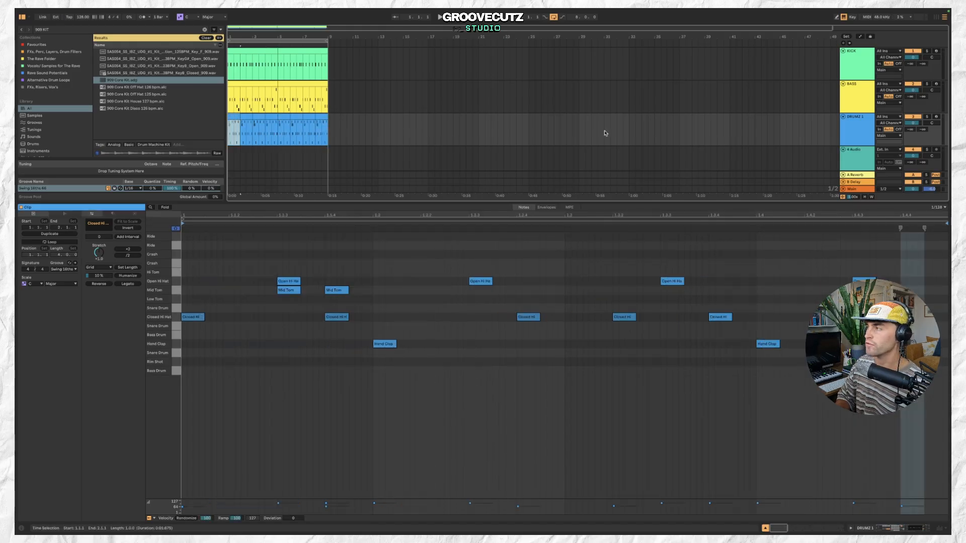
left_click(862, 126)
left_click_drag(530, 478, 530, 483)
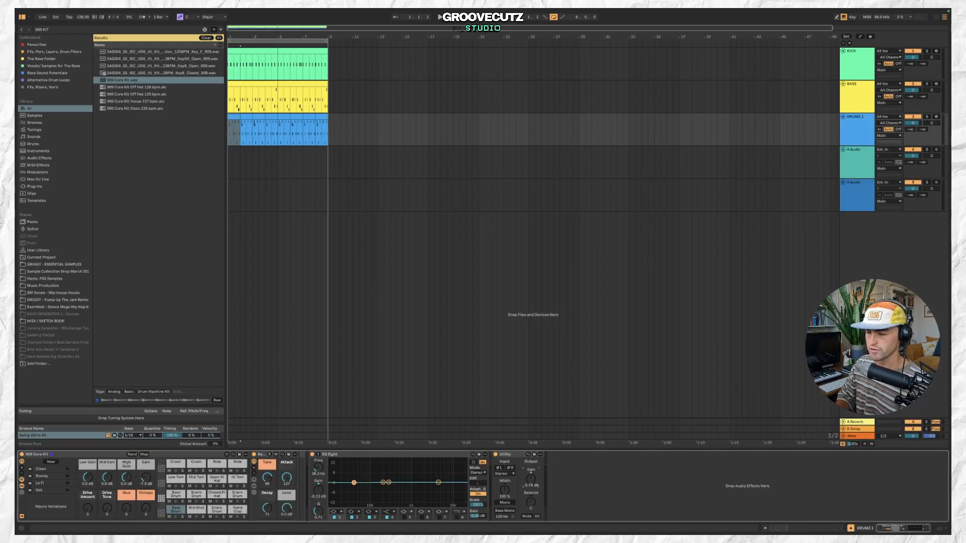
key("space")
left_click_drag(532, 479, 532, 477)
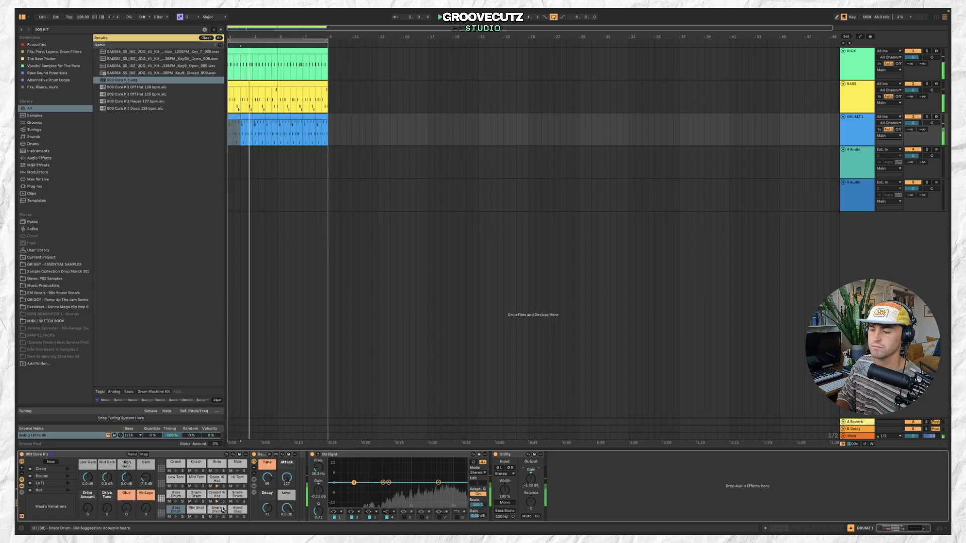
left_click(217, 482)
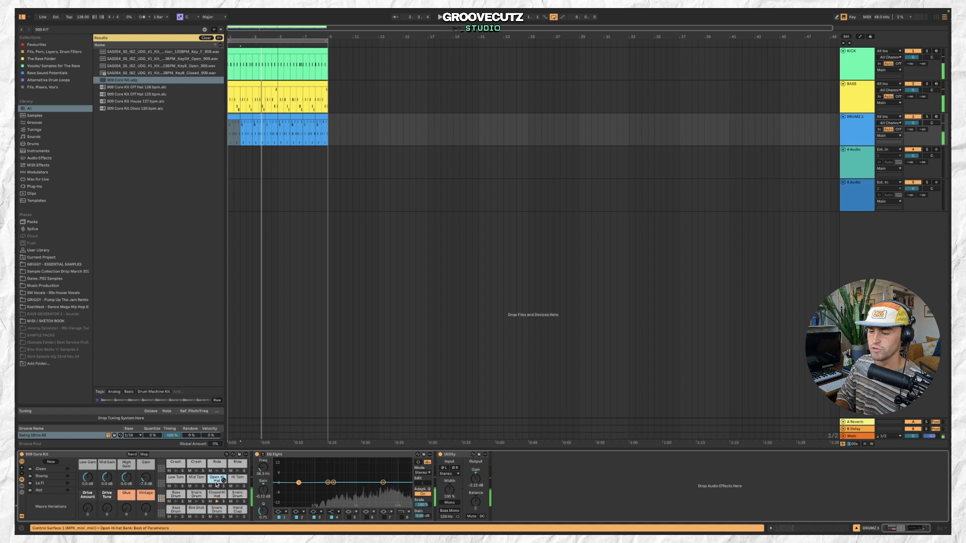
left_click(214, 481)
left_click_drag(290, 478, 290, 491)
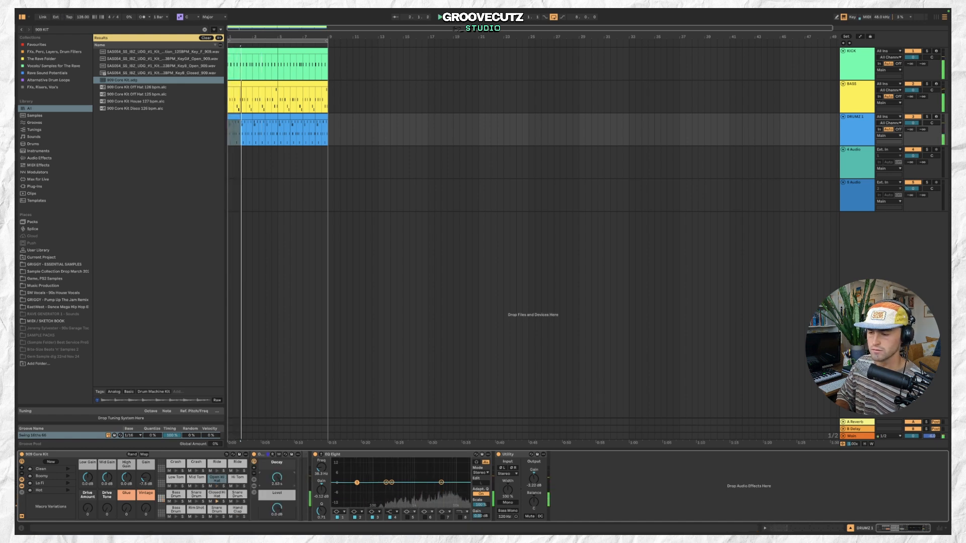
Audition the Open Hi Hat pad during playback and reduce its decay a little more.
left_click(216, 479)
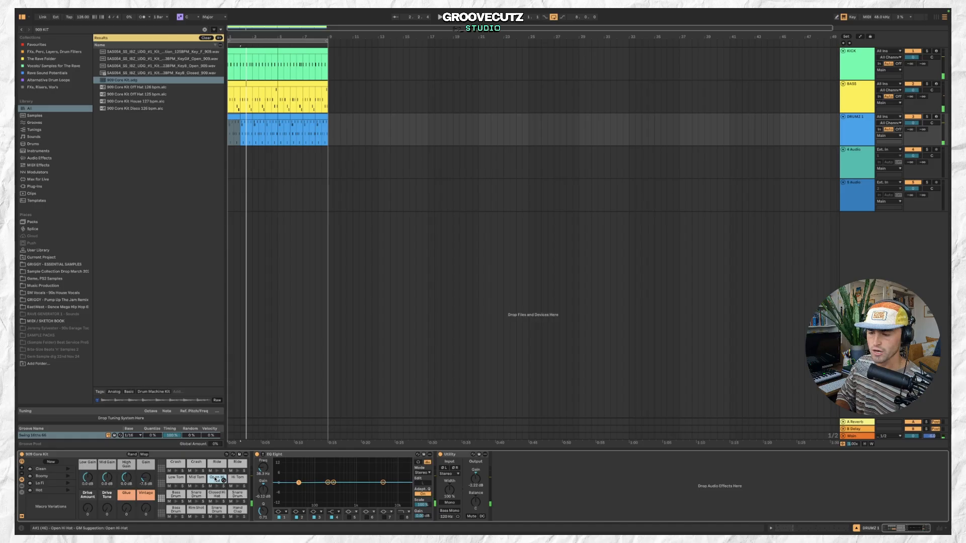
left_click(216, 479)
key("space")
left_click_drag(277, 478, 277, 483)
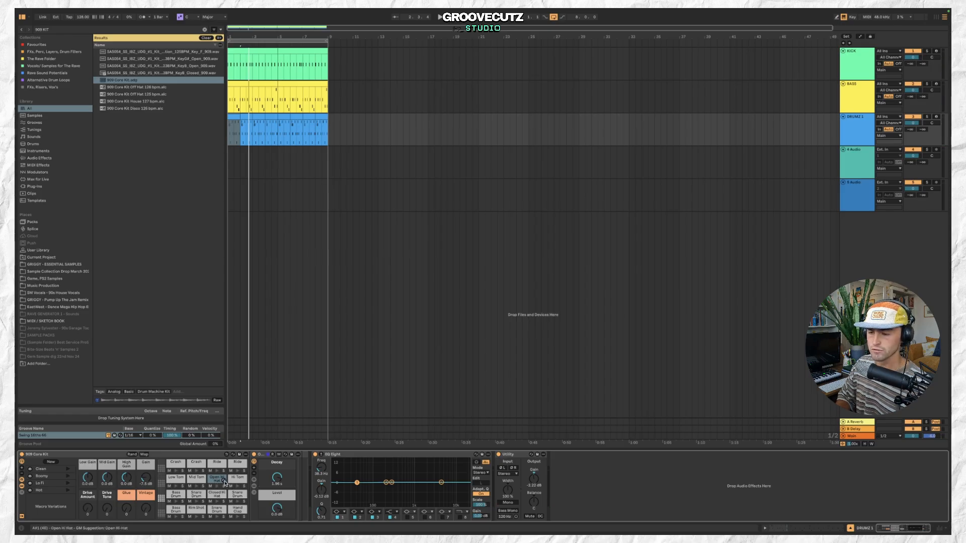
left_click(224, 482)
Browse the hi-hat samples in the Drums library and load 16_RA2_Hat.wav onto the Open Hi Hat pad.
scroll(150, 138, "down", 10)
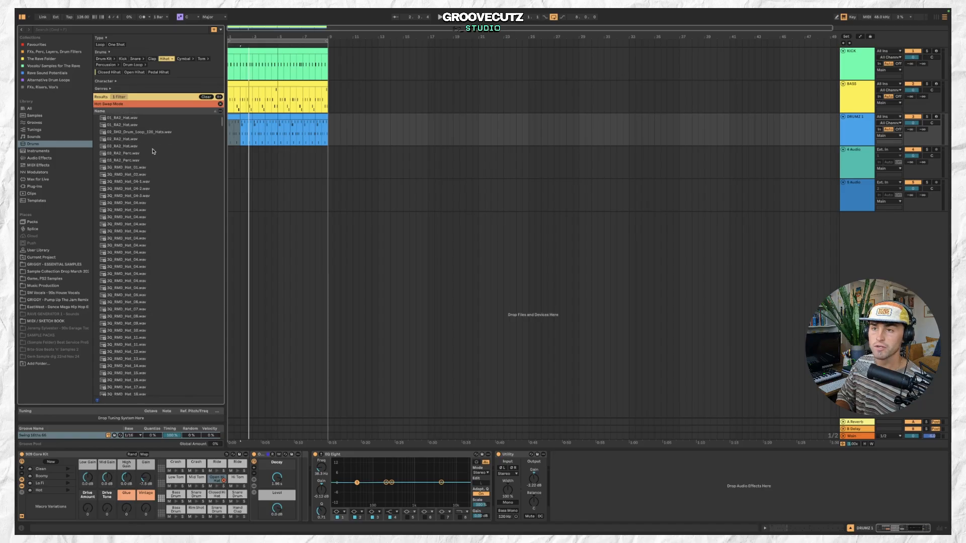
scroll(161, 201, "down", 5)
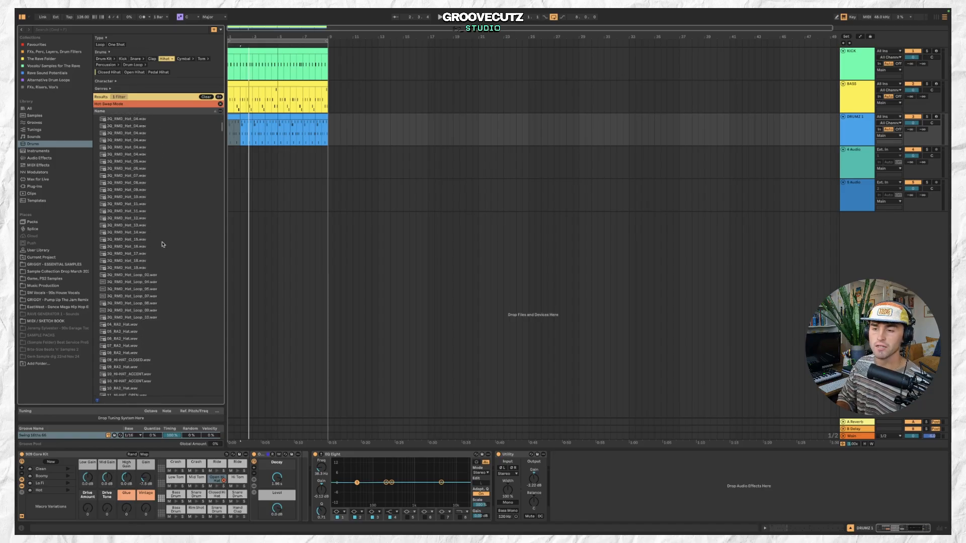
left_click(164, 273)
key("Up")
scroll(166, 291, "down", 3)
left_click(165, 289)
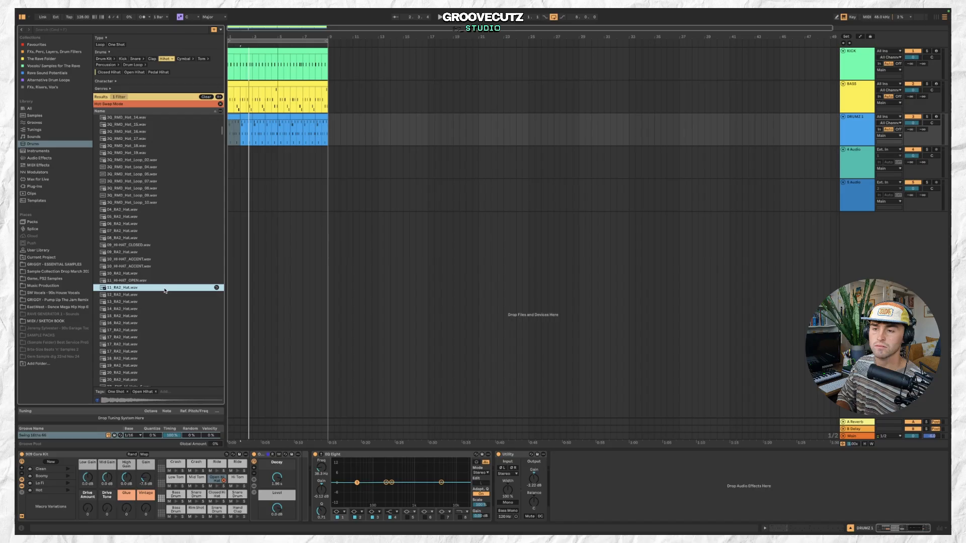
left_click(164, 302)
left_click(171, 309)
left_click(169, 323)
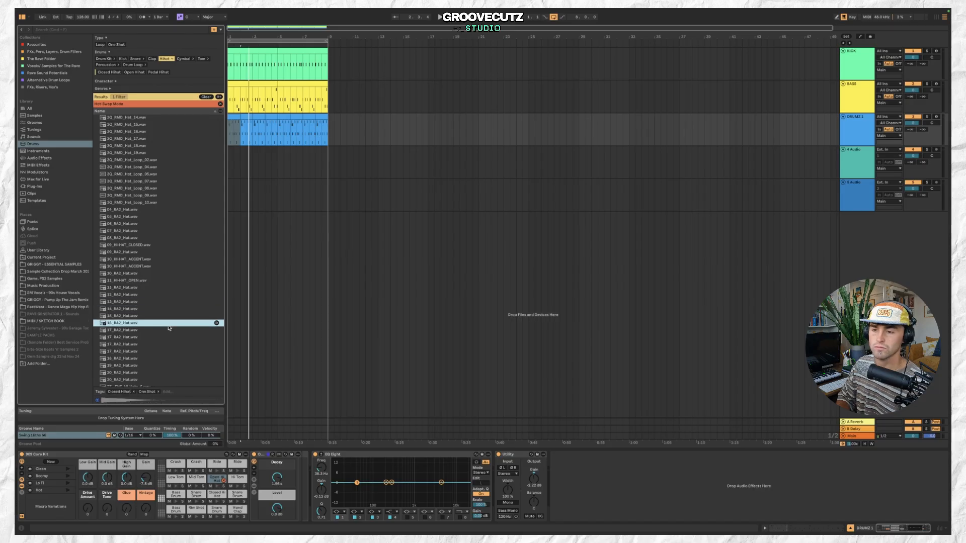
left_click(164, 317)
left_click(158, 324)
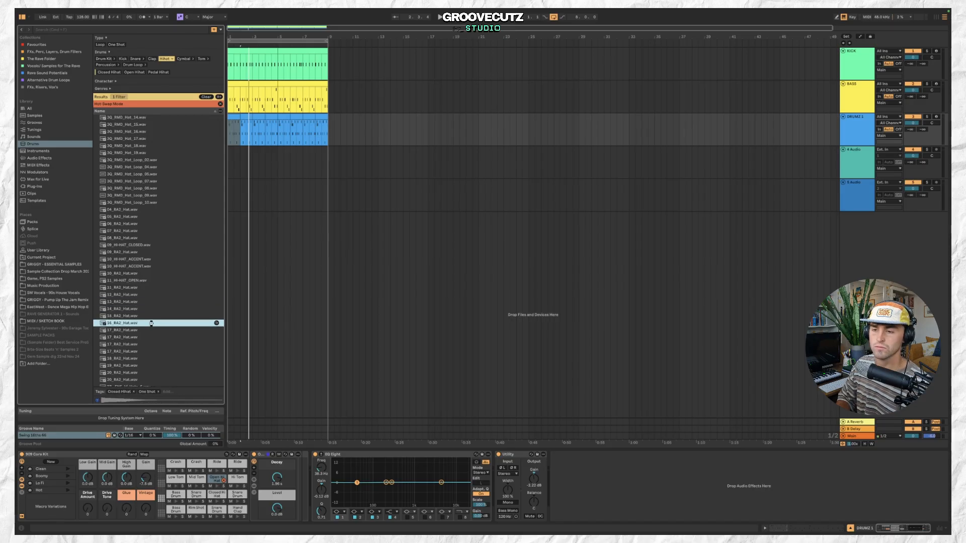
double_click(151, 323)
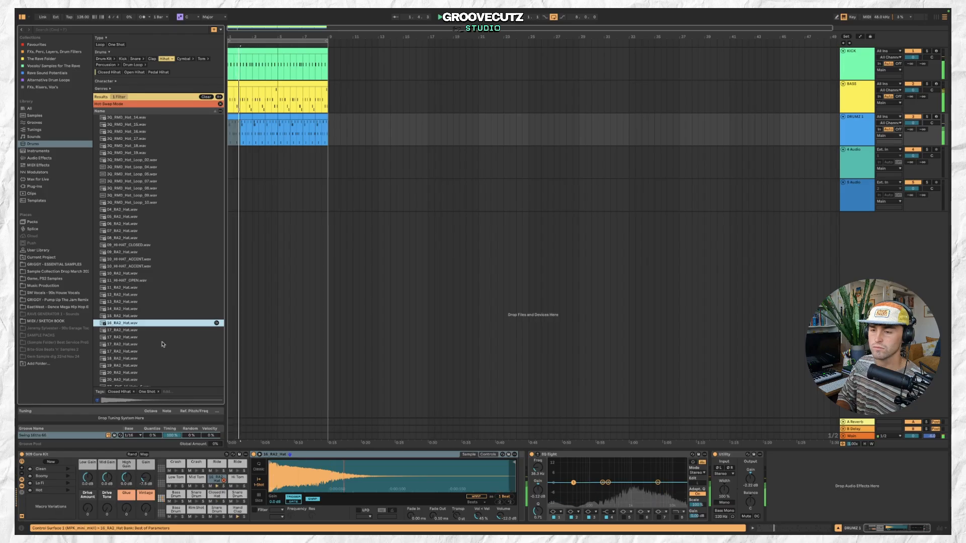
Preview more hi-hat samples and replace the pad's sample with 20_RA2_Hat.wav.
left_click(162, 345)
scroll(166, 347, "down", 2)
left_click(165, 347)
scroll(166, 348, "down", 4)
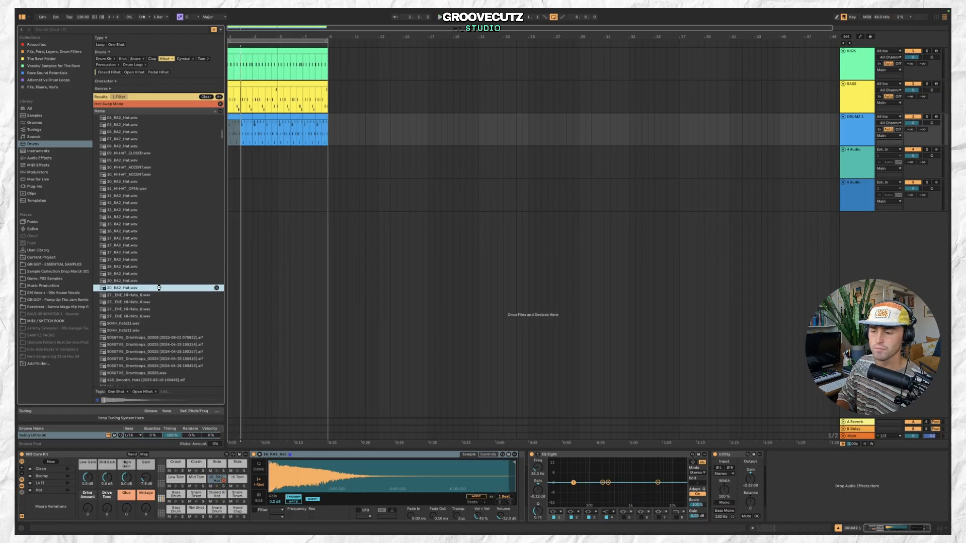
double_click(159, 287)
Switch the hi-hat sampler to Classic mode and shorten its release while listening to playback.
mouse_move(453, 513)
left_mouse_down()
mouse_move(453, 523)
mouse_move(457, 513)
left_mouse_up()
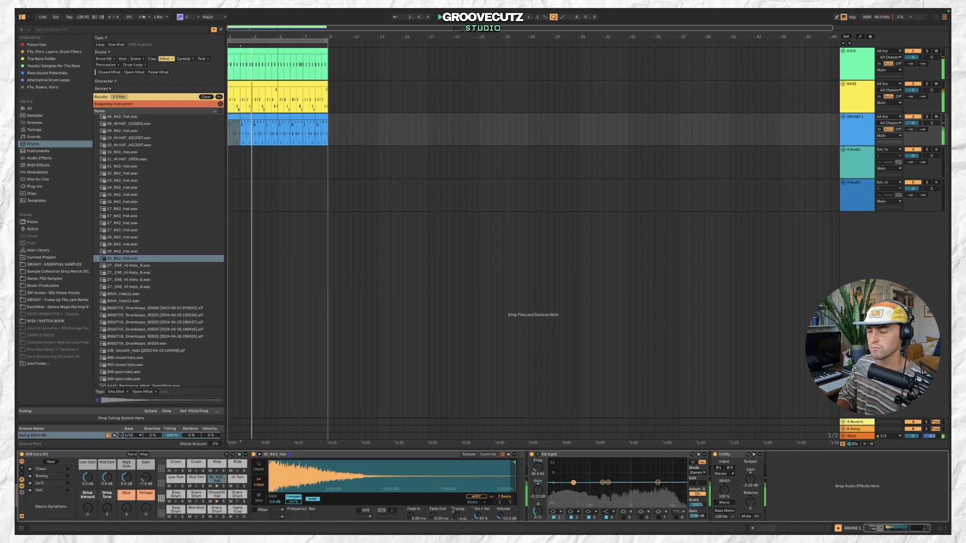
left_click(258, 469)
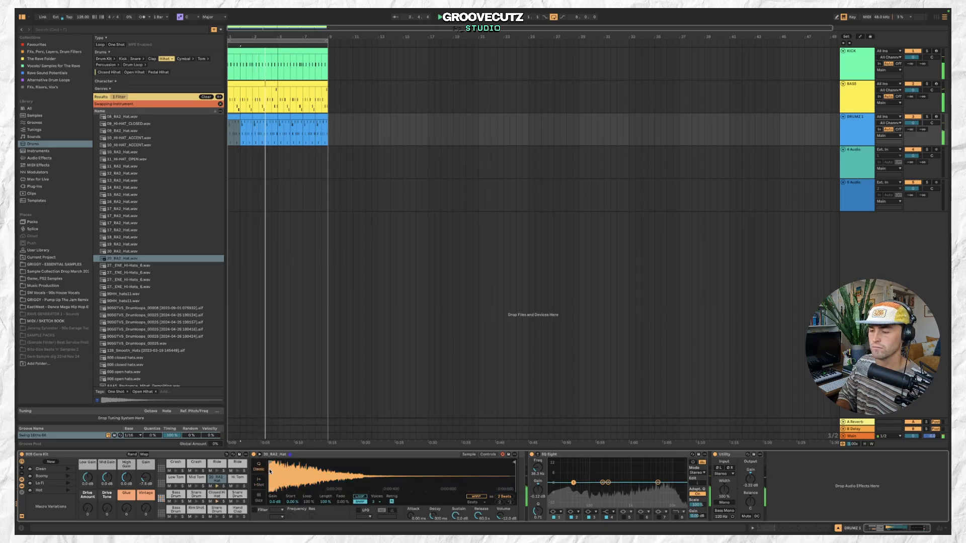
left_click_drag(474, 518, 453, 528)
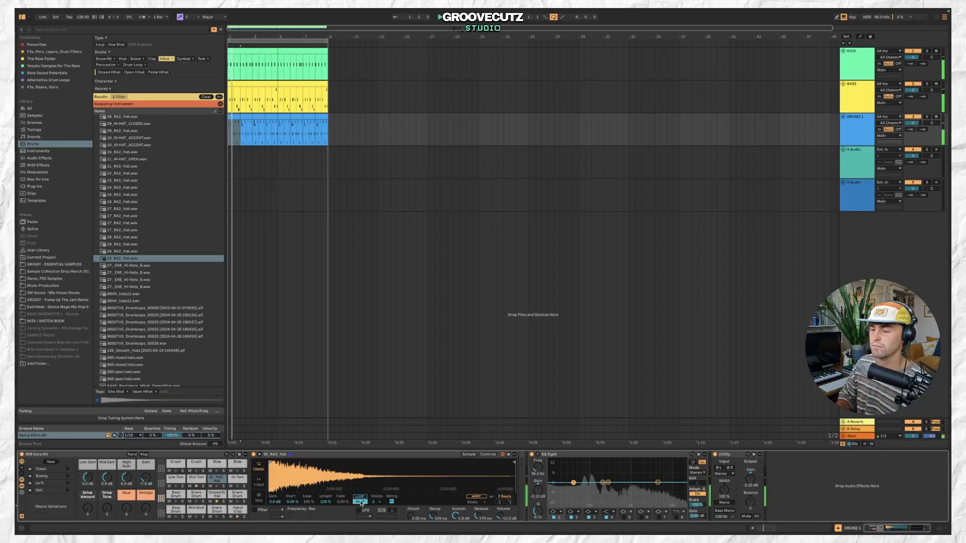
left_click_drag(277, 502, 277, 504)
mouse_move(477, 516)
left_mouse_down()
mouse_move(476, 488)
mouse_move(476, 512)
left_mouse_up()
key("space")
left_click(856, 134)
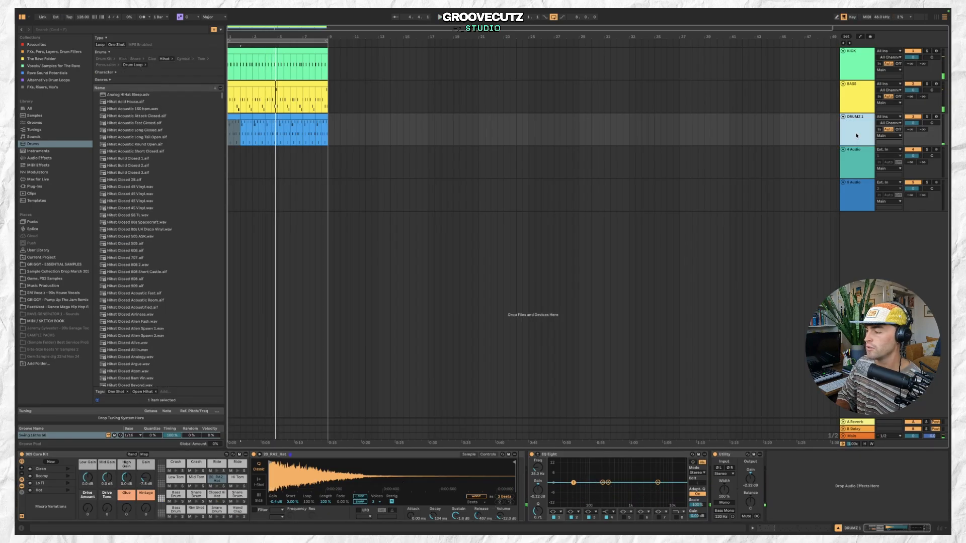
left_click(751, 478)
key("space")
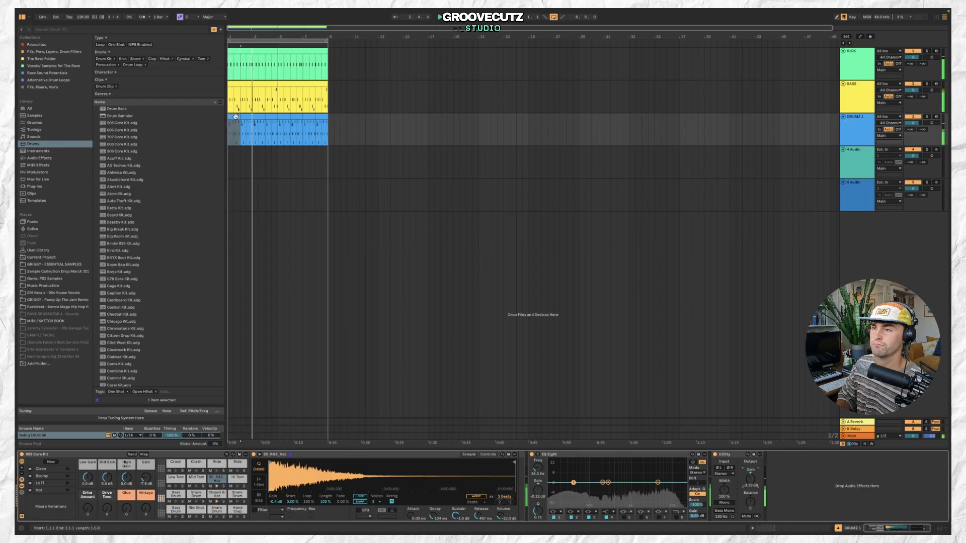
double_click(235, 117)
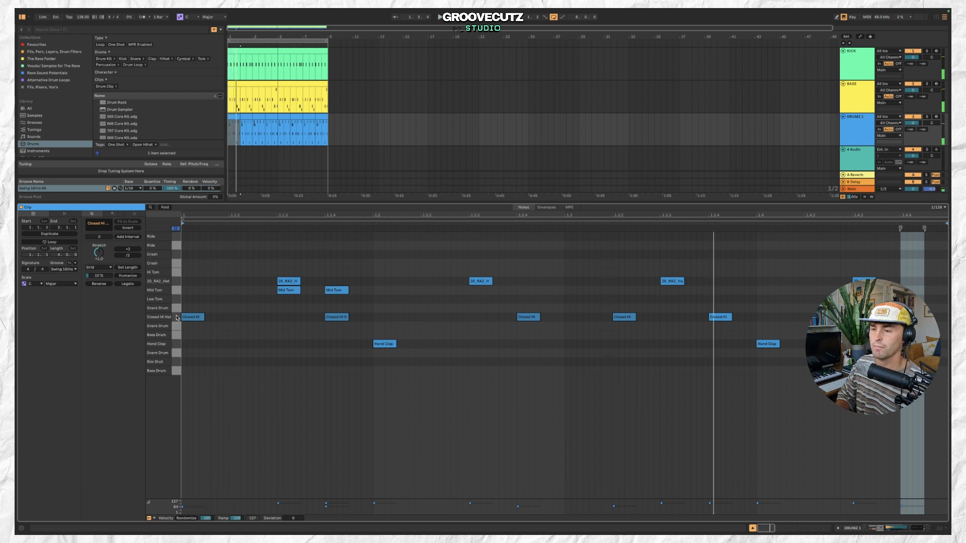
left_click(177, 317)
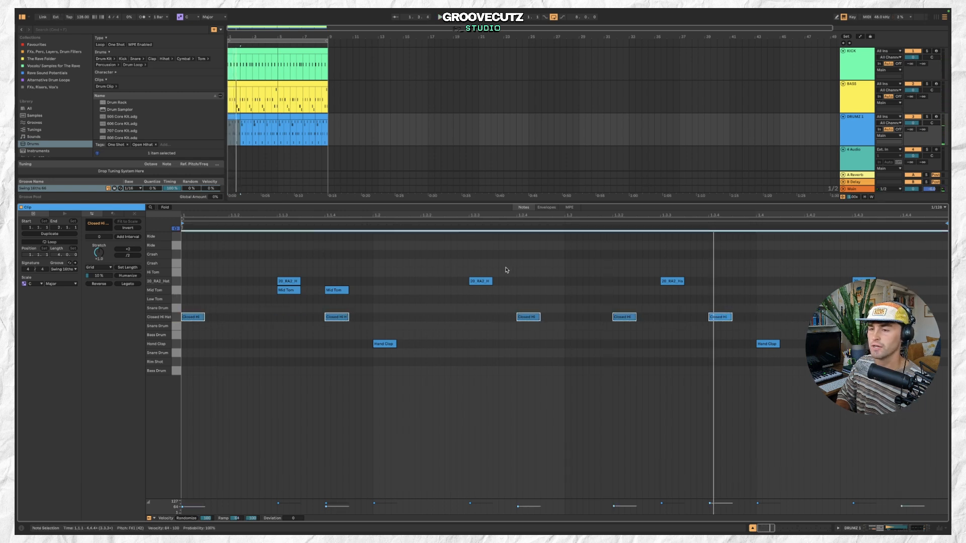
left_click(177, 282)
key("Delete")
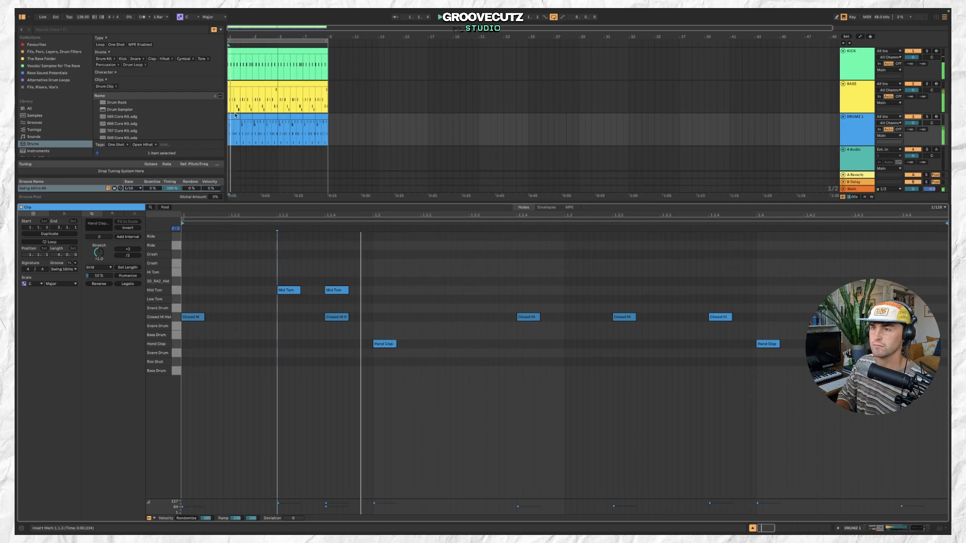
key("super+z")
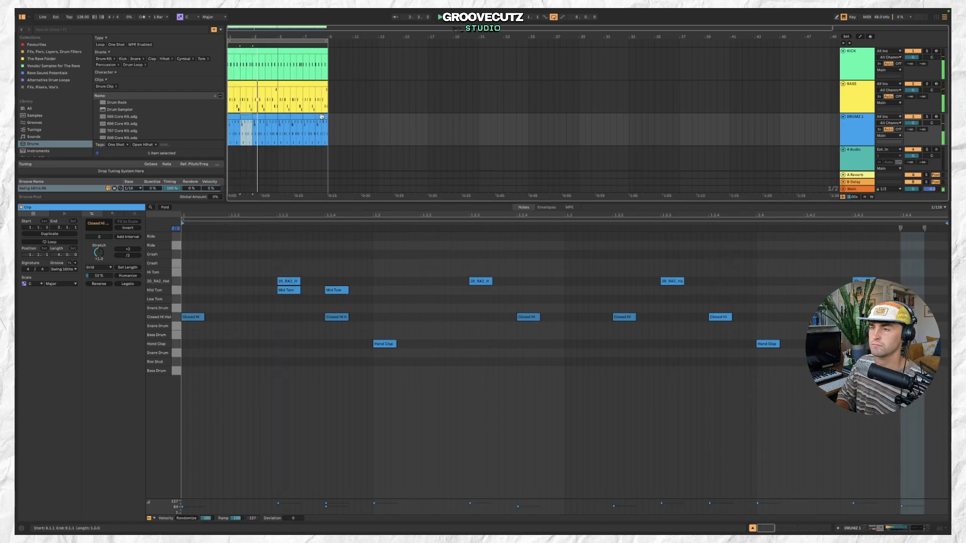
Consolidate the drum clip in the arrangement and return to the device view.
left_click(235, 116)
key("super+j")
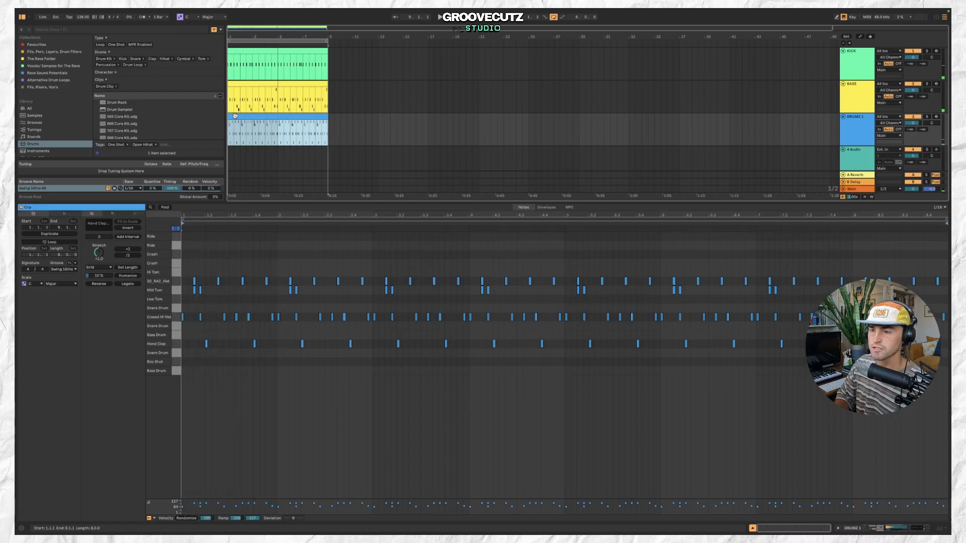
left_click(177, 283)
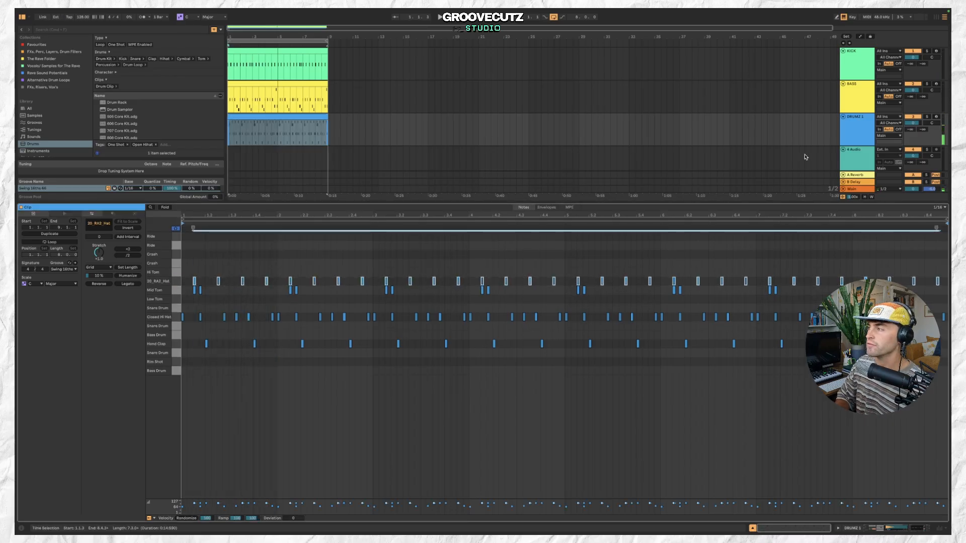
key("shift+Tab")
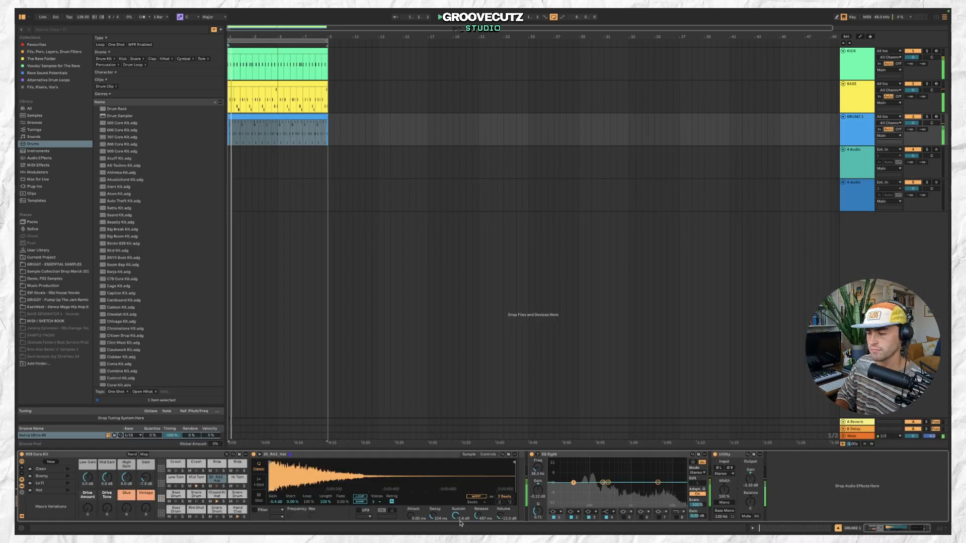
Adjust the hi-hat sampler's sustain, release and gain to tighten the open hat.
left_click_drag(455, 517, 456, 524)
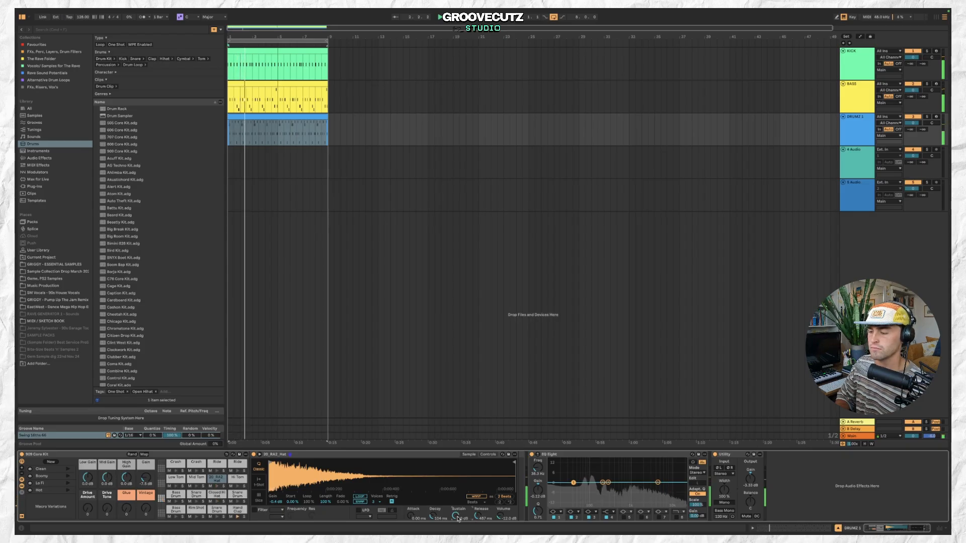
right_click(476, 516)
left_click(476, 518)
left_click_drag(275, 502, 275, 516)
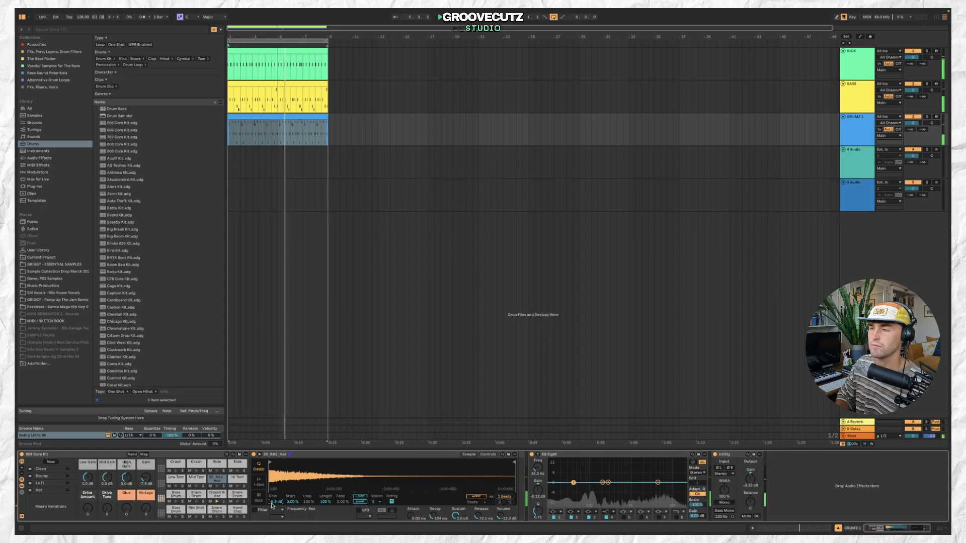
Delete the two empty audio tracks below the drum track.
left_click(849, 124)
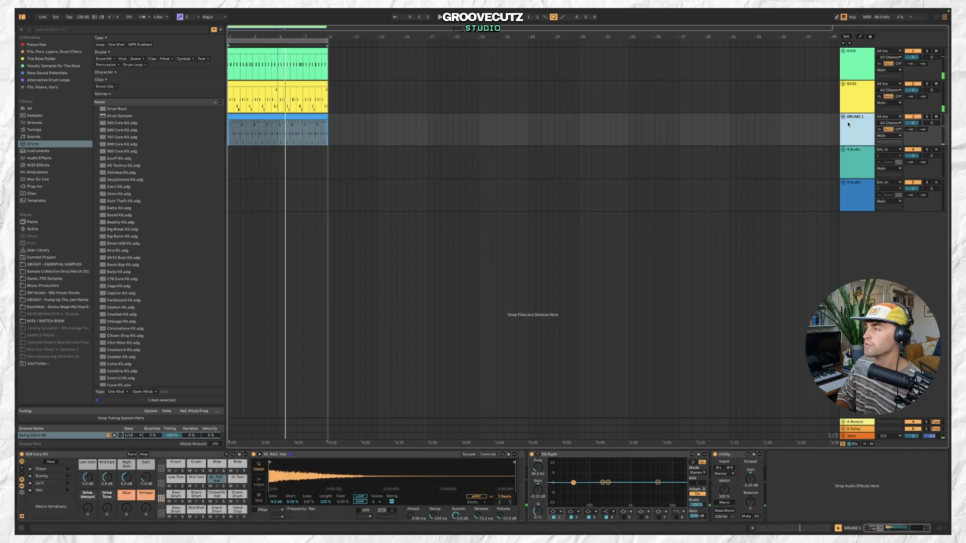
left_click(852, 150)
key("Delete")
key("Delete")
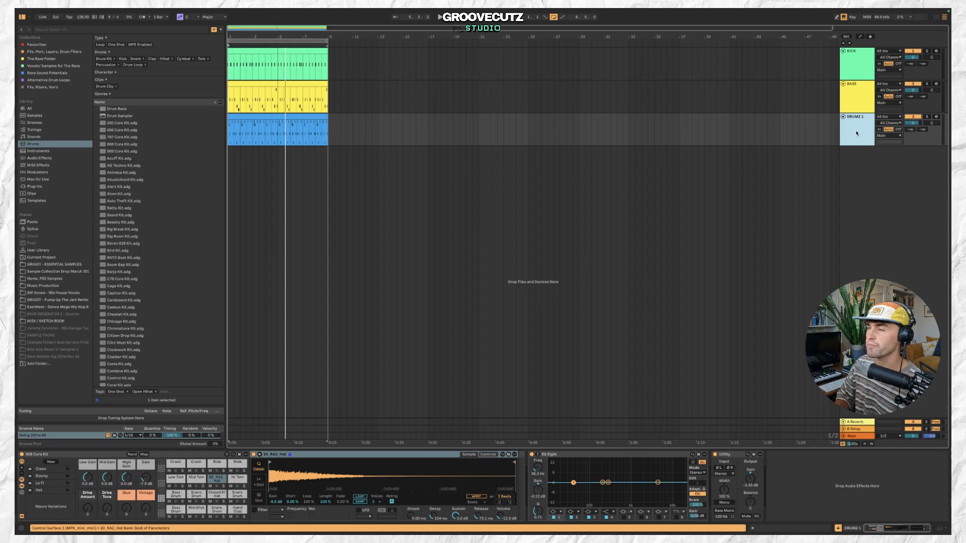
Insert a new MIDI track and create an empty MIDI clip on it across the loop.
left_click(91, 11)
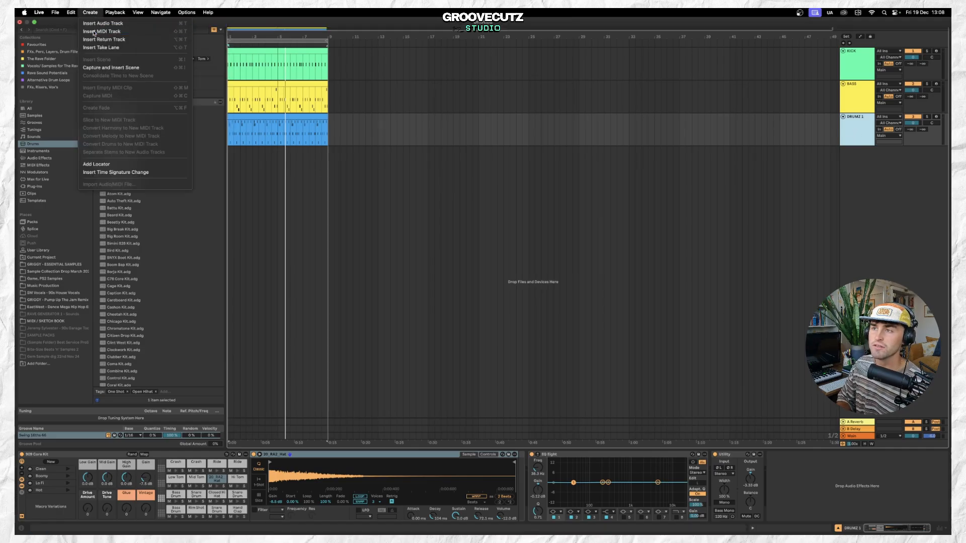
left_click(101, 31)
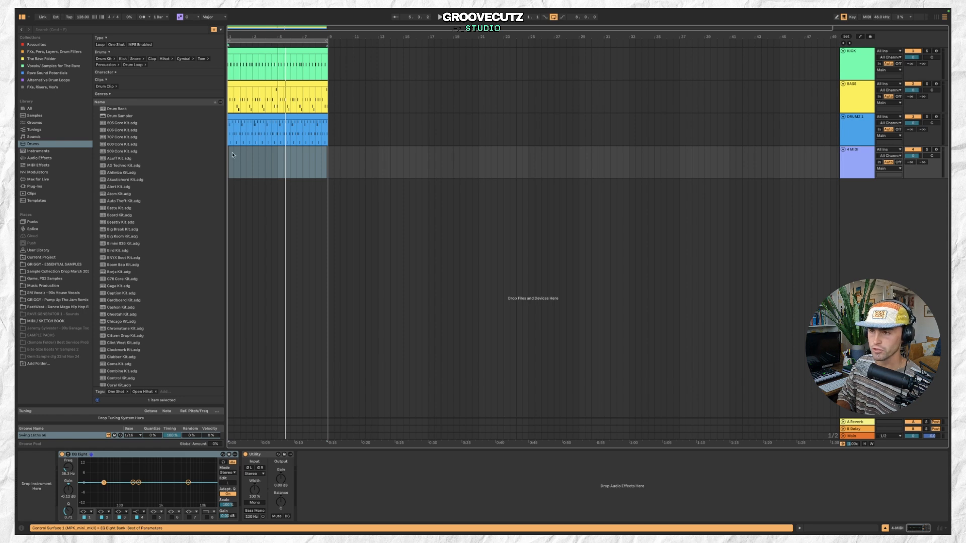
double_click(233, 155)
left_click_drag(241, 153, 314, 153)
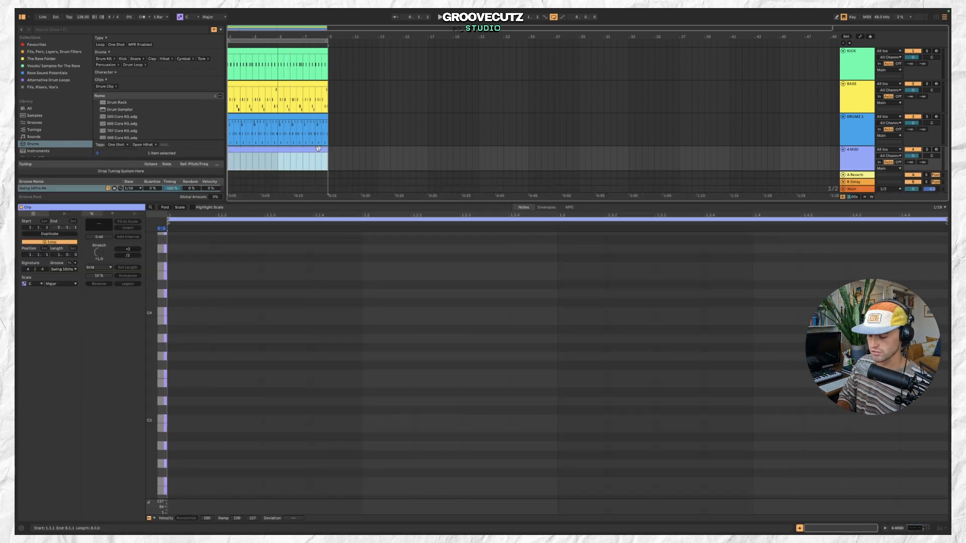
key("super+j")
left_click_drag(384, 201, 386, 337)
Search the browser for VOCAL and preview several Ragga FX & Vocals samples.
left_click(111, 30)
type("VOCAL")
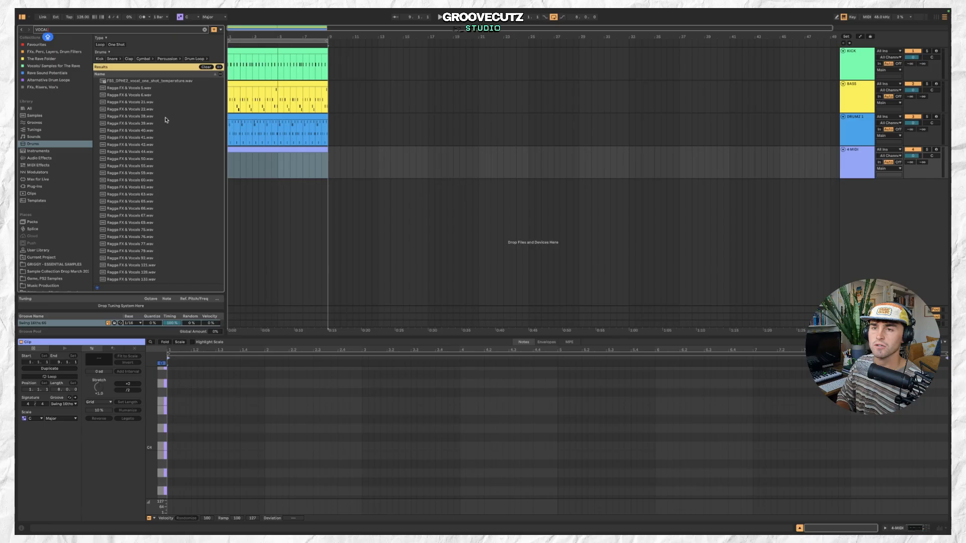
left_click(166, 118)
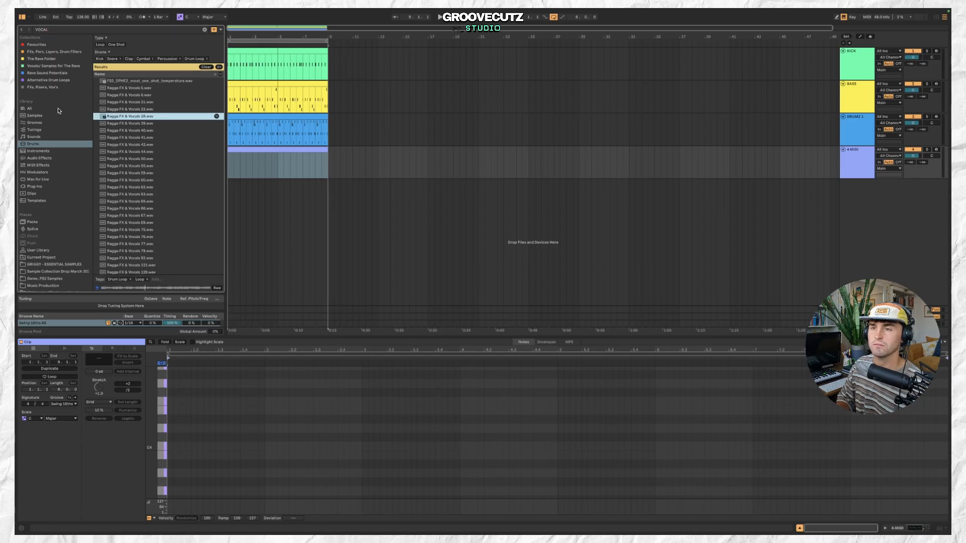
left_click(162, 132)
left_click(175, 160)
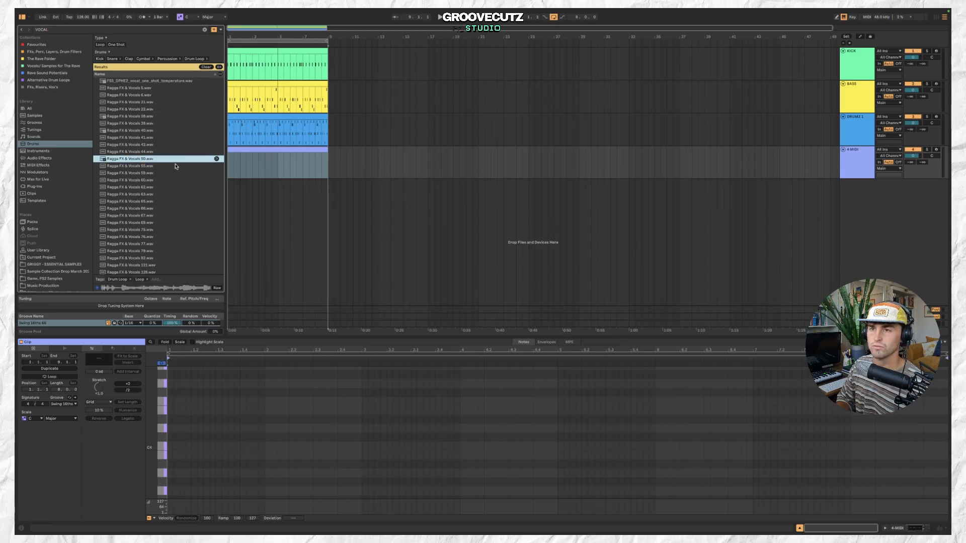
scroll(179, 181, "down", 5)
left_click(181, 198)
scroll(180, 208, "down", 5)
left_click(175, 192)
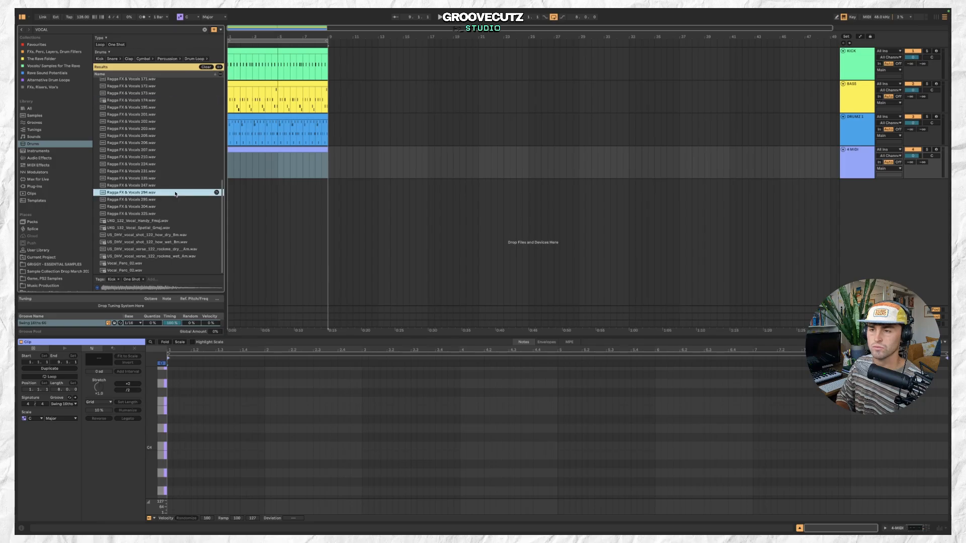
left_click(176, 206)
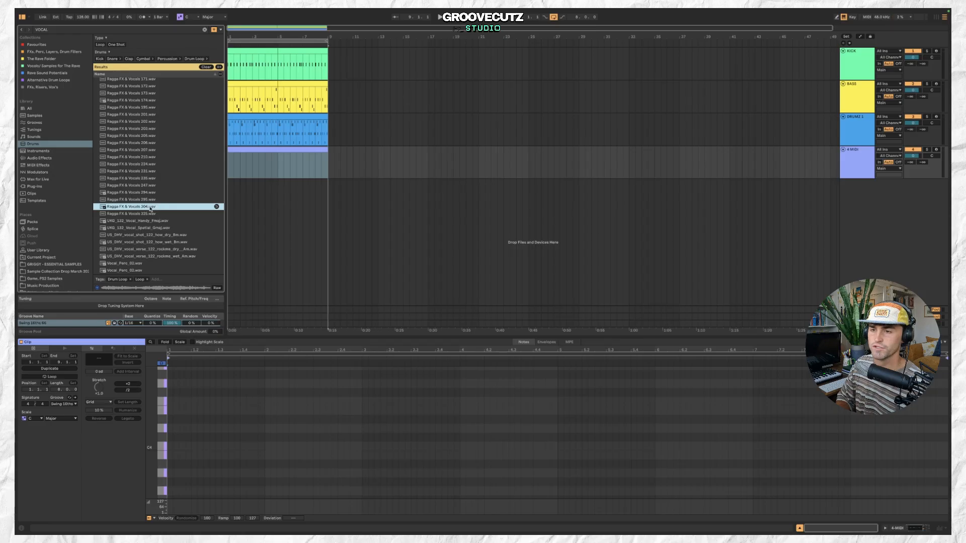
left_click(280, 150)
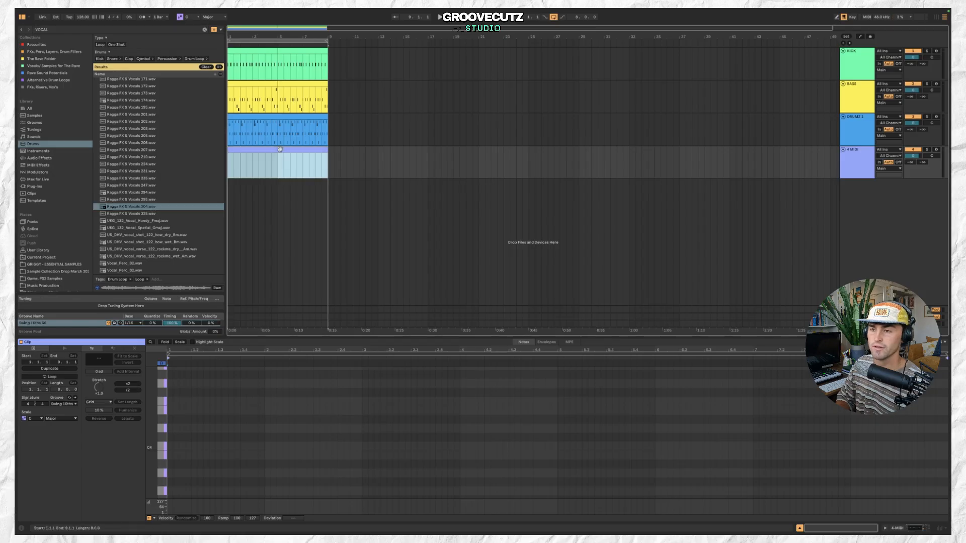
Load Ragga FX & Vocals 304.wav onto the new MIDI track, open its clip and audition pitches.
double_click(146, 208)
double_click(269, 150)
key("space")
left_click(159, 450)
left_click(159, 467)
left_click(159, 483)
left_click(159, 478)
scroll(159, 463, "down", 3)
left_click(159, 453)
scroll(158, 455, "down", 3)
left_click(159, 454)
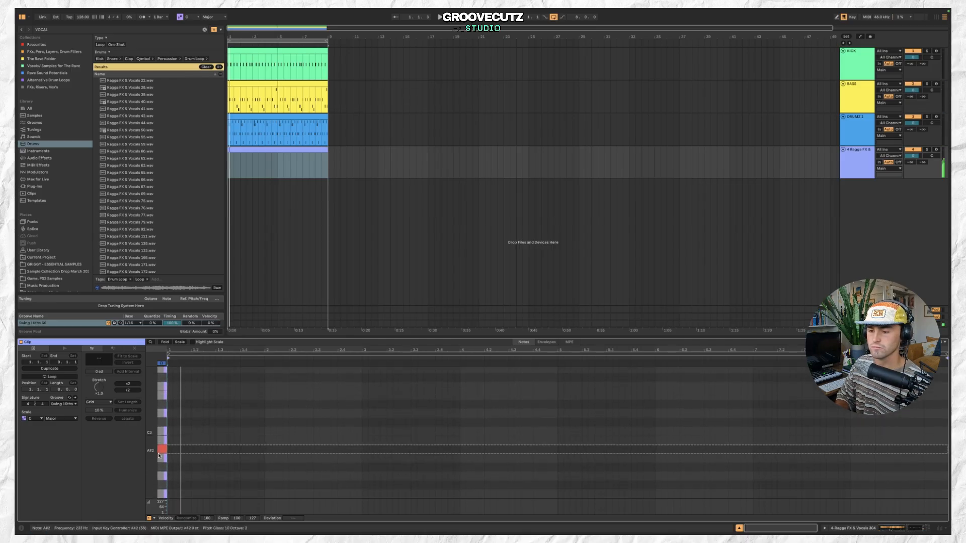
Add a short A#3 note near the start of the vocal clip.
double_click(187, 449)
left_click_drag(187, 452, 181, 452)
key("space")
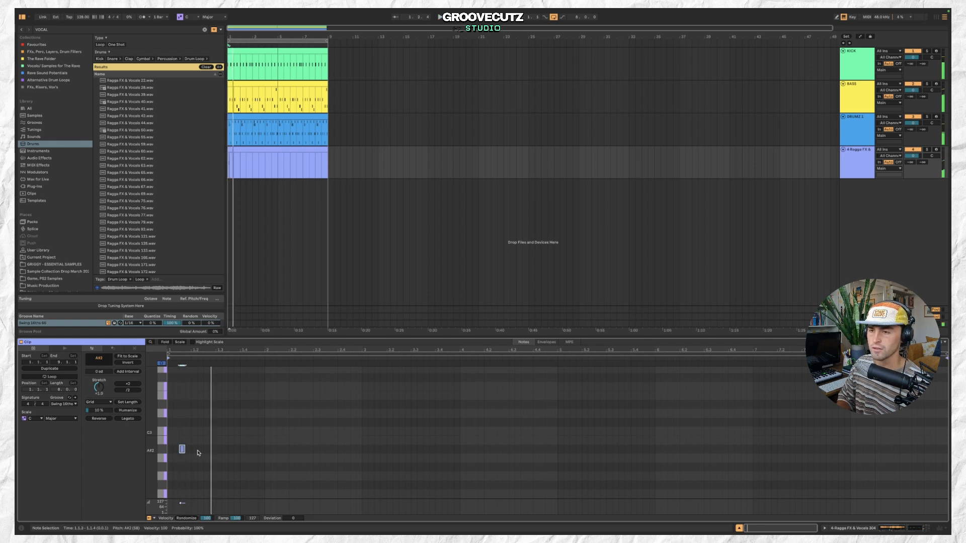
Add two more short A#3 notes after the first one in the vocal clip.
left_click(858, 150)
left_click(316, 152)
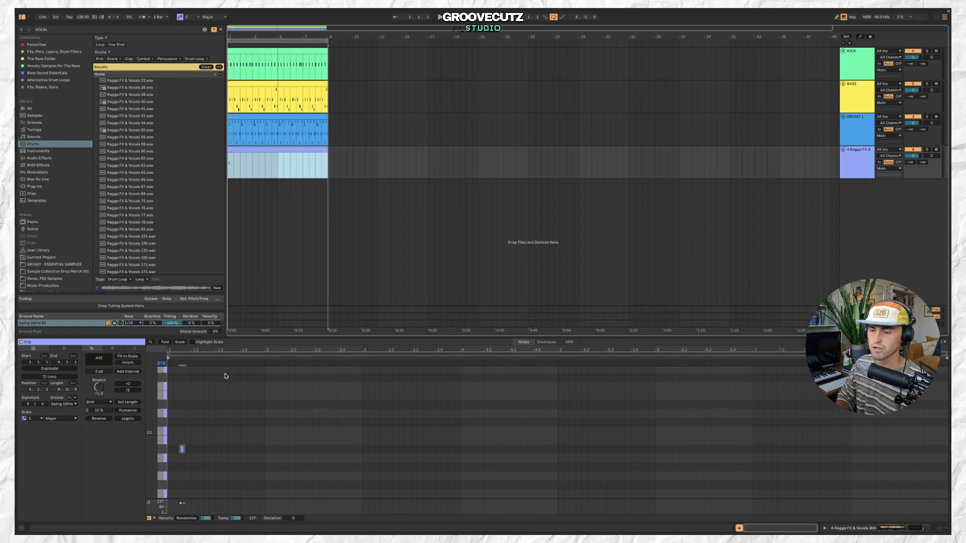
left_click(206, 454)
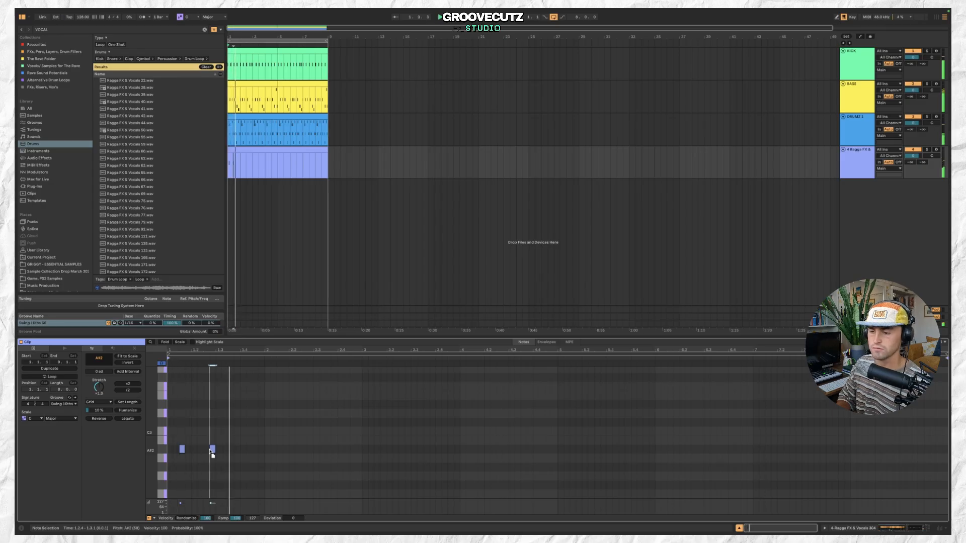
double_click(237, 449)
key("space")
left_click_drag(236, 452, 231, 452)
key("space")
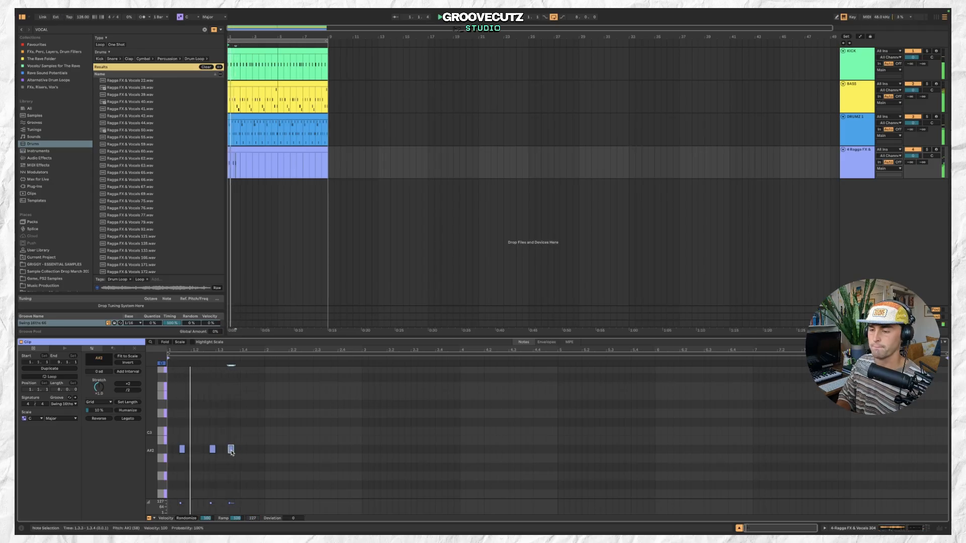
Shorten the vocal clip in the arrangement and duplicate it.
left_click_drag(327, 154, 266, 153)
left_click(270, 154)
left_click(261, 151)
key("super+d")
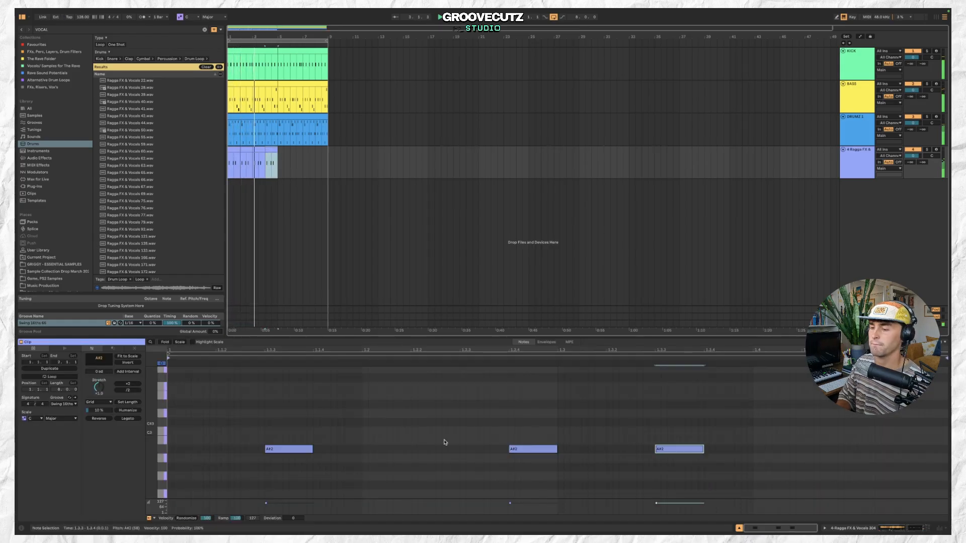
Lengthen the last A#3 note and duplicate the vocal clips to fill the loop.
left_click_drag(704, 450, 881, 452)
left_click_drag(278, 164, 229, 162)
key("super+d")
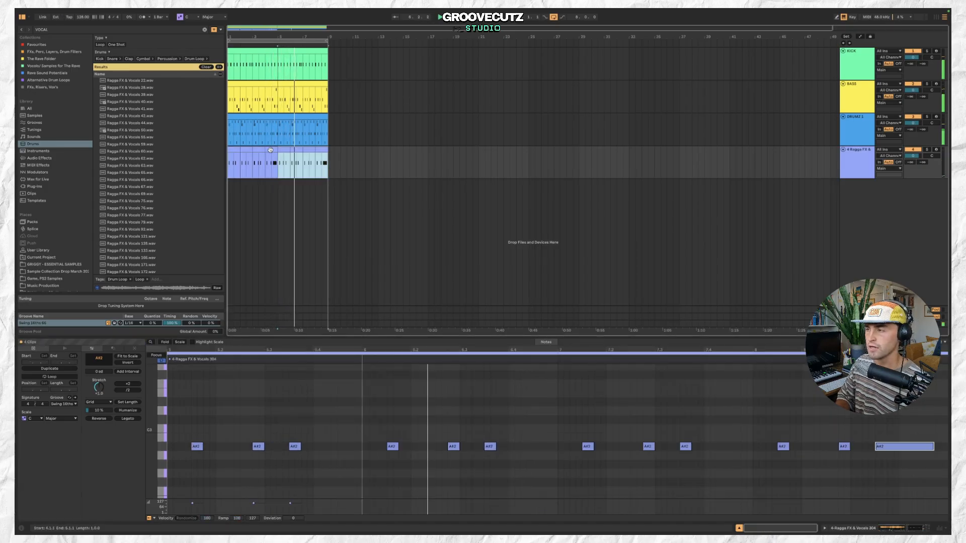
Open the vocal track's device chain and lower the Utility gain.
left_click(868, 171)
double_click(869, 171)
left_click_drag(512, 478, 511, 483)
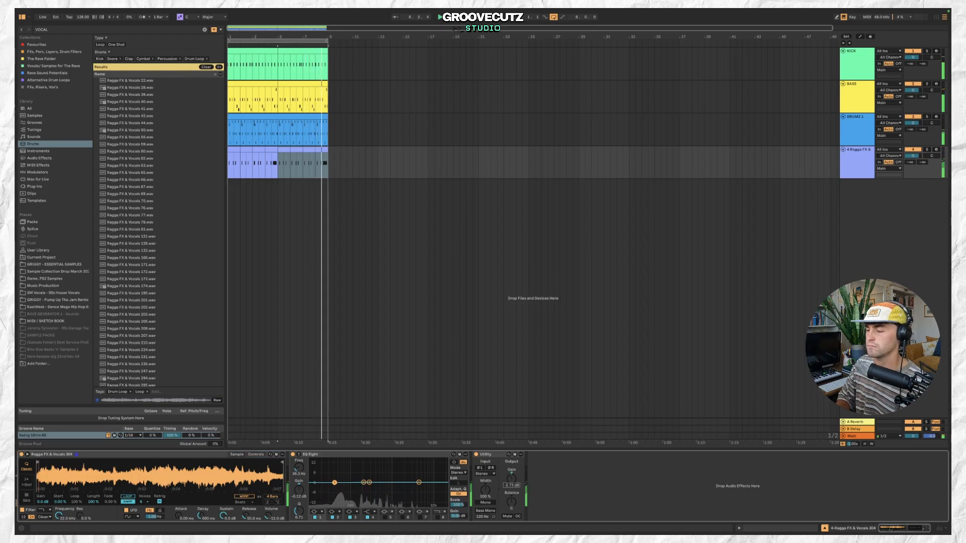
Search for PAN, add Auto Pan-Tremolo to the vocal track and reduce its amount.
left_click(138, 28)
type("PAN")
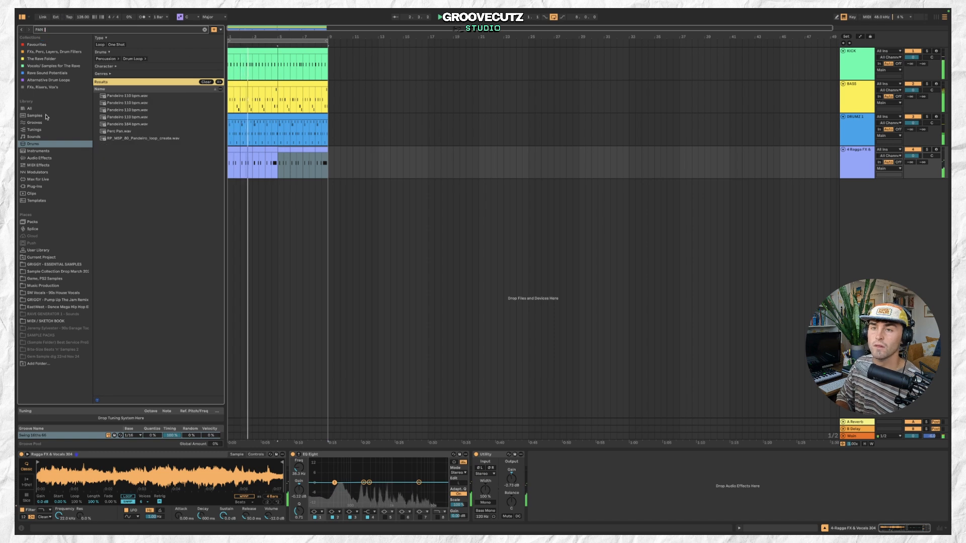
left_click(57, 109)
double_click(156, 52)
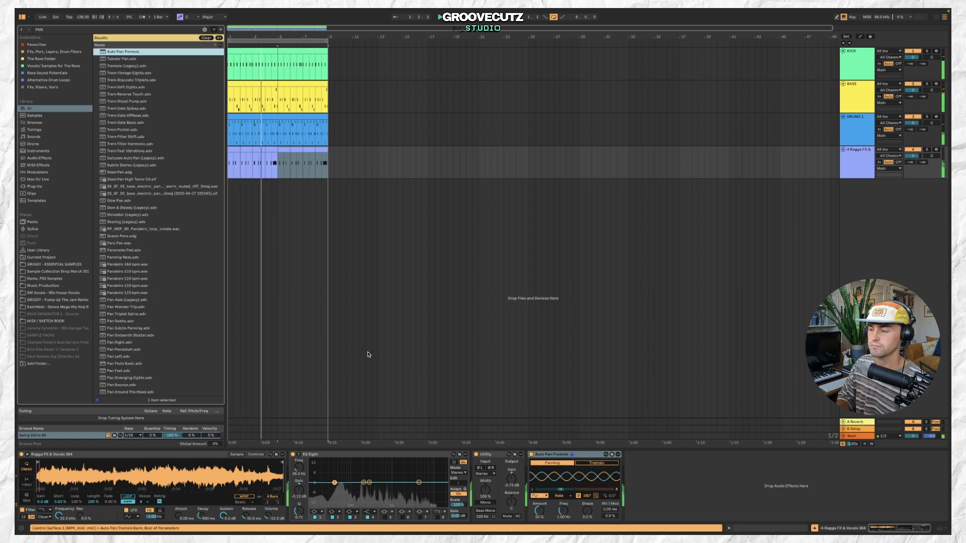
left_click_drag(539, 511, 540, 525)
Lower the Utility gain further and set the EQ Eight's first band as a low cut raised in frequency.
left_click_drag(511, 479, 512, 489)
left_click(317, 512)
left_click(316, 472)
left_click_drag(335, 488, 364, 486)
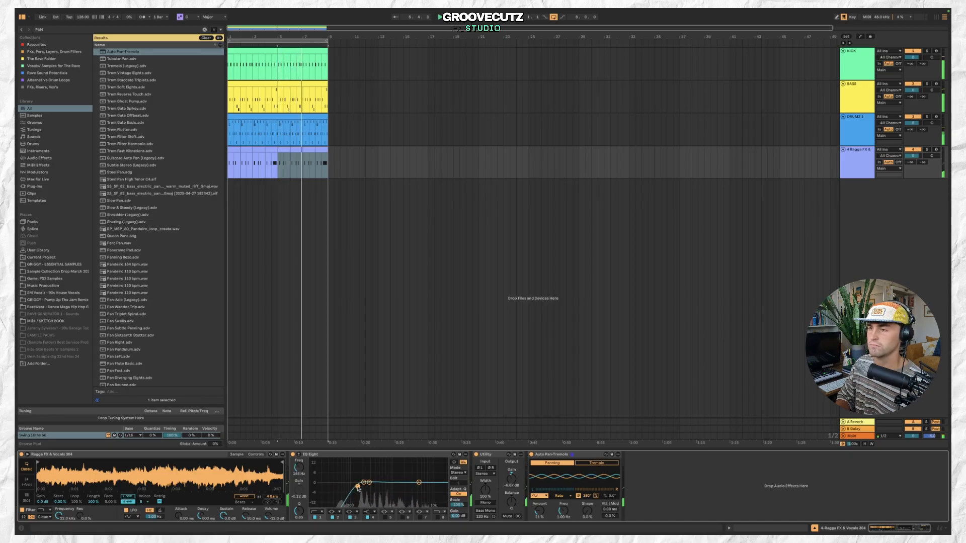
Select the VOX 1 track and fold it.
left_click(859, 158)
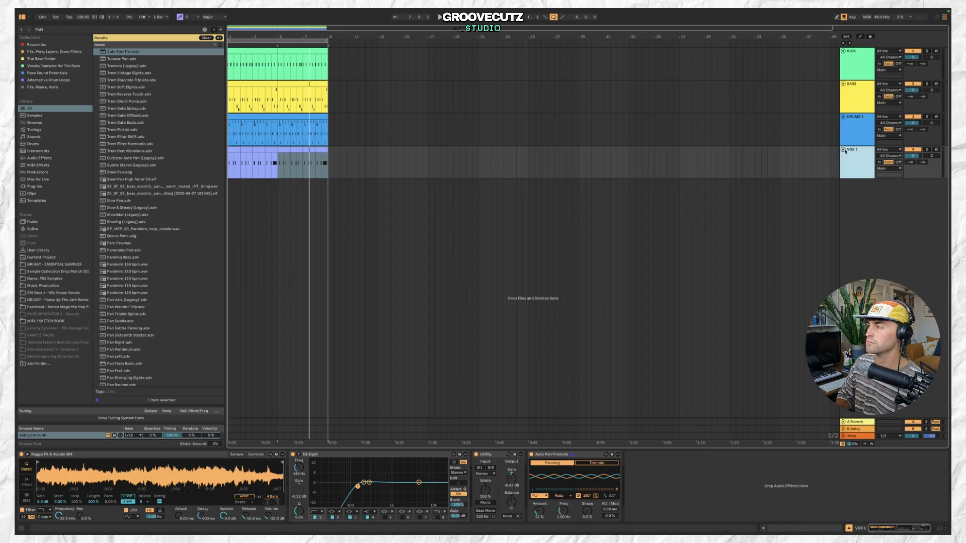
left_click(843, 150)
mouse_move(284, 10)
Insert another MIDI track and create an empty clip at the start.
left_click(91, 11)
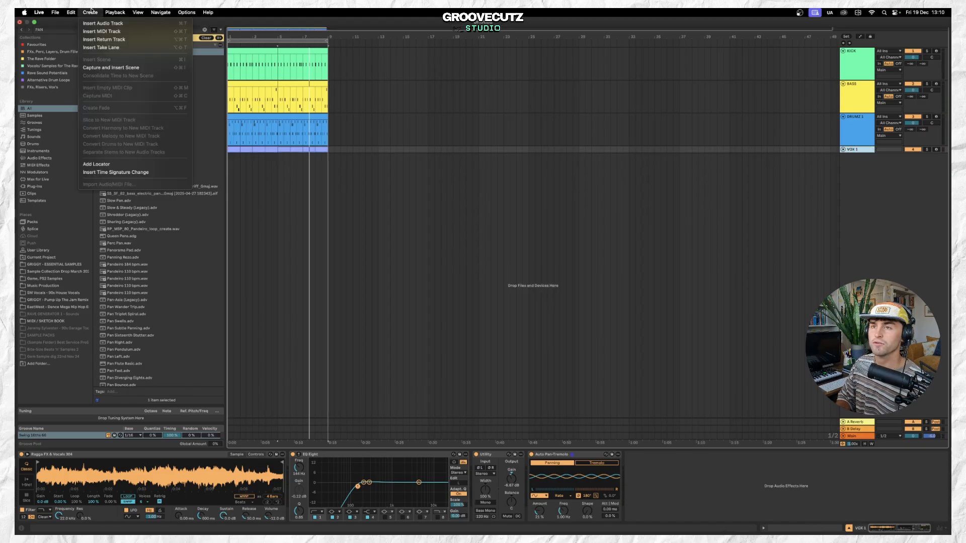
left_click(94, 32)
double_click(232, 156)
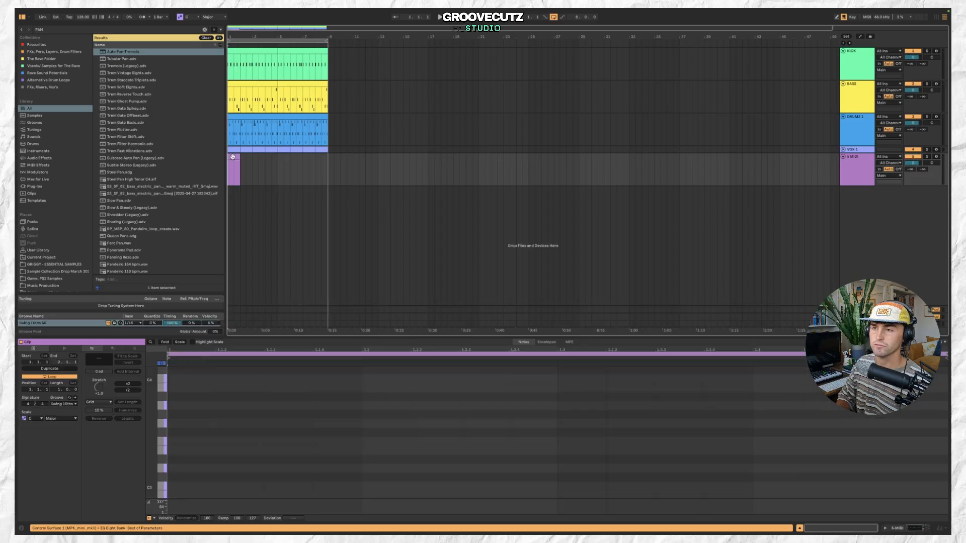
Search the browser for VOCAL samples.
left_click(123, 30)
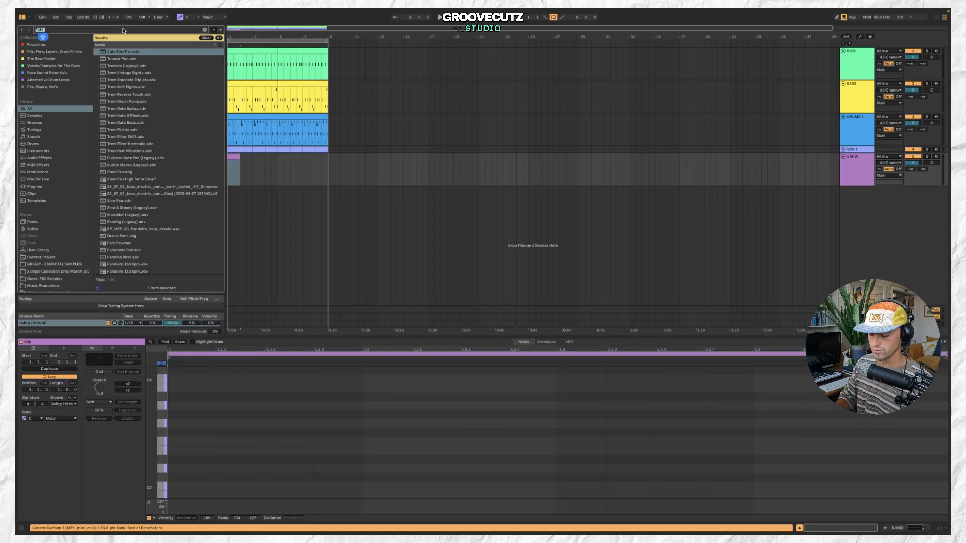
type("VOCAL")
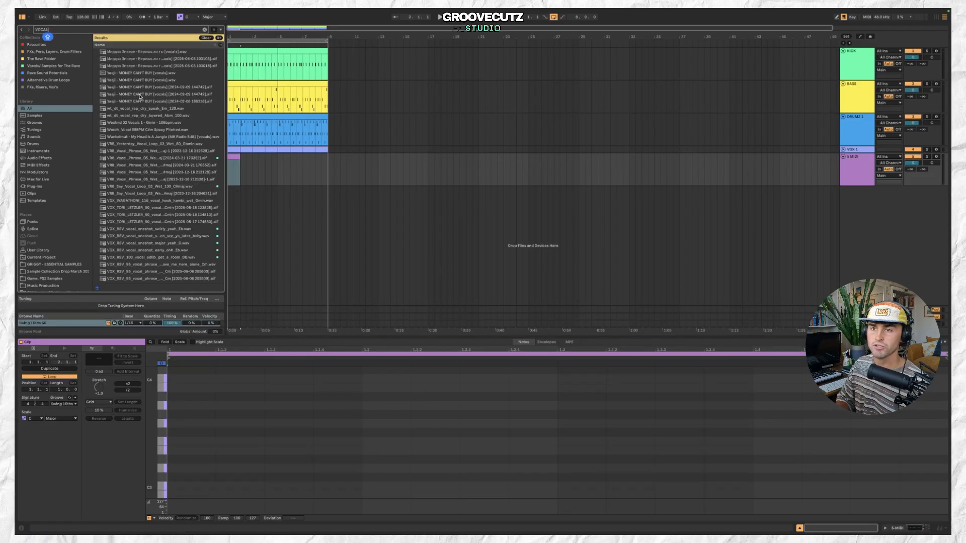
scroll(163, 201, "down", 8)
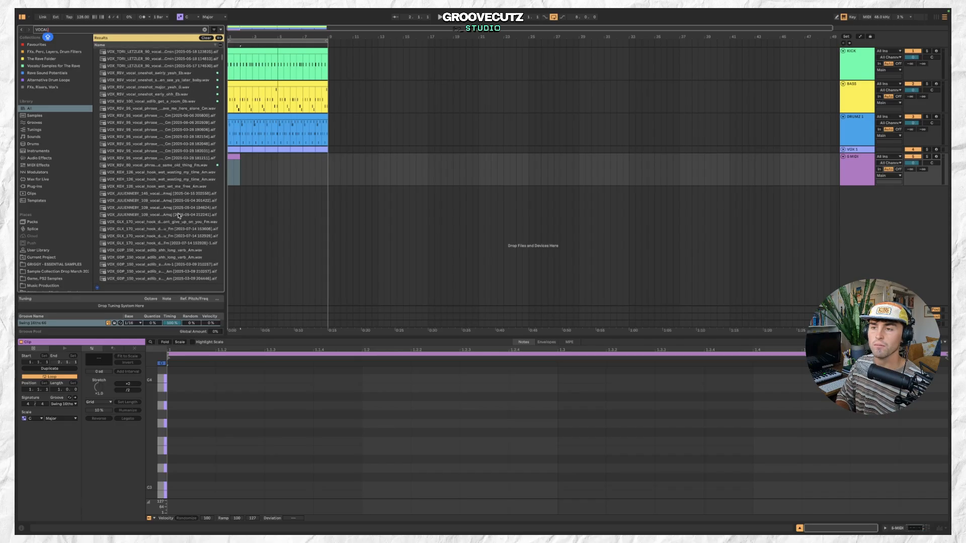
Preview the vocal samples in the search results.
left_click(175, 175)
left_click(188, 197)
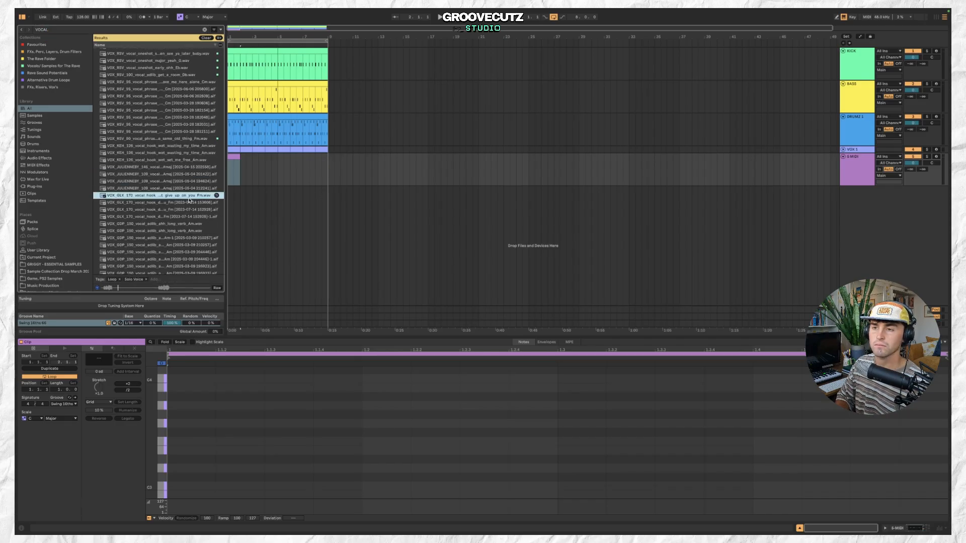
left_click(188, 209)
scroll(189, 209, "down", 4)
left_click(185, 195)
scroll(188, 215, "down", 3)
left_click(180, 203)
scroll(180, 204, "down", 3)
left_click(177, 189)
scroll(176, 198, "down", 3)
left_click(176, 201)
scroll(176, 204, "down", 4)
left_click(176, 205)
scroll(176, 204, "down", 6)
left_click(177, 208)
scroll(177, 206, "down", 6)
left_click(176, 203)
scroll(174, 194, "down", 4)
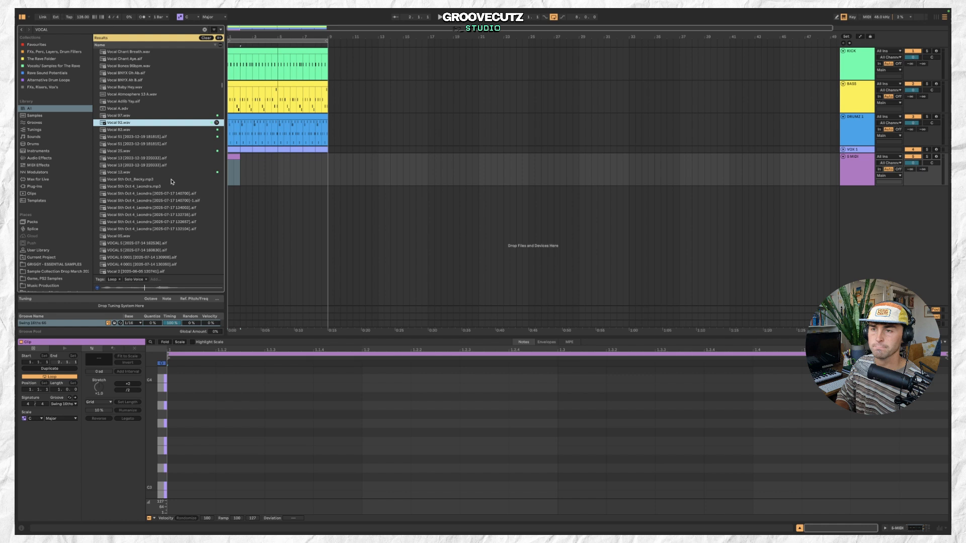
left_click(160, 129)
left_click(158, 117)
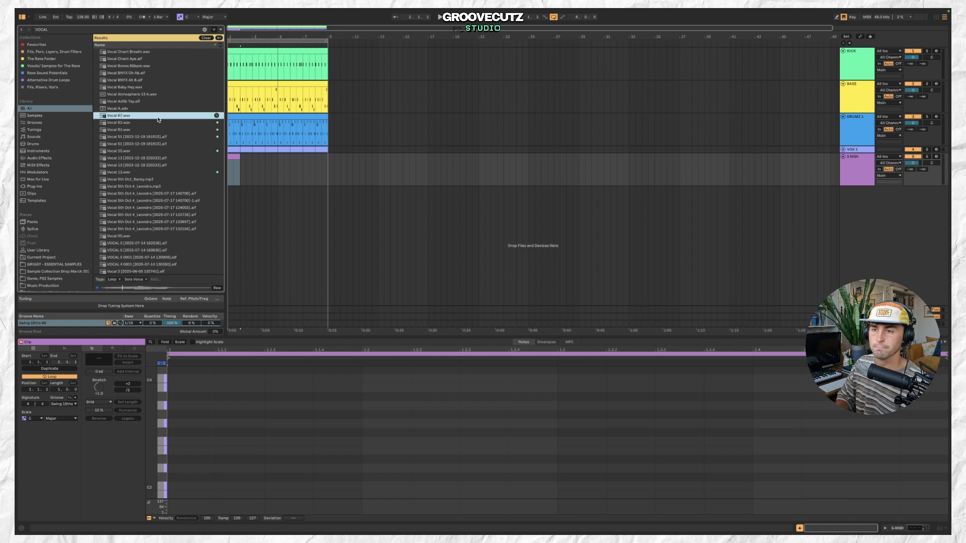
left_click(162, 151)
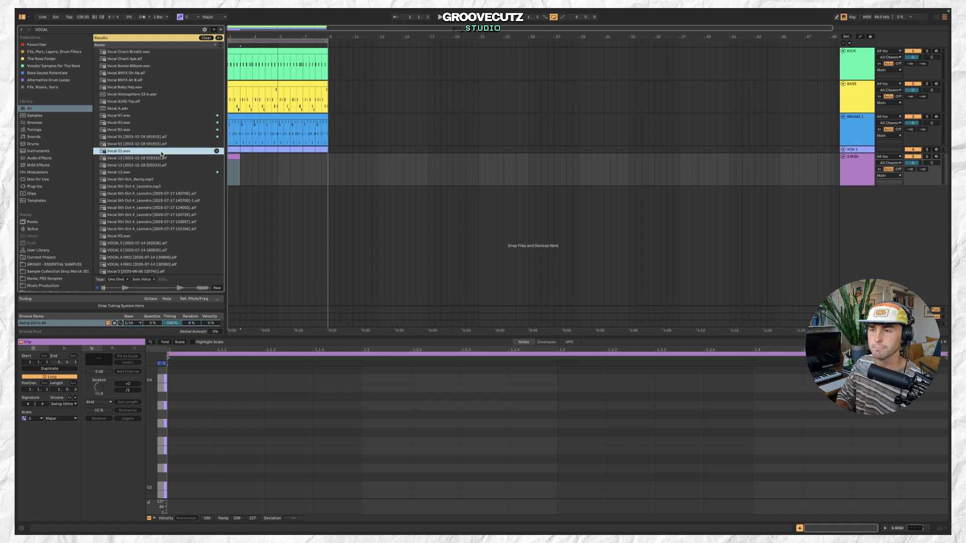
left_click(169, 144)
mouse_move(169, 144)
left_mouse_down()
mouse_move(246, 206)
mouse_move(246, 189)
left_mouse_up()
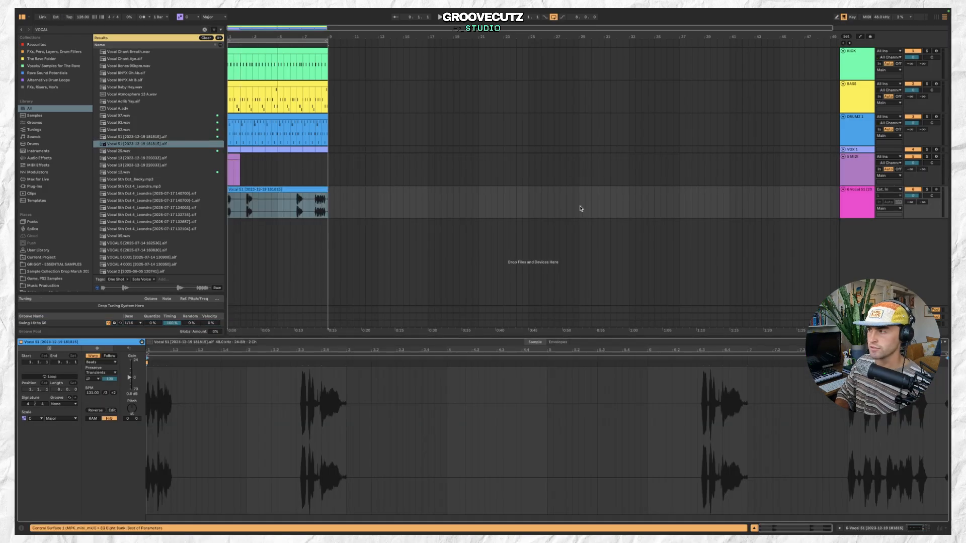
Delete the empty MIDI track.
left_click(858, 175)
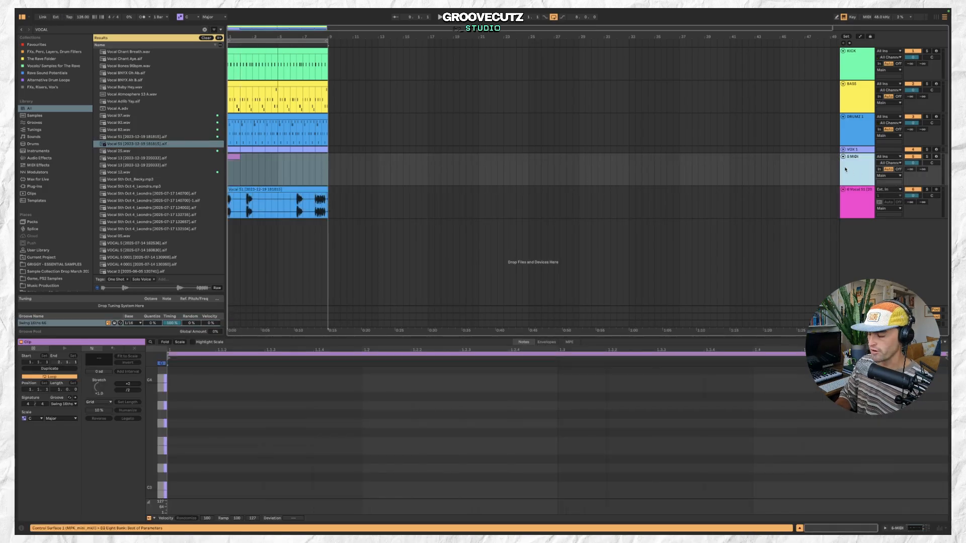
key("Delete")
Lower the Utility gain on the vocal audio track while playing the clip back.
left_click(852, 177)
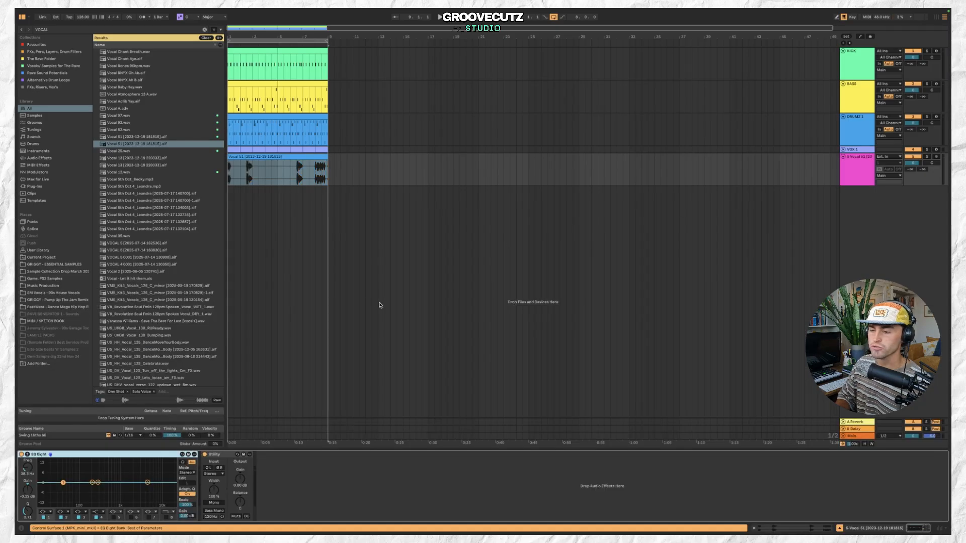
left_click_drag(236, 478, 237, 490)
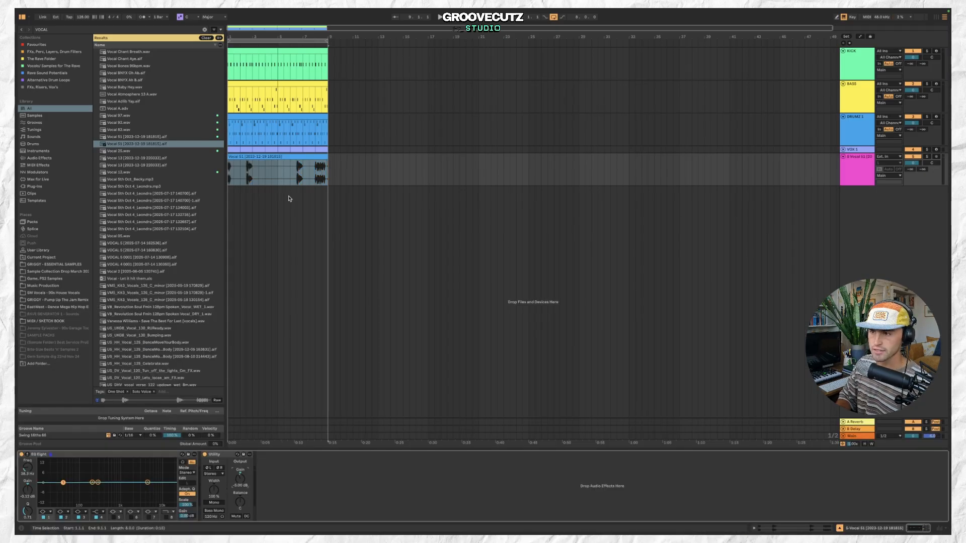
left_click(279, 157)
key("space")
left_click_drag(242, 479, 242, 497)
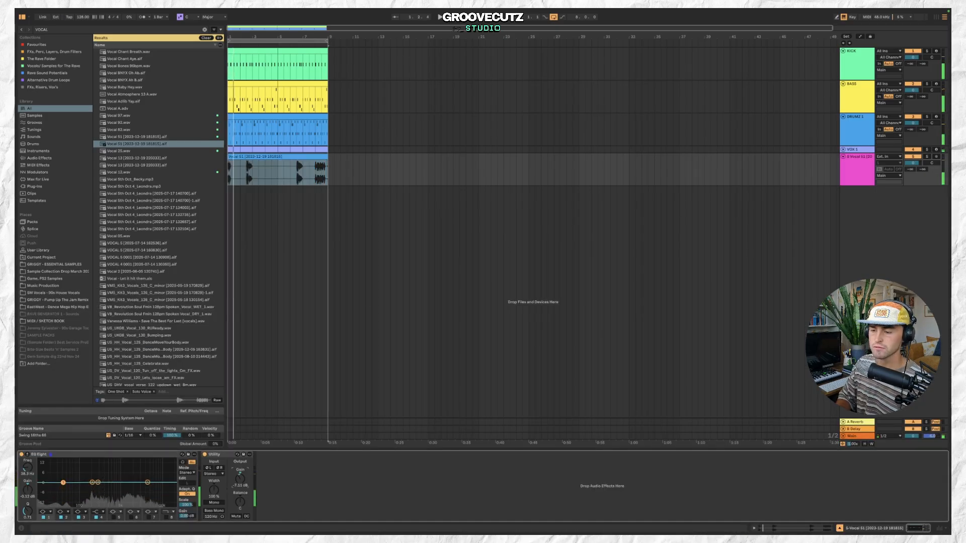
Split the vocal clip just after its start and set the later part's warp mode to Complex.
left_click(241, 167)
key("super+e")
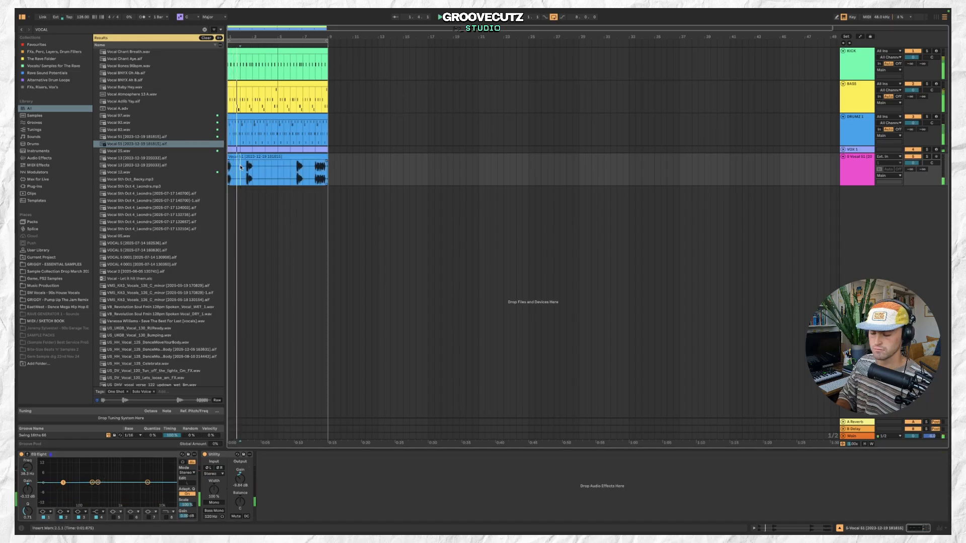
left_click(253, 155)
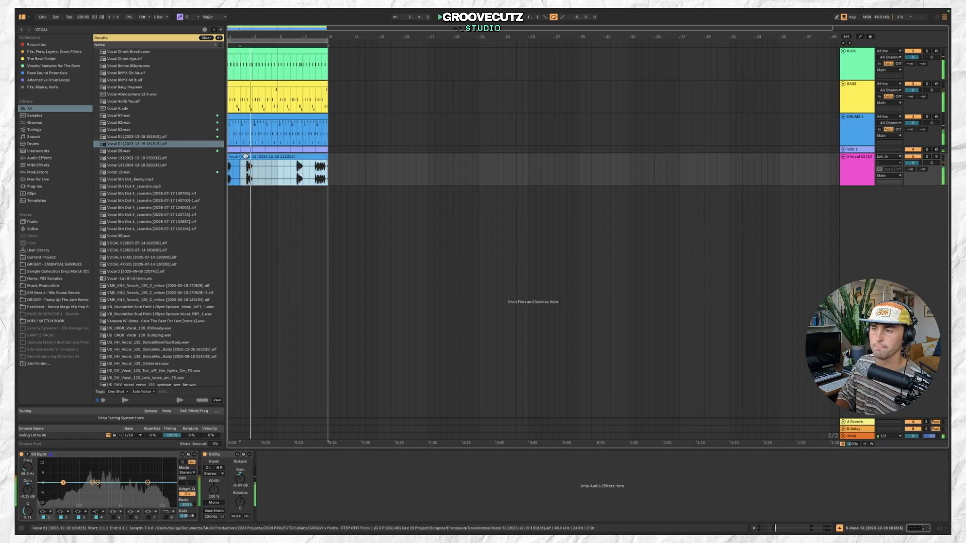
double_click(246, 157)
left_click(101, 362)
left_click(98, 388)
left_click_drag(128, 377, 129, 389)
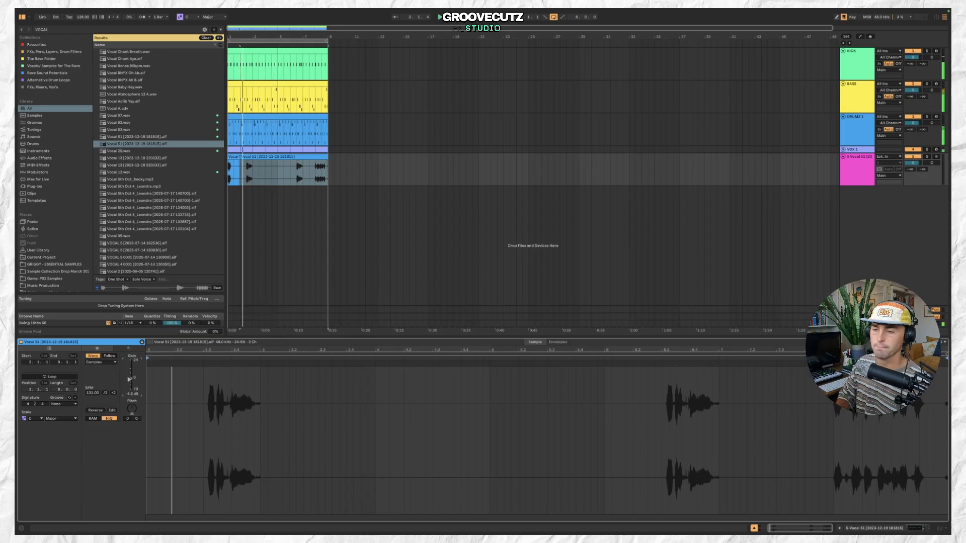
Delete the short vocal slice in front of the split.
left_click(235, 155)
scroll(236, 155, "up", 3)
scroll(236, 155, "up", 2)
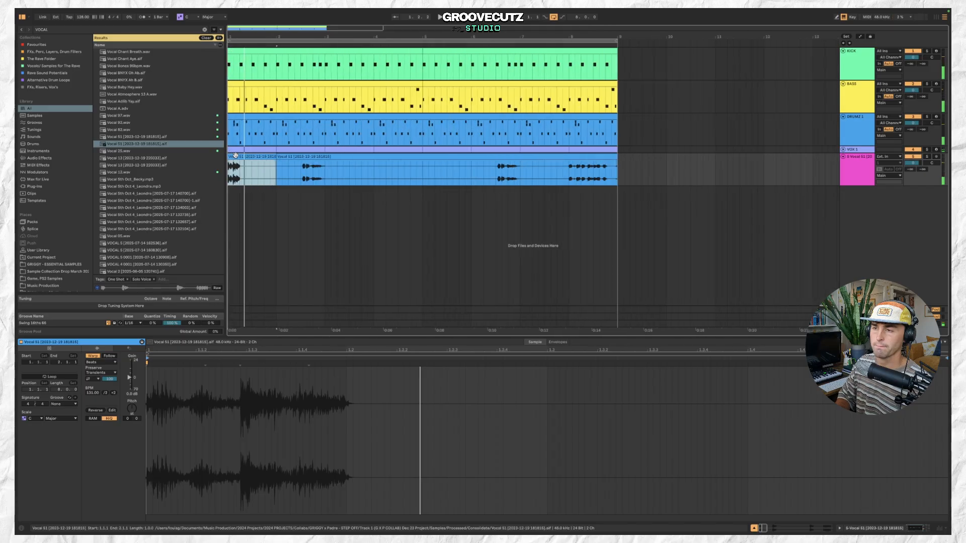
key("Delete")
scroll(237, 157, "up", 2)
scroll(237, 157, "down", 2)
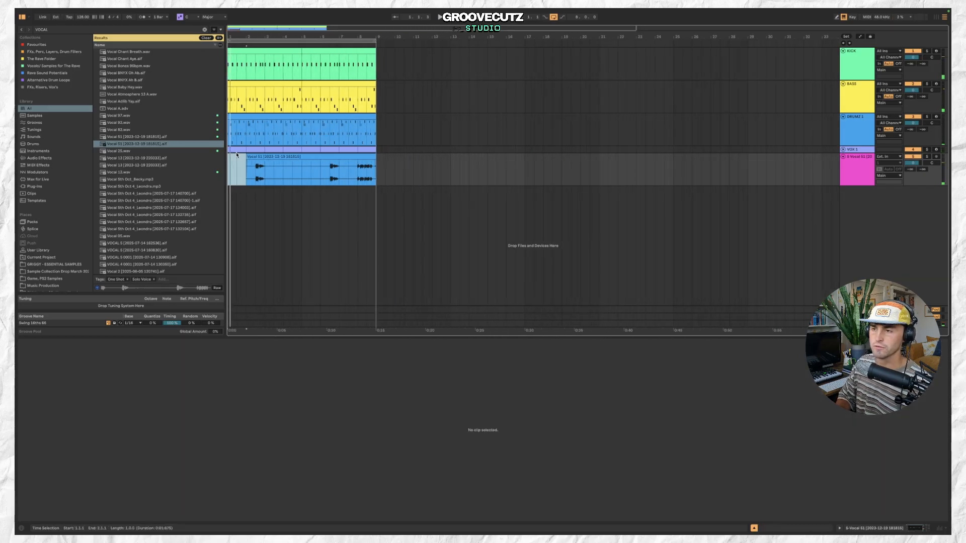
Trim the vocal to its first phrase, move it to the song start and consolidate it.
key("space")
left_click(261, 157)
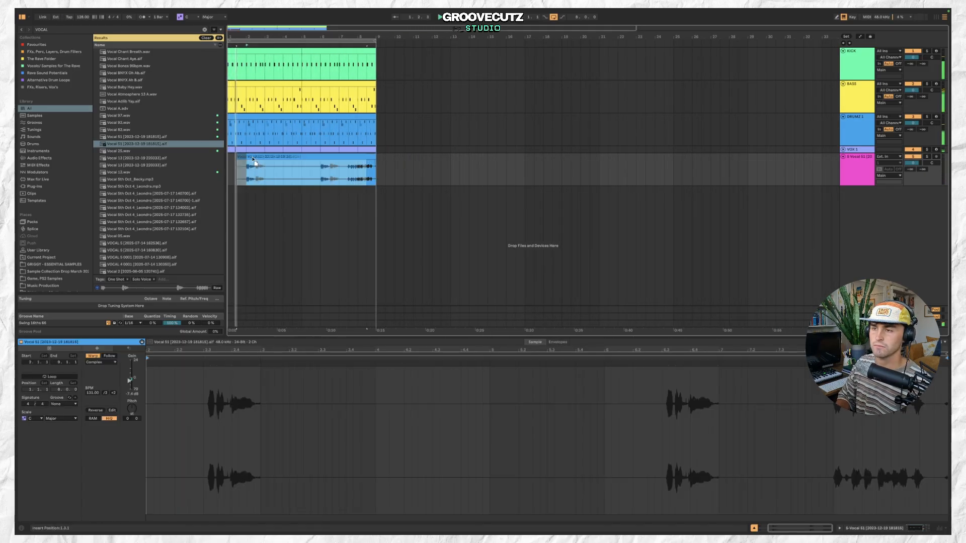
left_click(265, 165)
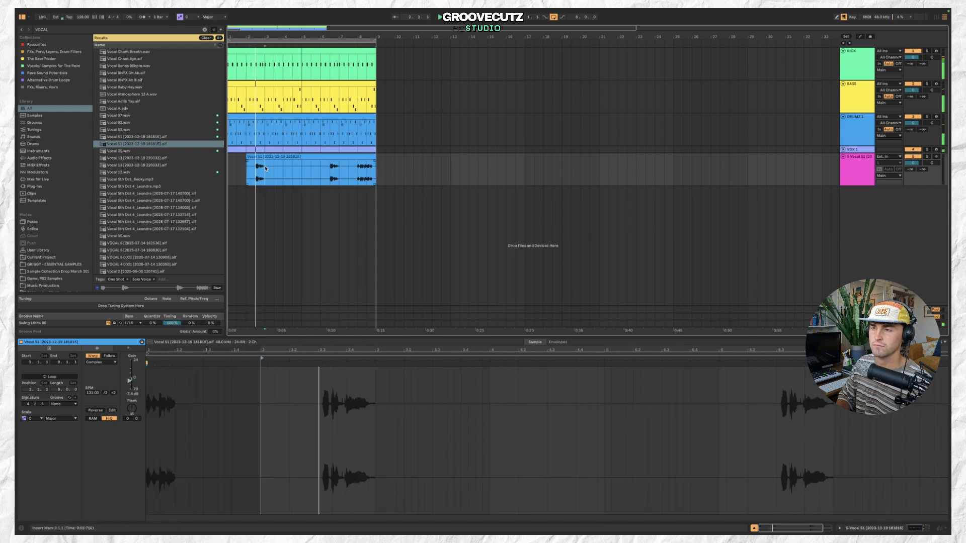
key("super+e")
left_click(282, 156)
key("Delete")
left_click_drag(265, 170, 229, 169)
key("super+j")
Copy the consolidated vocal chop and paste it further along the same track.
key("super+c")
left_click(320, 163)
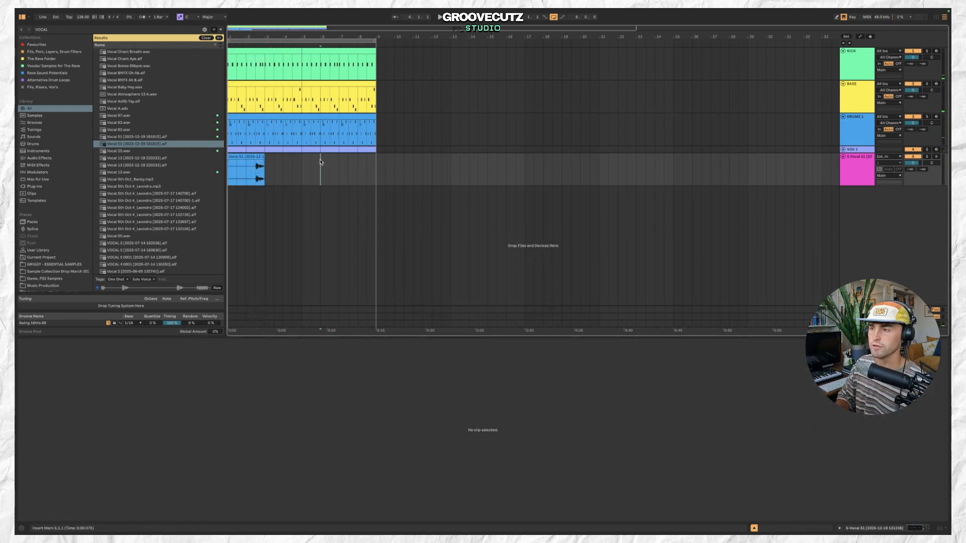
key("super+v")
Rename the vocal audio track as VOCAL 2.
left_click(860, 168)
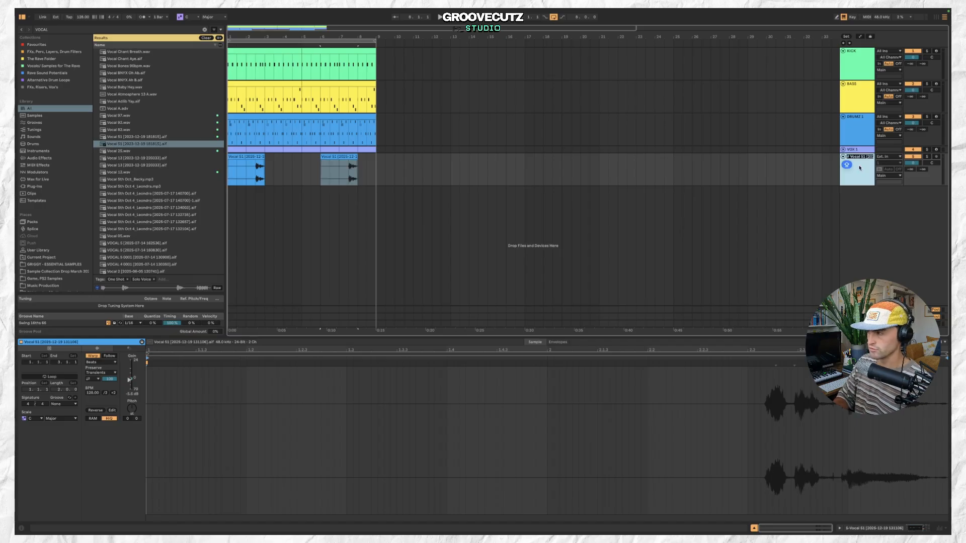
type("2")
key("Return")
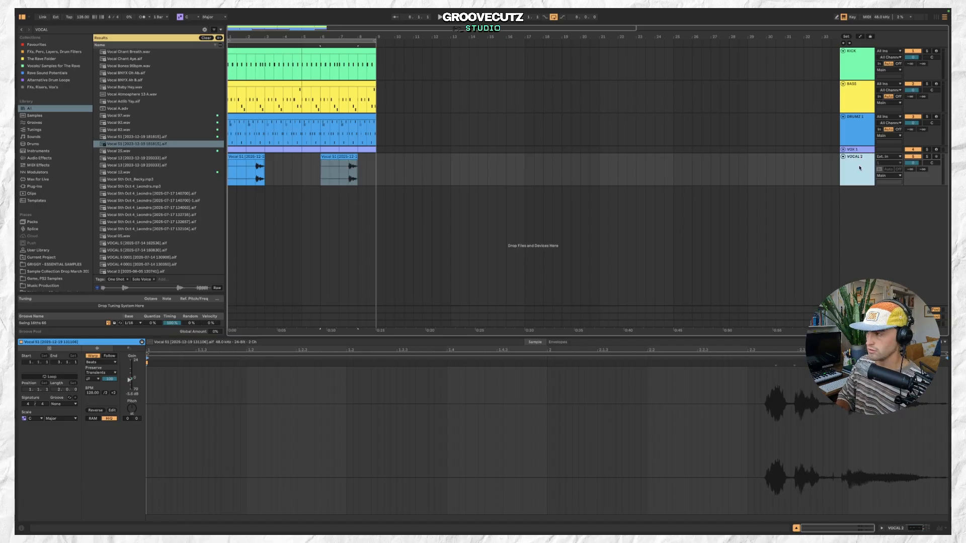
Change the VOCAL 2 track's colour.
right_click(859, 168)
left_click(814, 315)
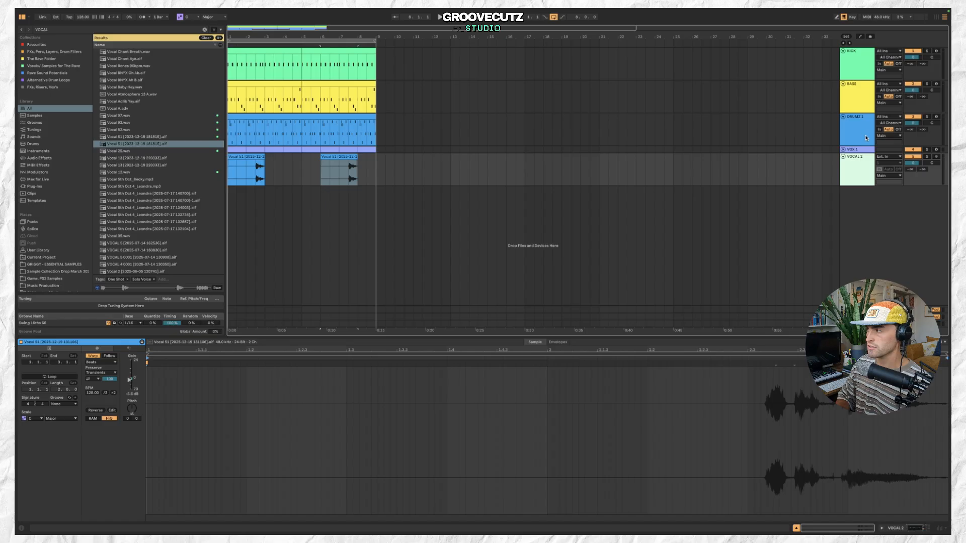
right_click(856, 163)
left_click(882, 333)
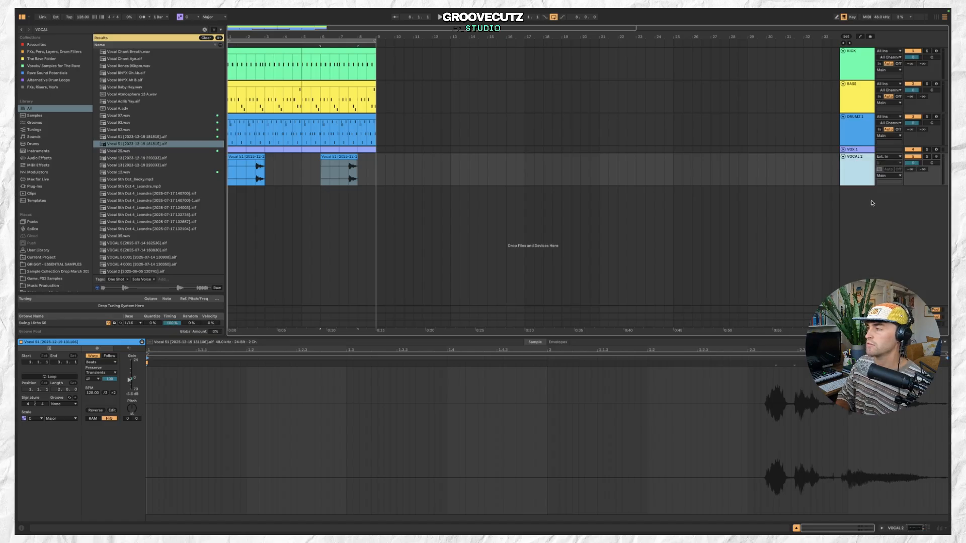
right_click(863, 170)
left_click(803, 344)
Adjust the VOCAL 2 reverb send and Utility gain during playback, then fold the track.
key("space")
left_click(910, 170)
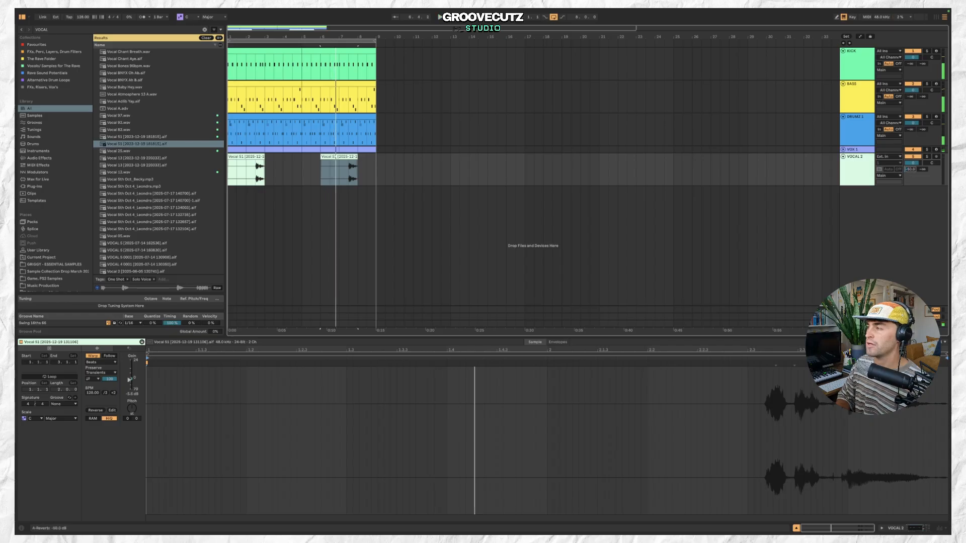
left_click(350, 172)
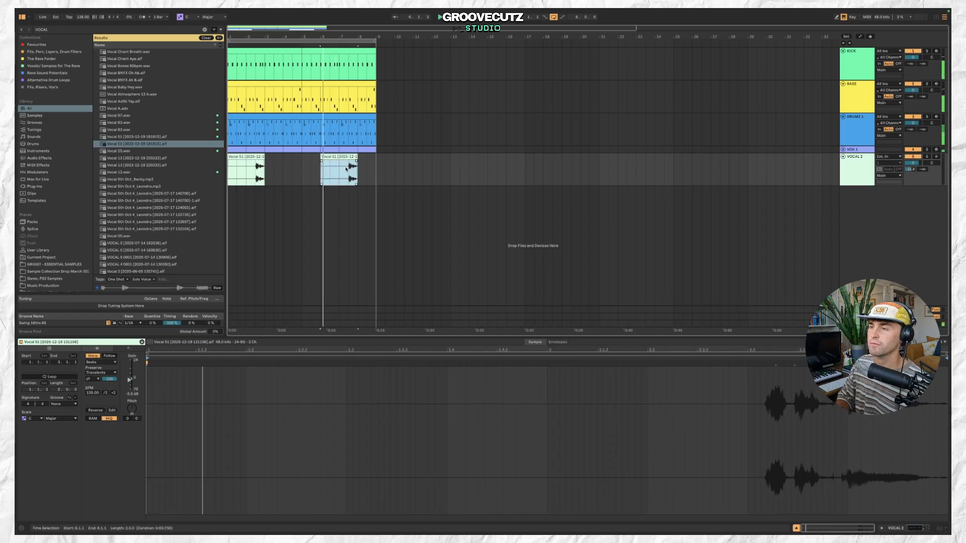
double_click(855, 167)
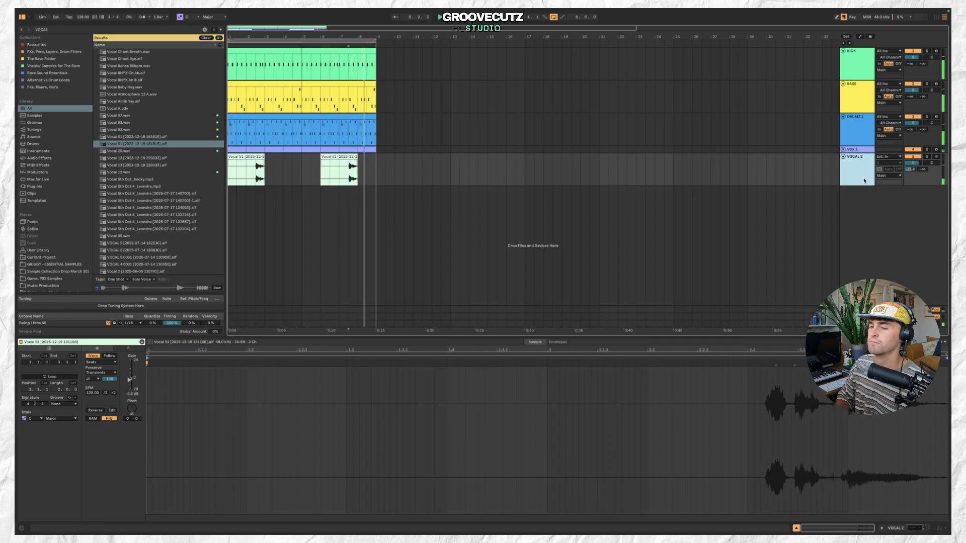
left_click_drag(240, 480, 240, 483)
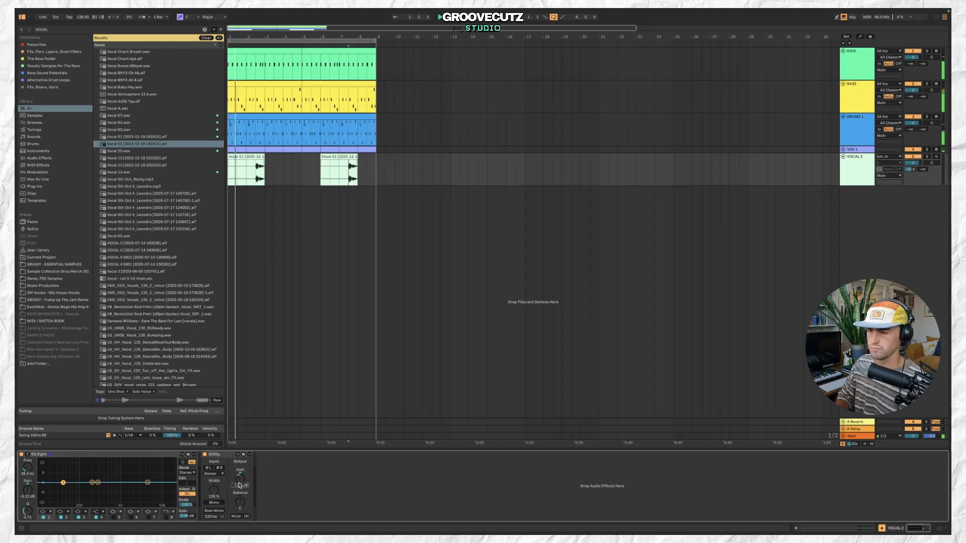
left_click(843, 157)
Adjust the Utility gain on the DRUMS 1 track and fold the track.
left_click(855, 127)
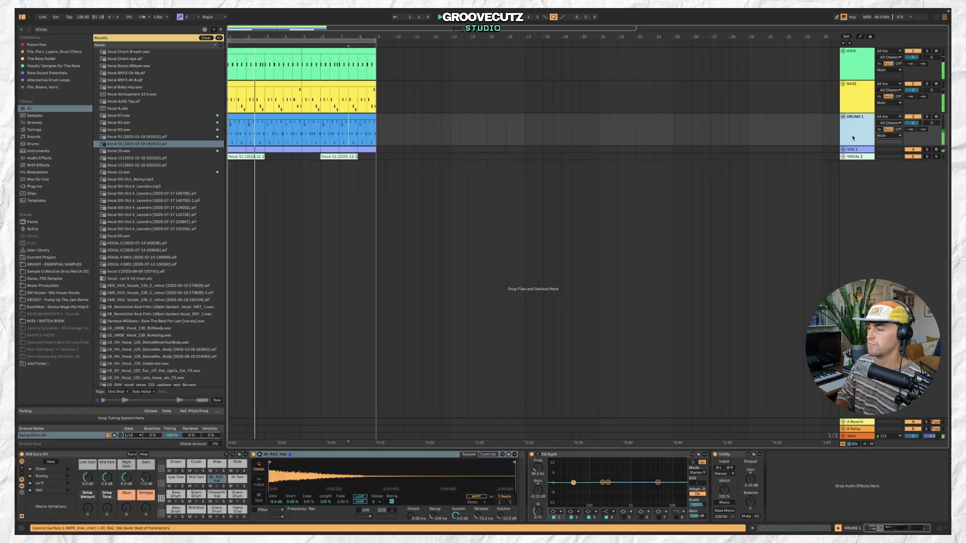
left_click(172, 436)
left_click_drag(750, 478, 750, 483)
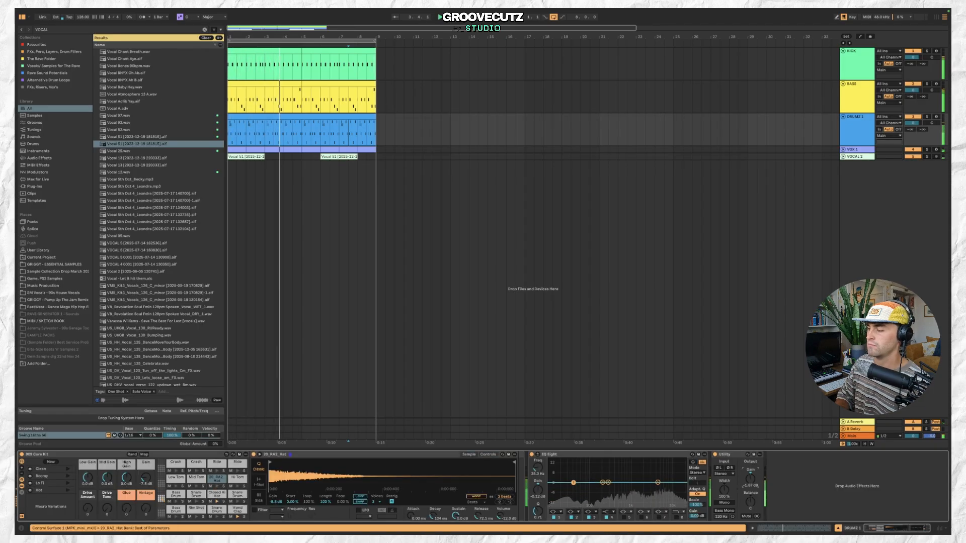
left_click(843, 117)
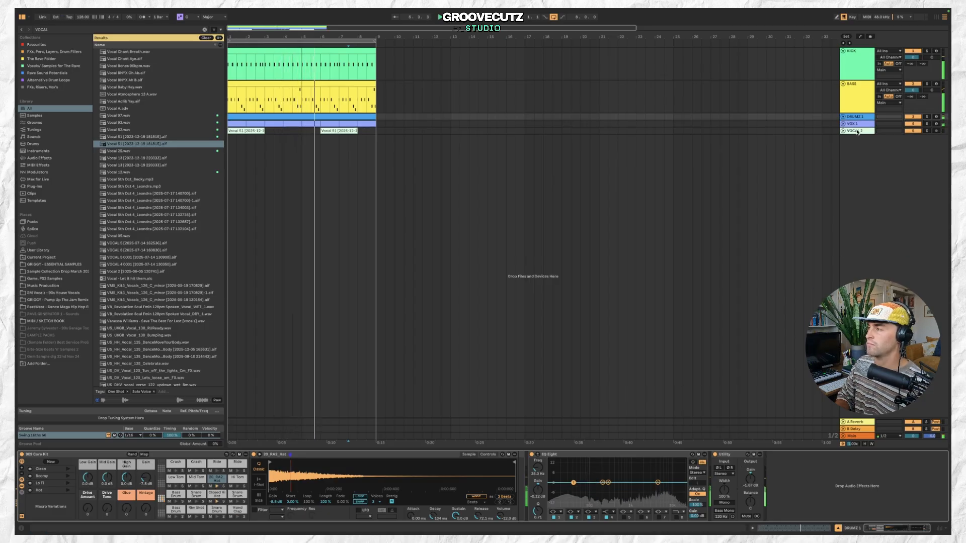
Insert a new MIDI track and create an empty clip at the start.
left_click(856, 131)
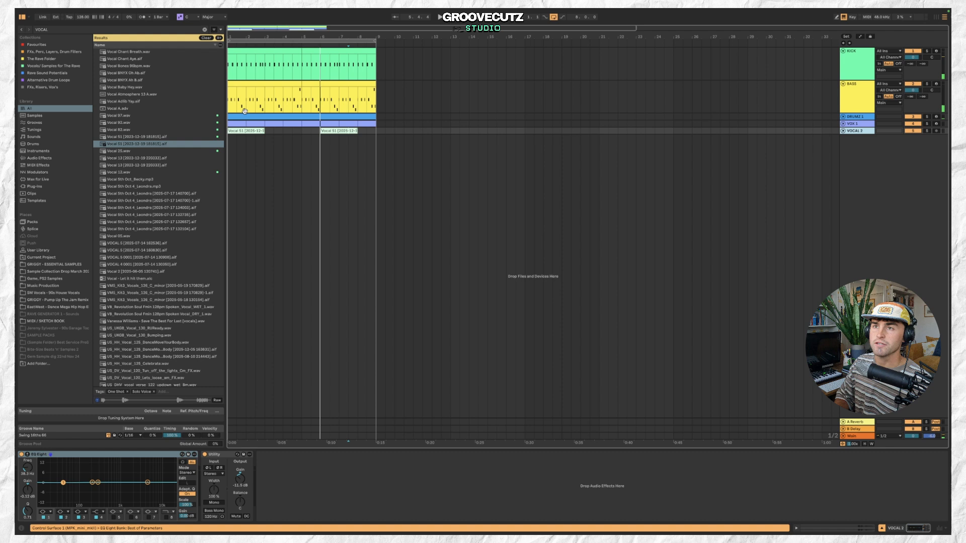
left_click(90, 12)
left_click(96, 32)
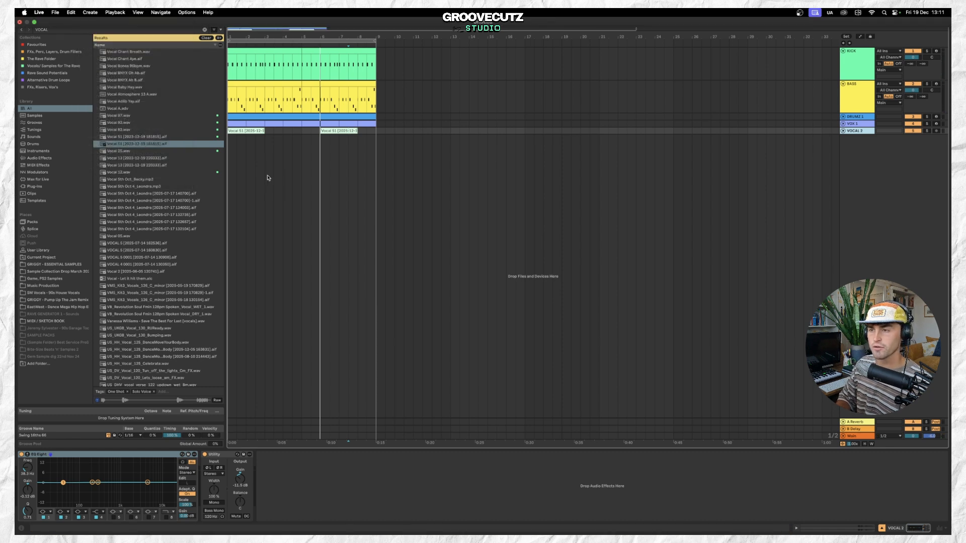
double_click(239, 141)
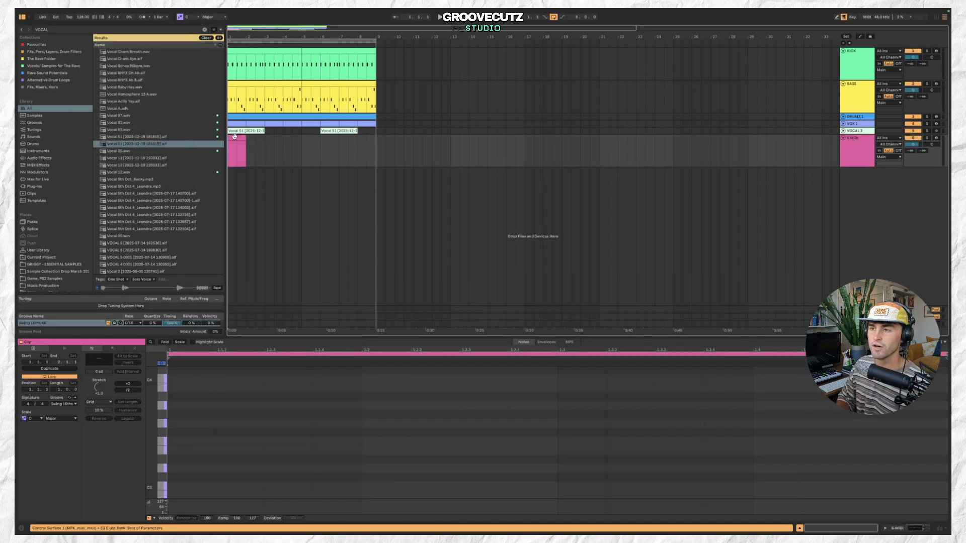
Lengthen the new MIDI clip and duplicate it.
left_click_drag(244, 137, 301, 139)
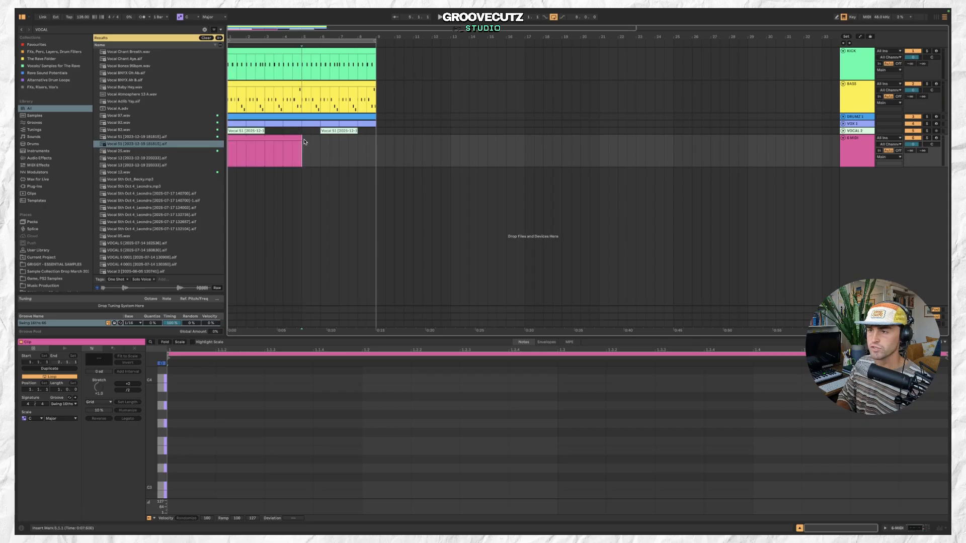
key("super+d")
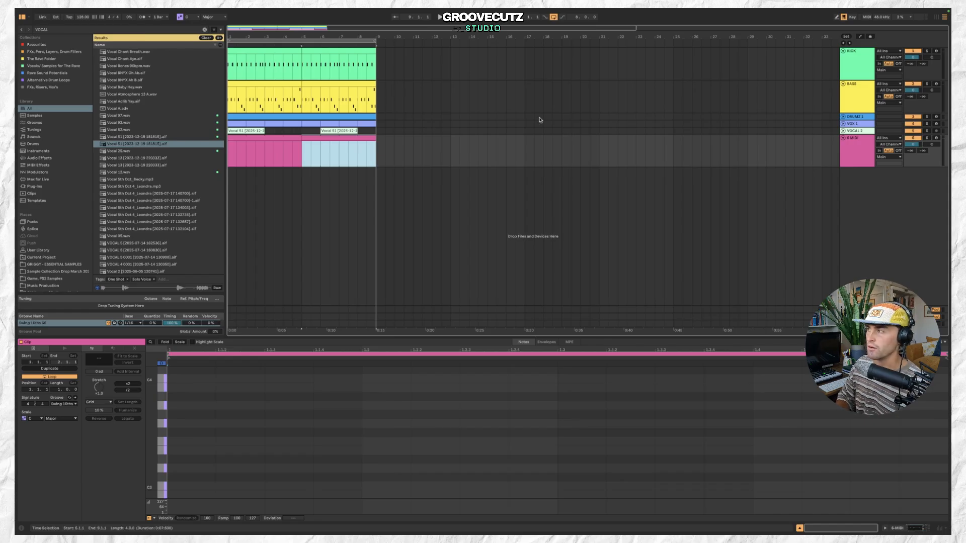
Lower the EQ Eight low-cut frequency on the BASS track.
left_click(861, 96)
left_click(861, 95)
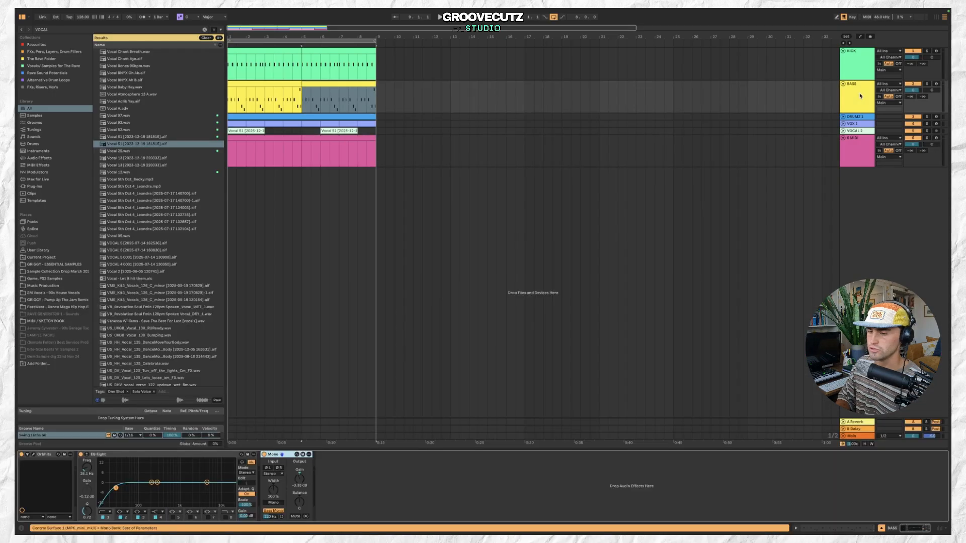
left_click(42, 458)
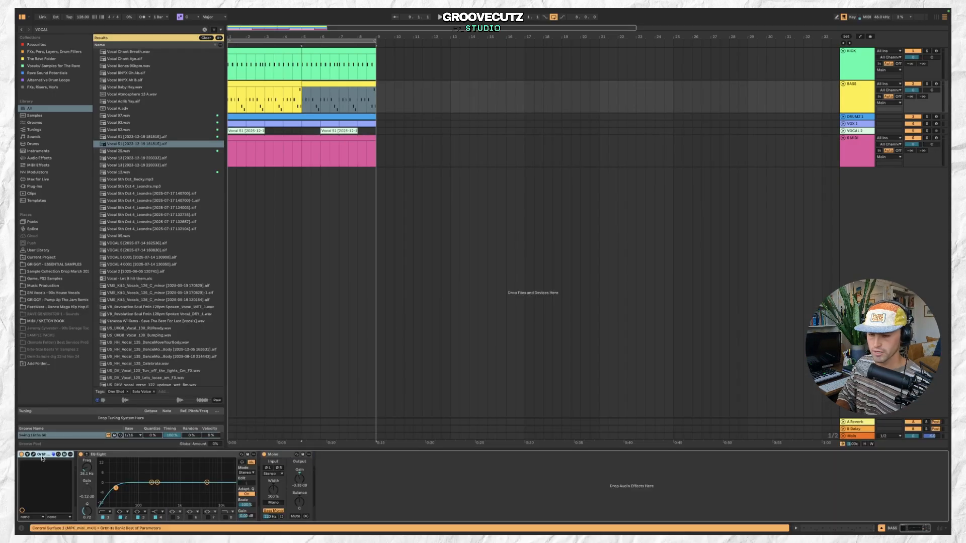
left_click_drag(116, 488, 108, 488)
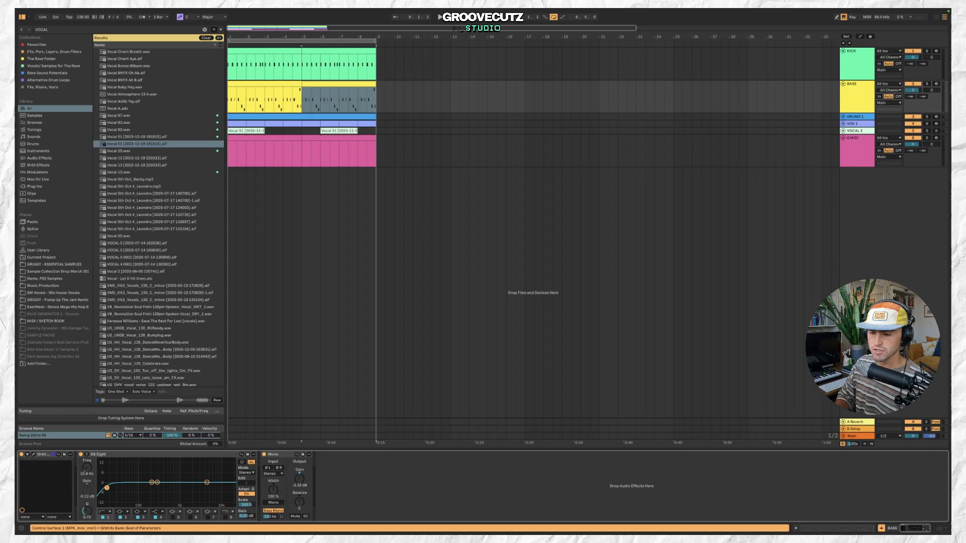
Copy the bass synth instrument onto the new MIDI track.
left_click(54, 455)
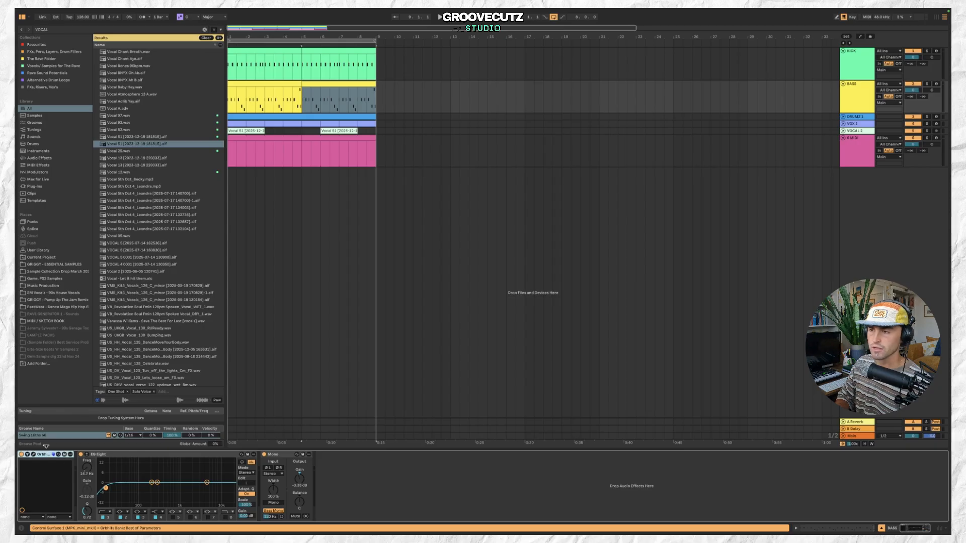
left_click(858, 150)
left_click(43, 484)
key("super+v")
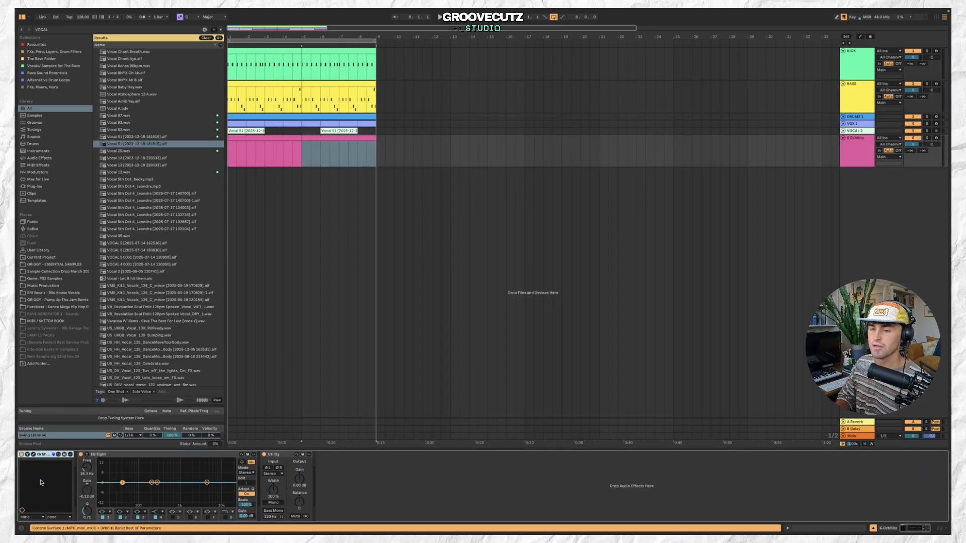
Open the first BASS clip in the MIDI note editor and enlarge the editor to show its notes.
left_click(856, 102)
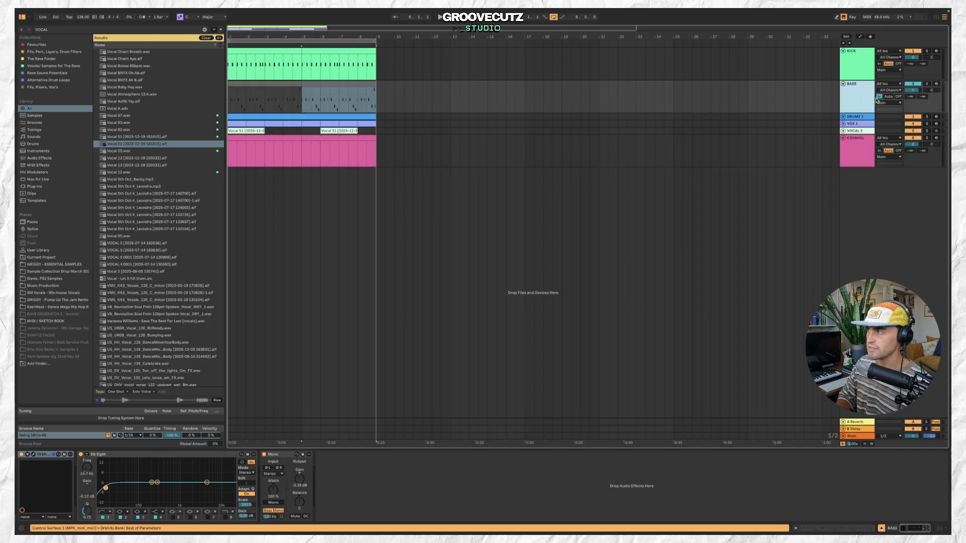
left_click(281, 85)
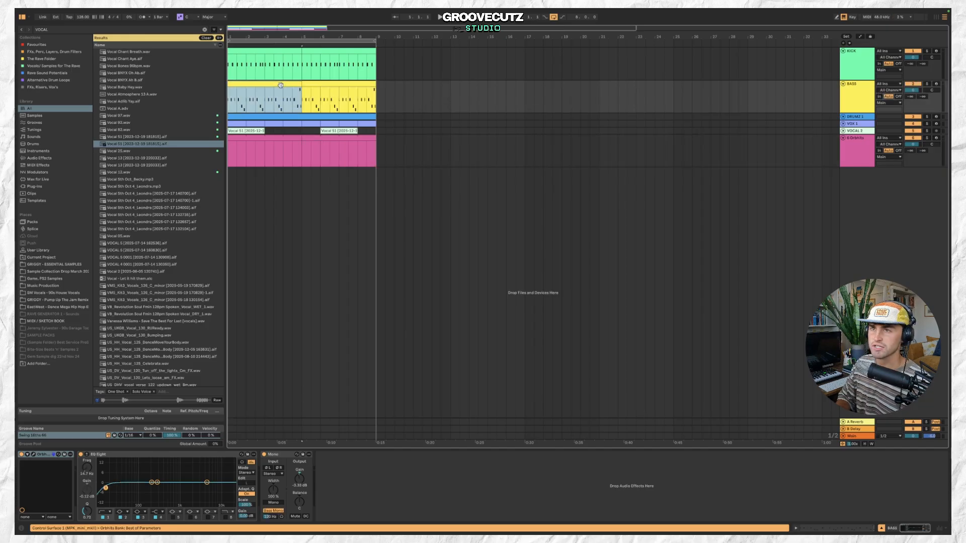
left_click(129, 30)
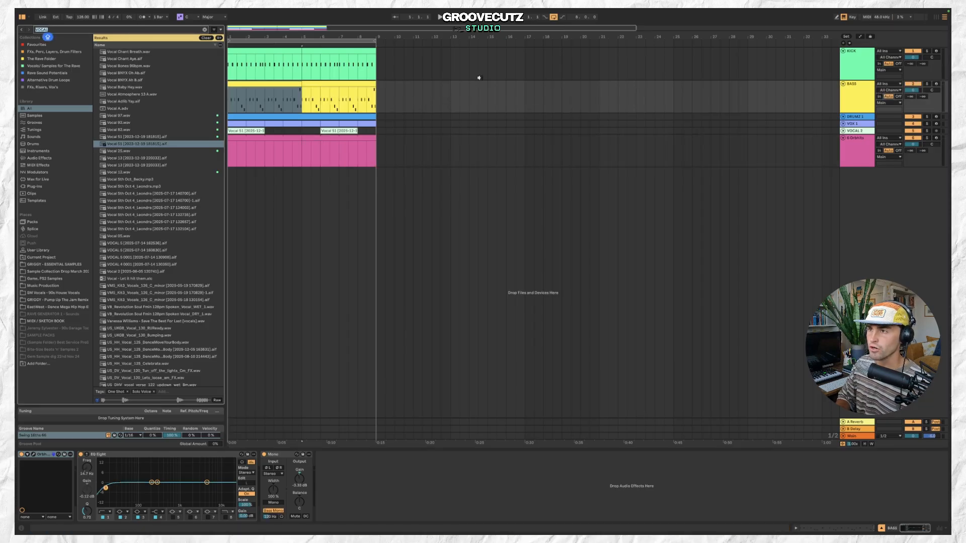
left_click(860, 105)
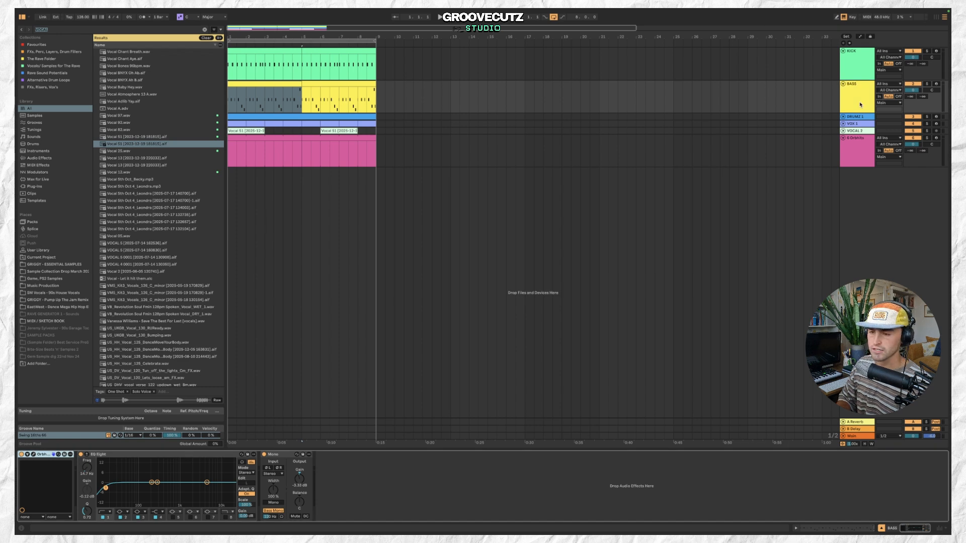
left_click(860, 104)
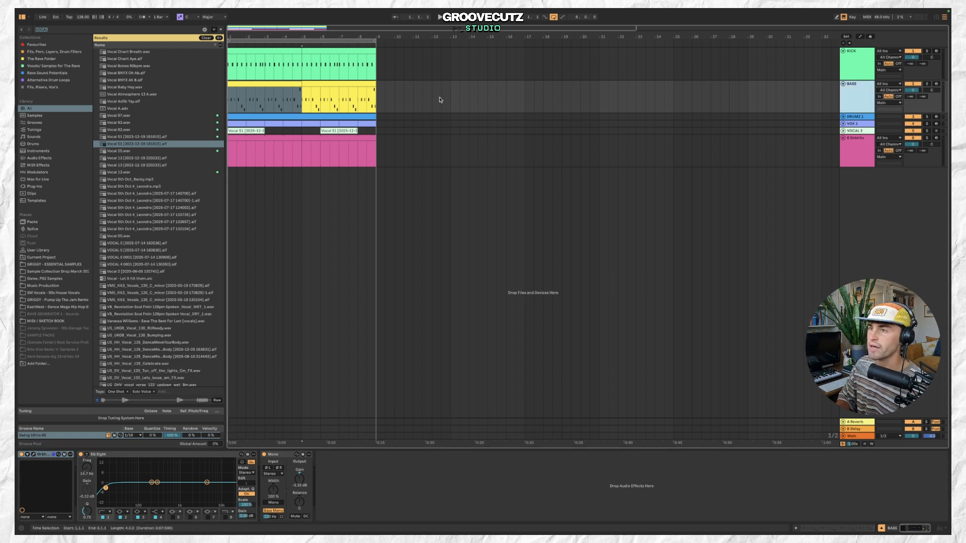
double_click(278, 96)
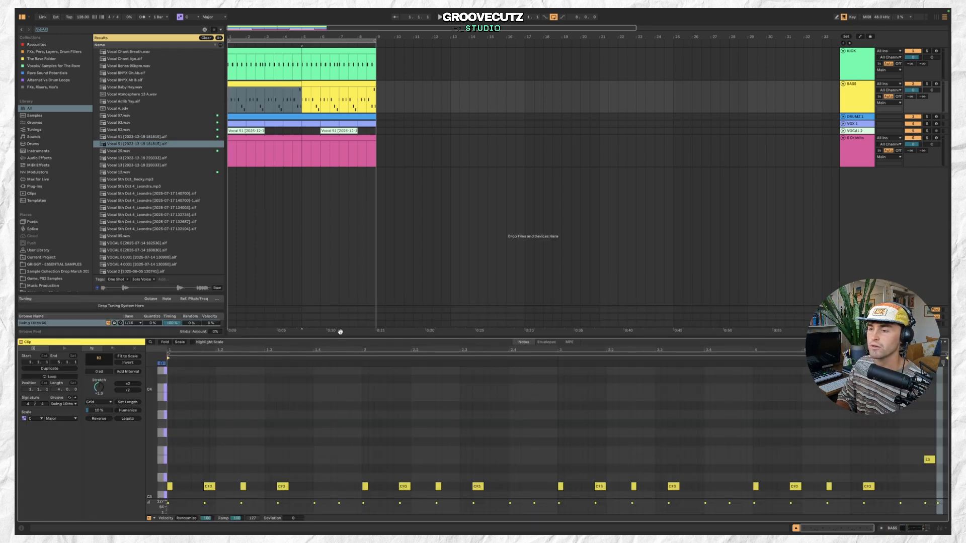
left_click_drag(341, 338, 344, 233)
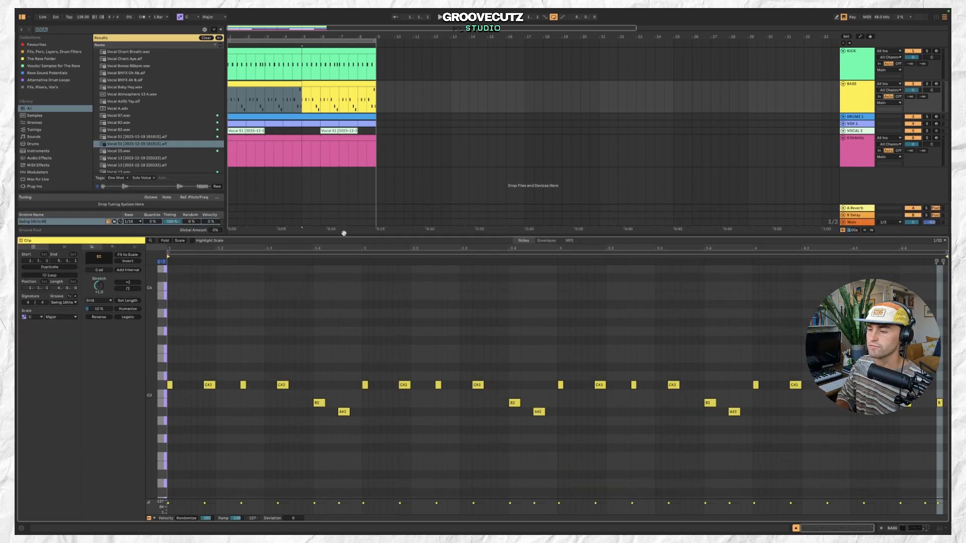
Solo the BASS track and play the arrangement back.
left_click(927, 85)
key("space")
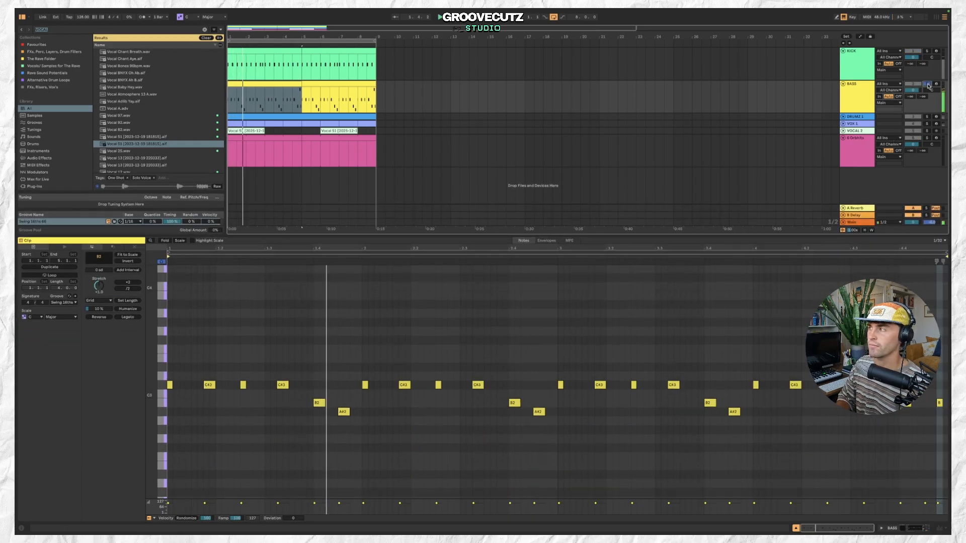
left_click(861, 98)
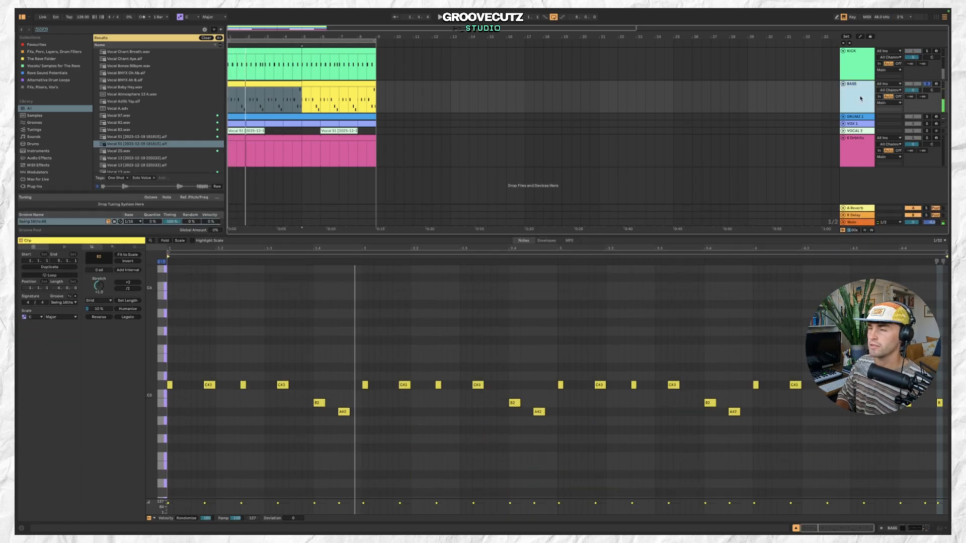
Search the browser for "MAJ" and load the Major scale MIDI effect onto the BASS track.
left_click(125, 30)
type("MAJ")
scroll(61, 135, "down", 1)
left_click(59, 129)
scroll(59, 132, "down", 1)
left_click(58, 129)
left_click(59, 137)
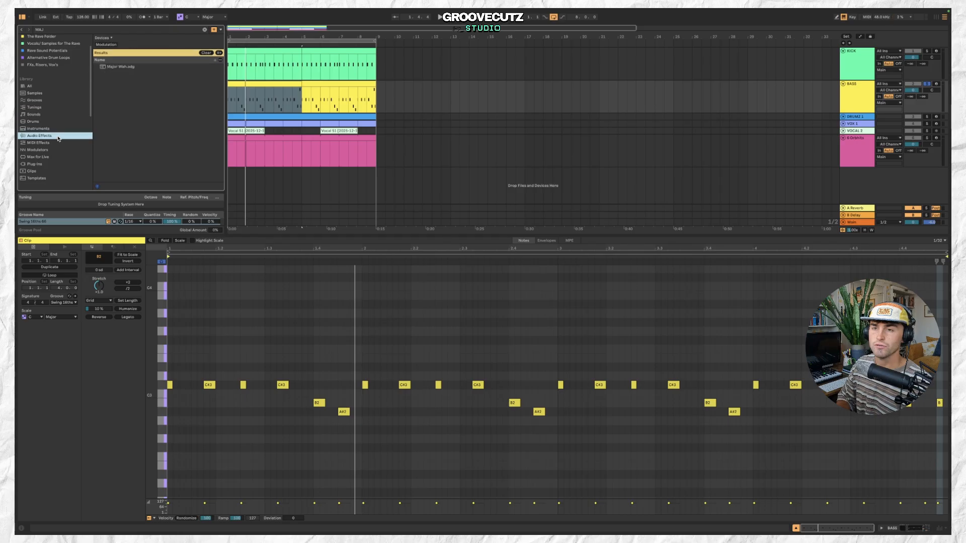
left_click(60, 143)
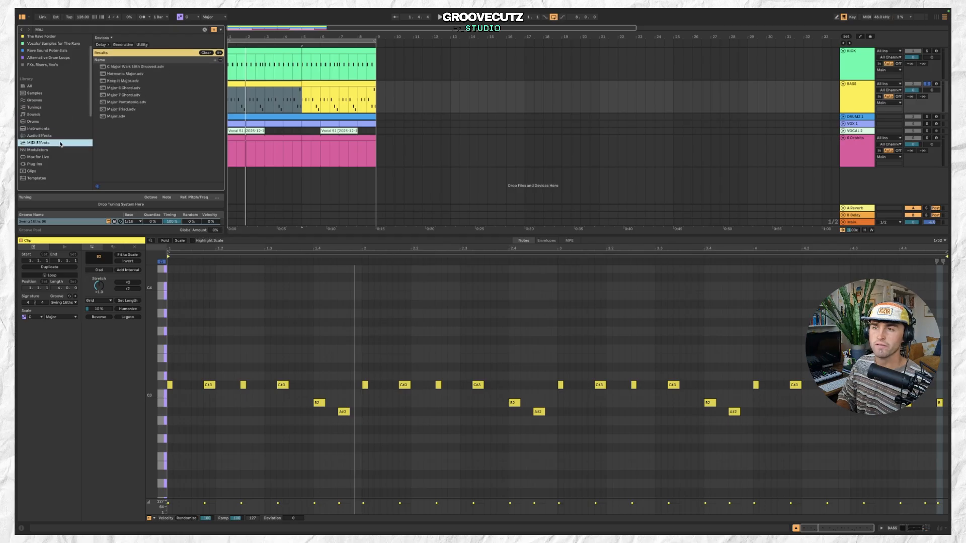
left_click(140, 118)
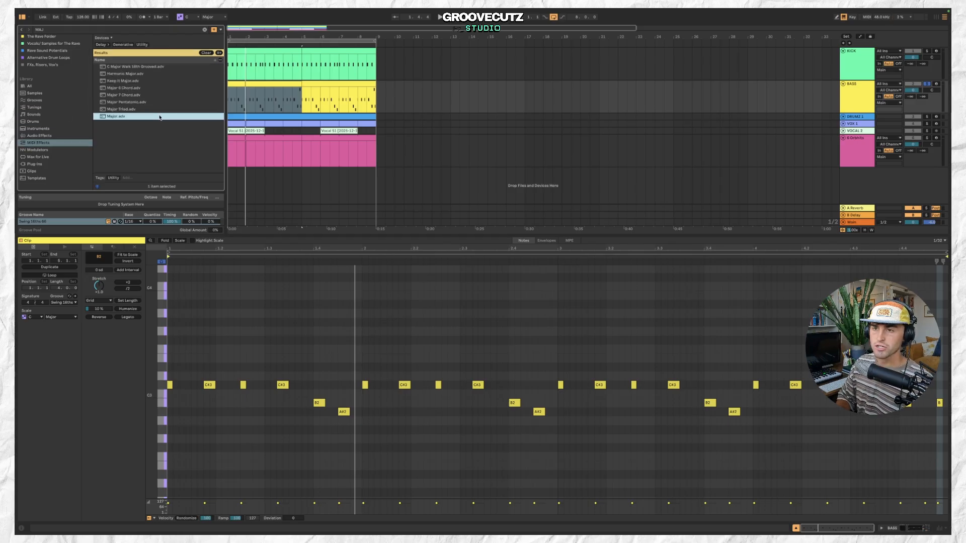
double_click(166, 119)
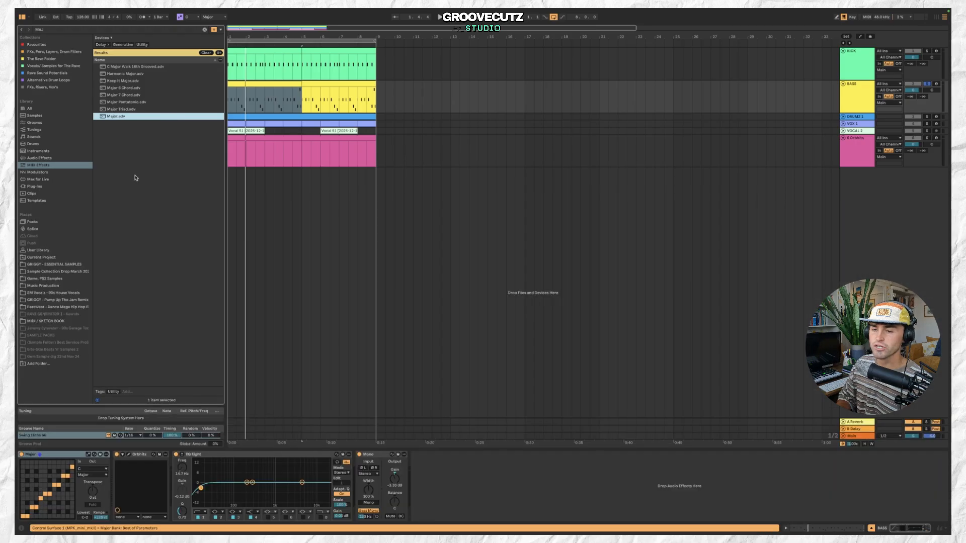
Set the Major effect's root note to C#, then to D, while playing the bass.
left_click(56, 457)
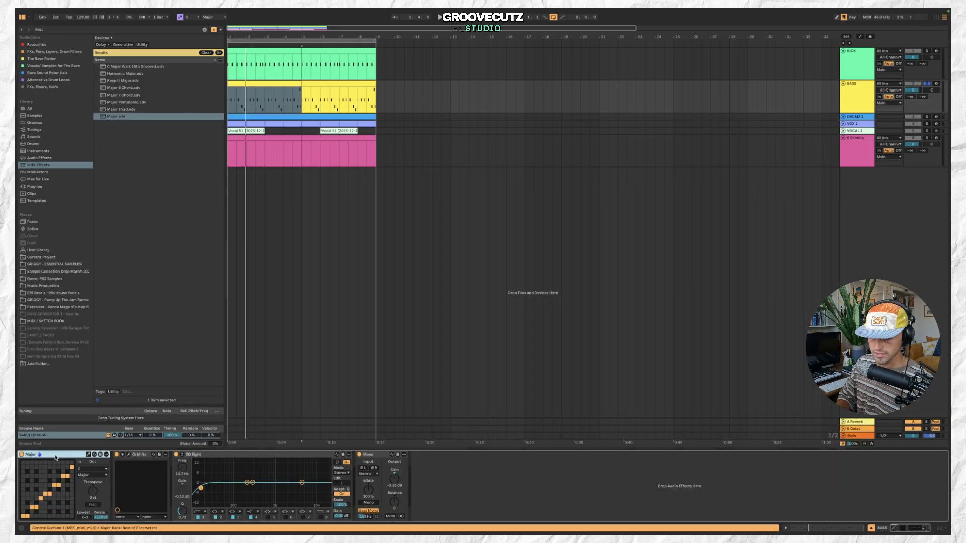
left_click(89, 469)
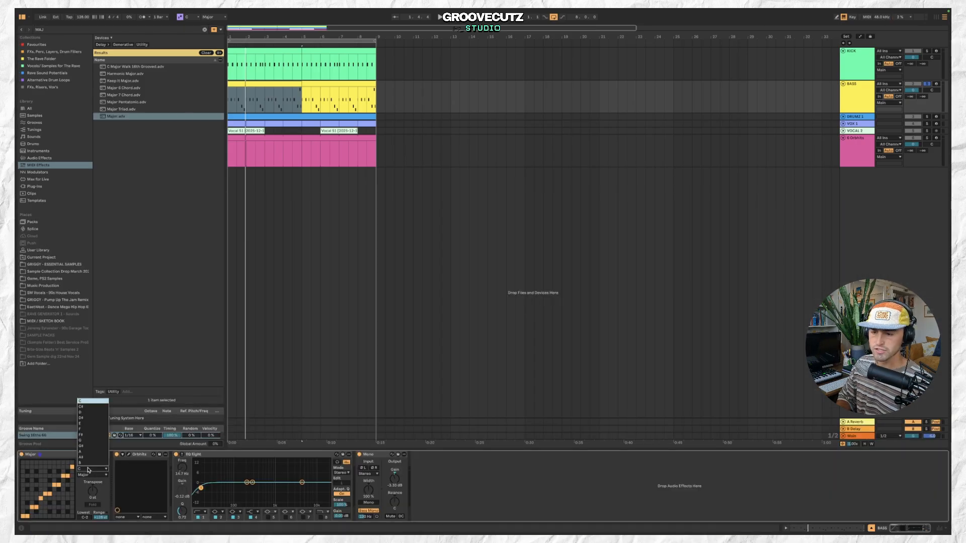
left_click(93, 407)
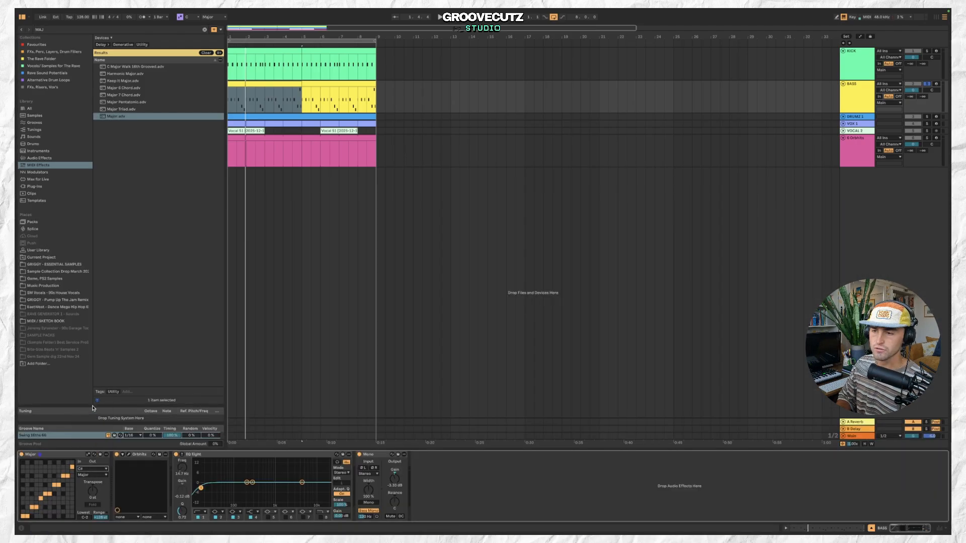
left_click(858, 95)
key("space")
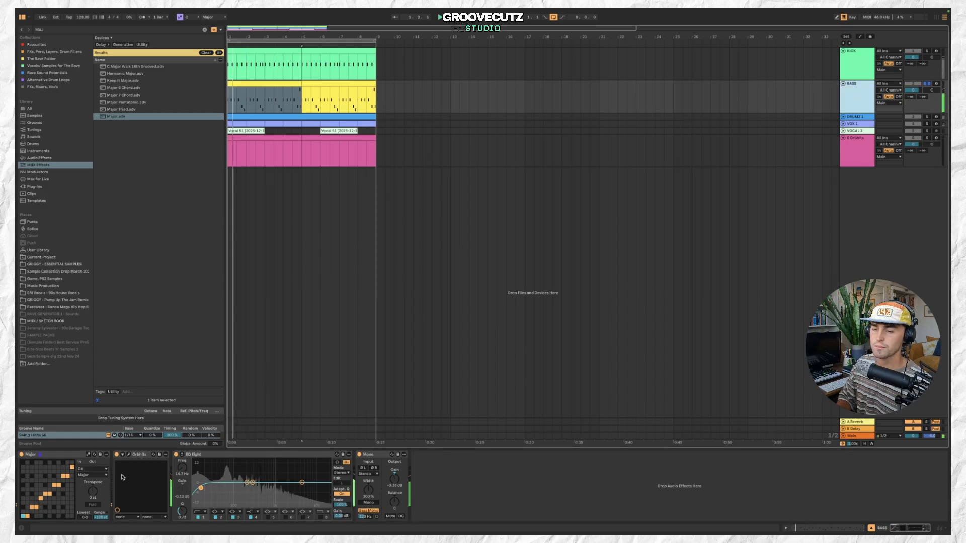
left_click(95, 469)
left_click(102, 413)
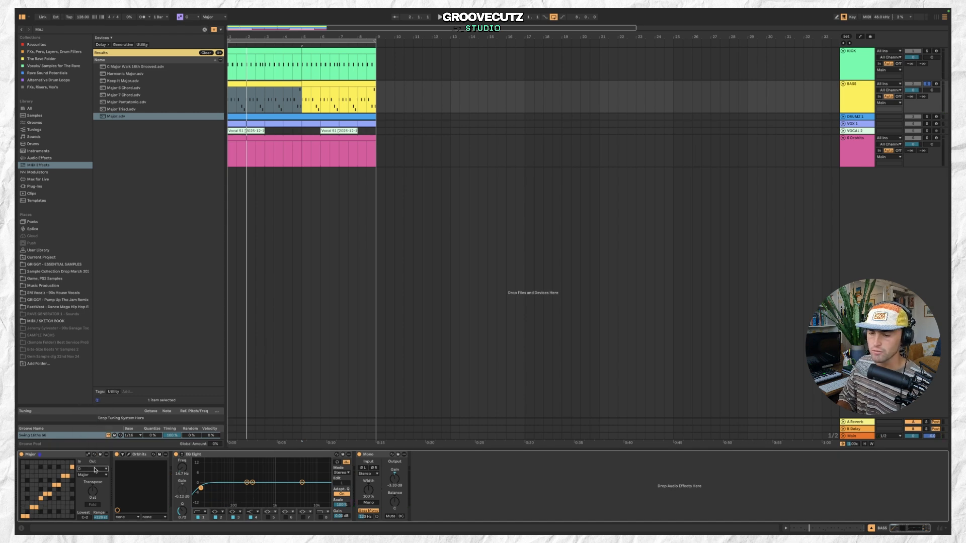
Bypass and re-enable the Major effect during playback to compare the bass.
left_click(22, 455)
key("space")
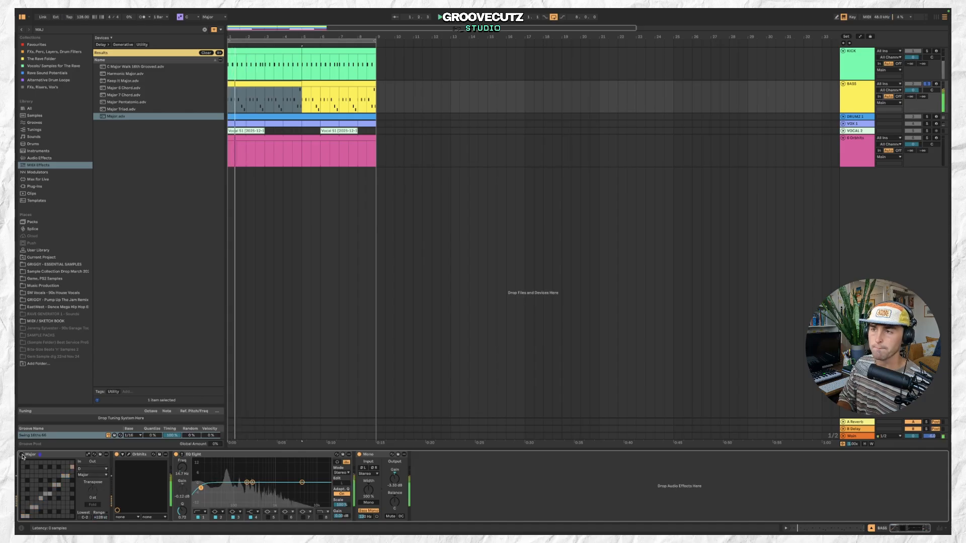
left_click(22, 455)
key("space")
key("space")
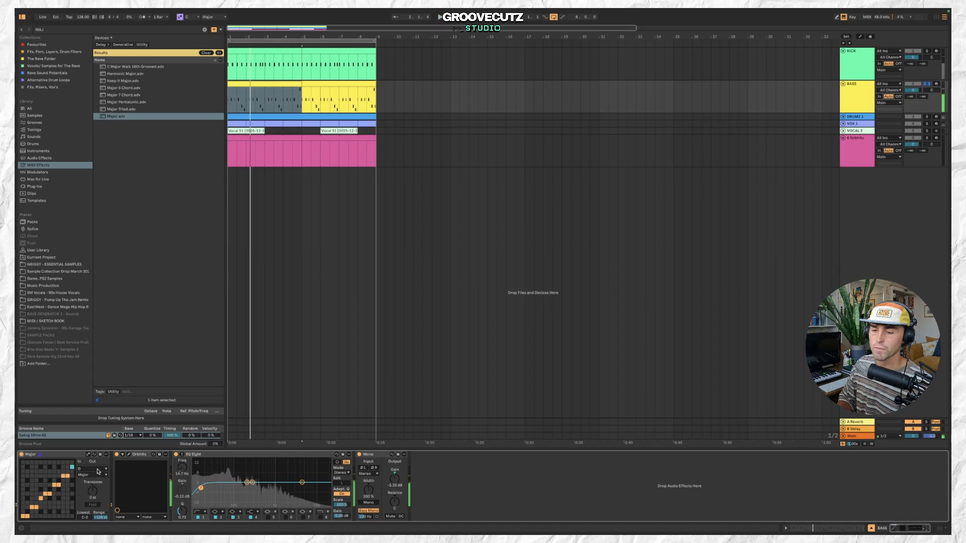
Audition the Major effect with root notes D#, E, F and F# while restarting playback.
left_click(98, 469)
left_click(94, 420)
key("space")
key("space")
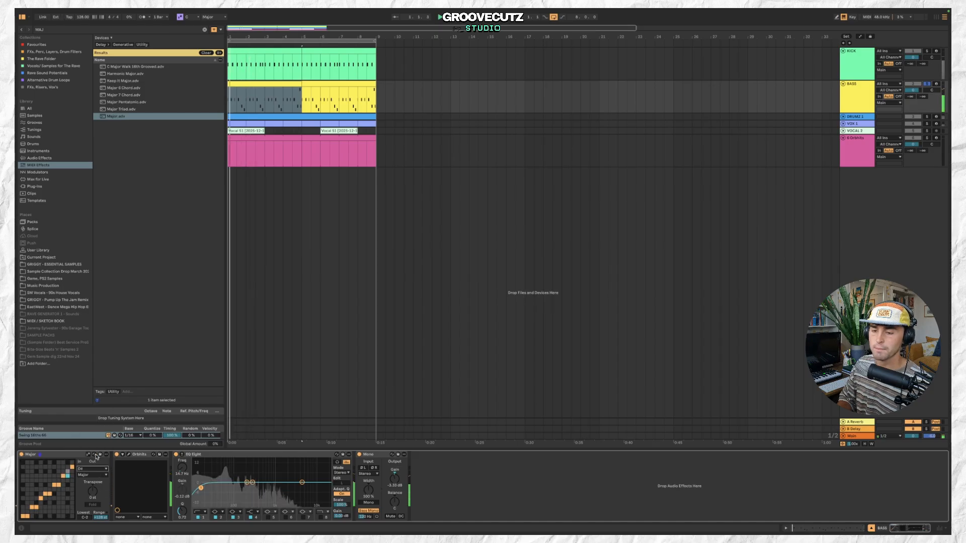
left_click(93, 469)
left_click(92, 424)
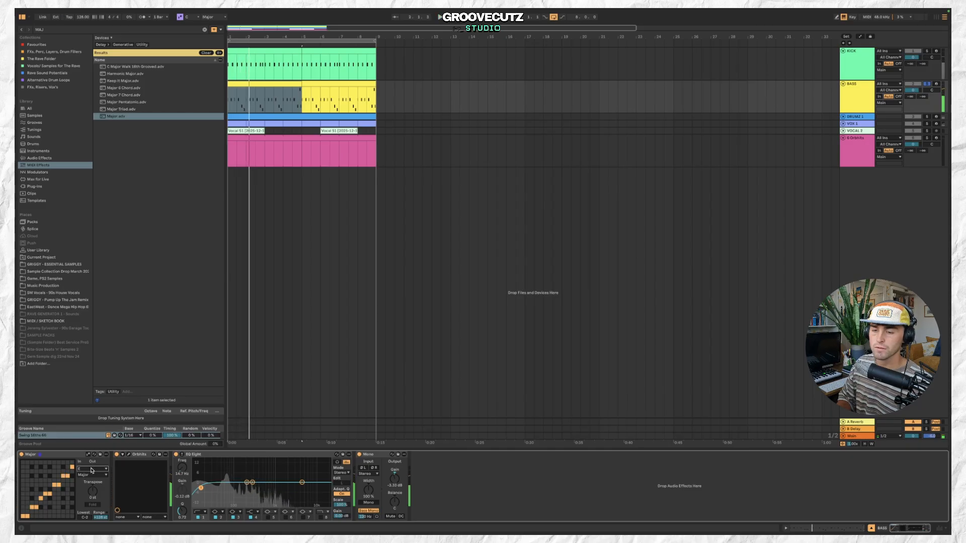
left_click(93, 469)
left_click(88, 430)
key("space")
key("space")
left_click(93, 469)
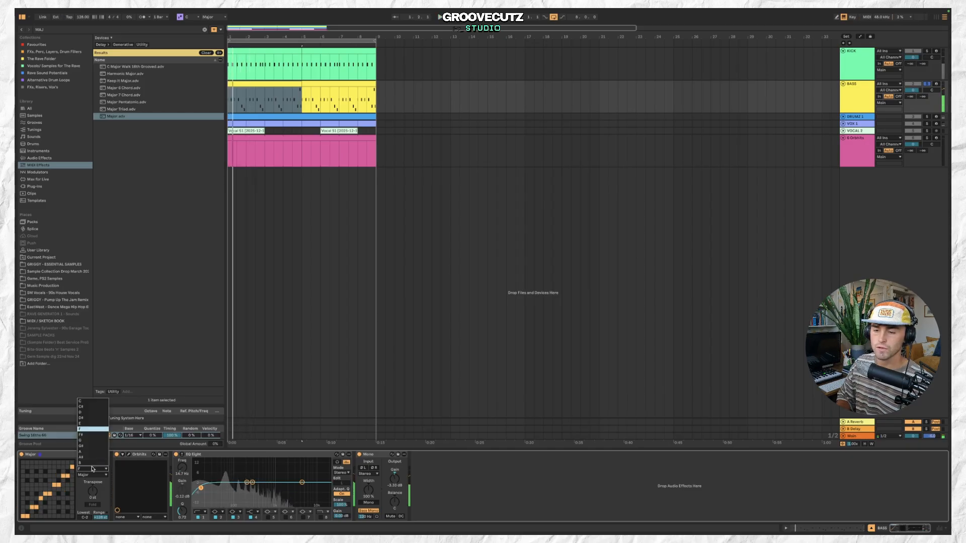
left_click(92, 436)
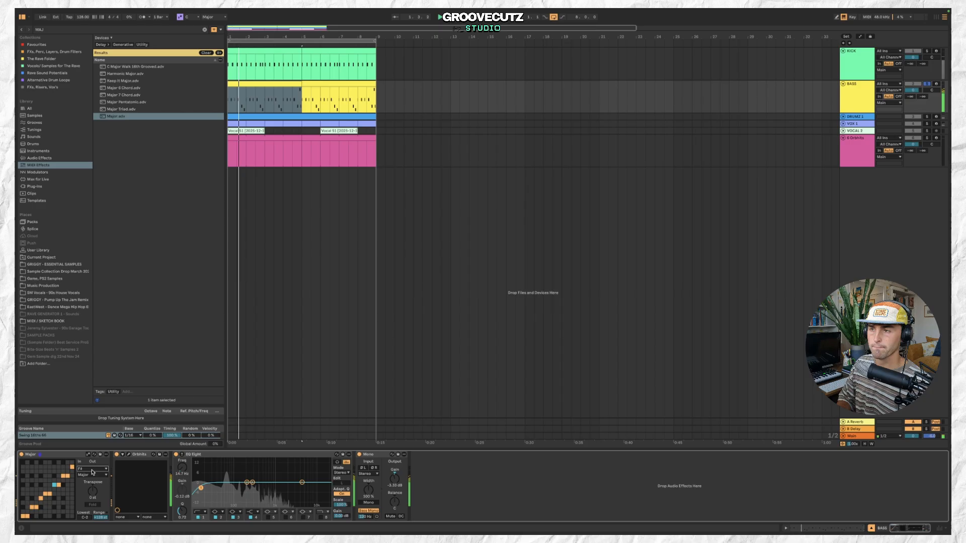
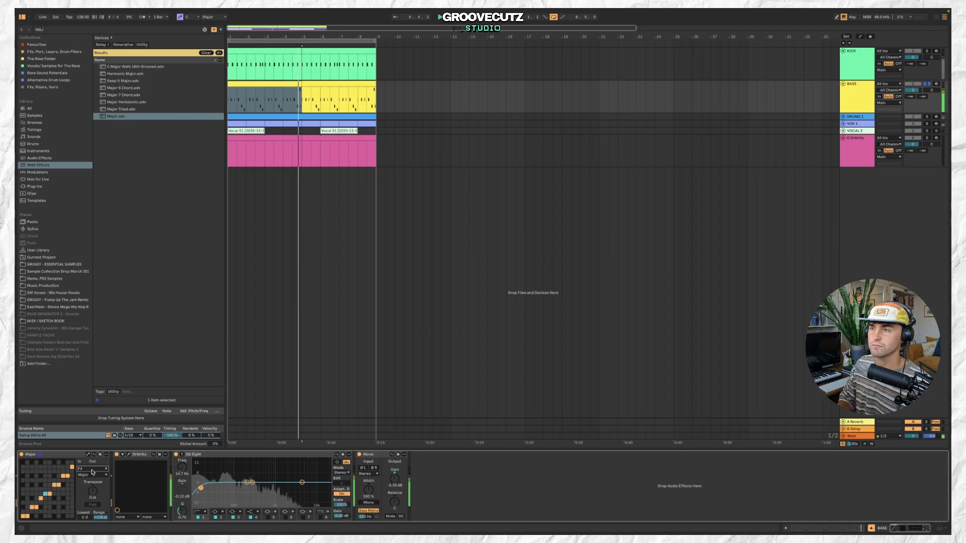
Toggle the Major effect on the bass off and on again to compare, then stop playback.
left_click(21, 455)
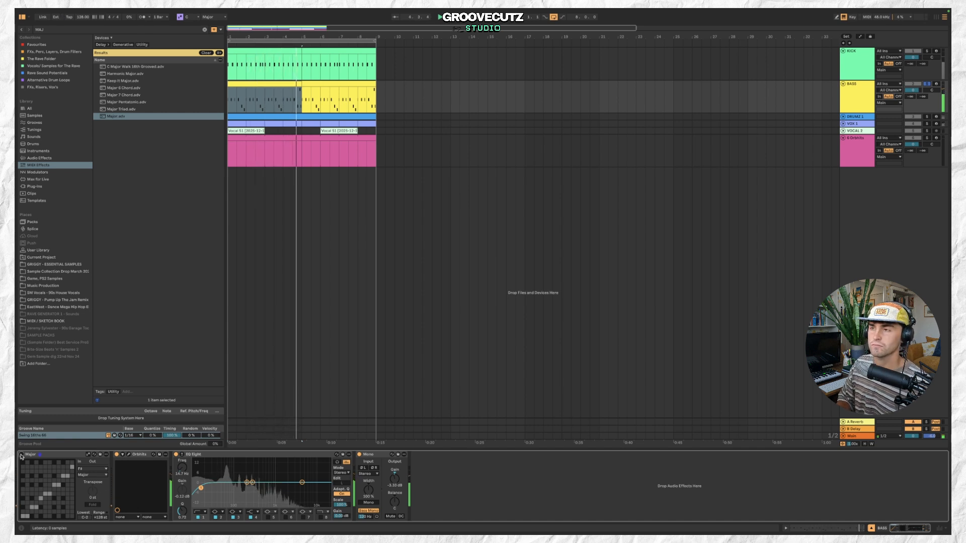
left_click(21, 455)
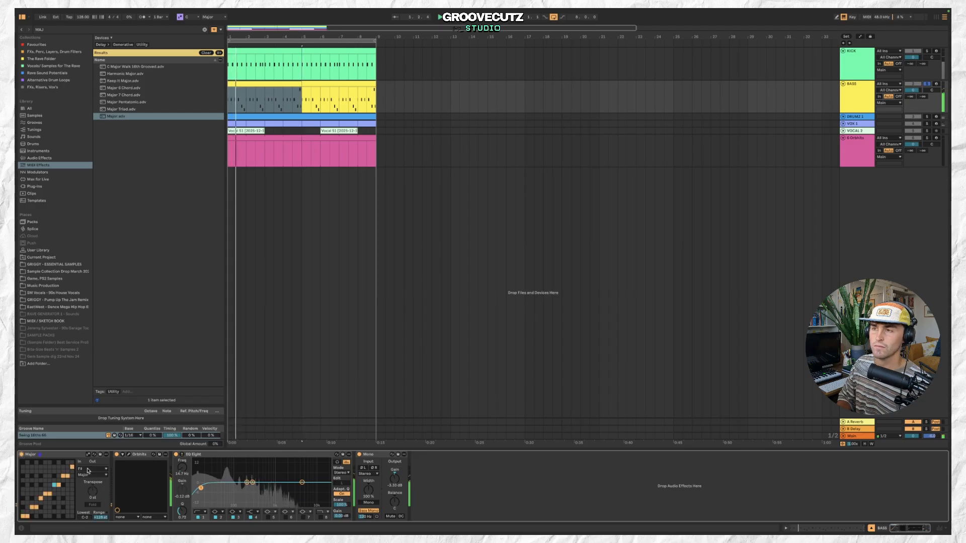
key("space")
Load the Major scale MIDI effect onto the 8-Orbhits track.
left_click(290, 83)
left_click(320, 83)
left_click(290, 83)
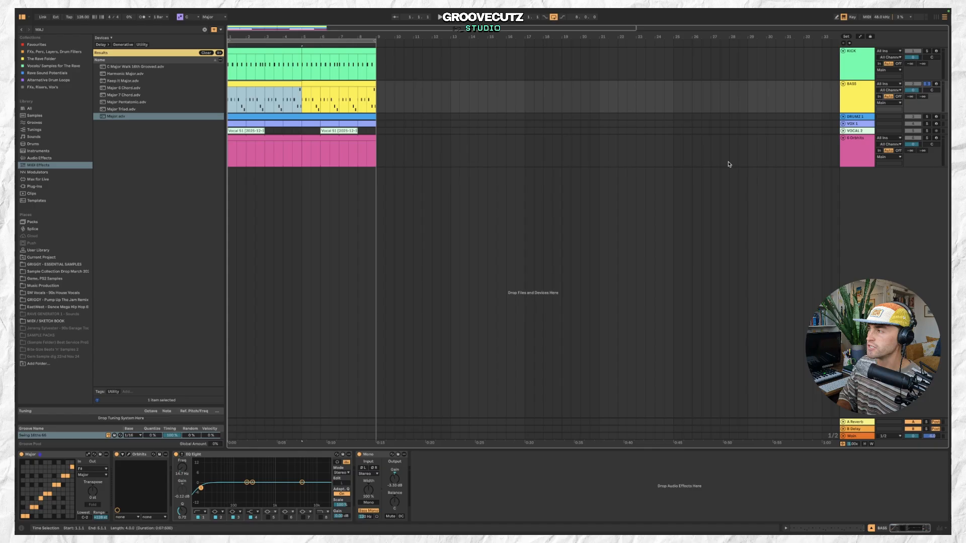
left_click(856, 161)
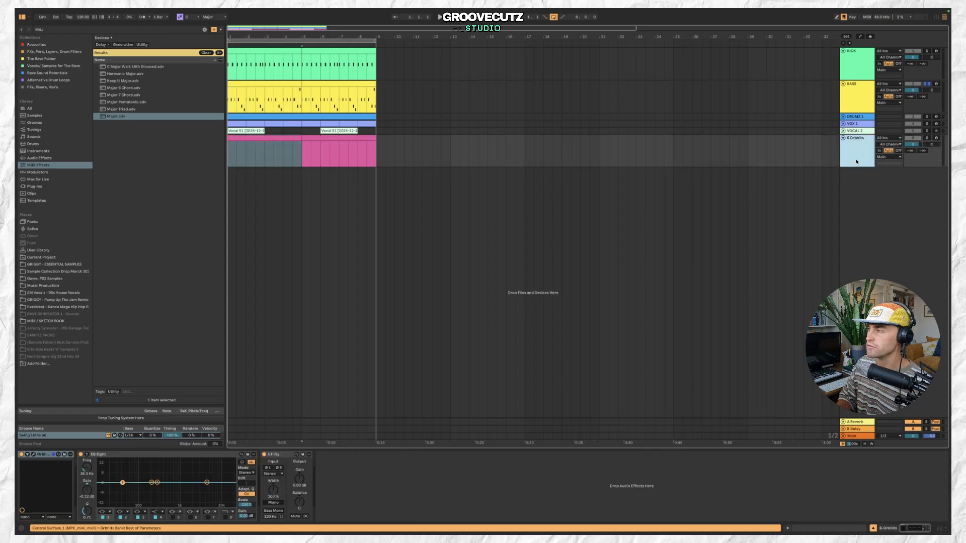
double_click(130, 118)
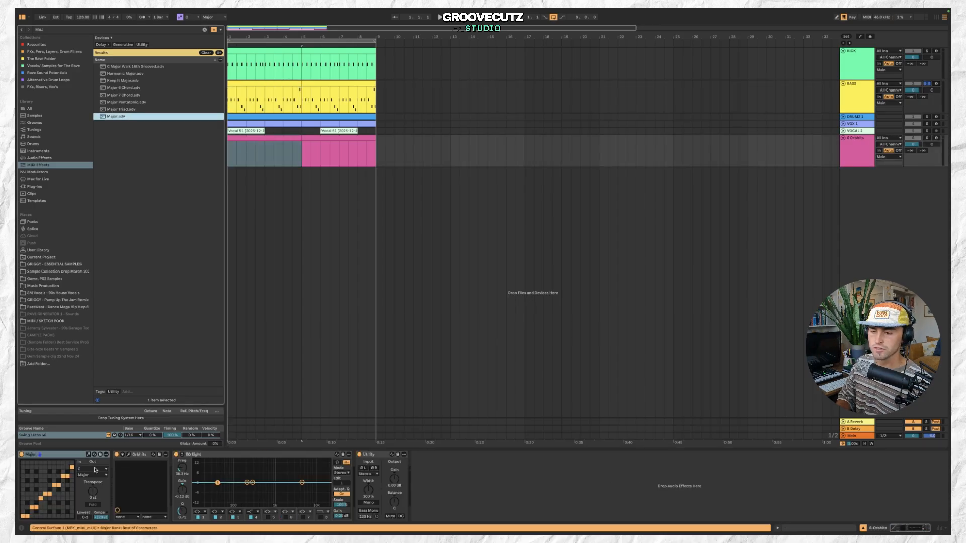
Arm the Orbhits track and rename it SYNTH.
left_click(95, 470)
left_click(93, 434)
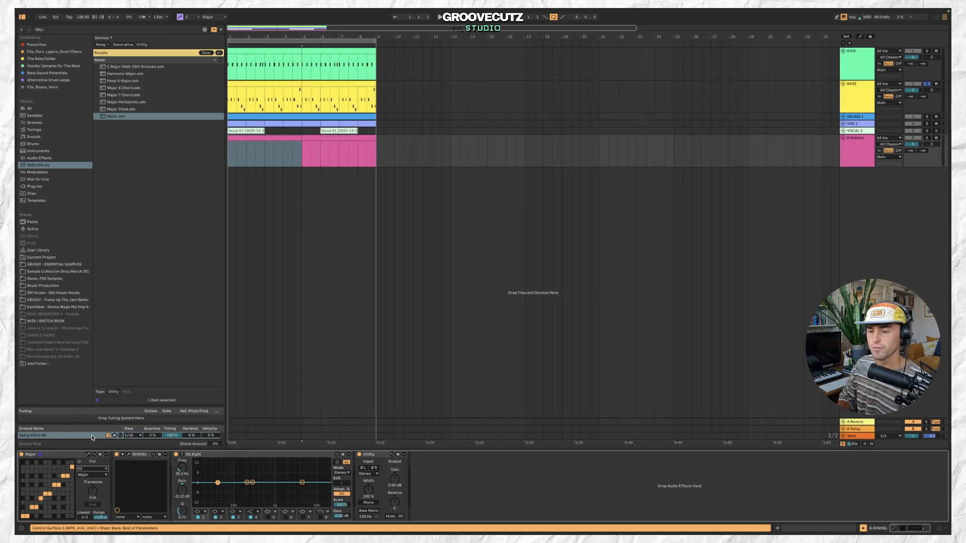
left_click(286, 139)
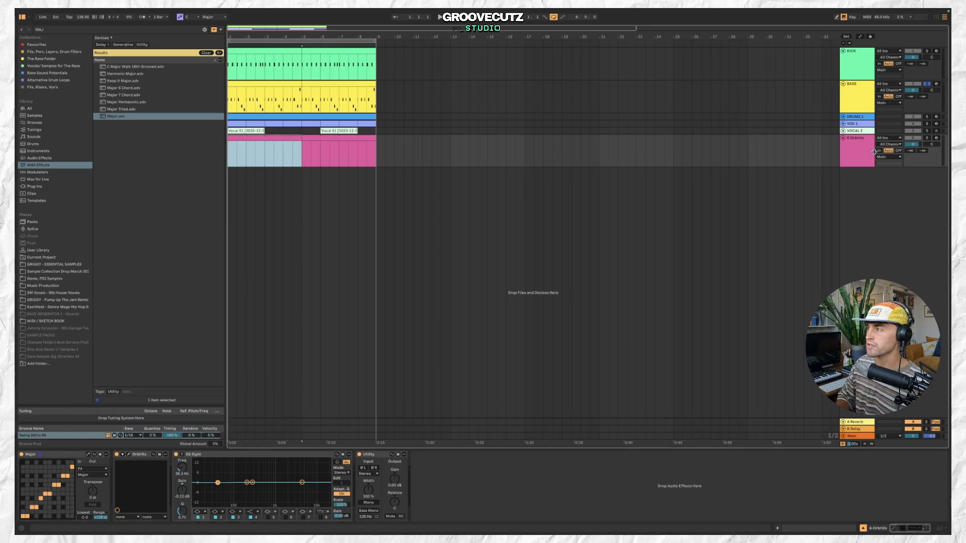
left_click(895, 146)
left_click(927, 138)
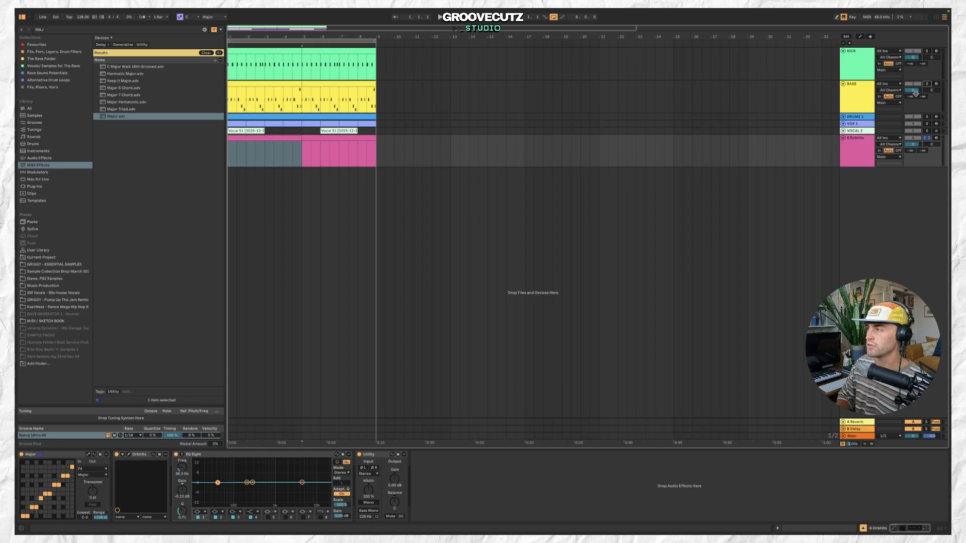
left_click(855, 151)
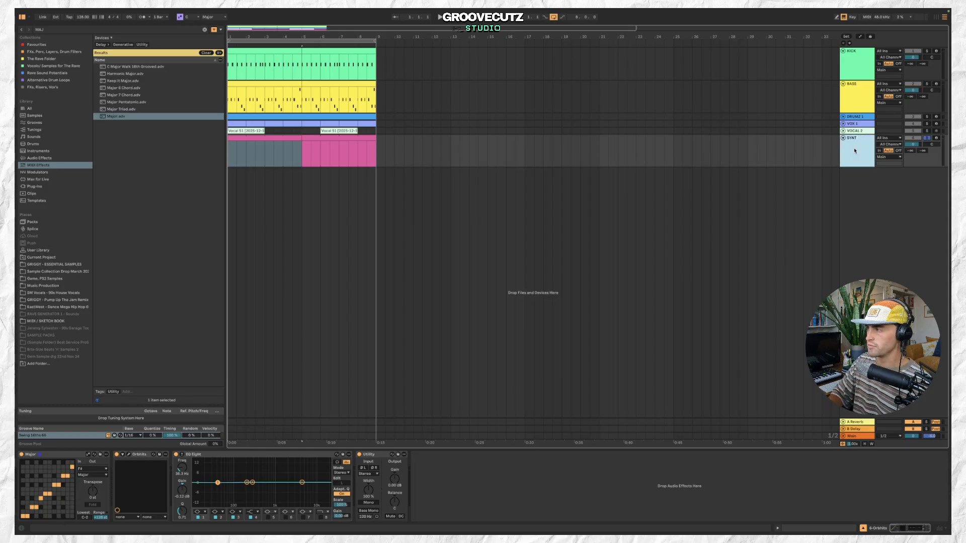
Open the SYNTH clip and draw a short C#3 note near its start, lengthening it slightly.
key("space")
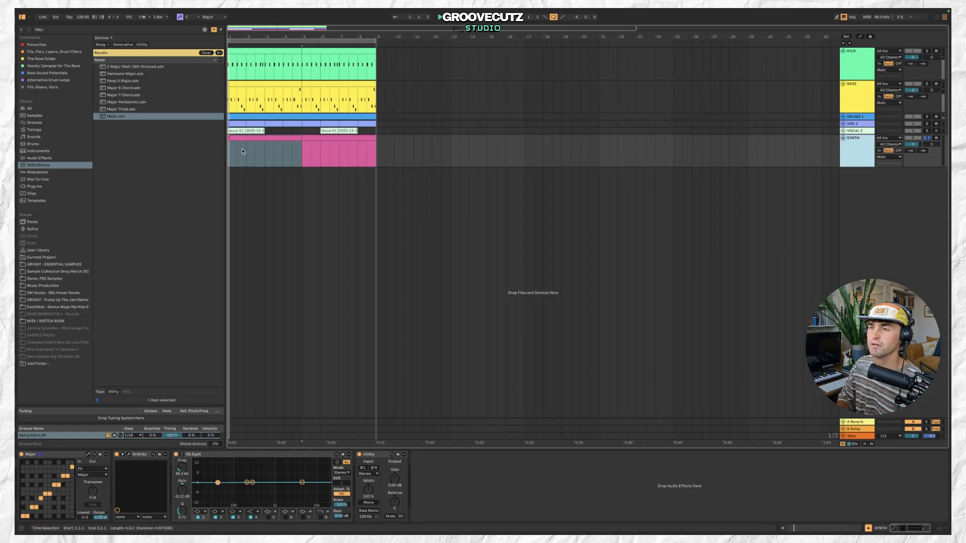
left_click(285, 140)
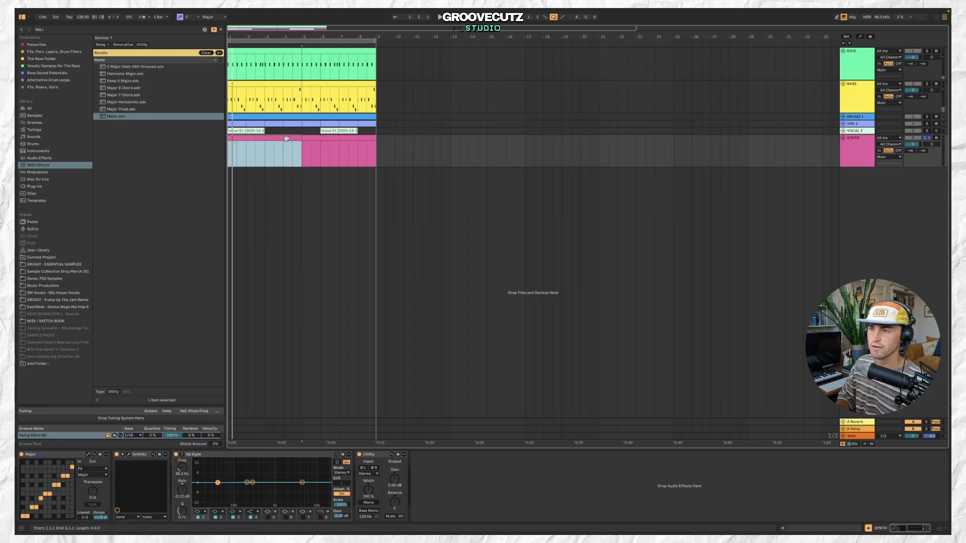
double_click(286, 139)
scroll(163, 418, "down", 3)
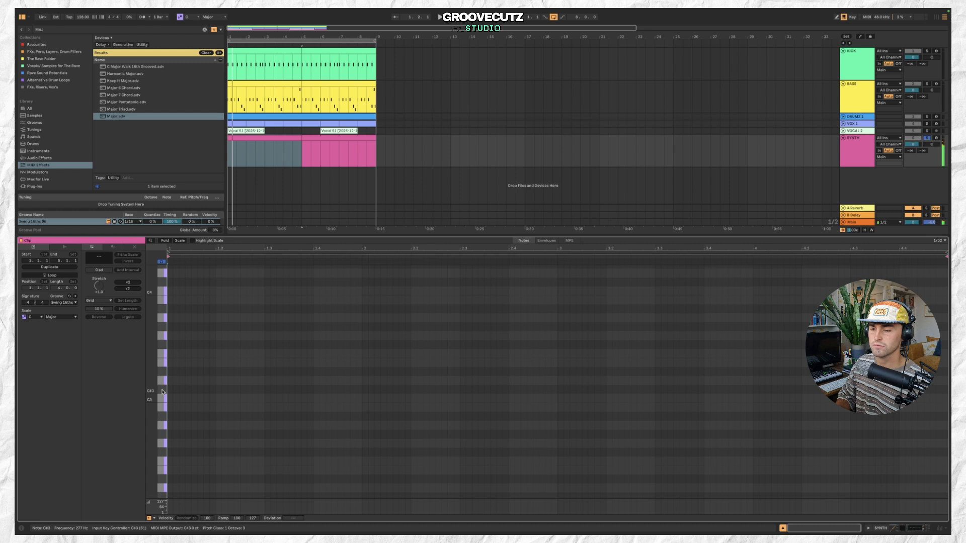
double_click(194, 390)
left_click_drag(195, 390, 208, 390)
Open the Orbhits instrument window and load the CHD-BlokWood preset.
key("space")
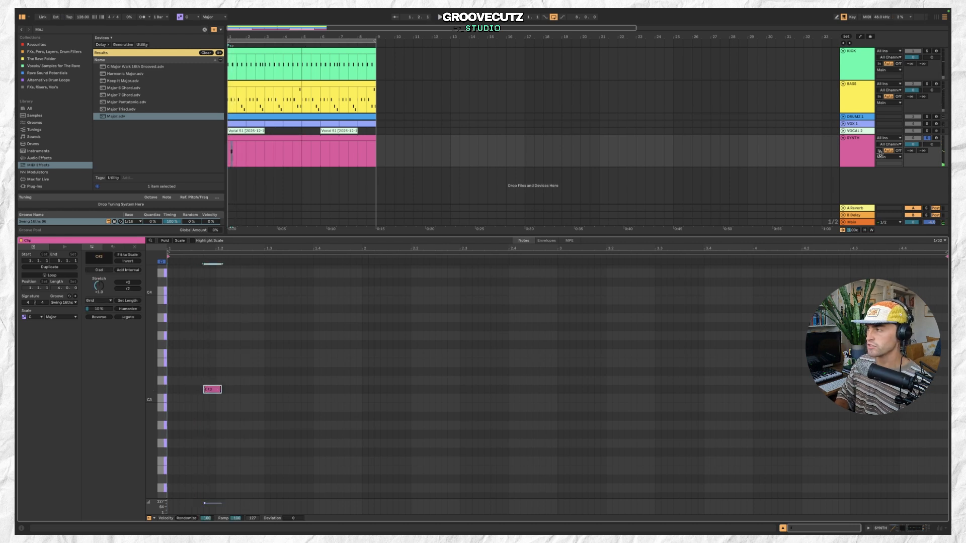
left_click(872, 155)
left_click(129, 455)
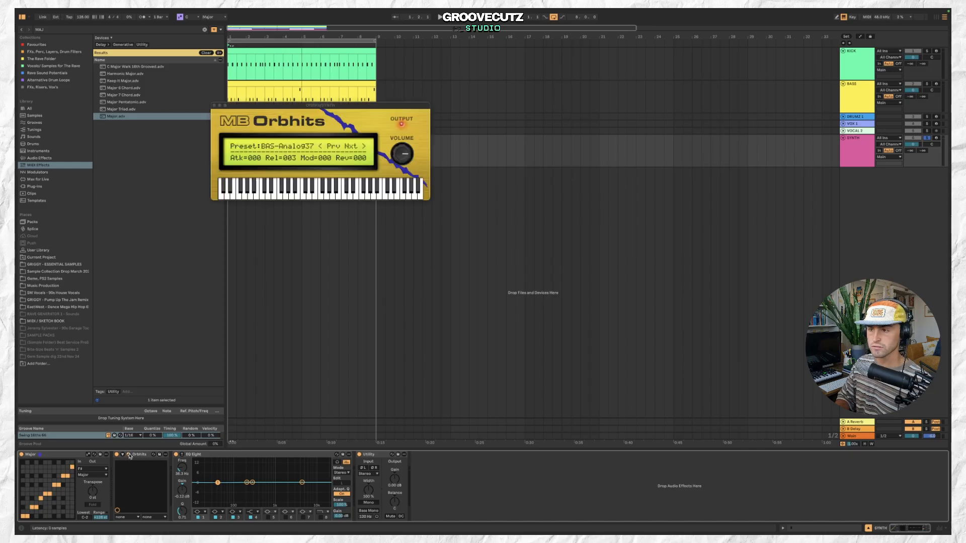
left_click(294, 148)
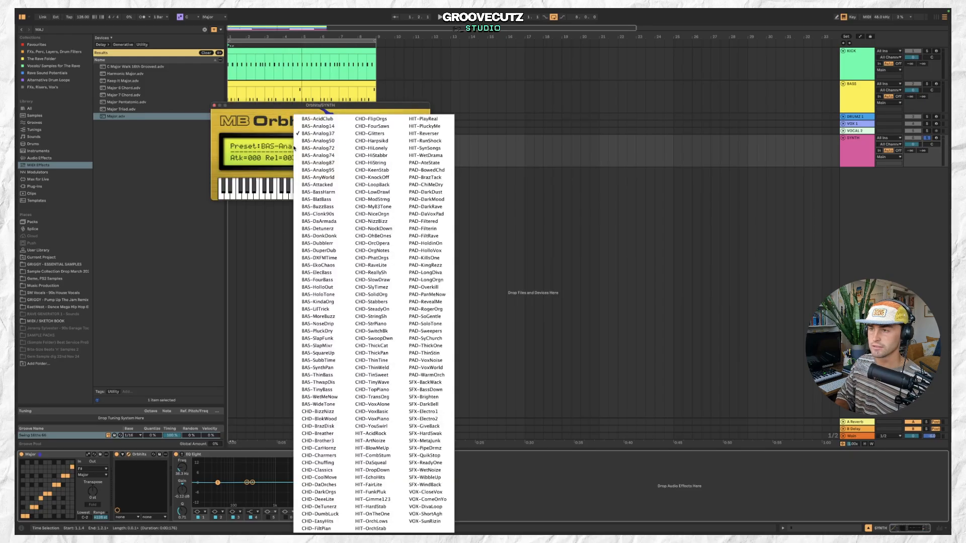
left_click(329, 419)
Switch the Orbhits preset to HIT-ArtNoize.
key("space")
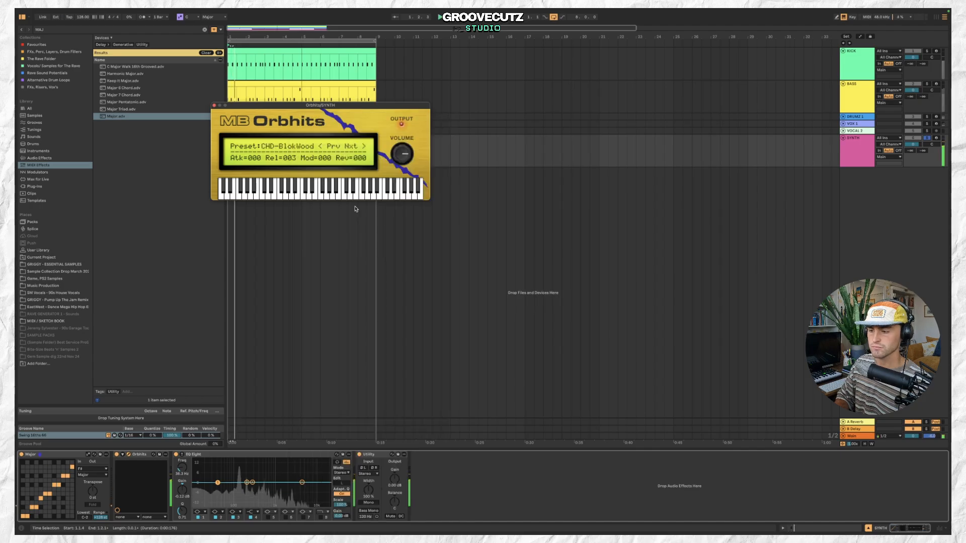
left_click(128, 455)
left_click(128, 455)
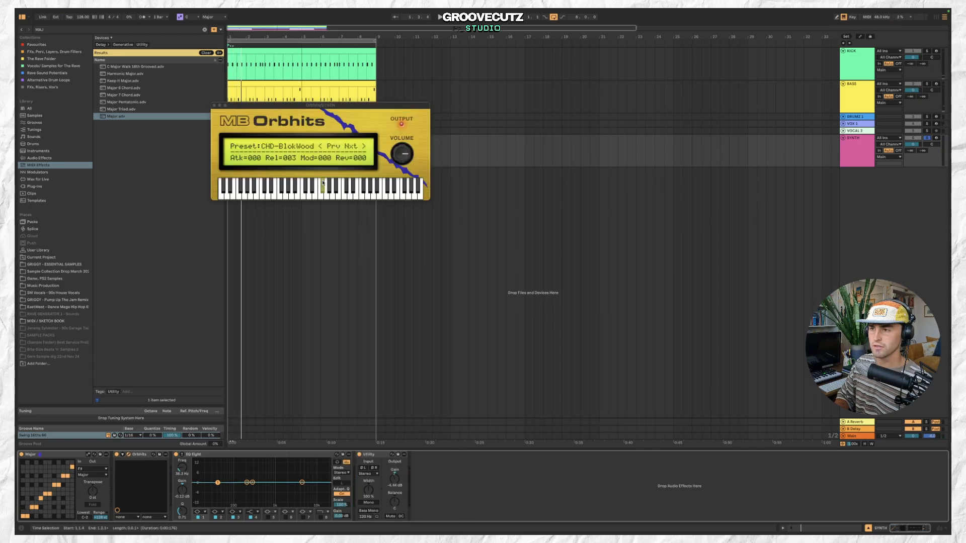
left_click(290, 147)
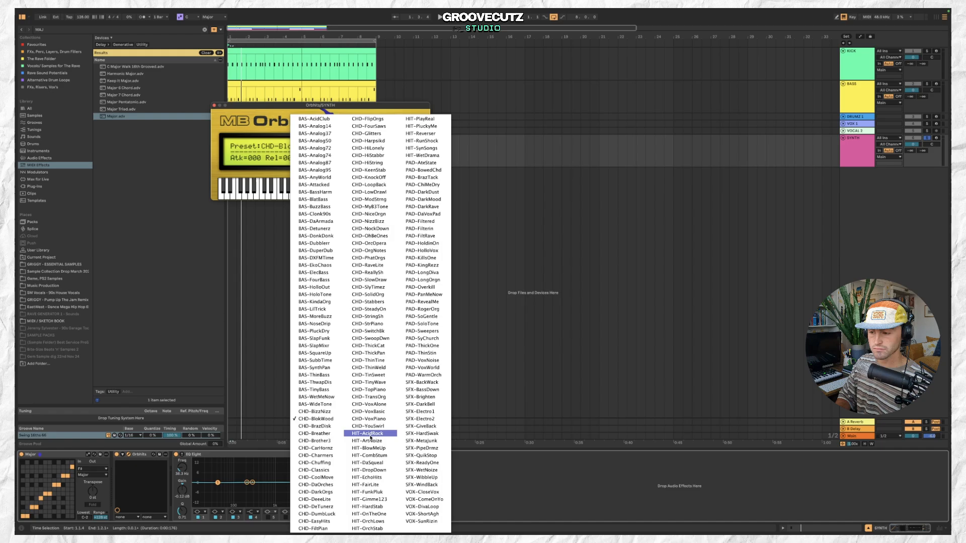
left_click(372, 441)
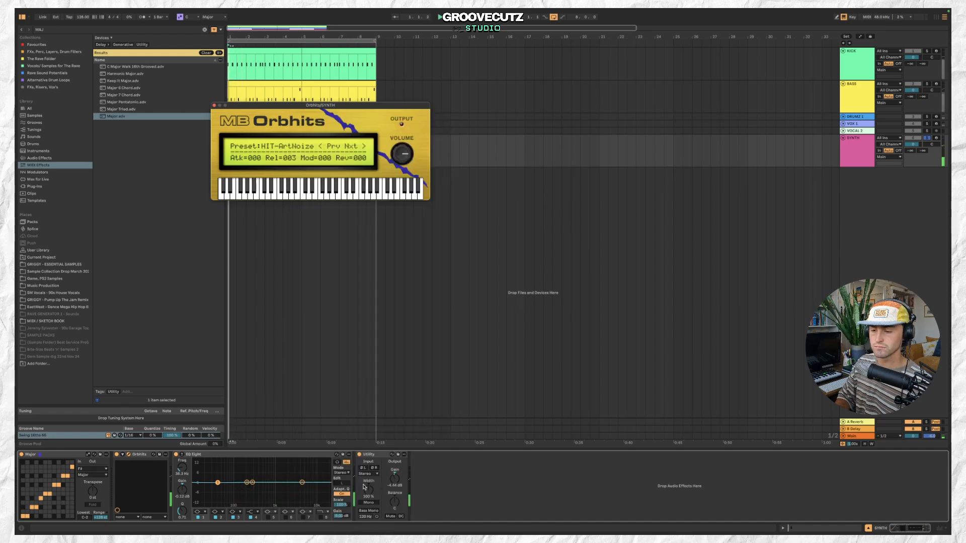
Lower the SYNTH track's volume slightly and audition it during playback.
left_click(910, 151)
left_click_drag(911, 151, 910, 156)
key("space")
left_click(927, 138)
key("space")
Step through the Orbhits presets to HIT-DaSqueal and close the instrument window.
left_click(355, 148)
left_click(355, 149)
left_click(355, 148)
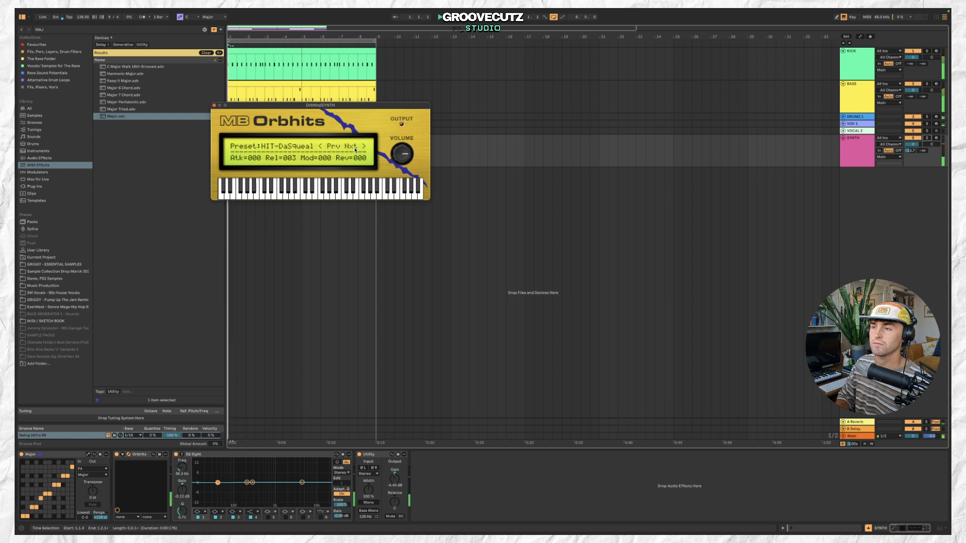
left_click(214, 106)
Rework the SYNTH clip's note into two short C#3 stabs near the start of the bar and play it back.
double_click(273, 138)
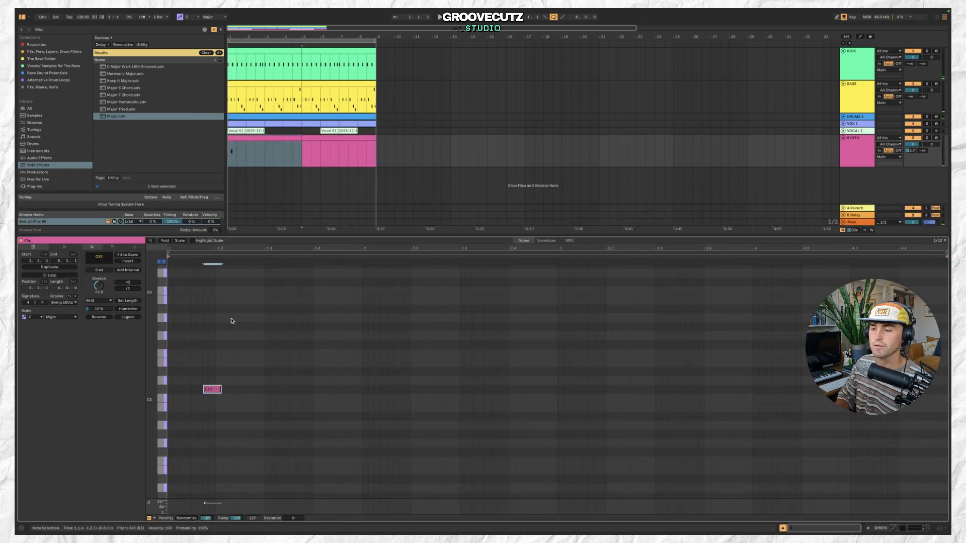
left_click(215, 390)
left_click_drag(243, 391, 262, 392)
key("space")
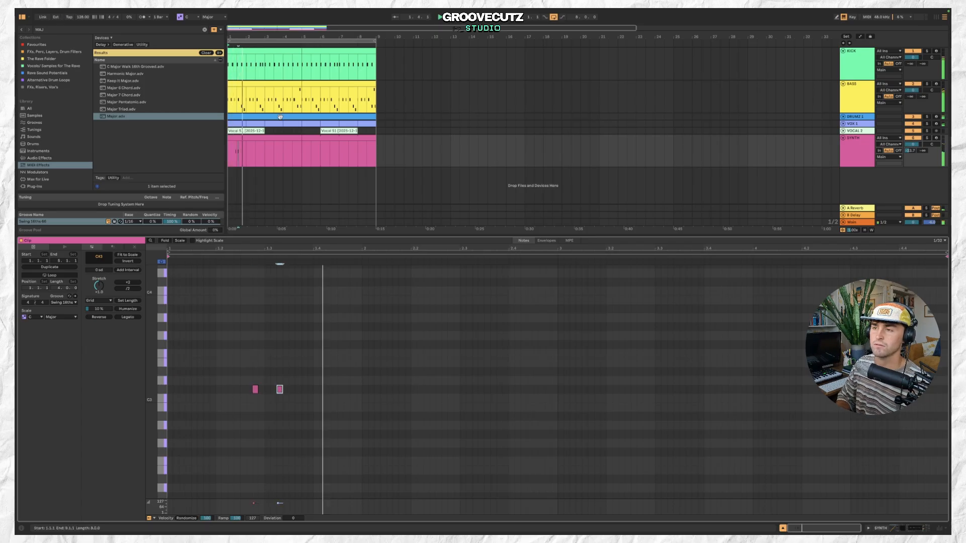
key("space")
Search the browser for Delay and load the Delay effect onto the SYNTH track.
left_click(285, 138)
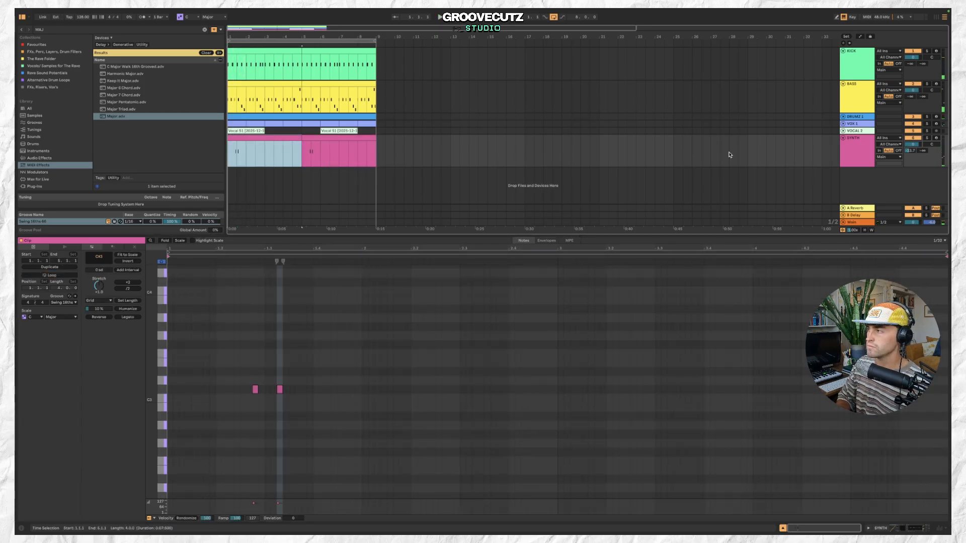
left_click(859, 149)
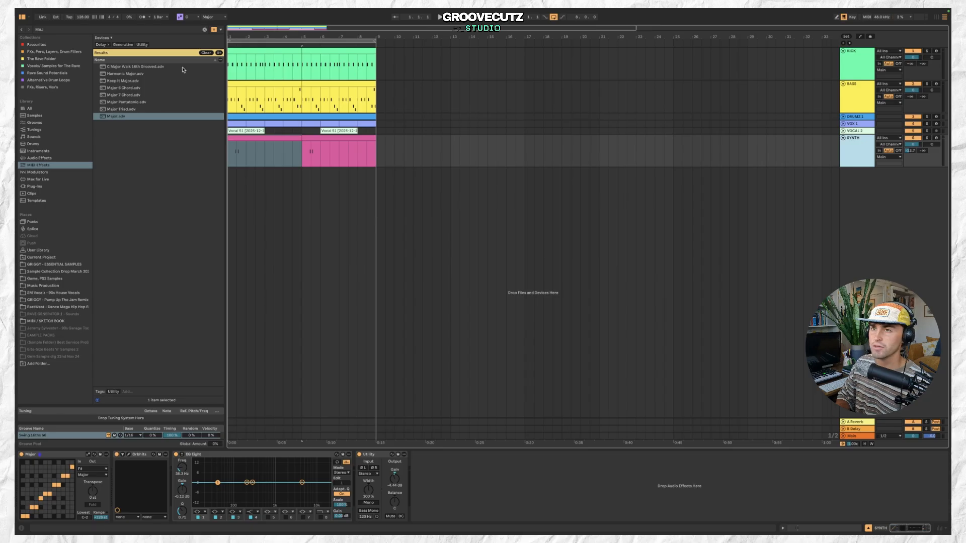
left_click(156, 31)
type("DELAY")
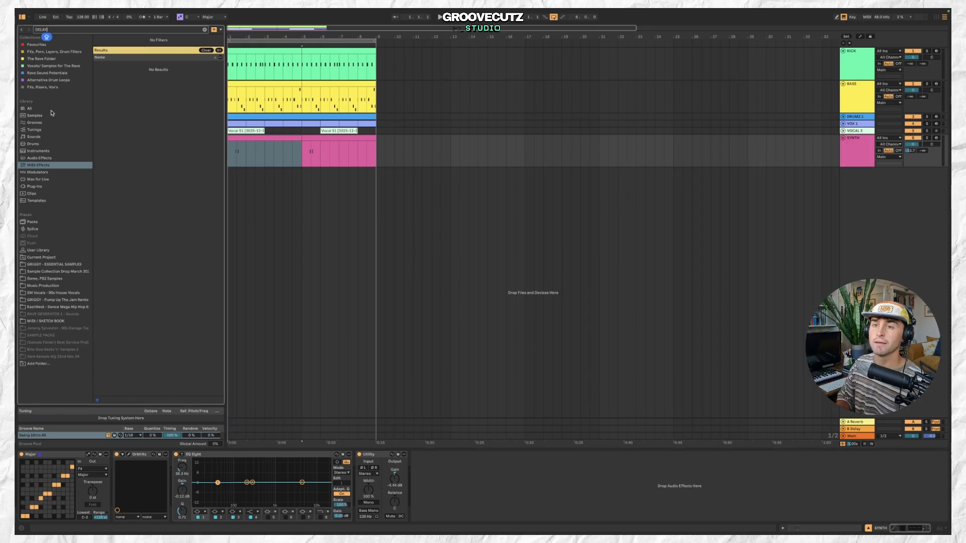
left_click(51, 110)
double_click(129, 69)
Lower the Delay's feedback and dry/wet amounts while auditioning the SYNTH track.
left_click_drag(434, 510, 434, 513)
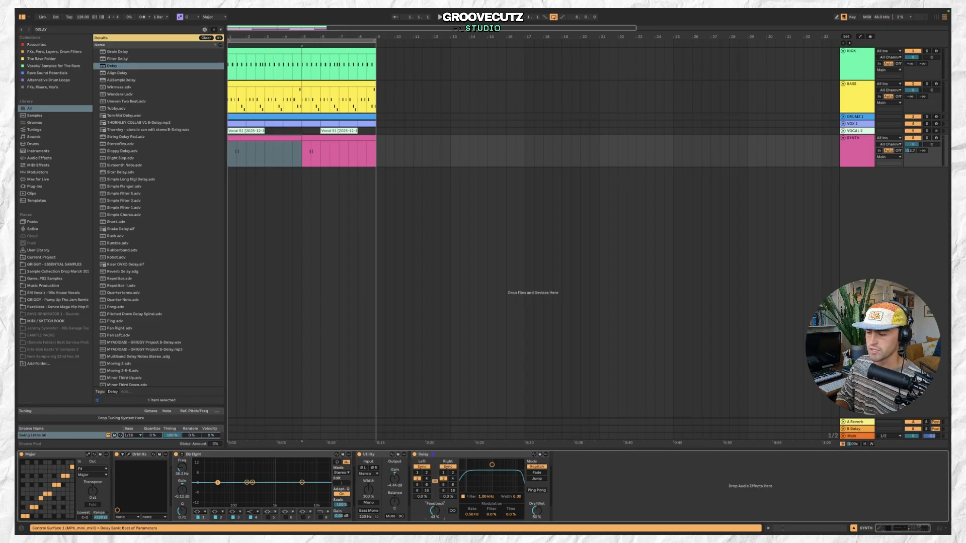
left_click_drag(545, 513, 545, 524)
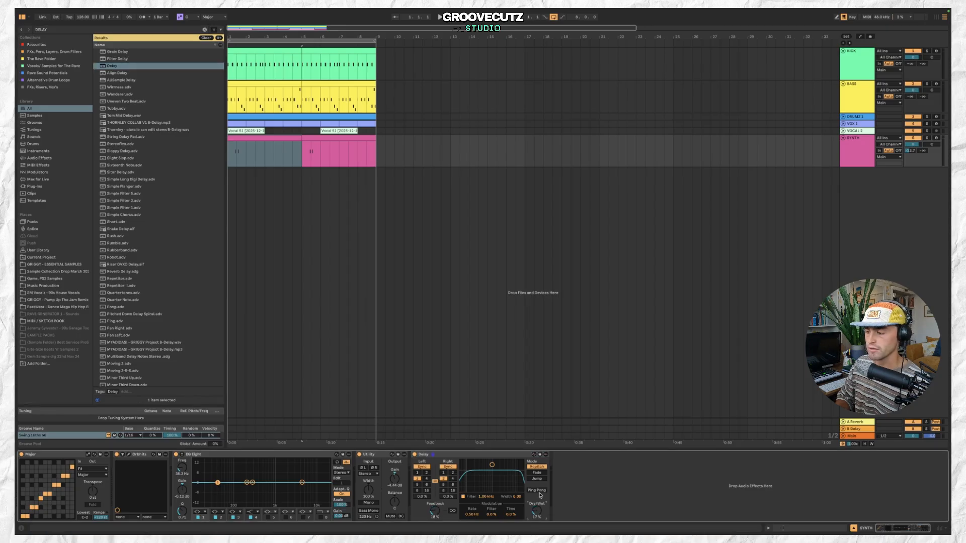
key("space")
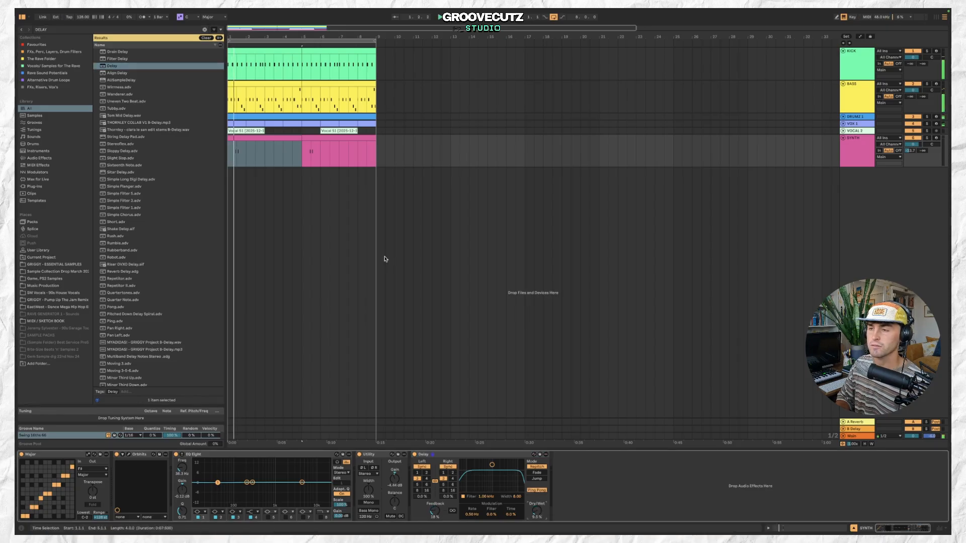
left_click(317, 137)
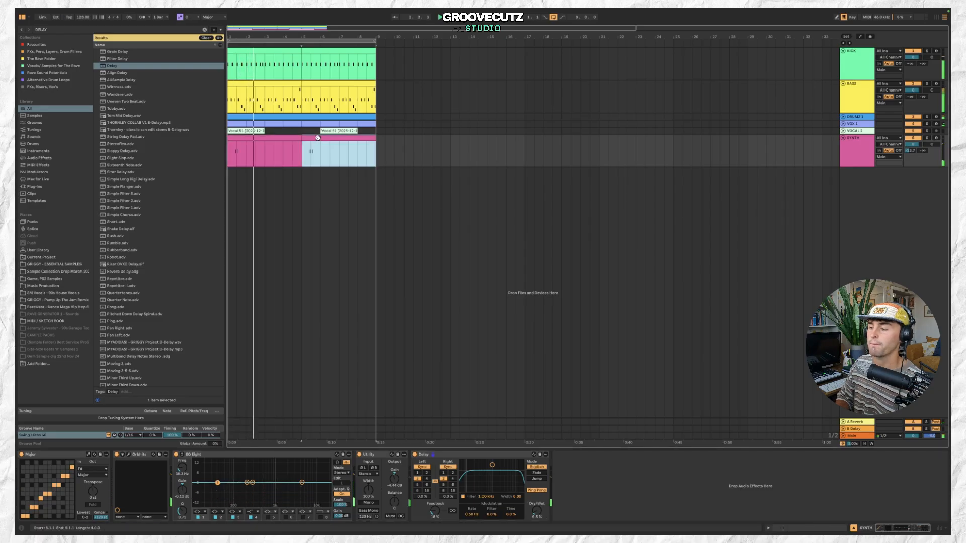
left_click_drag(435, 510, 435, 512)
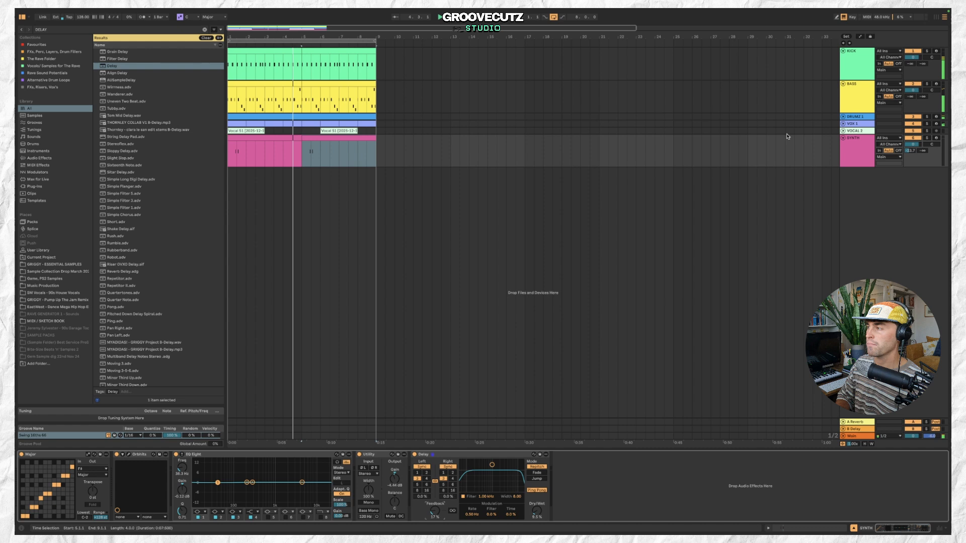
Open the SYNTH clip and nudge the SYNTH track's volume.
left_click(337, 137)
double_click(337, 138)
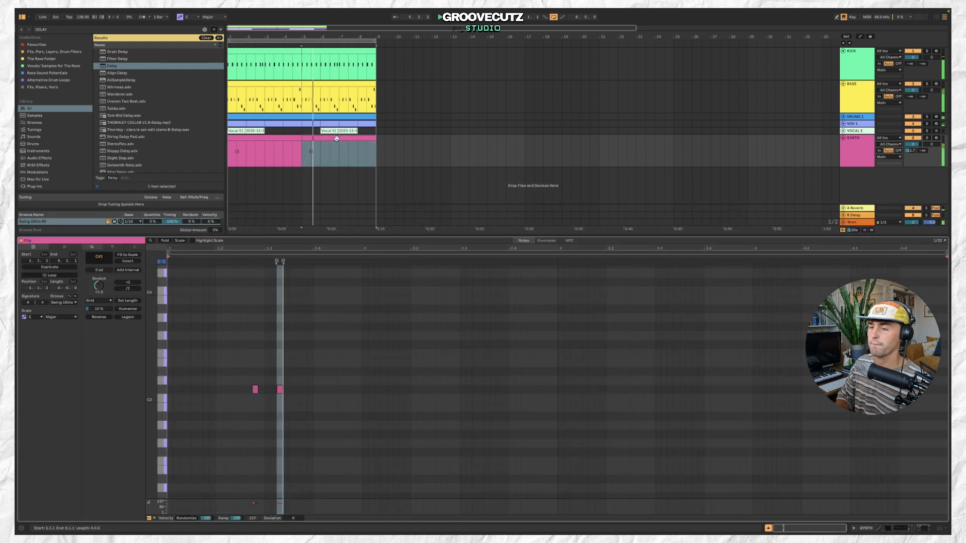
left_click(874, 146)
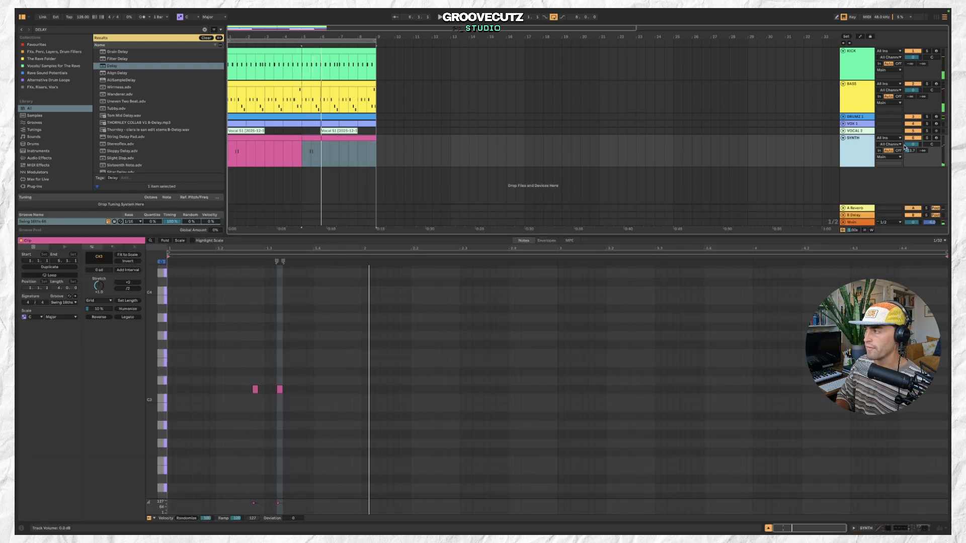
left_click_drag(931, 144, 931, 146)
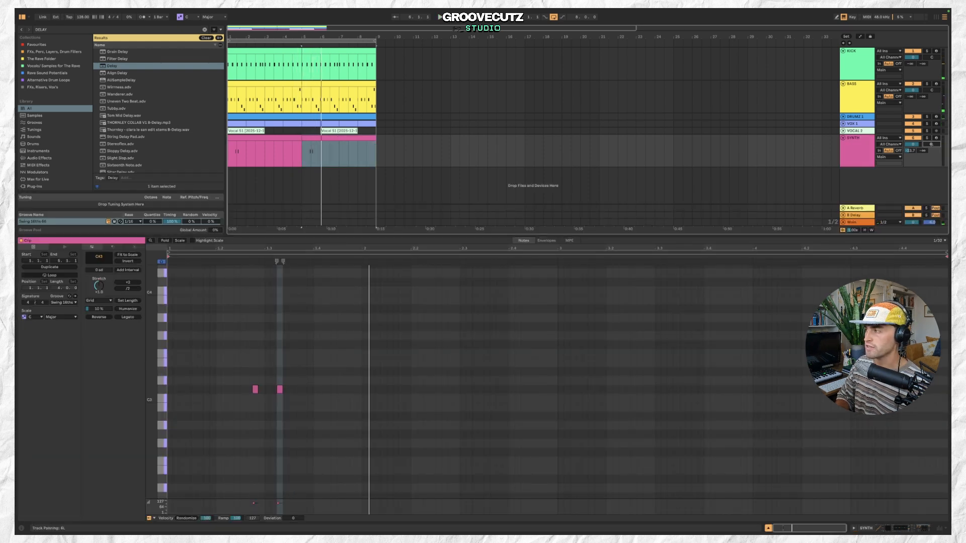
Fold the SYNTH track, duplicate it, and open the duplicate's clip.
left_click(843, 138)
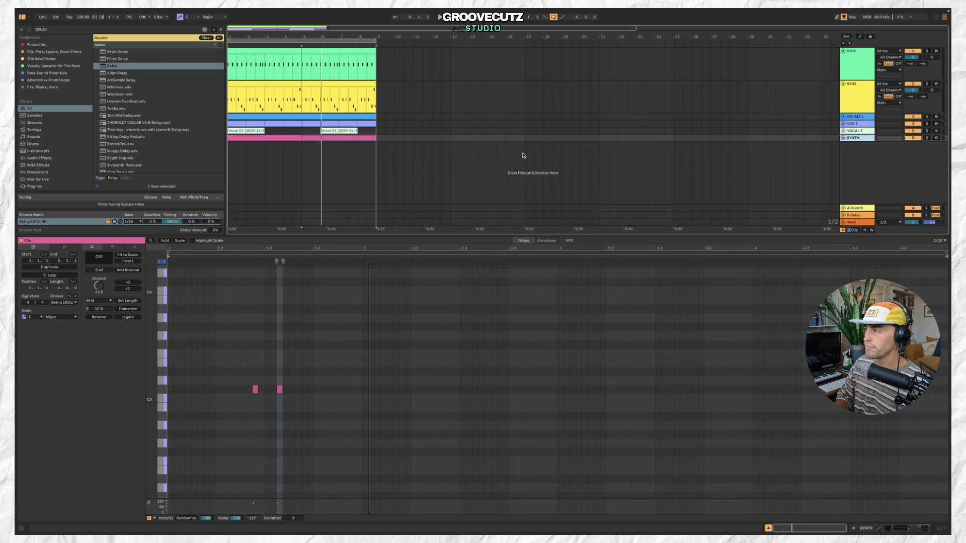
key("ctrl+d")
double_click(286, 145)
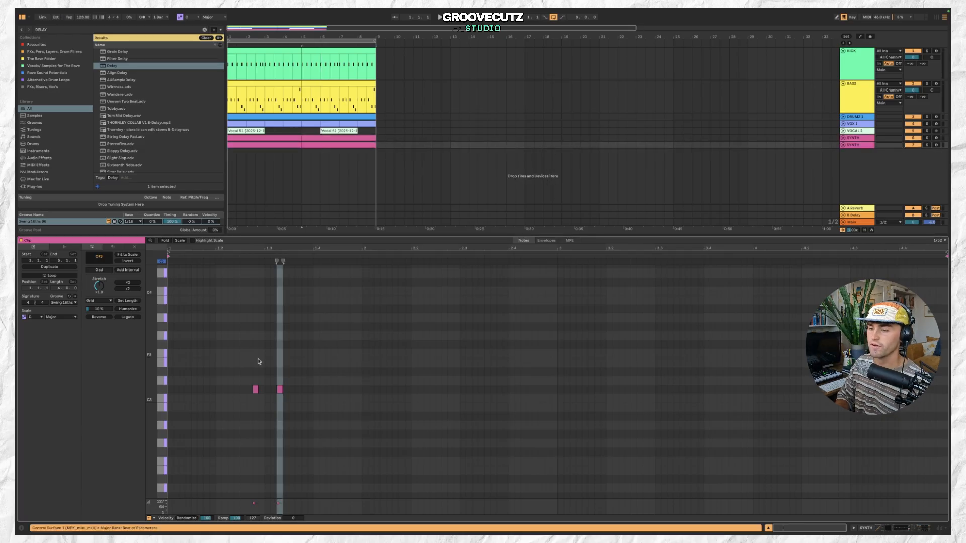
Delete all the existing notes in the duplicate SYNTH clip and start playback.
left_click_drag(249, 368, 321, 417)
key("Delete")
key("space")
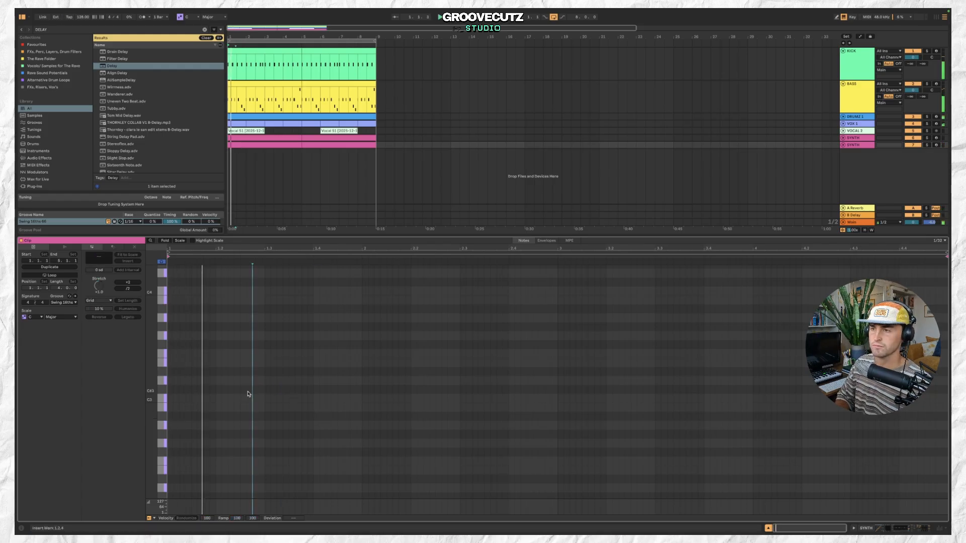
Unfold both SYNTH tracks and play the arrangement from the duplicate SYNTH clip.
left_click(843, 145)
left_click(843, 138)
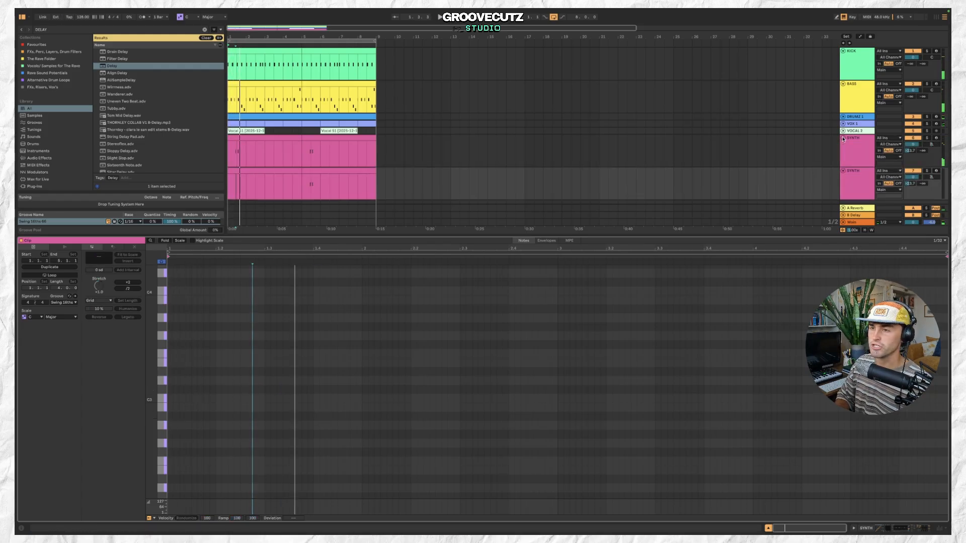
left_click(275, 169)
key("space")
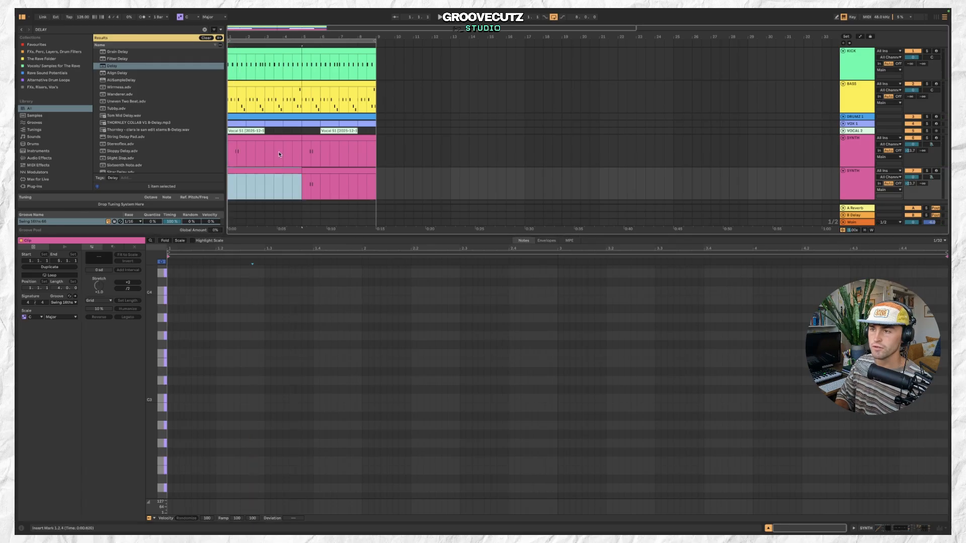
key("space")
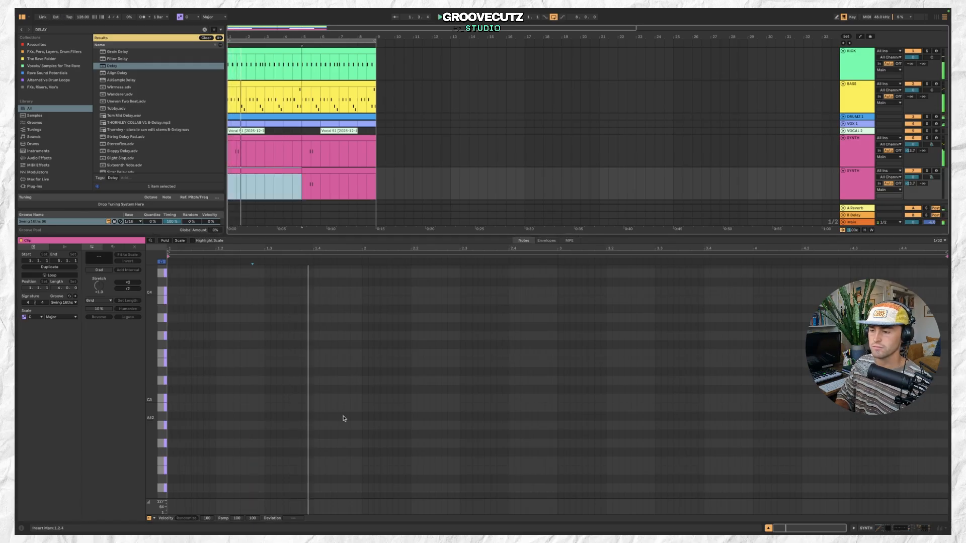
Draw a short descending melody of four notes in the duplicate SYNTH clip, lengthening them while auditioning.
double_click(432, 462)
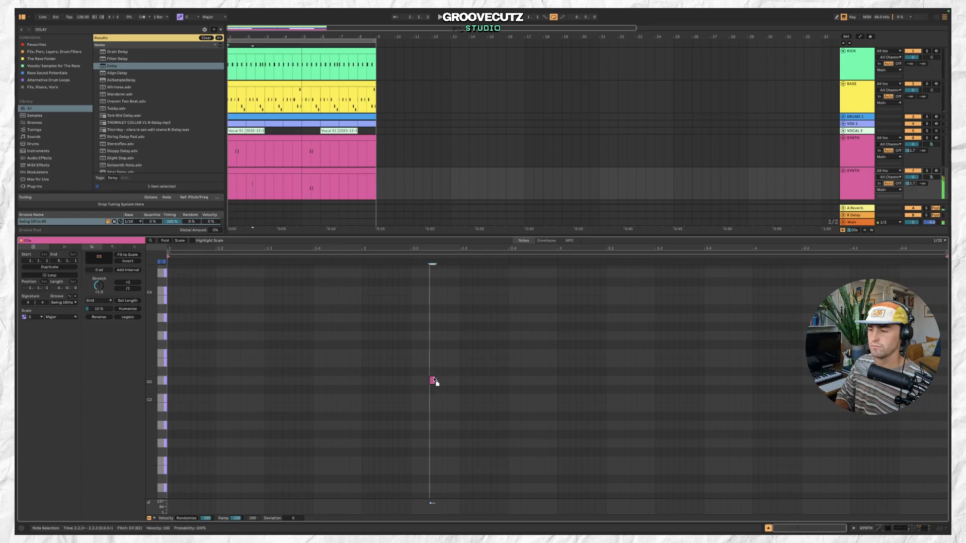
key("space")
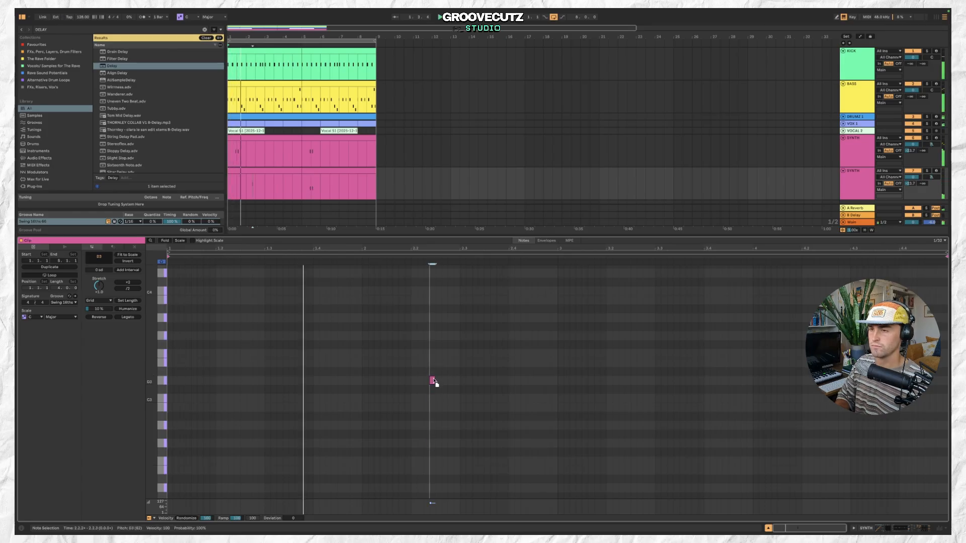
left_click_drag(434, 382, 444, 382)
key("space")
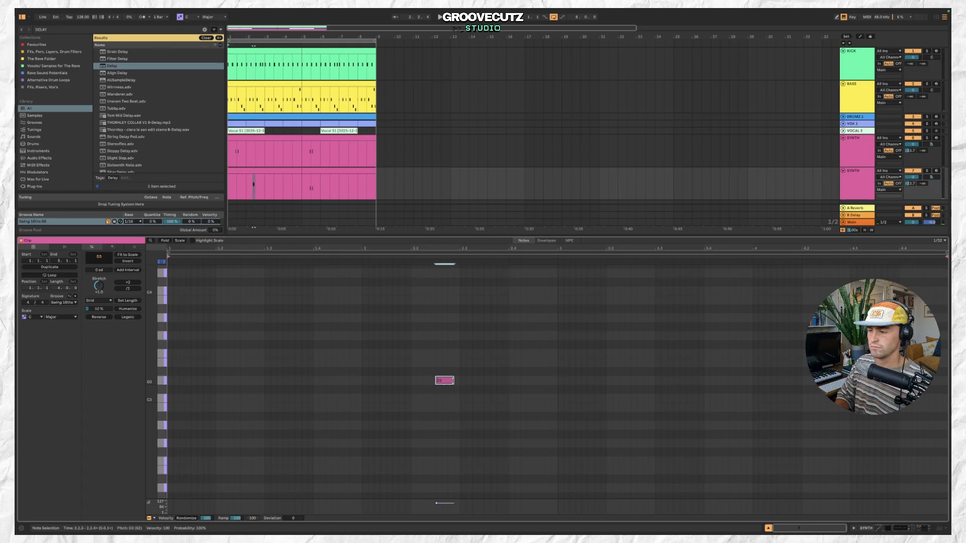
left_click_drag(464, 381, 477, 382)
left_click(487, 397)
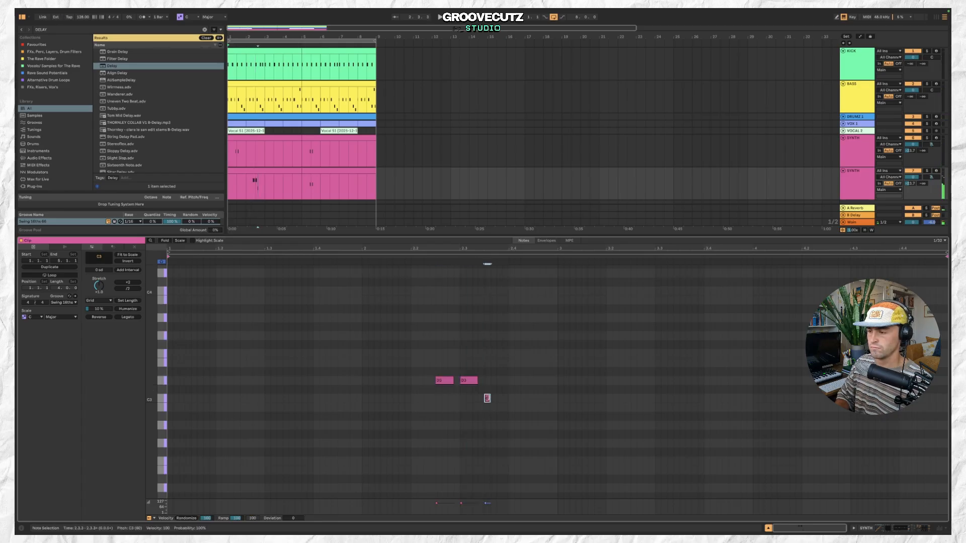
double_click(524, 408)
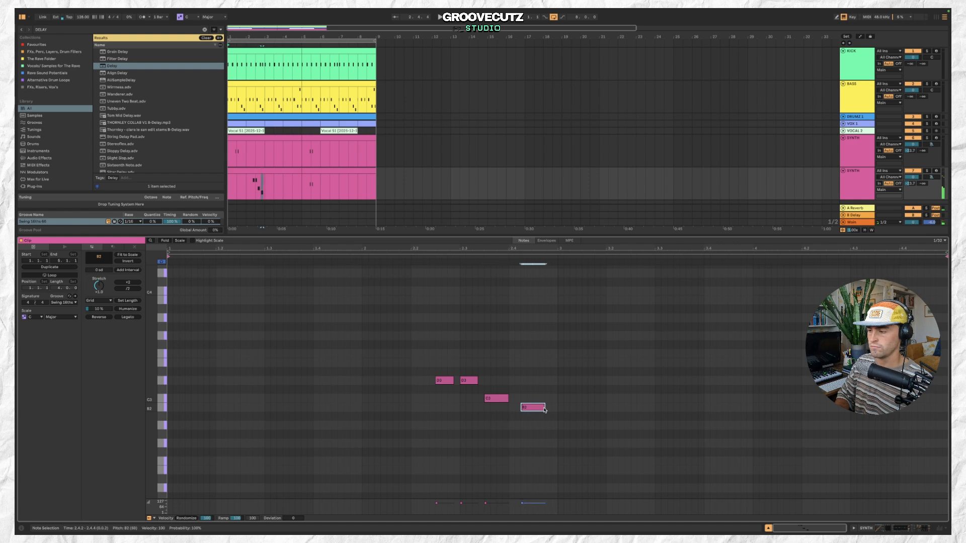
key("space")
left_click_drag(537, 417, 548, 417)
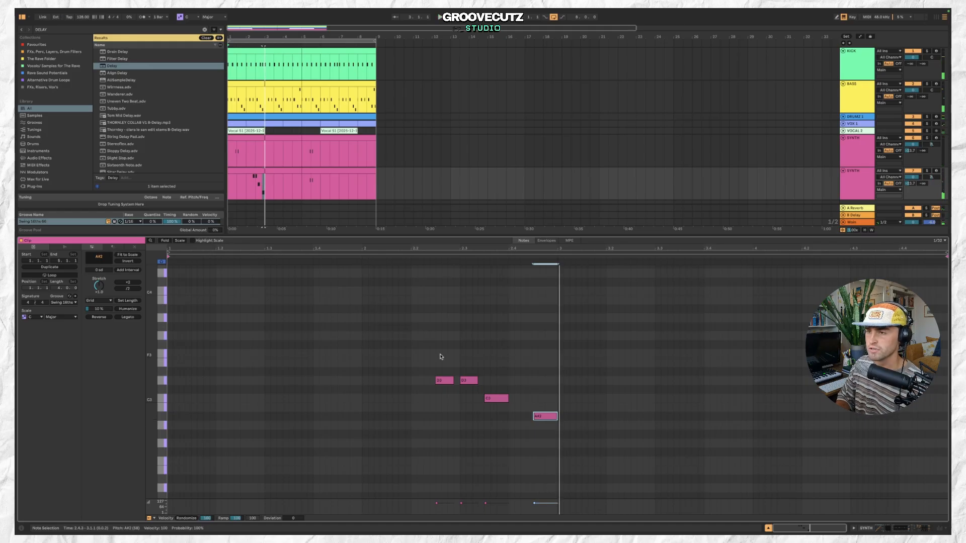
Delete the repeated D3 note and move the C3 and A#2 notes earlier to tighten the melody.
left_click_drag(480, 391, 582, 445)
left_click(489, 361)
key("space")
left_click(443, 383)
double_click(468, 384)
left_click_drag(491, 398, 466, 399)
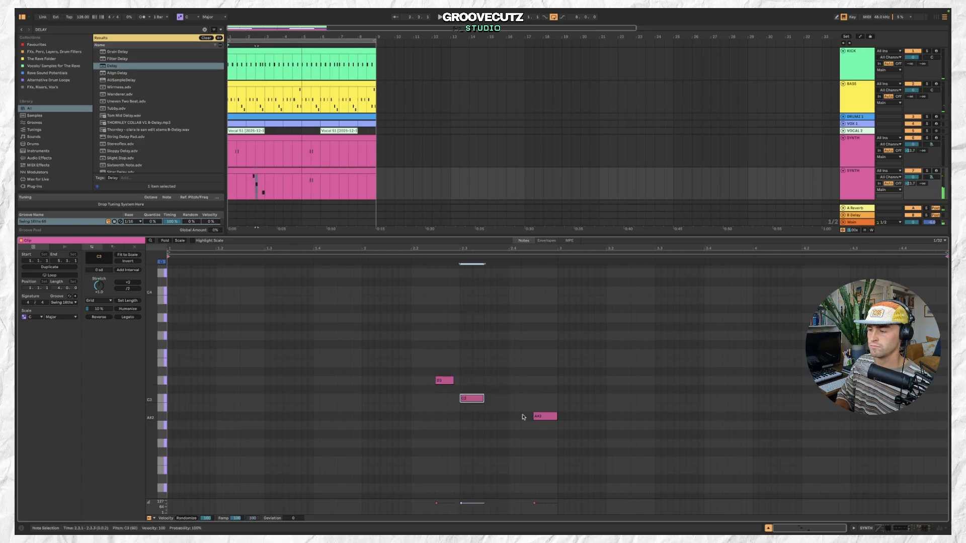
left_click_drag(545, 418, 499, 417)
key("space")
Select all the melody notes and shift them earlier in the clip while auditioning.
left_click(442, 370)
key("space")
key("super+a")
key("space")
key("Left")
key("Left")
key("Left")
key("Left")
key("space")
key("space")
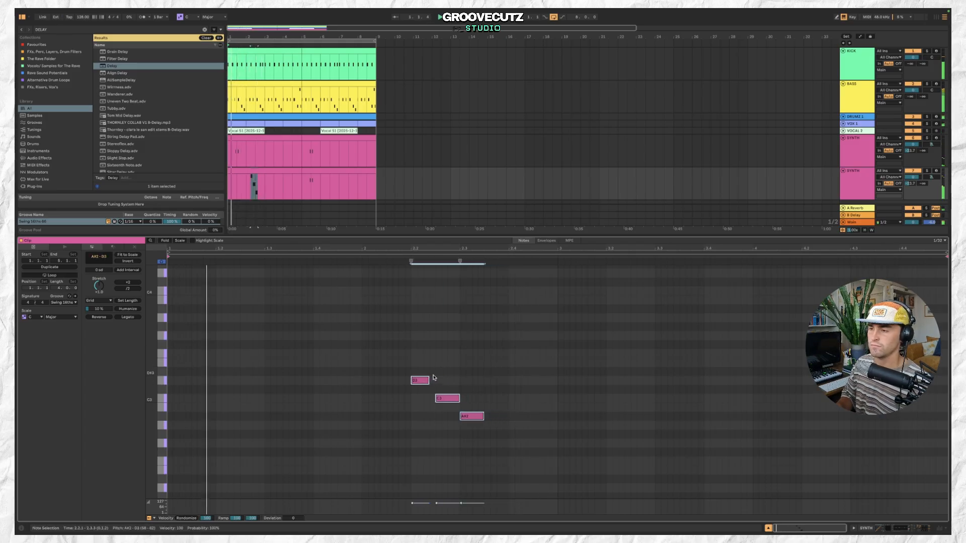
key("Left")
key("Left")
key("Left")
left_click(429, 378)
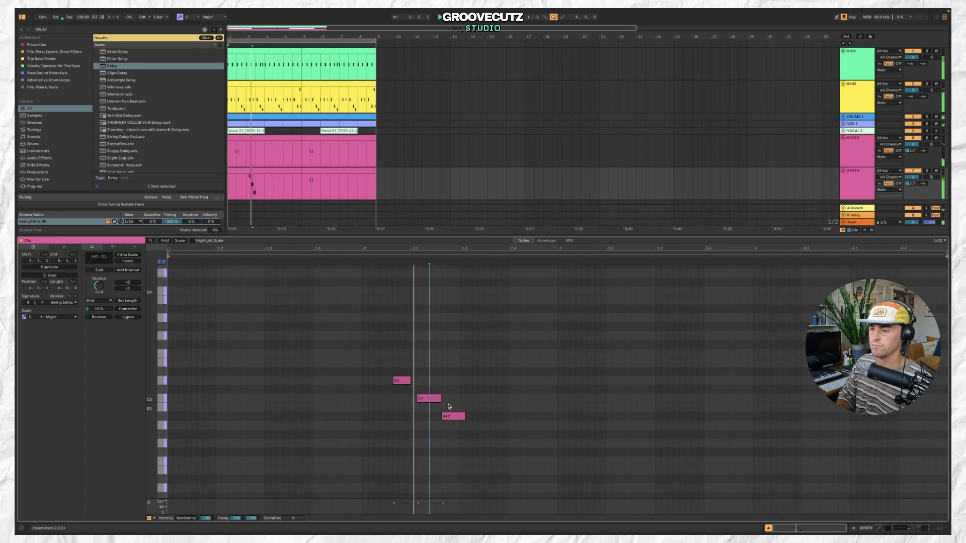
Delete the last note and move the C3 note closer to the D3 note.
left_click_drag(398, 383, 392, 384)
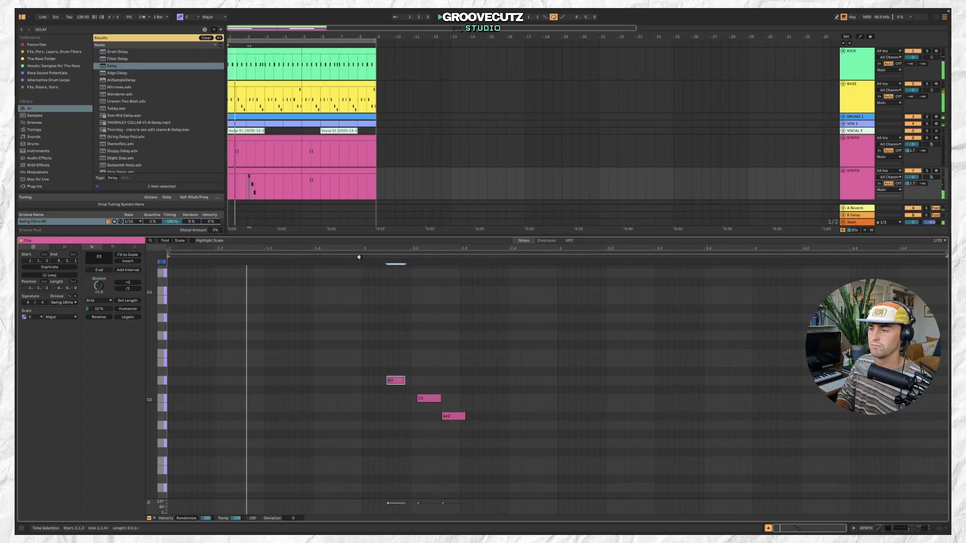
double_click(456, 416)
left_click_drag(429, 401, 415, 399)
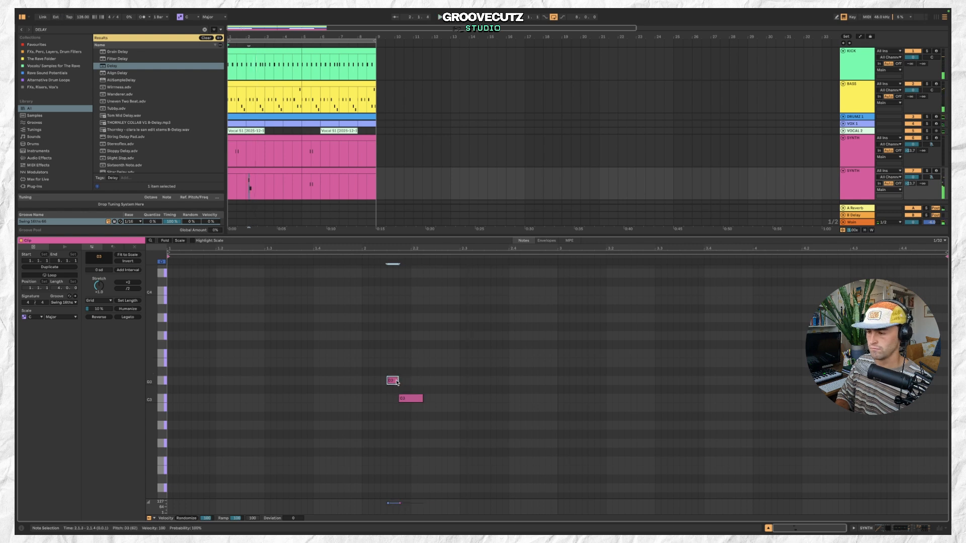
left_click_drag(422, 399, 410, 400)
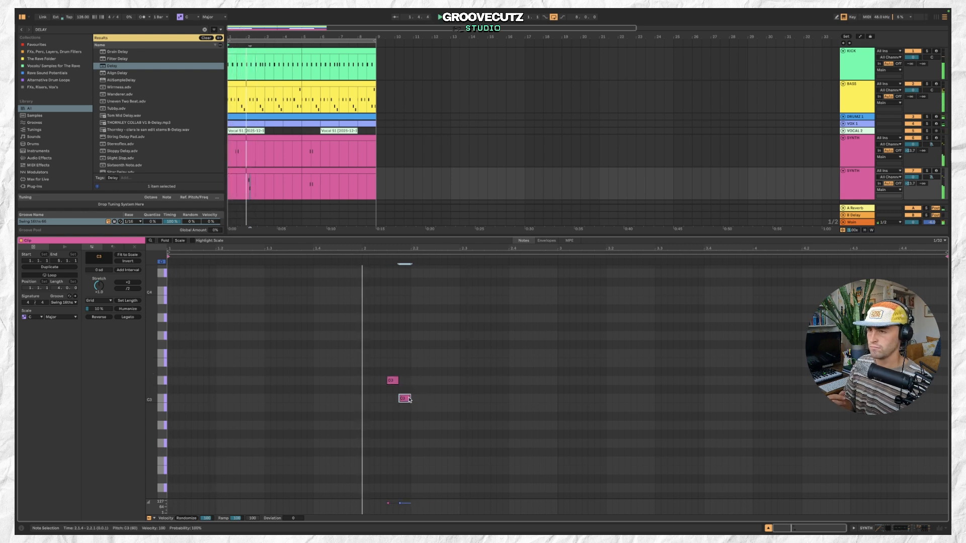
Open the duplicate SYNTH track's Orbhits plugin, browse its presets and load a CHD chord preset.
double_click(852, 195)
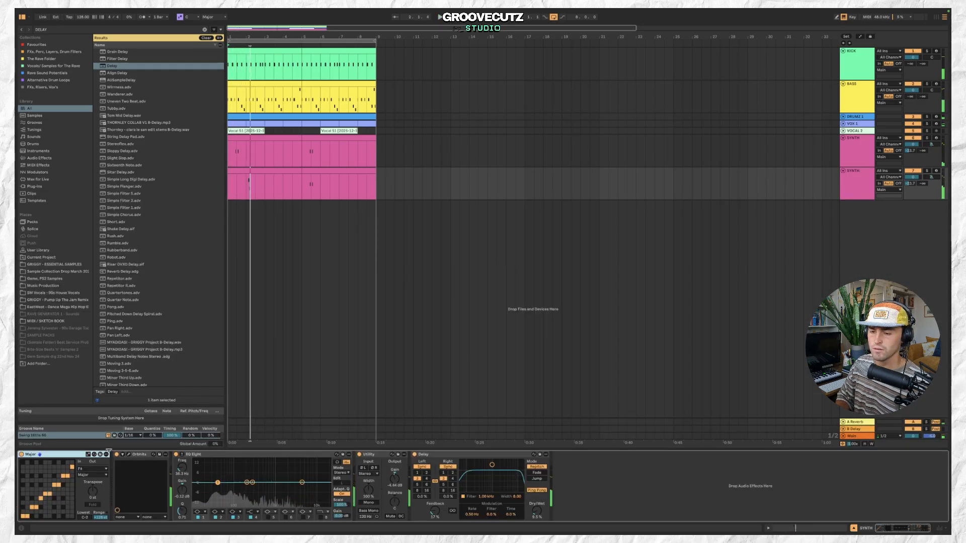
left_click(129, 455)
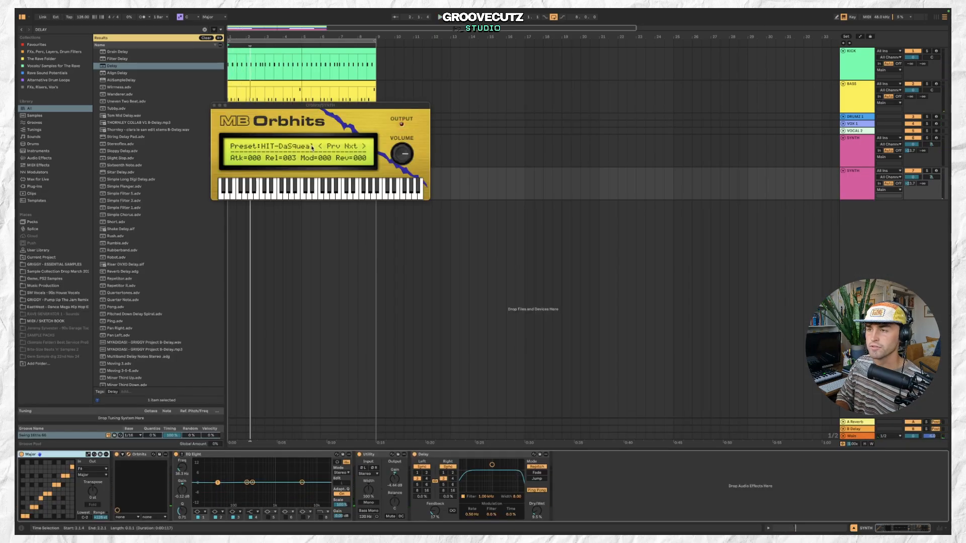
key("space")
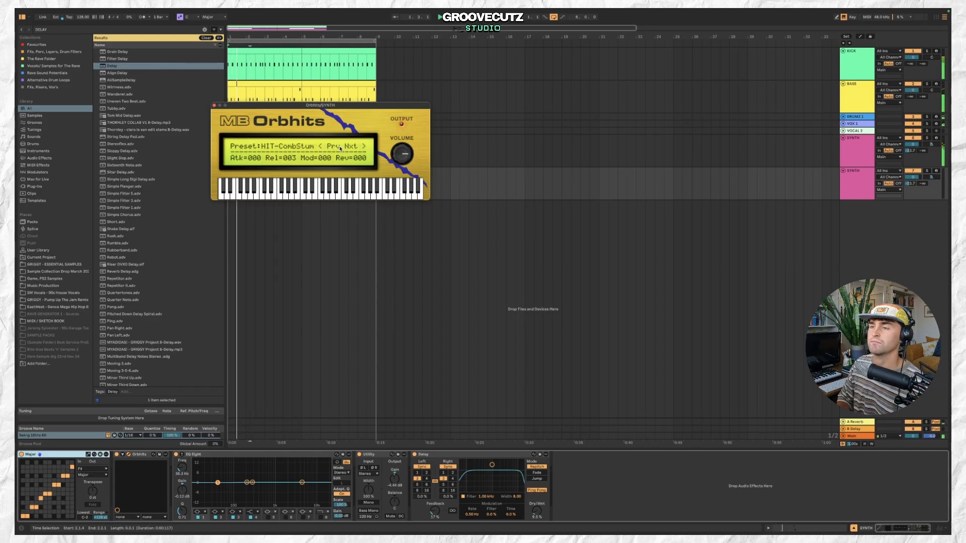
left_click(333, 146)
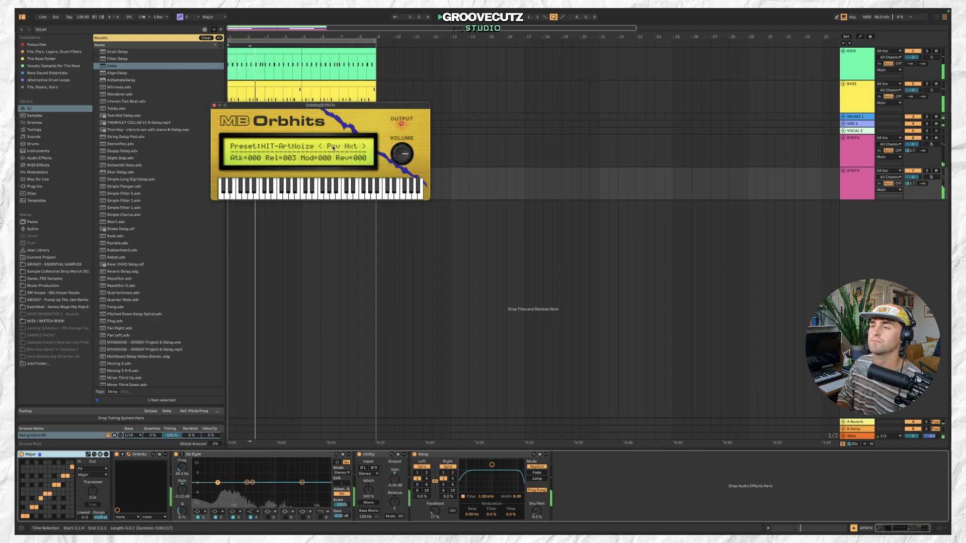
left_click(353, 149)
left_click(353, 149)
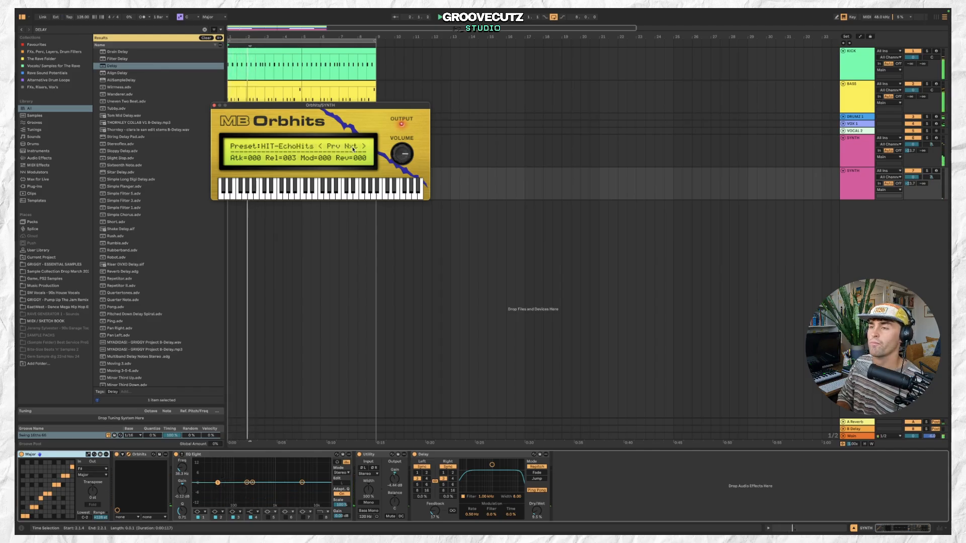
left_click(353, 148)
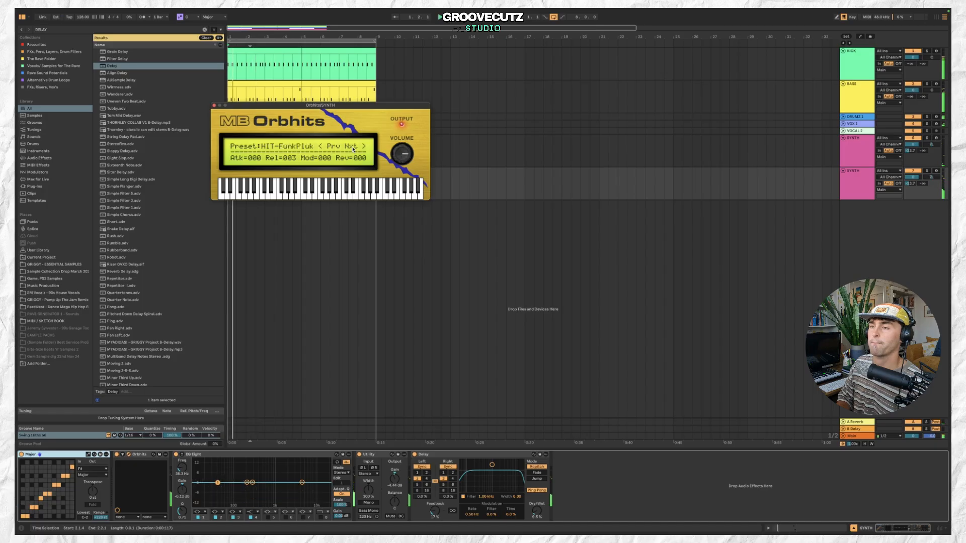
left_click(296, 147)
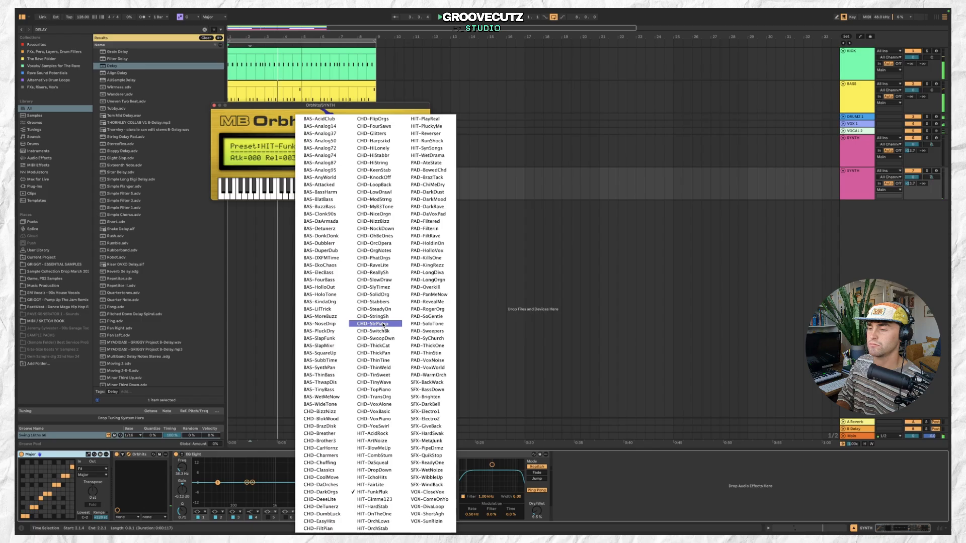
left_click(383, 323)
left_click(215, 106)
Play the arrangement from different points to audition the new synth layer.
scroll(250, 184, "up", 3)
left_click(251, 183)
key("space")
scroll(252, 183, "up", 1)
key("space")
left_click(263, 171)
key("space")
left_click(252, 182)
key("space")
key("space")
left_click(265, 169)
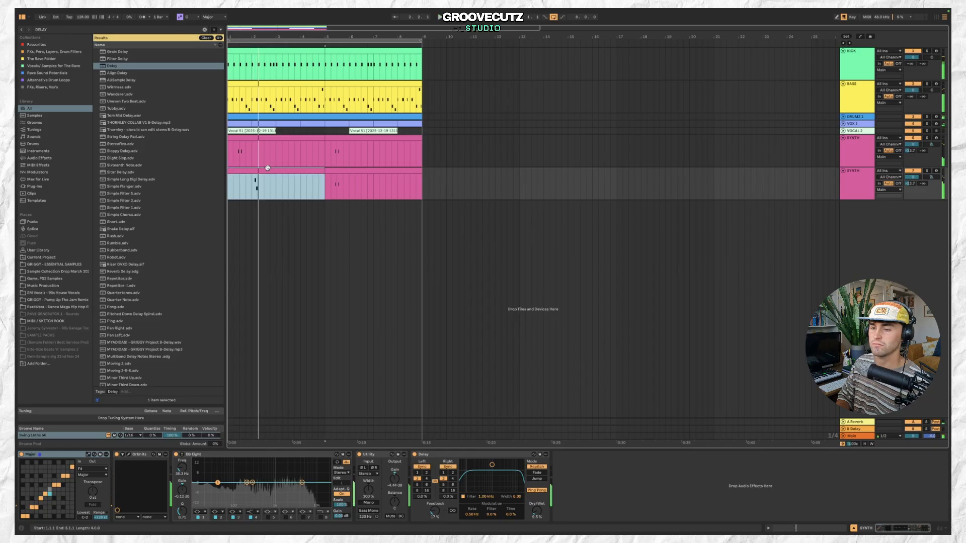
Reopen Orbhits and step forward to the CHD-SwoopDwn preset.
left_click(130, 455)
left_click(352, 146)
left_click(353, 146)
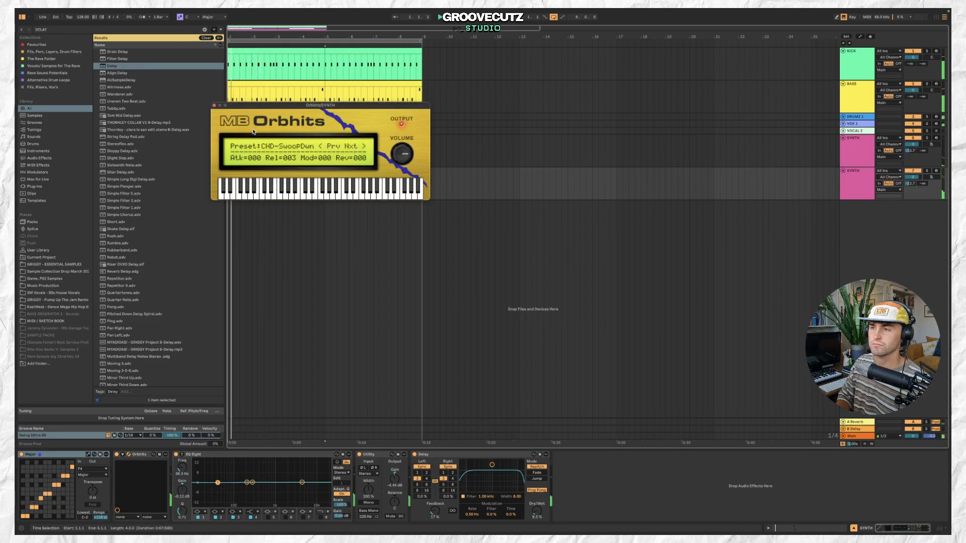
left_click(214, 106)
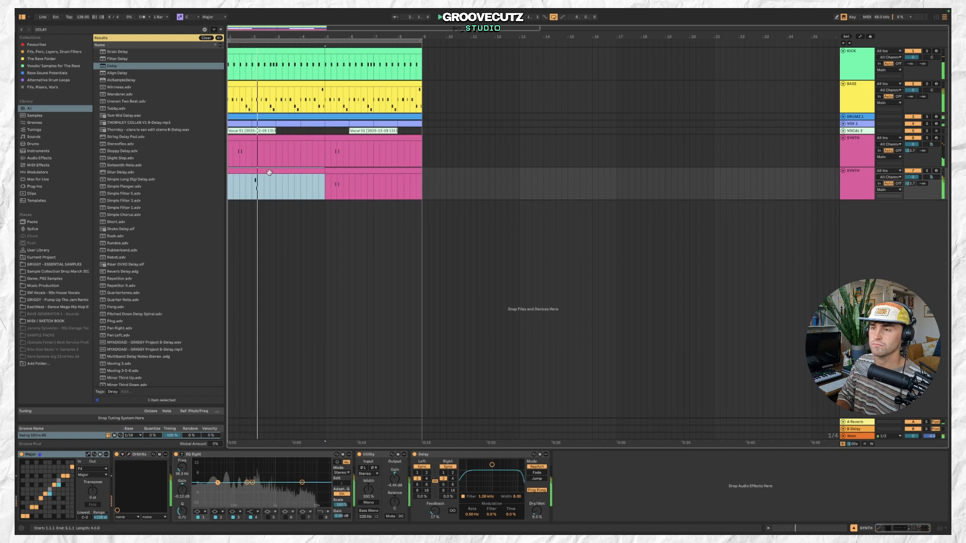
Open the duplicate SYNTH clip and transpose its two notes up an octave.
double_click(270, 170)
left_click(247, 183)
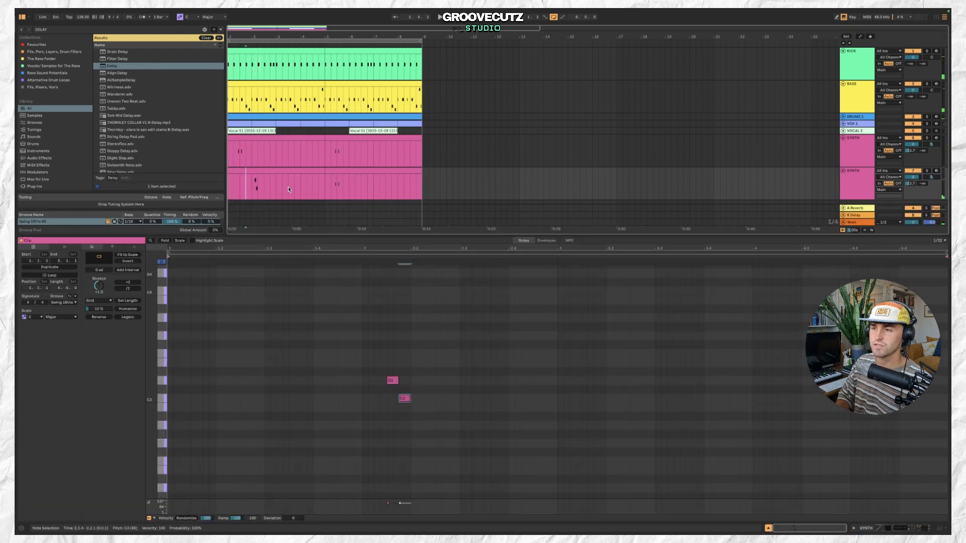
scroll(242, 165, "up", 3)
left_click_drag(230, 165, 257, 166)
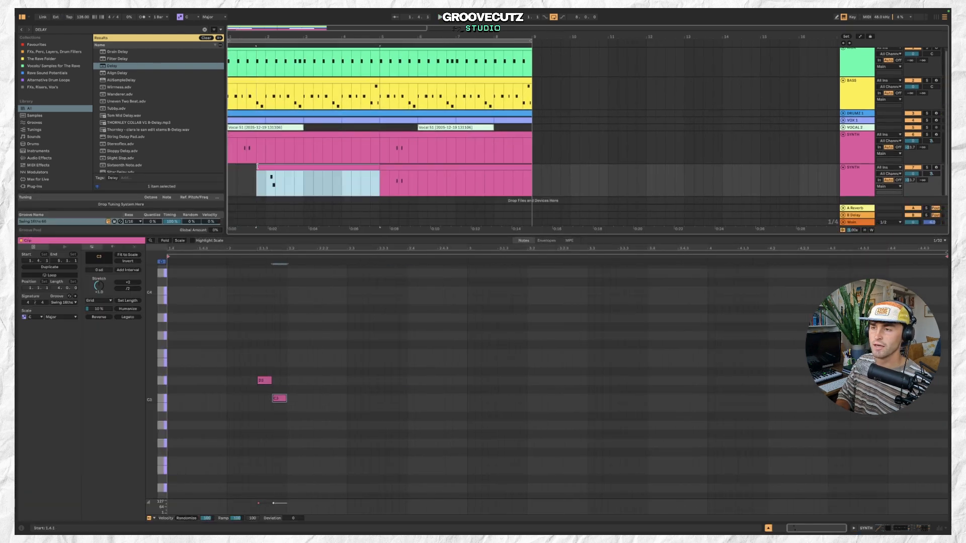
key("space")
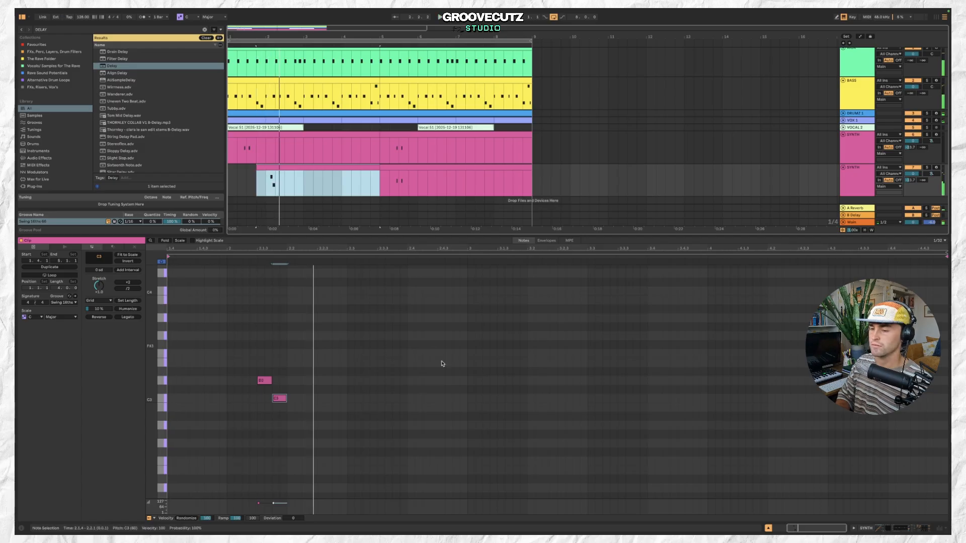
left_click_drag(261, 362, 310, 410)
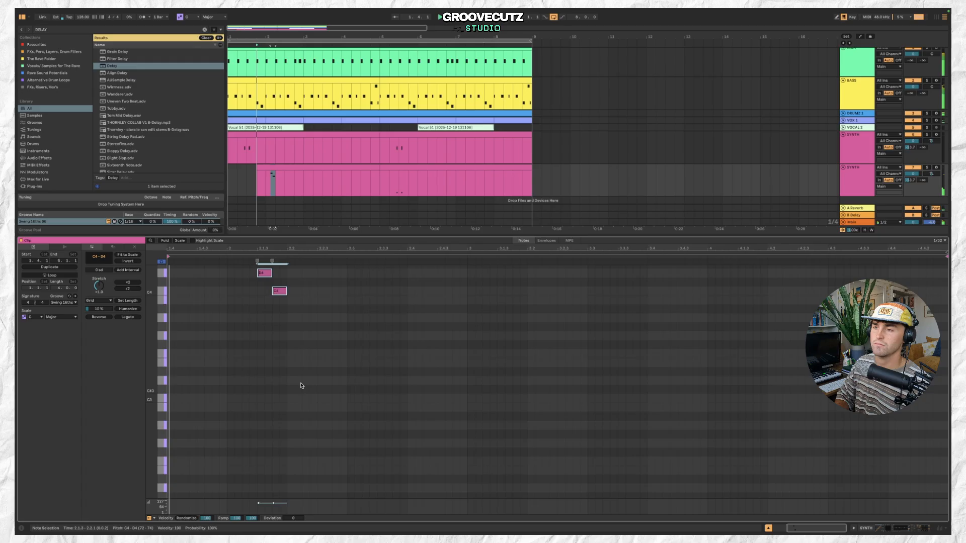
Delete the clip's notes and place a single note at the very start of the duplicate SYNTH clip.
left_click(253, 135)
left_click_drag(288, 167, 251, 166)
scroll(257, 155, "down", 5)
key("space")
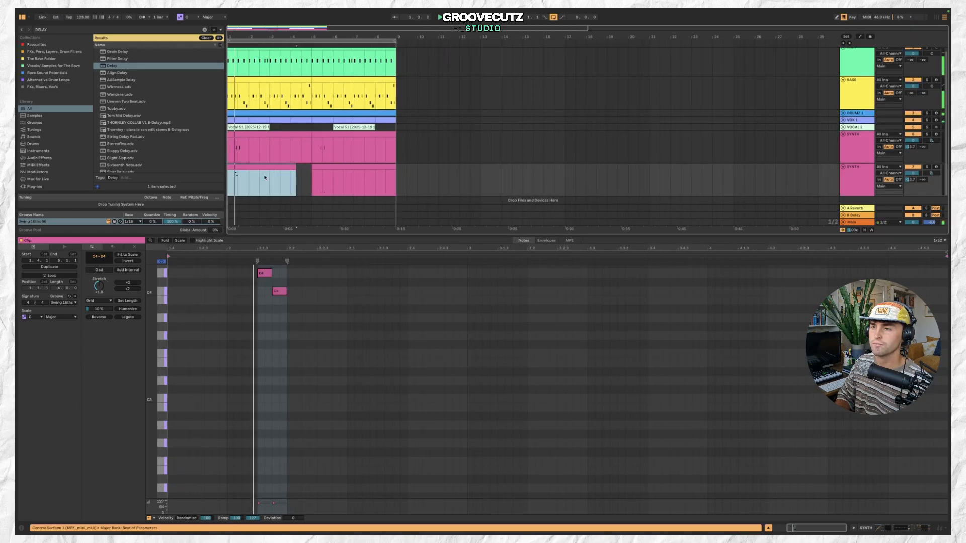
double_click(265, 273)
double_click(283, 300)
double_click(279, 291)
double_click(283, 300)
double_click(170, 354)
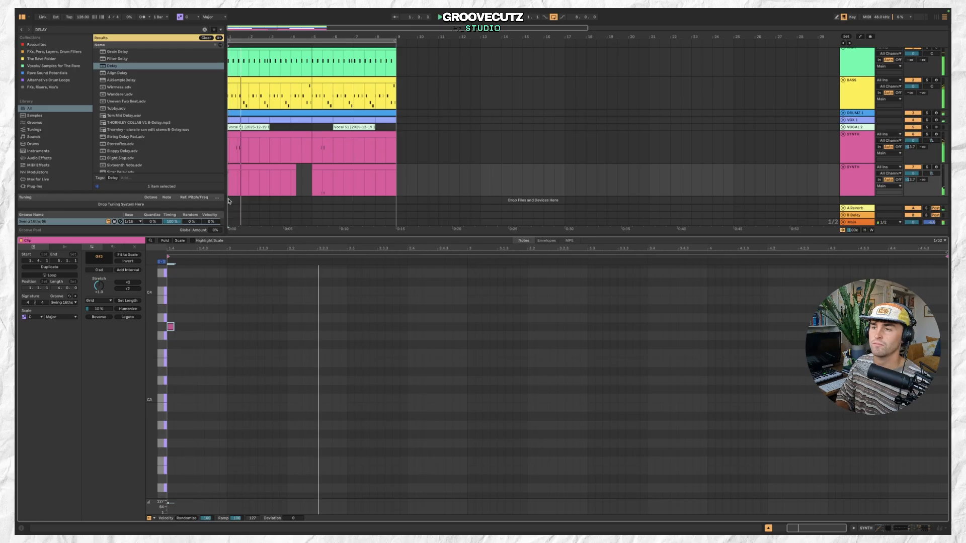
Trim the duplicate SYNTH clip to a short stab and duplicate it along the track.
left_click(290, 166)
left_click_drag(278, 165, 250, 167)
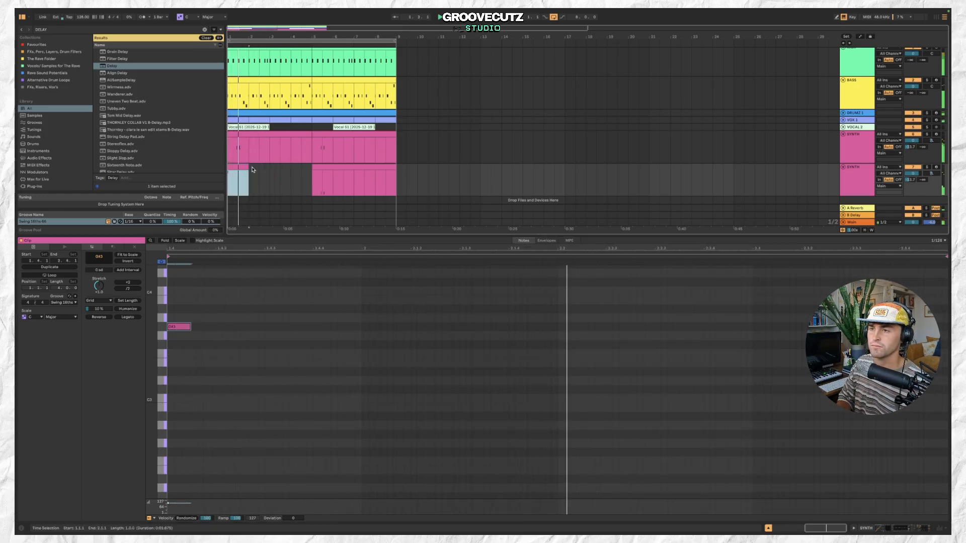
key("ctrl+d")
left_click_drag(255, 165, 220, 174)
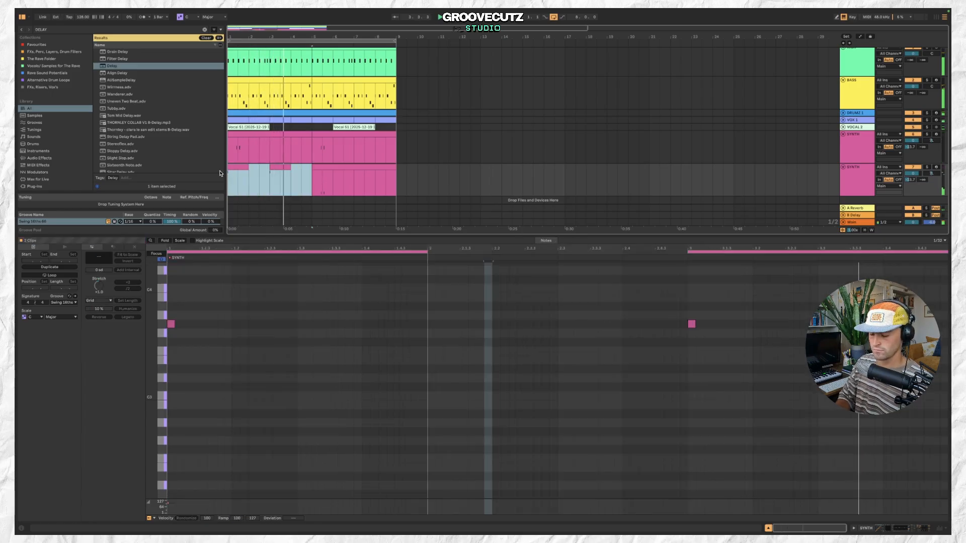
left_click(331, 166)
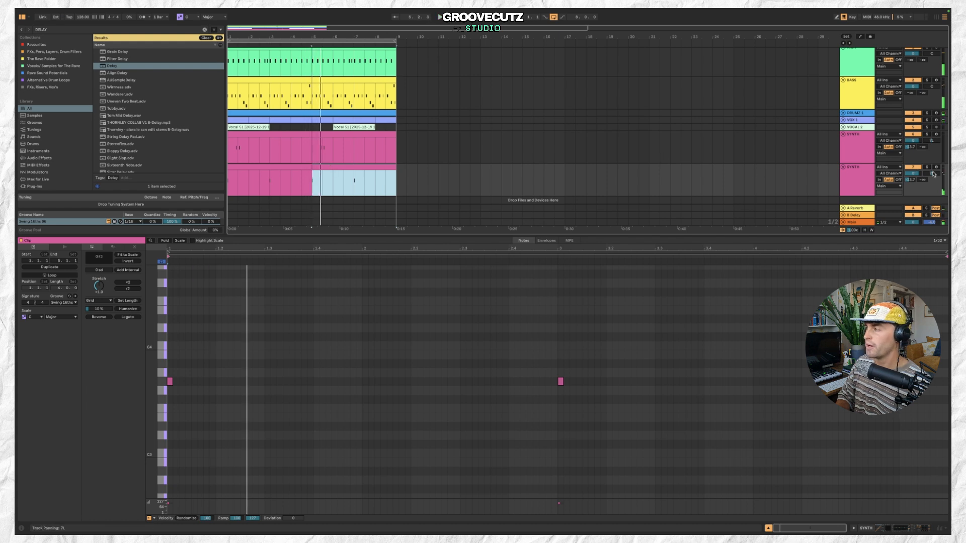
Select all notes in the duplicate SYNTH clip and lengthen them slightly.
left_click_drag(934, 174, 934, 166)
left_click(857, 181)
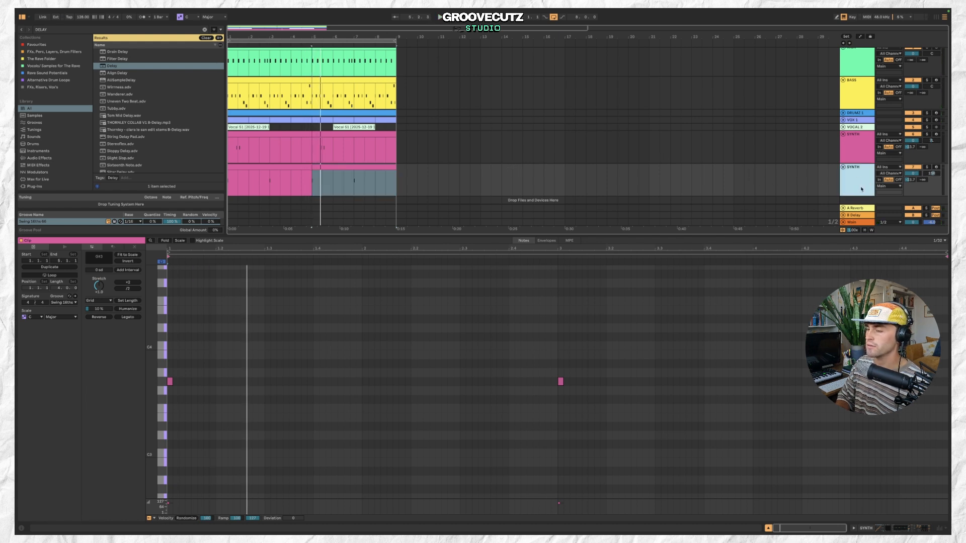
left_click(169, 381)
key("ctrl+a")
left_click_drag(172, 382, 184, 382)
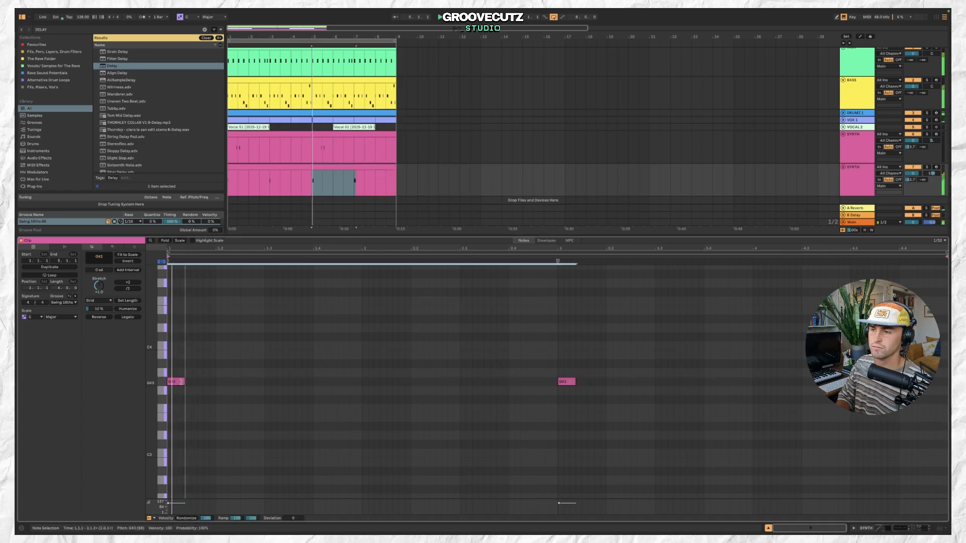
Check the SYNTH tracks' clips and delay, then fold both SYNTH tracks in the arrangement.
left_click(854, 192)
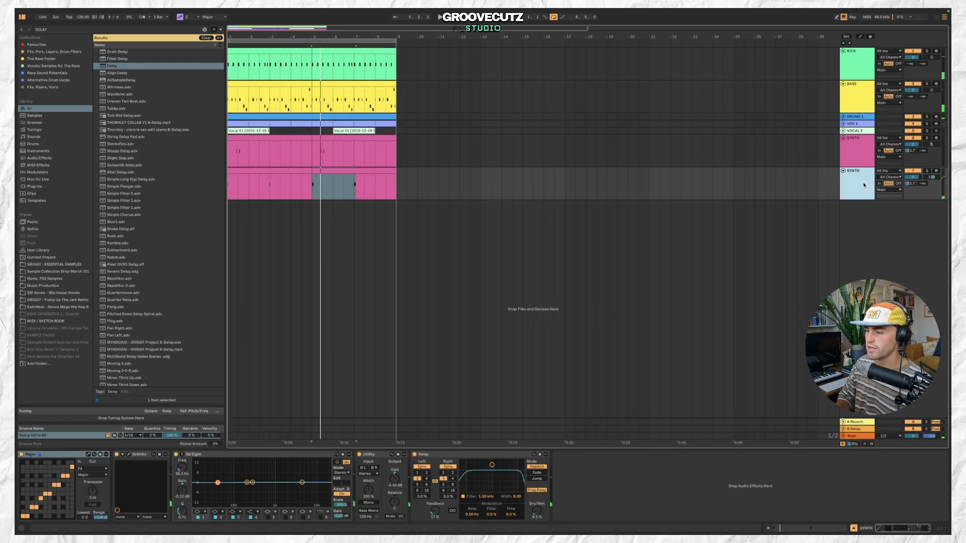
left_click(536, 511)
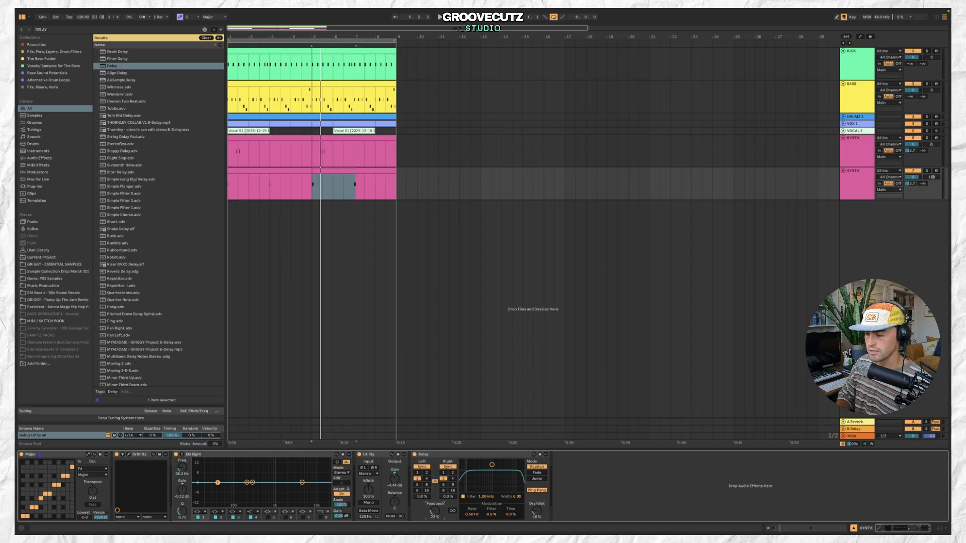
left_click(320, 170)
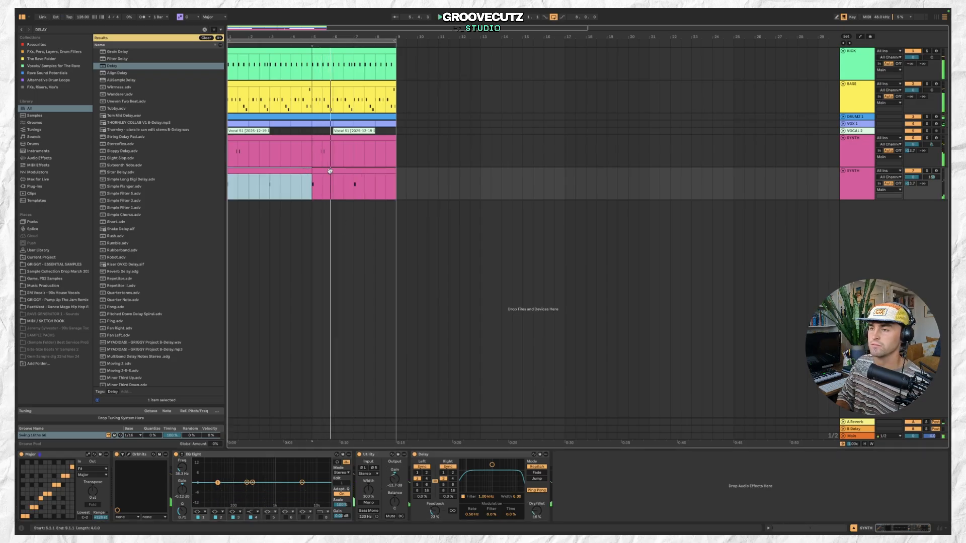
left_click(305, 171)
left_click(378, 146)
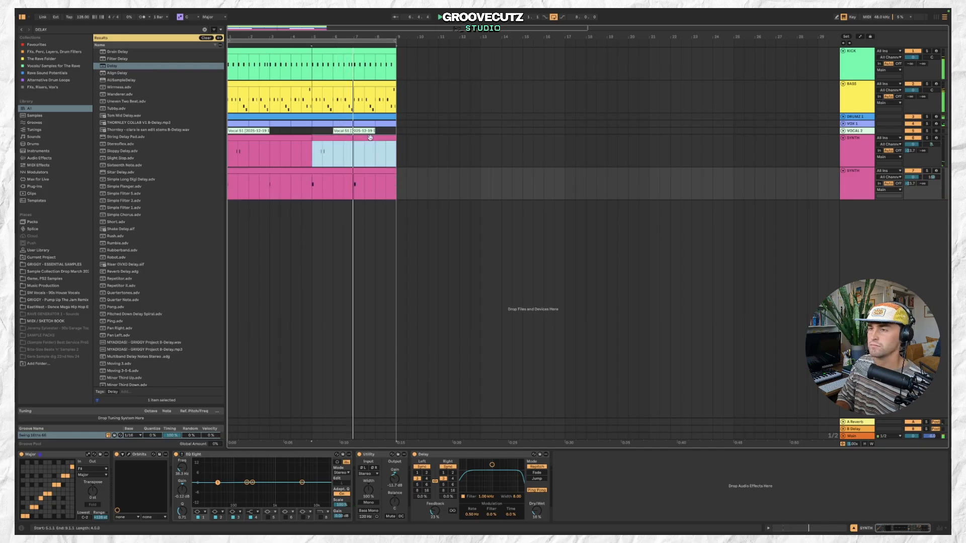
left_click(270, 139, "shift")
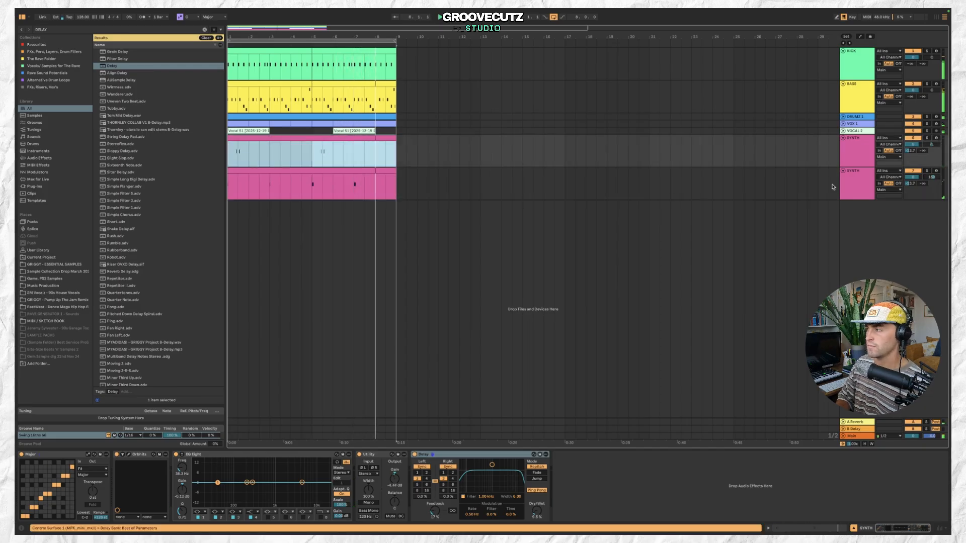
left_click(844, 170)
left_click(843, 138)
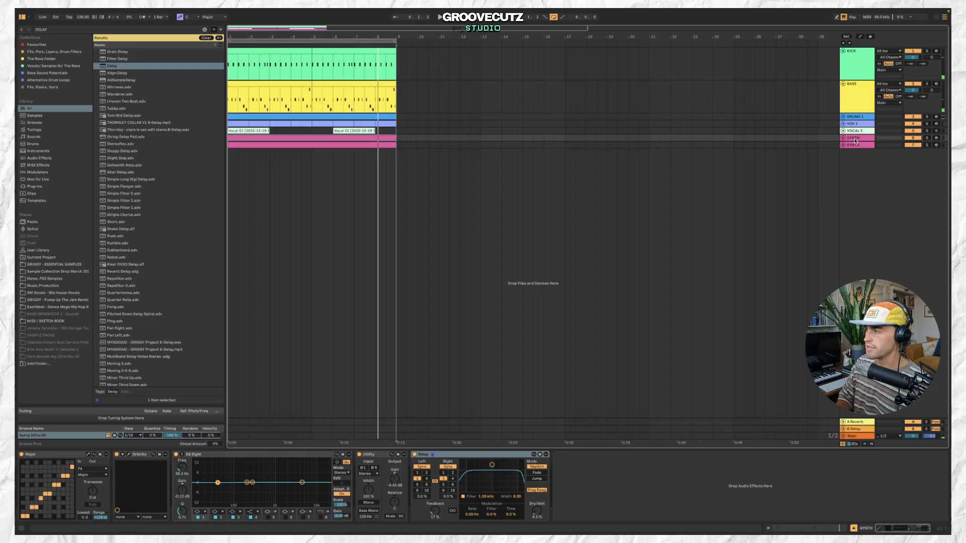
Insert a new MIDI track and create an empty MIDI clip spanning the loop on it.
mouse_move(297, 10)
left_click(91, 12)
left_click(120, 29)
key("plus")
left_click(273, 160)
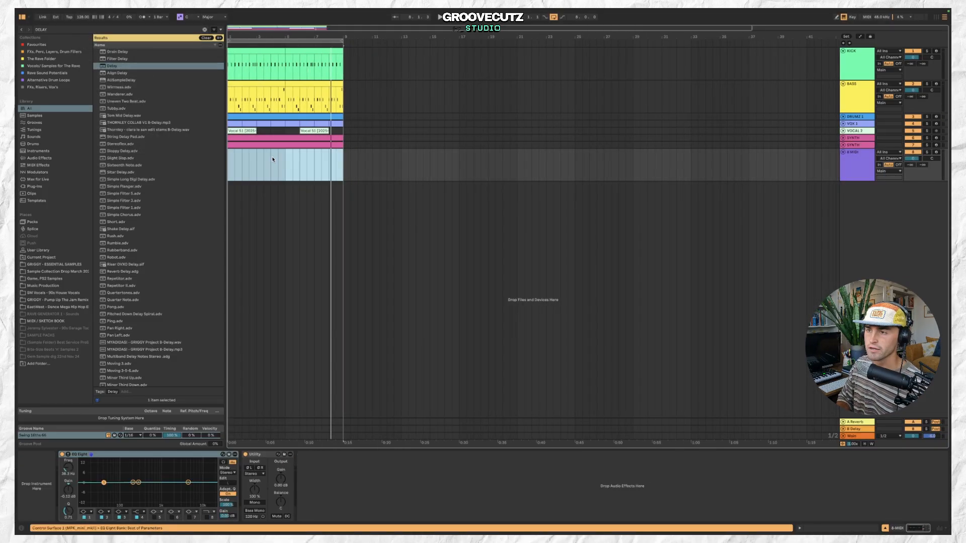
double_click(234, 151)
left_click_drag(239, 153, 341, 158)
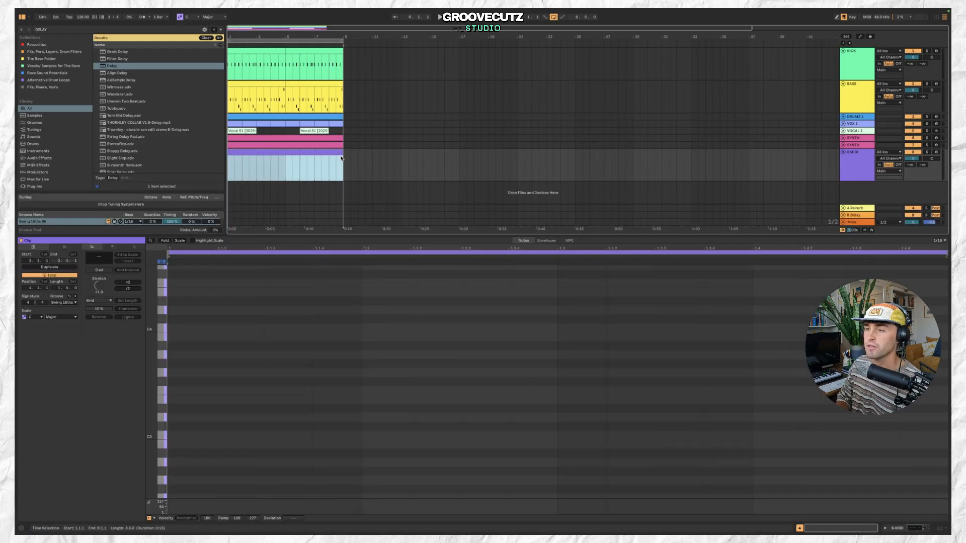
Rename the second SYNTH track to SYNTH 2 and copy its Orbhits instrument.
left_click(861, 145)
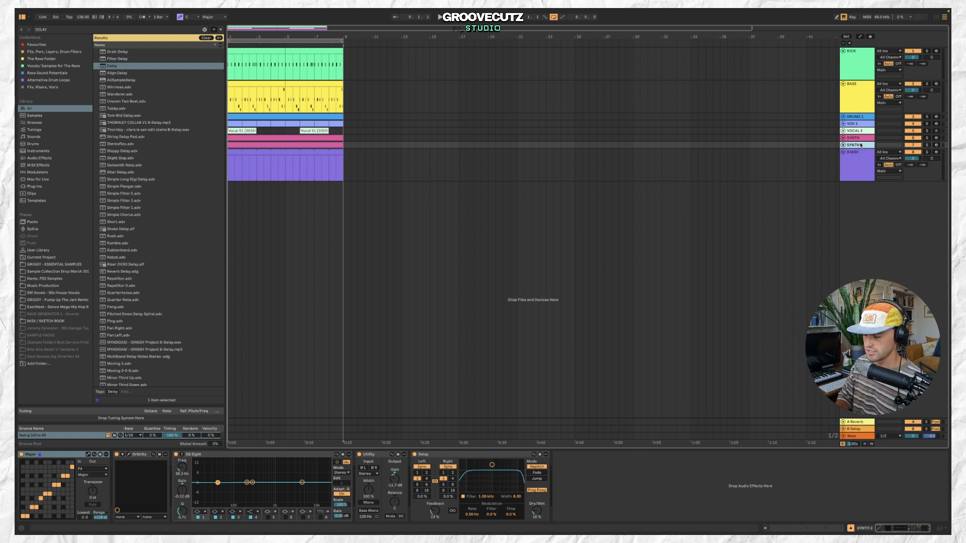
double_click(861, 145)
left_click(132, 456)
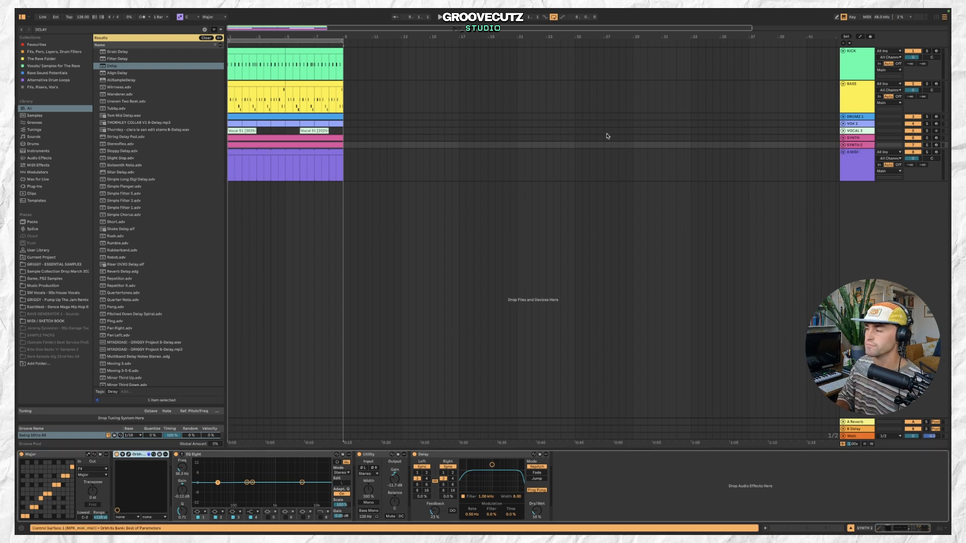
Paste the Orbhits instrument onto the new MIDI track.
left_click(861, 164)
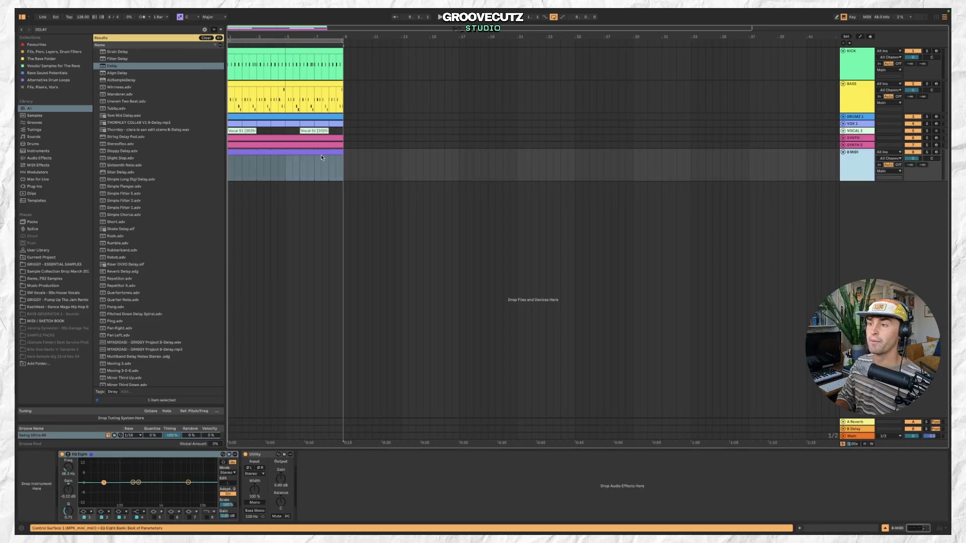
left_click(46, 480)
key("super+v")
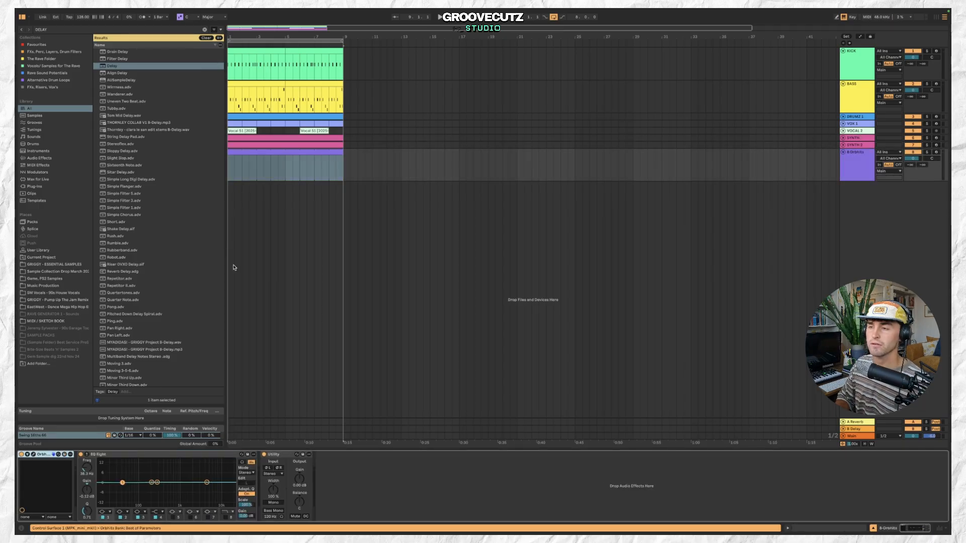
Copy the Major scale device from SYNTH 2 and paste it onto the new track.
left_click(866, 146)
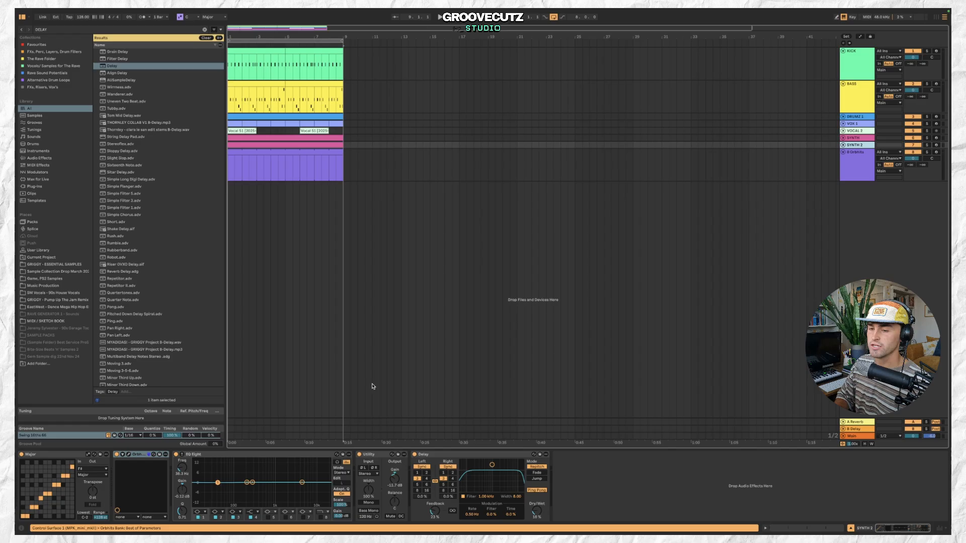
left_click(52, 459)
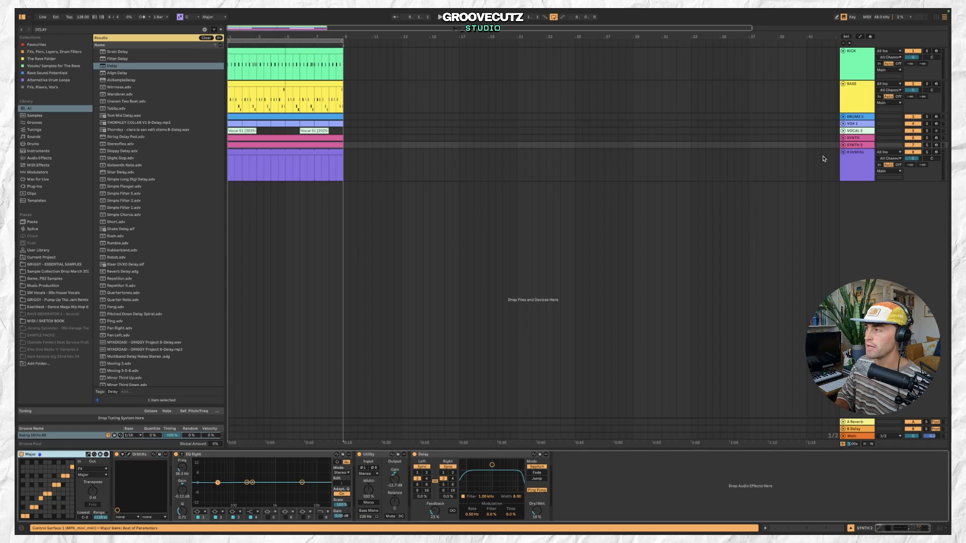
left_click(851, 175)
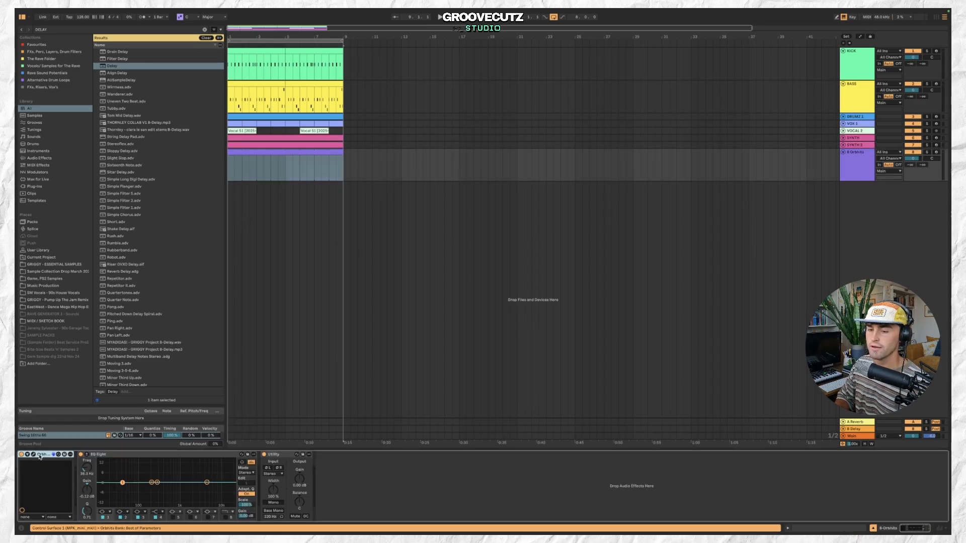
key("ctrl+v")
Open the new track's Orbhits and load the PAD-FiltRave preset.
left_click(245, 154)
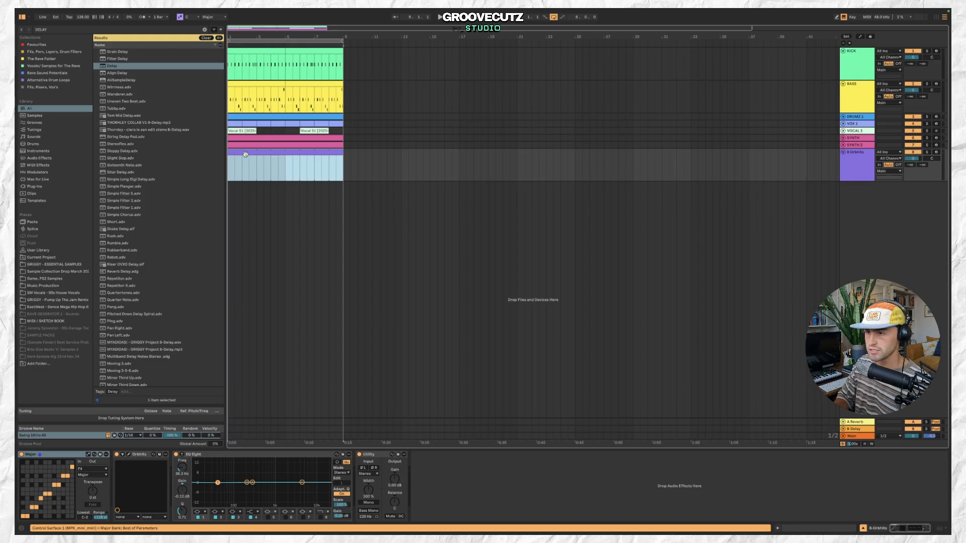
left_click(128, 455)
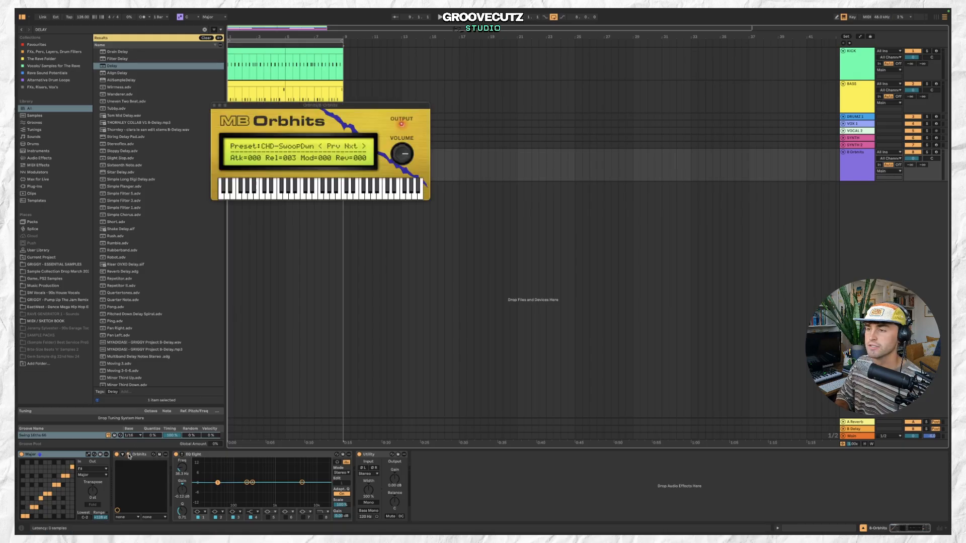
left_click(295, 151)
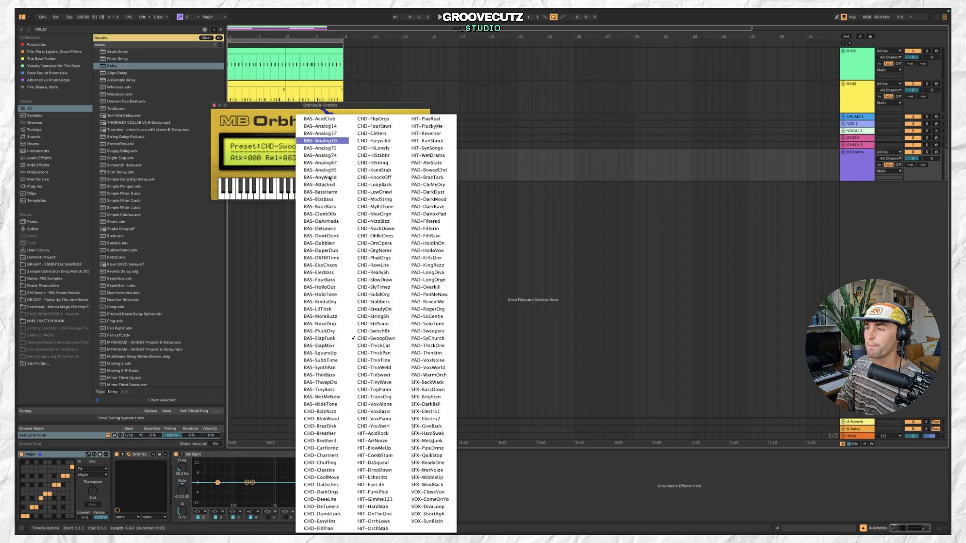
left_click(438, 236)
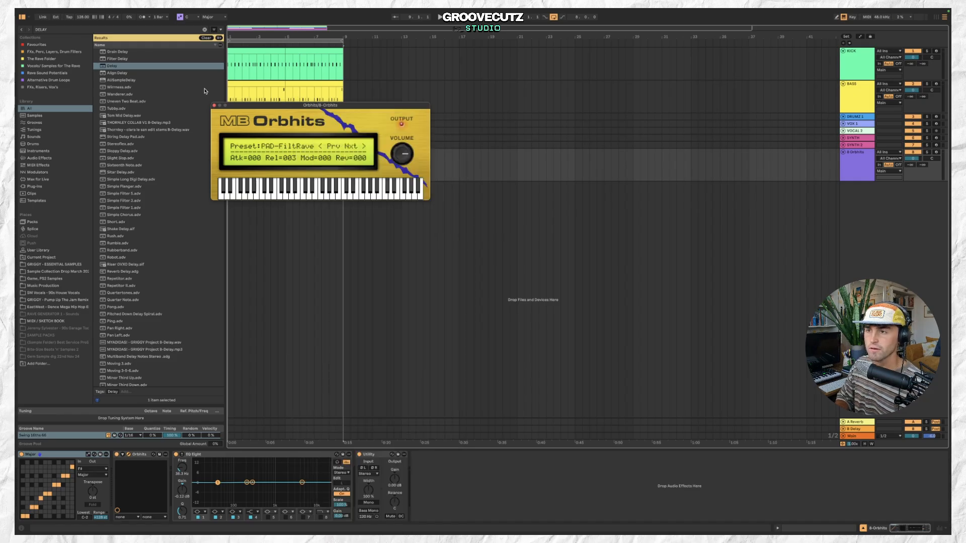
left_click(214, 106)
Draw one long pad note across the new clip and shift it up an octave.
double_click(276, 152)
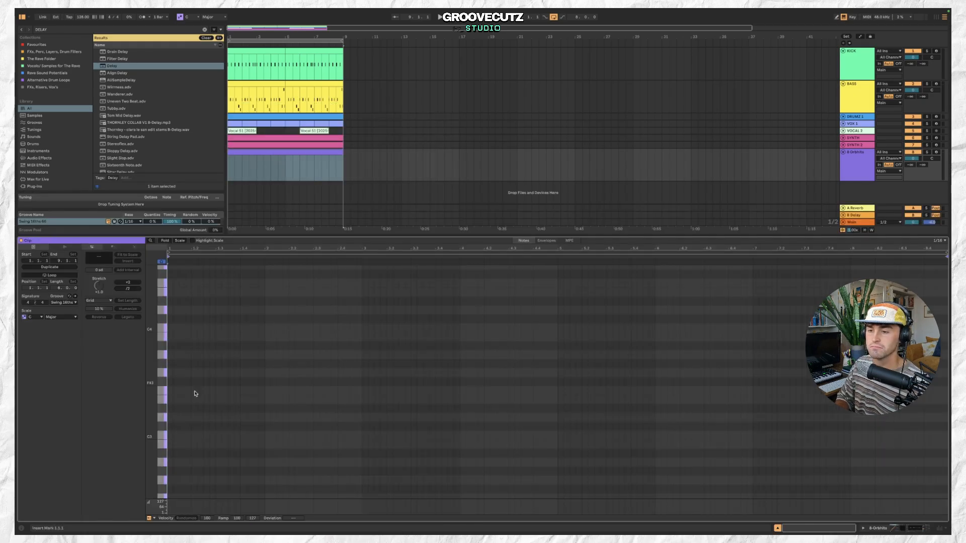
key("space")
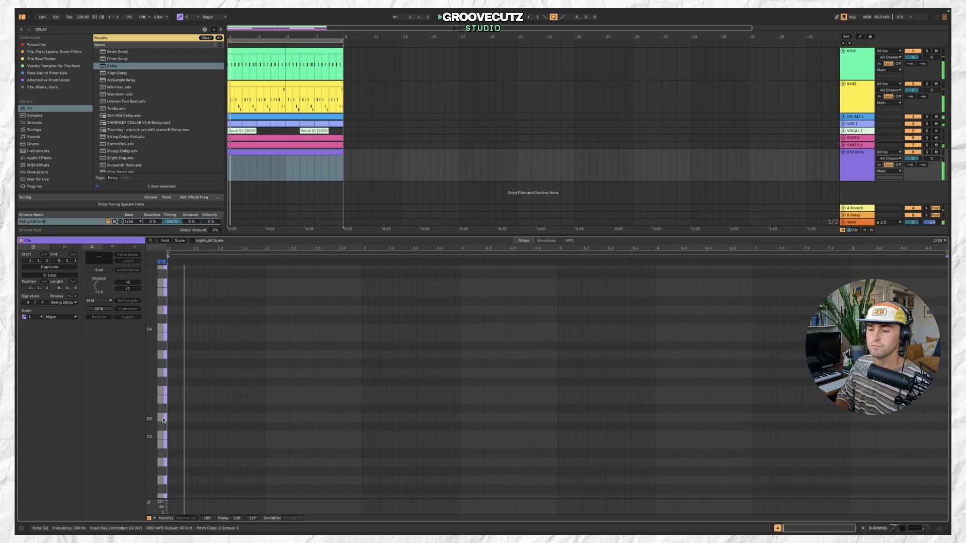
left_click(173, 419)
double_click(170, 419)
left_click_drag(170, 417, 456, 463)
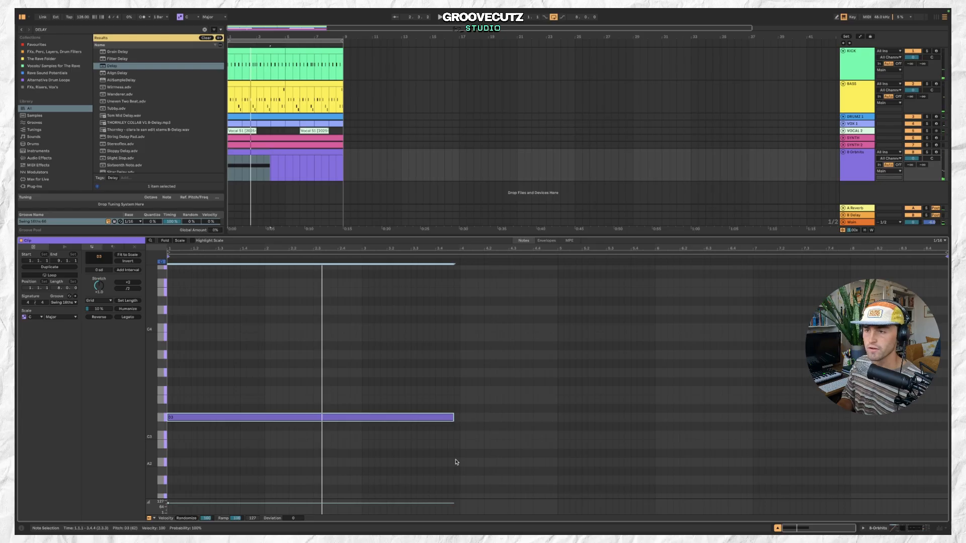
key("shift+Up")
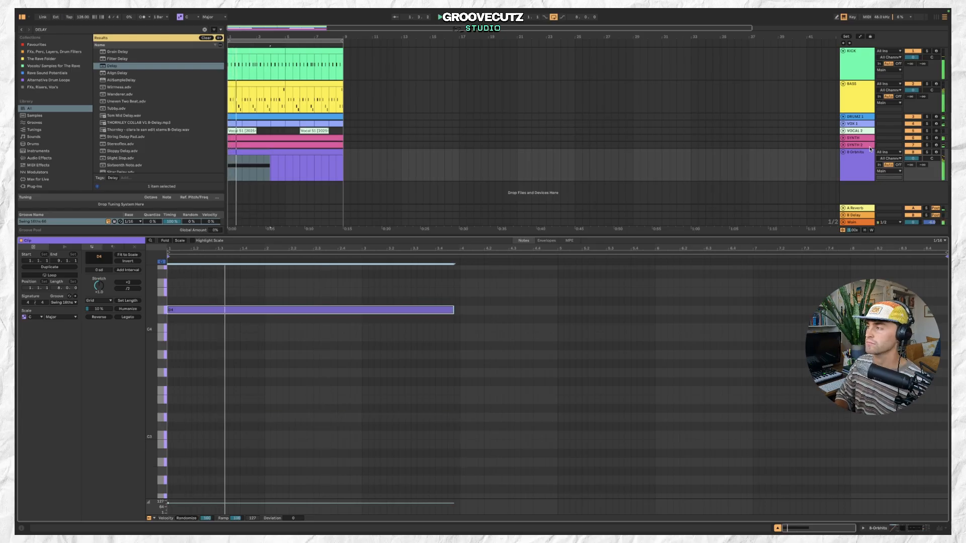
Set the new track's Utility gain to -6.11 dB.
key("shift+Tab")
left_click_drag(394, 478, 394, 458)
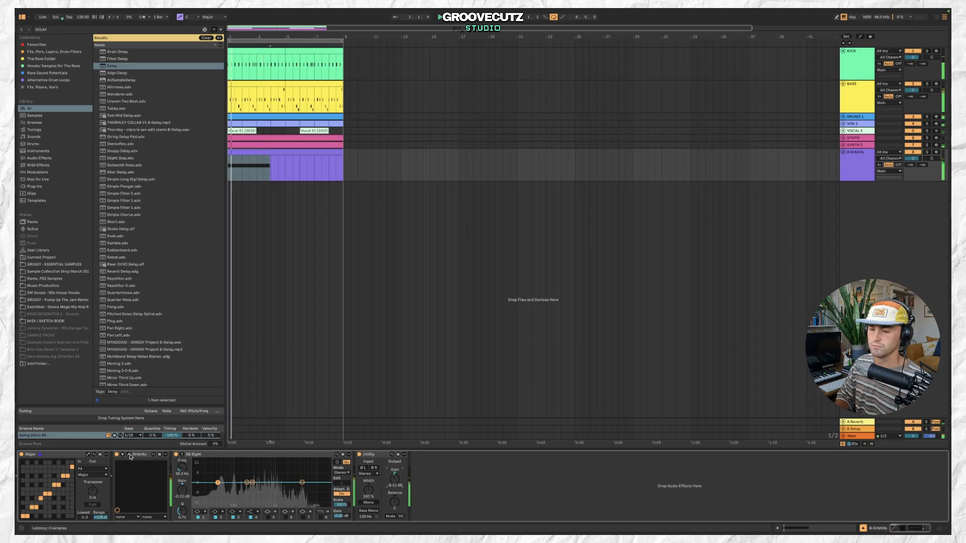
Switch the new track's Orbhits to the PAD-PanMeNow preset and raise the track's volume.
left_click(129, 455)
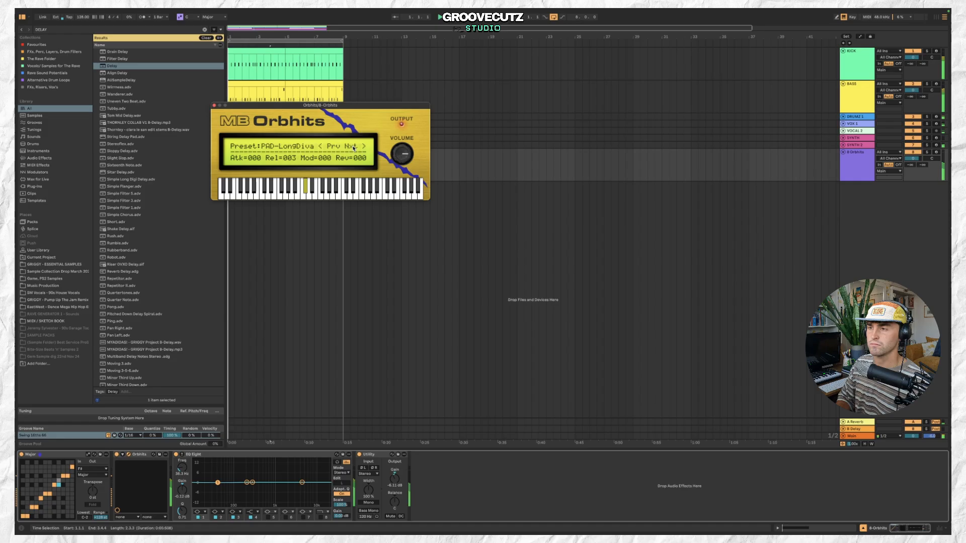
left_click(354, 147)
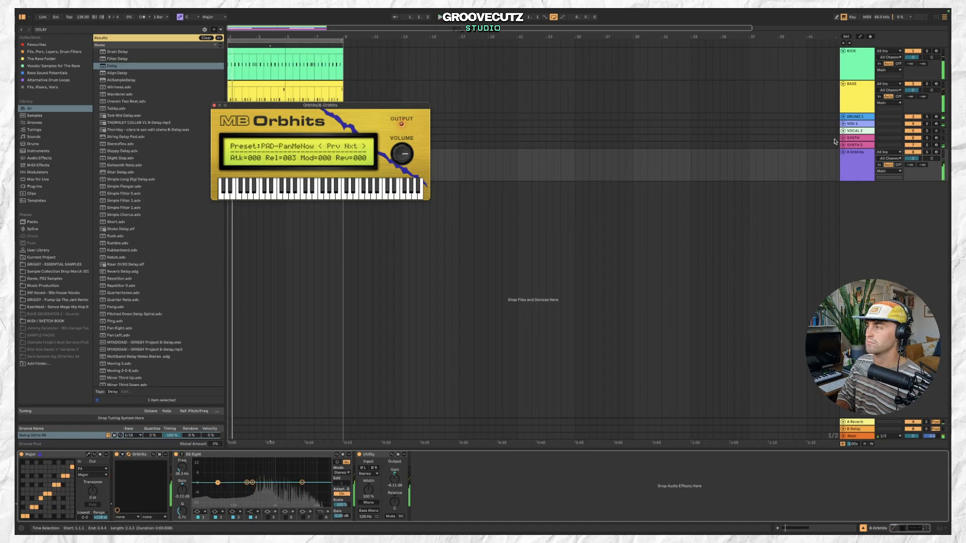
left_click_drag(912, 165, 912, 151)
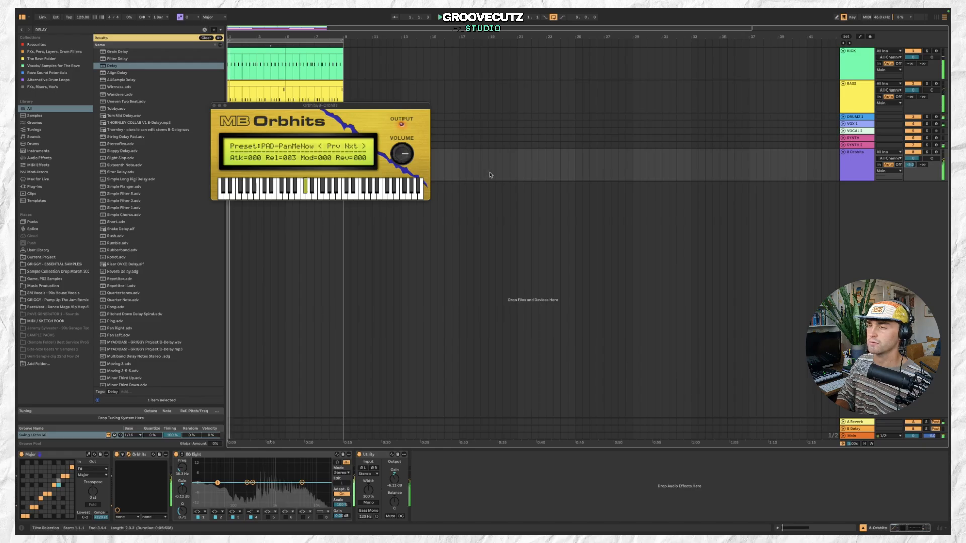
left_click(214, 107)
Open the new clip and delete its long pad note.
left_click(266, 153)
double_click(262, 166)
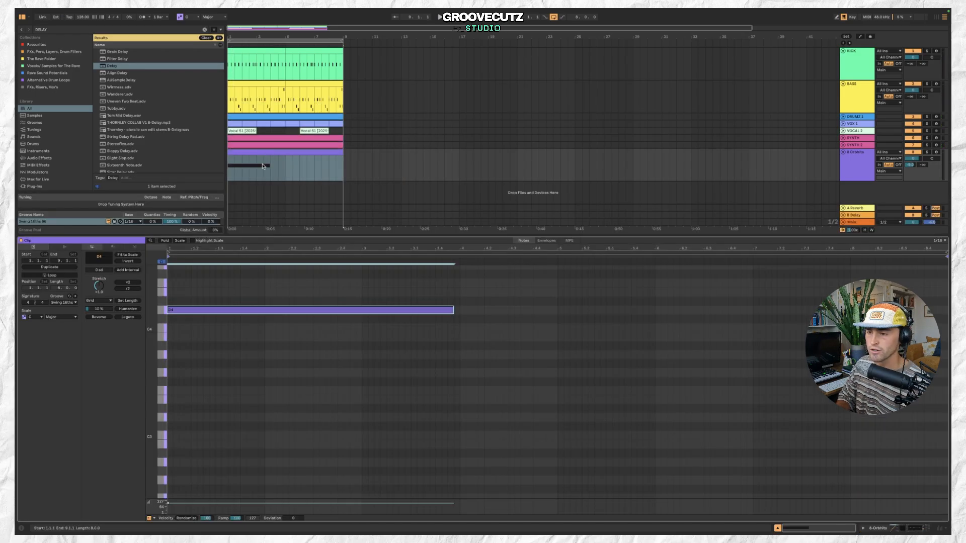
double_click(212, 310)
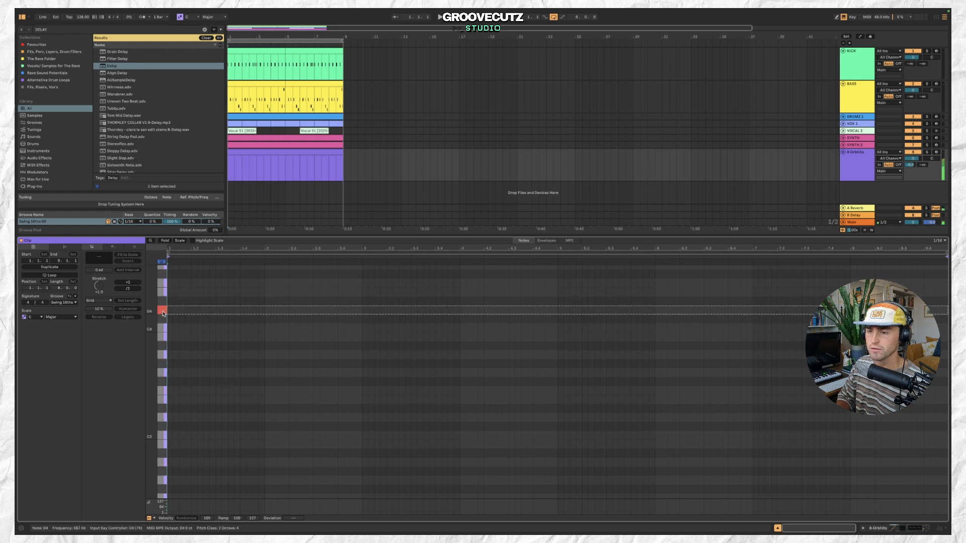
Audition notes on the clip's piano keyboard while starting and stopping playback.
left_click(162, 363)
key("space")
key("space")
left_click(163, 373)
left_click(163, 364)
left_click(163, 364)
key("space")
Place a short F#3 note partway through the new clip and show the track's devices.
left_click(273, 159)
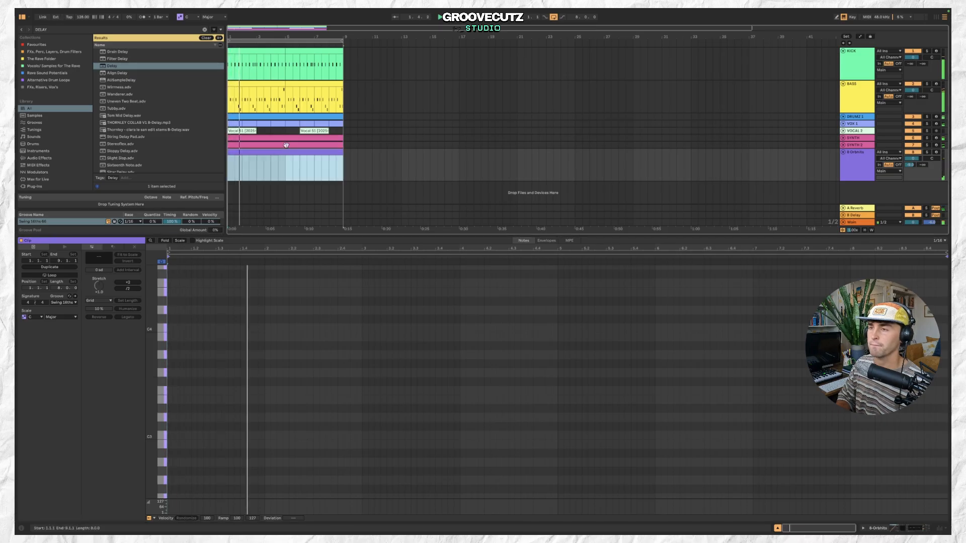
key("space")
double_click(359, 372)
left_click_drag(406, 373, 399, 383)
key("space")
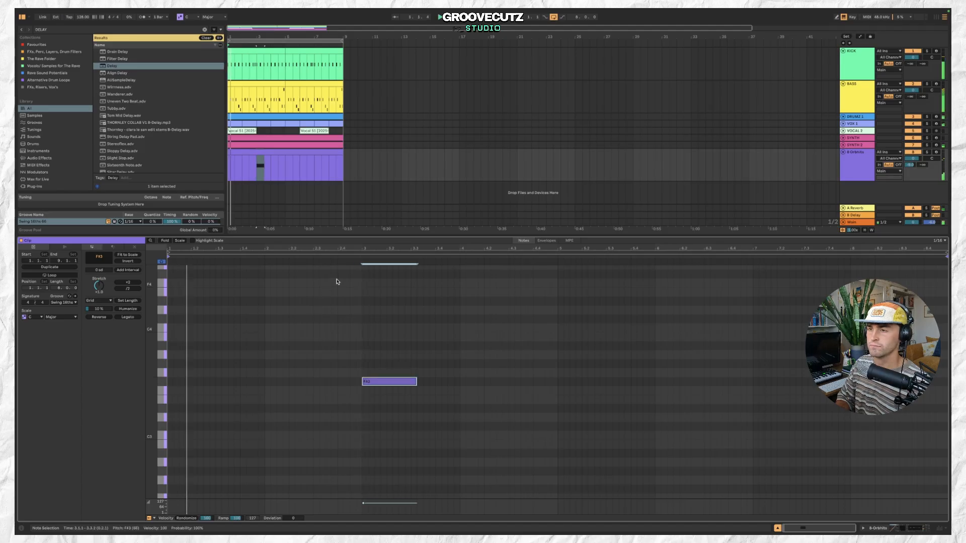
left_click(677, 154)
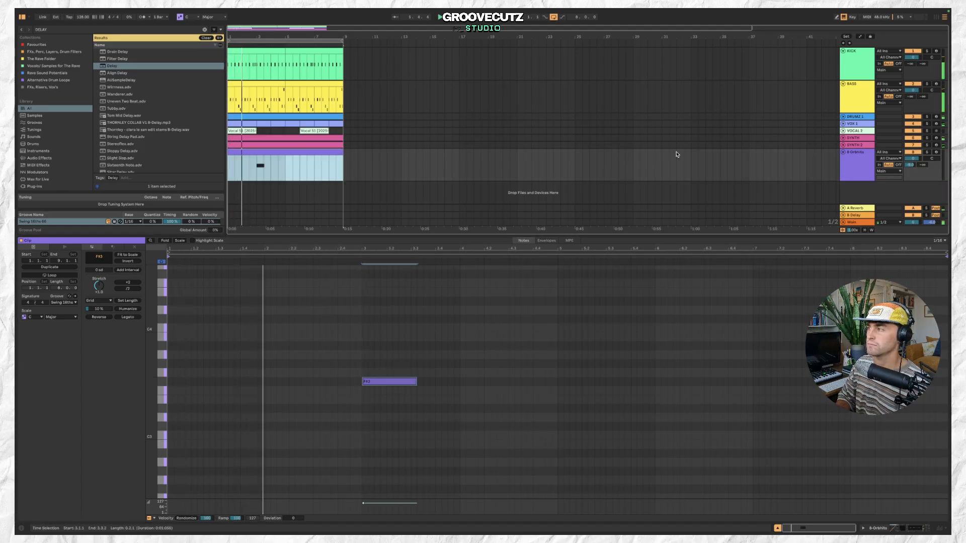
double_click(856, 160)
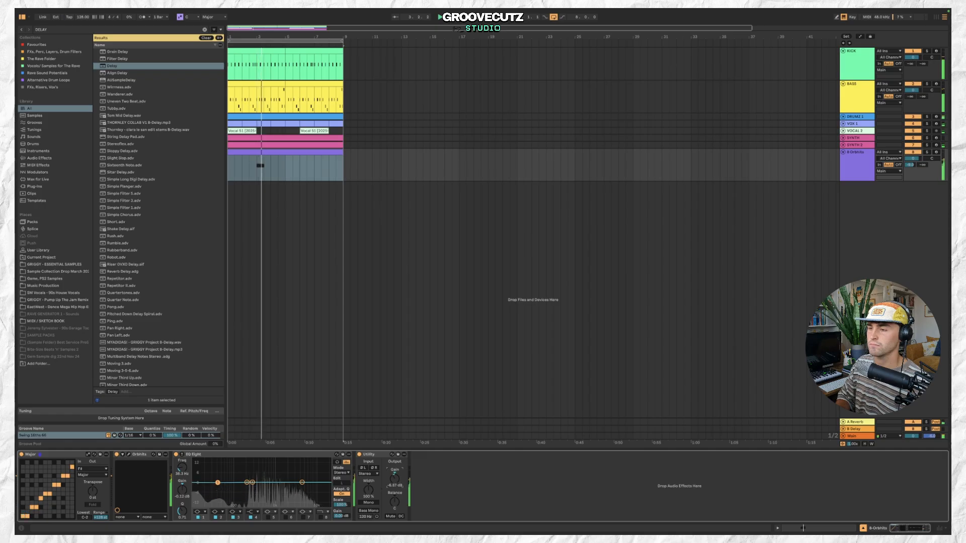
Move the new clip's note to a higher pitch, auditioning playback while trying and undoing another pitch change.
double_click(311, 152)
left_click_drag(388, 381, 387, 368)
key("space")
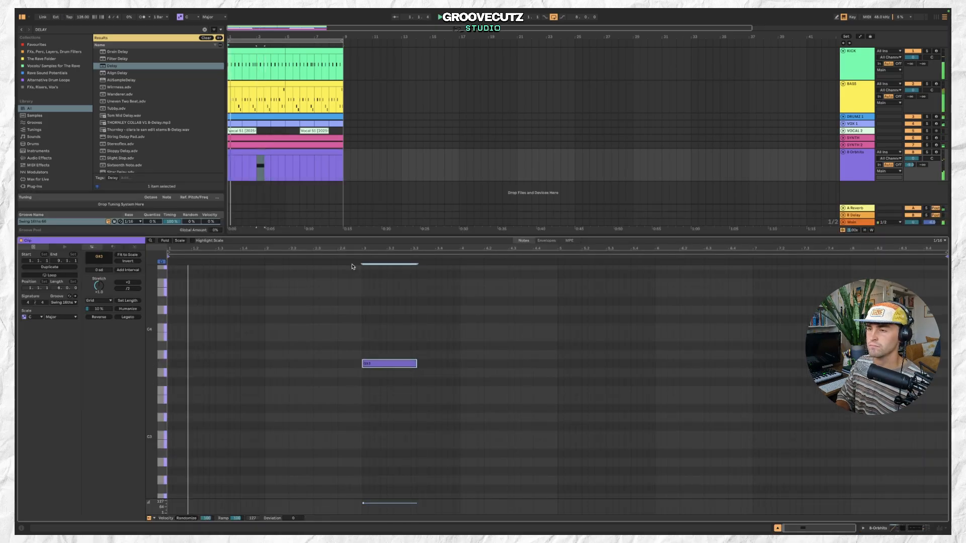
left_click(331, 153)
scroll(332, 155, "down", 2)
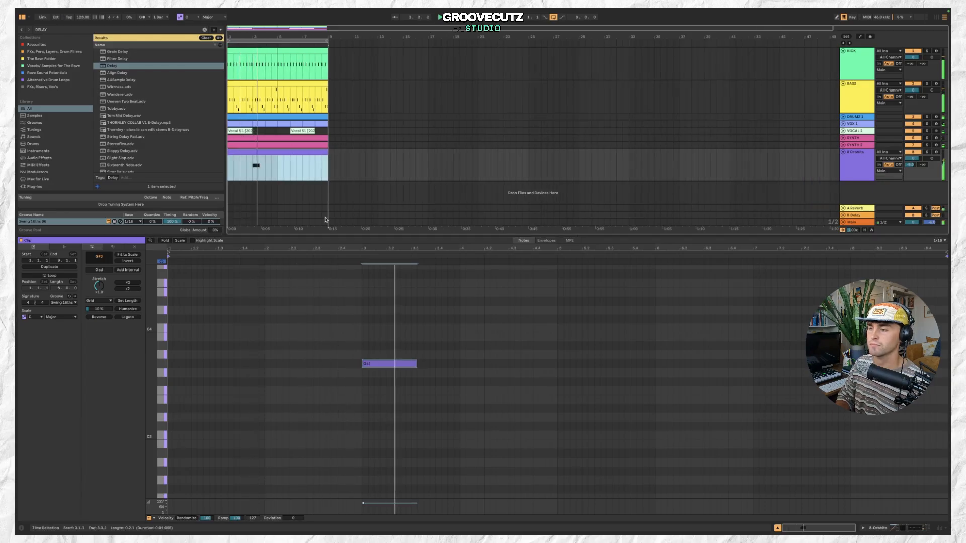
key("space")
mouse_move(386, 366)
left_mouse_down()
mouse_move(384, 398)
mouse_move(387, 382)
left_mouse_up()
key("space")
key("space")
key("super+z")
key("space")
Open the new track's Orbhits window and browse its preset list before closing it.
double_click(864, 153)
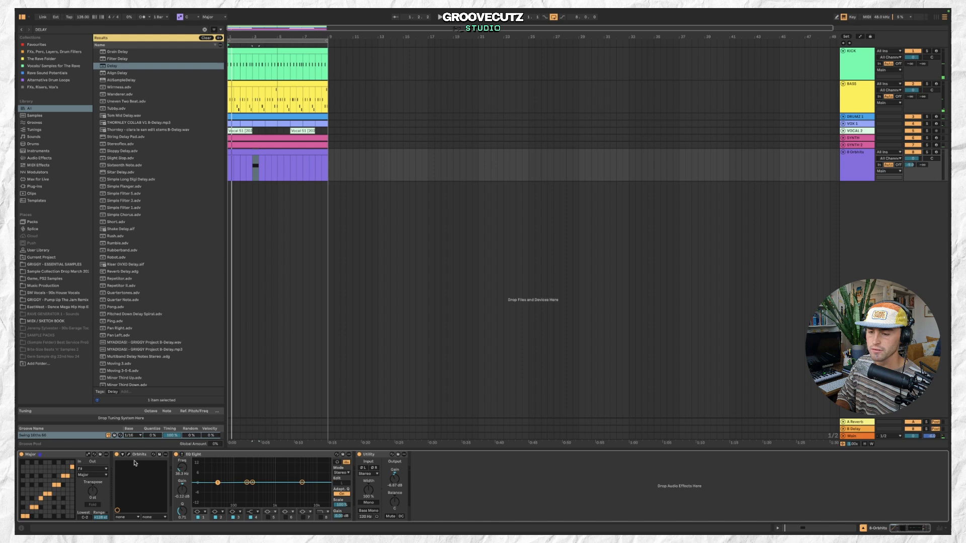
left_click(129, 455)
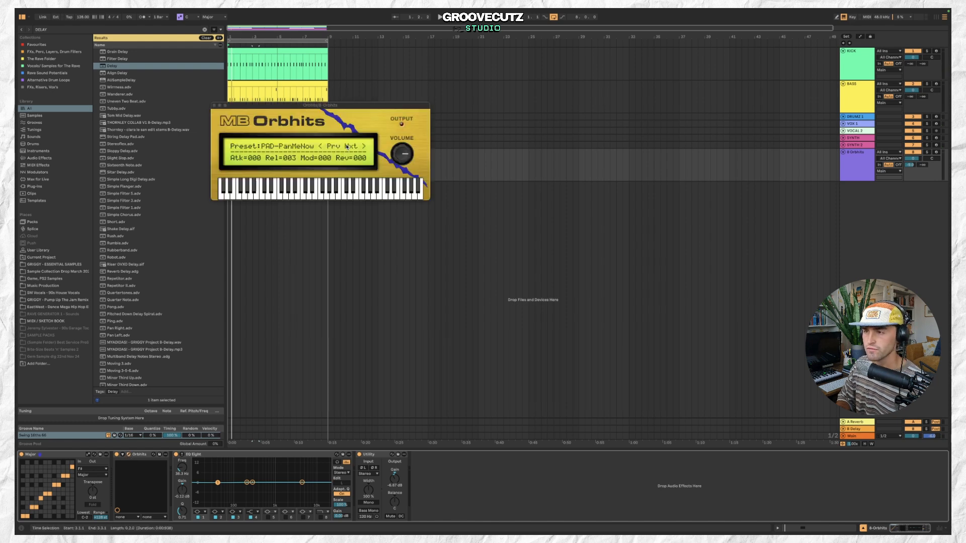
left_click(309, 147)
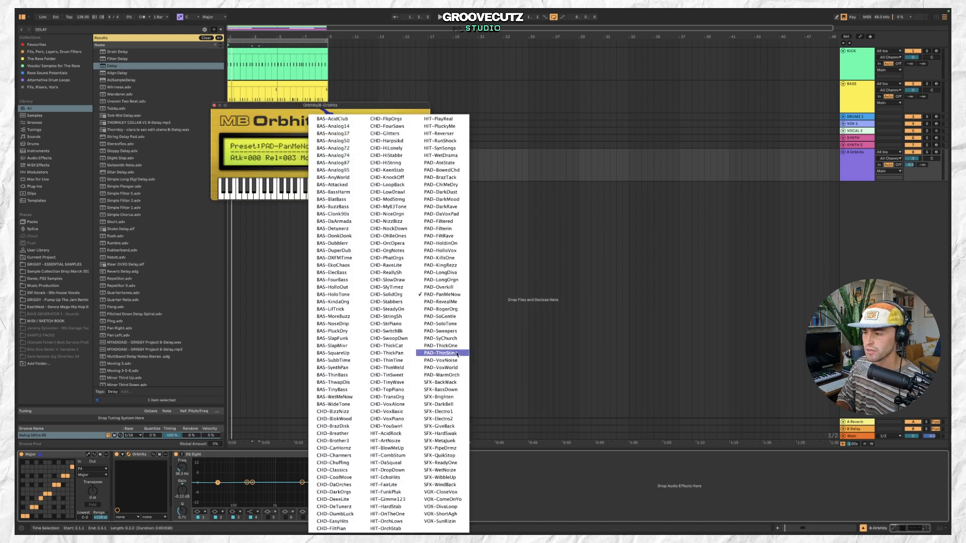
left_click(446, 374)
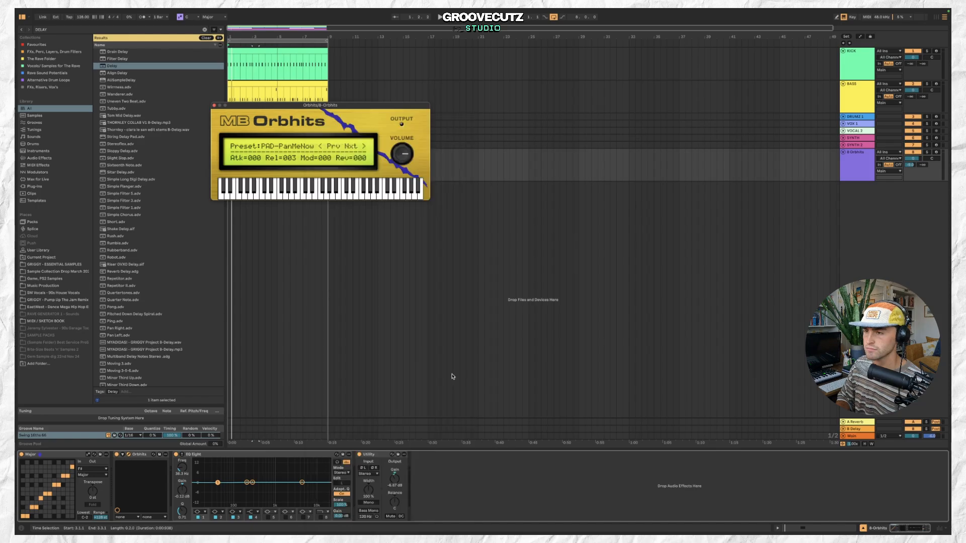
left_click(214, 105)
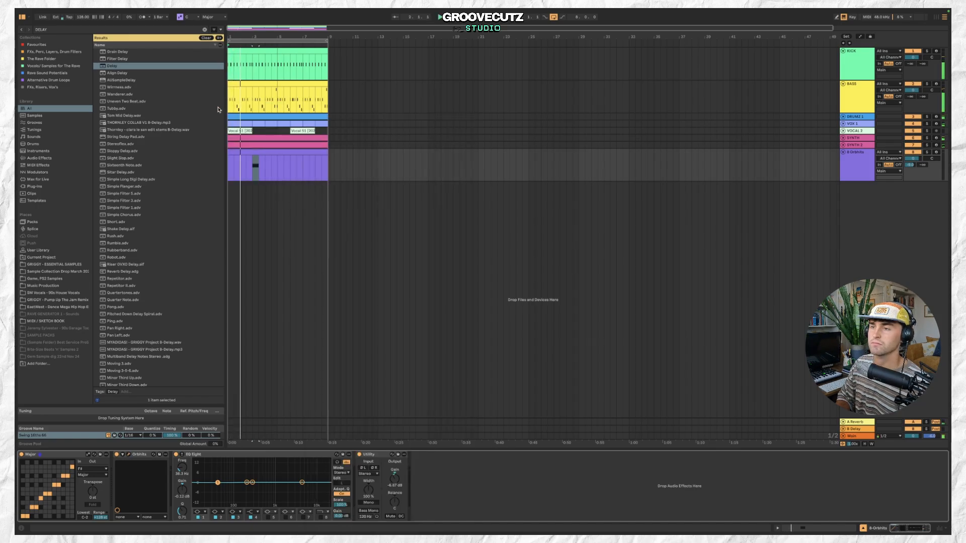
Delete the new Orbhits pad track.
left_click(298, 153)
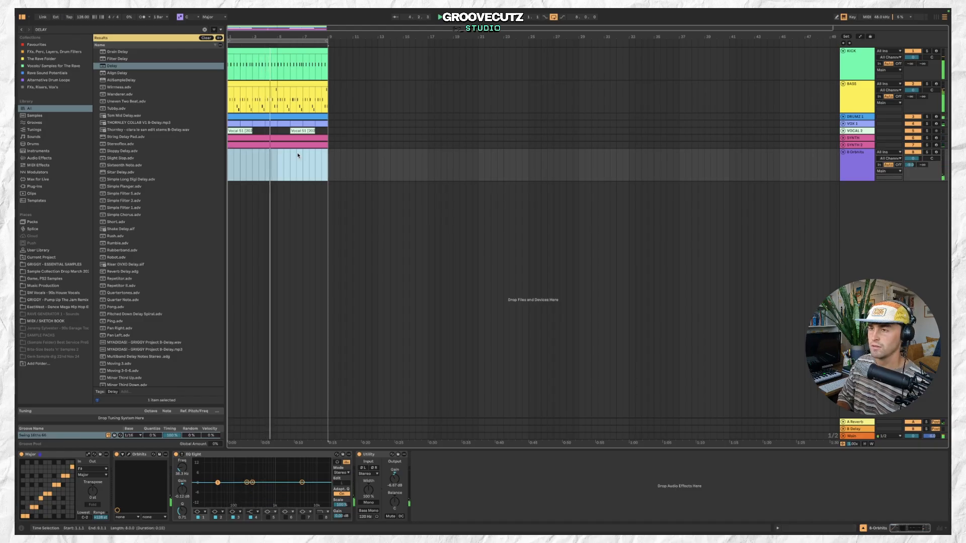
left_click(843, 153)
key("Delete")
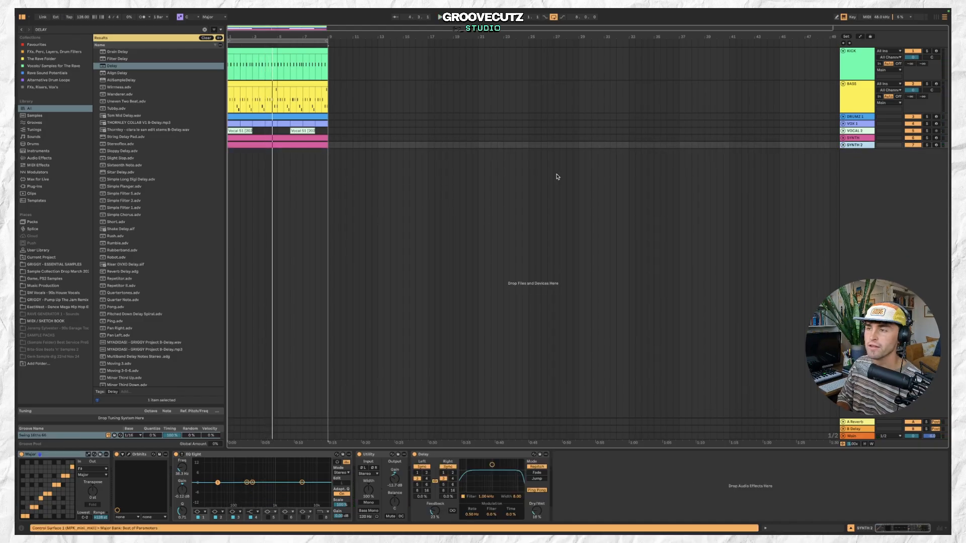
Fold the kick and bass tracks into compact lanes and play the arrangement.
scroll(307, 145, "down", 2)
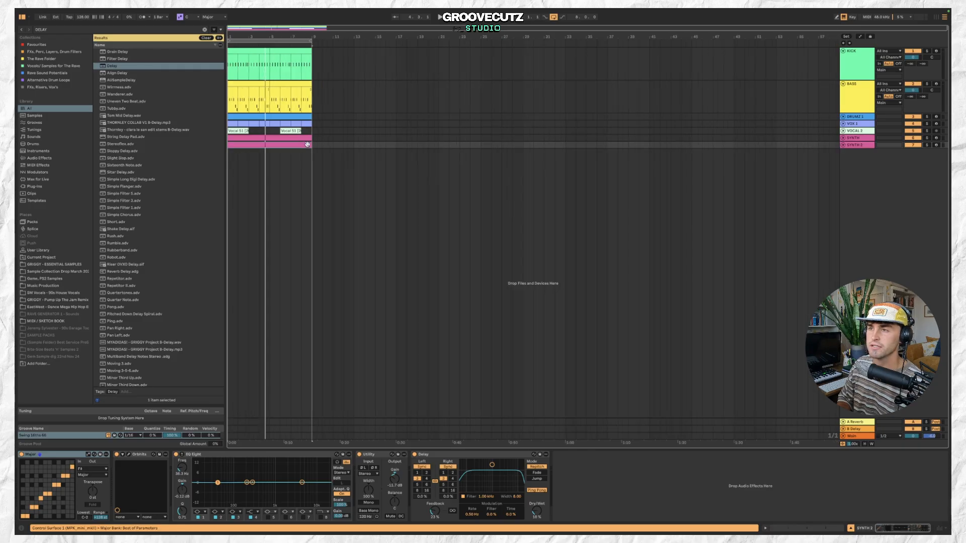
left_click(843, 51)
left_click(843, 58)
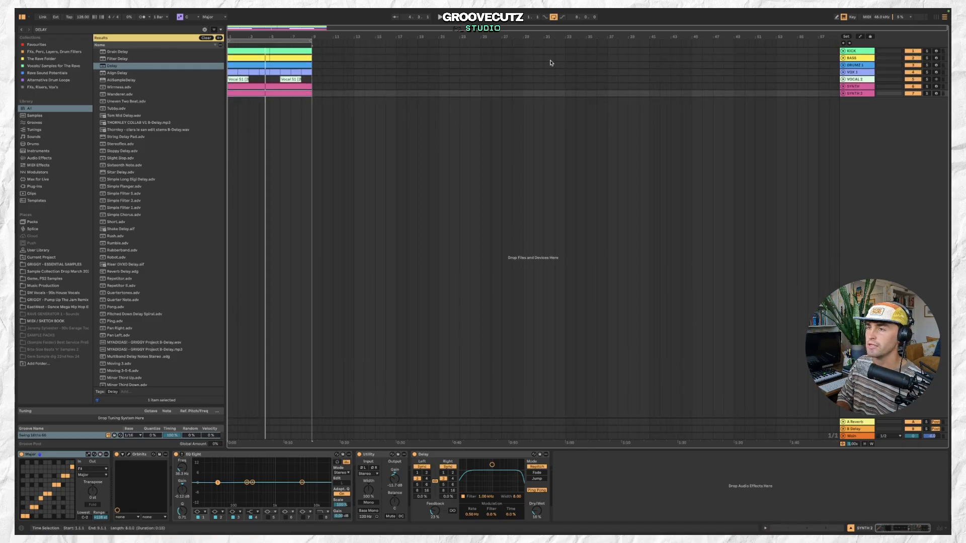
key("space")
scroll(286, 71, "up", 3)
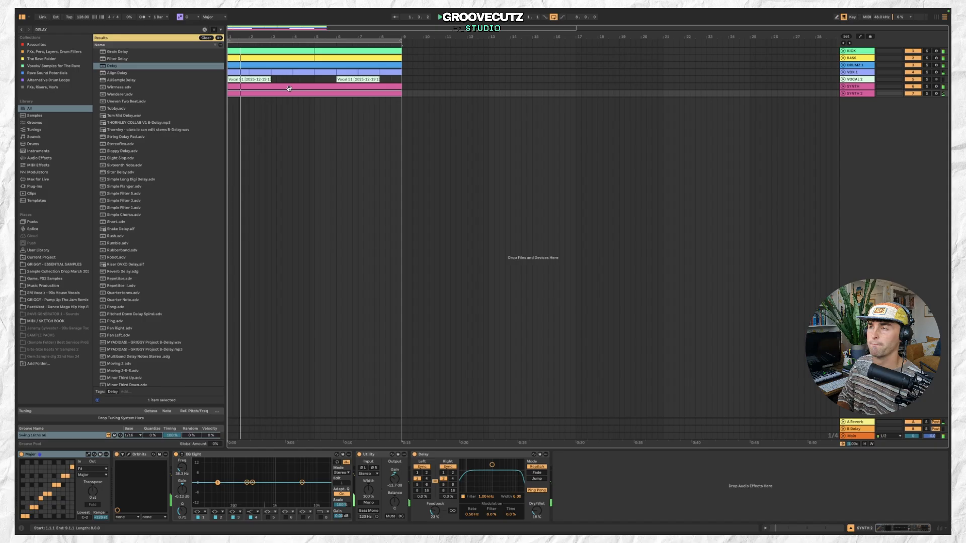
left_click(843, 95)
left_click(843, 94)
left_click(843, 95)
left_click(843, 94)
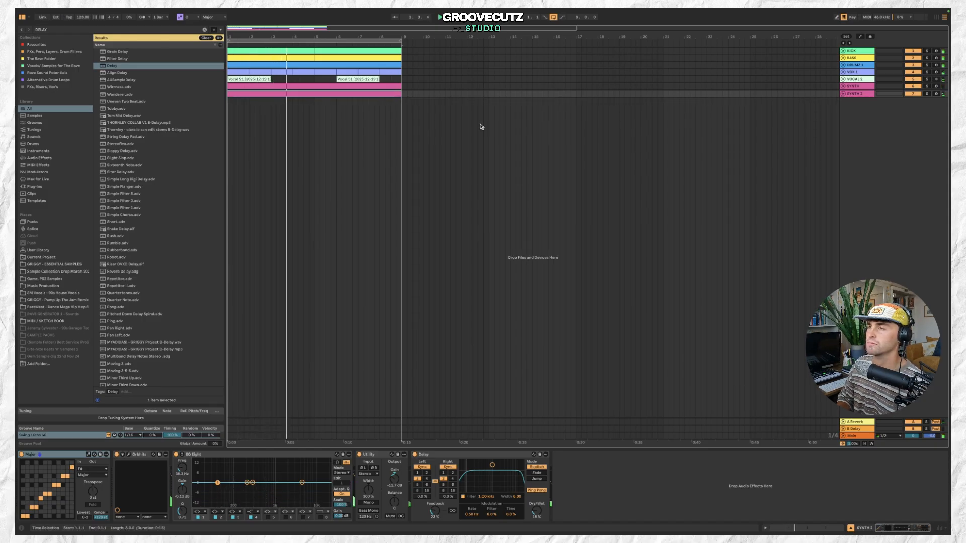
scroll(325, 51, "down", 2)
key("space")
Duplicate the first eight bars of all tracks to fill bars 9 to 17.
left_click(334, 49)
left_click(344, 92, "shift")
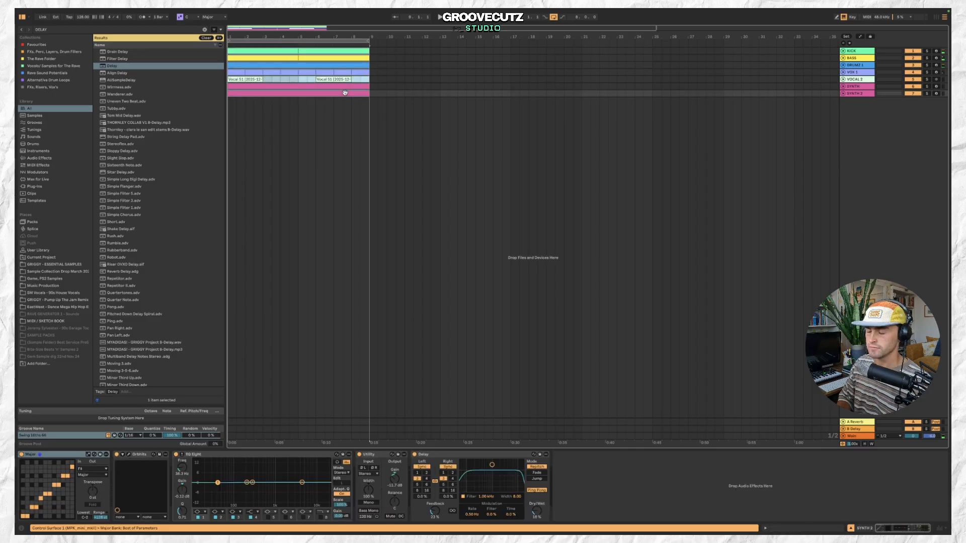
scroll(345, 92, "down", 2)
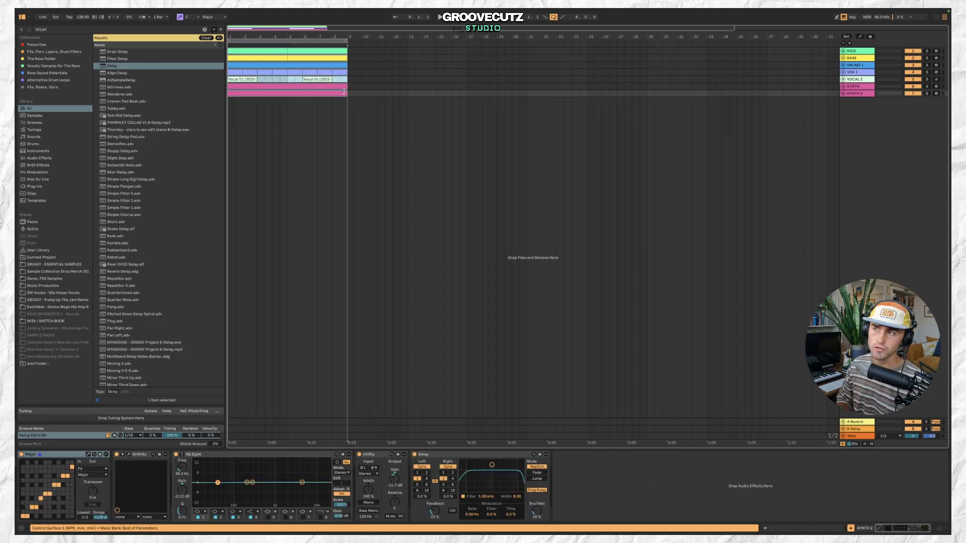
scroll(407, 75, "down", 2)
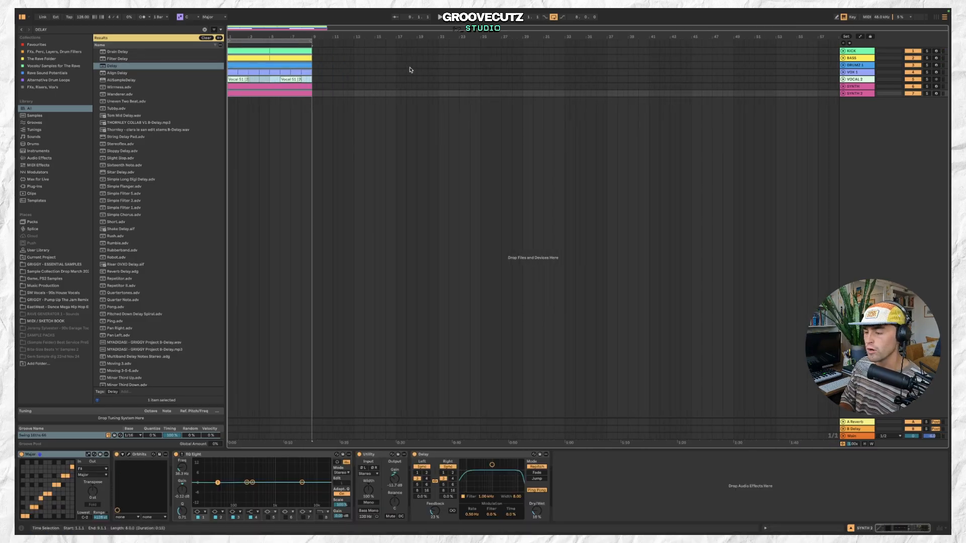
left_click(290, 50)
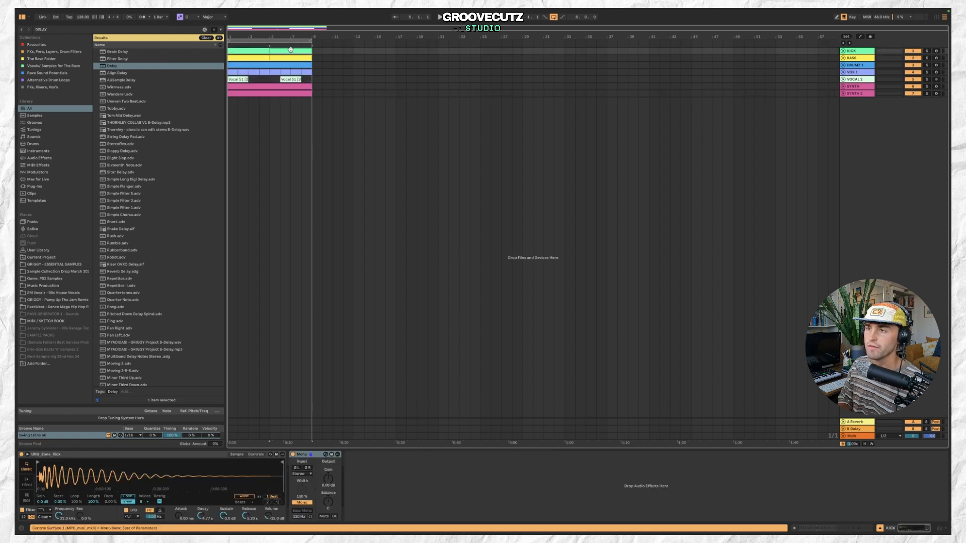
left_click(290, 86)
left_click(259, 52)
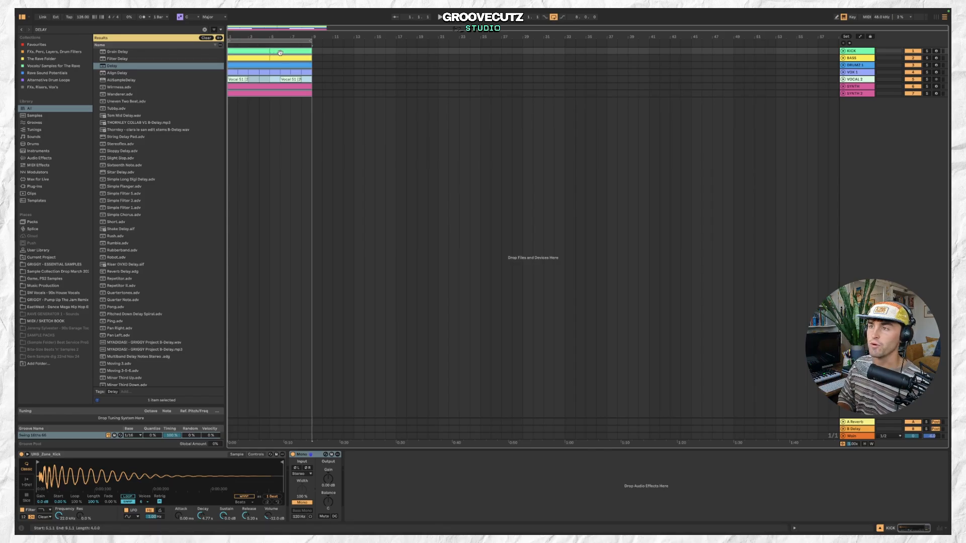
left_click(315, 52)
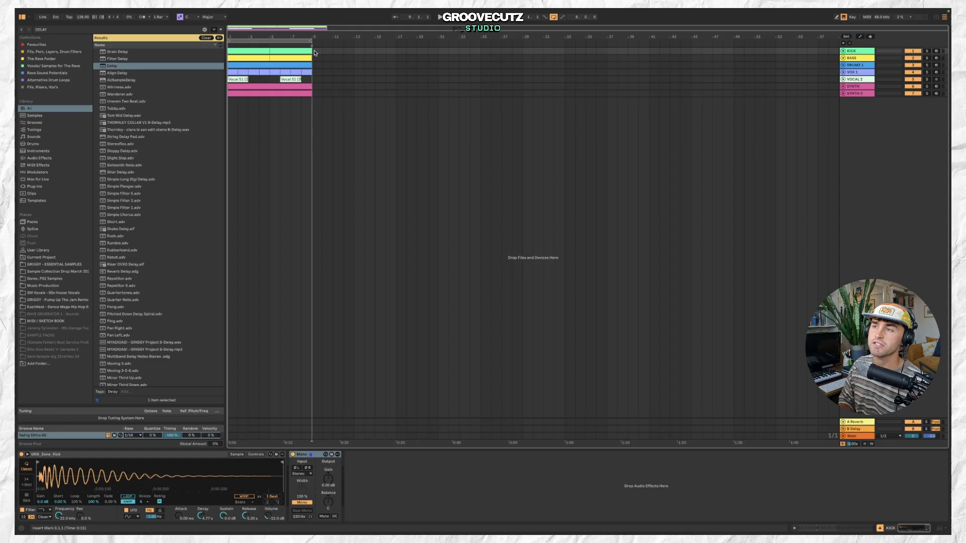
key("ctrl+d")
Remove the duplicated kick and bass clips from bars 9 to 17 and play the breakdown.
left_click(366, 49)
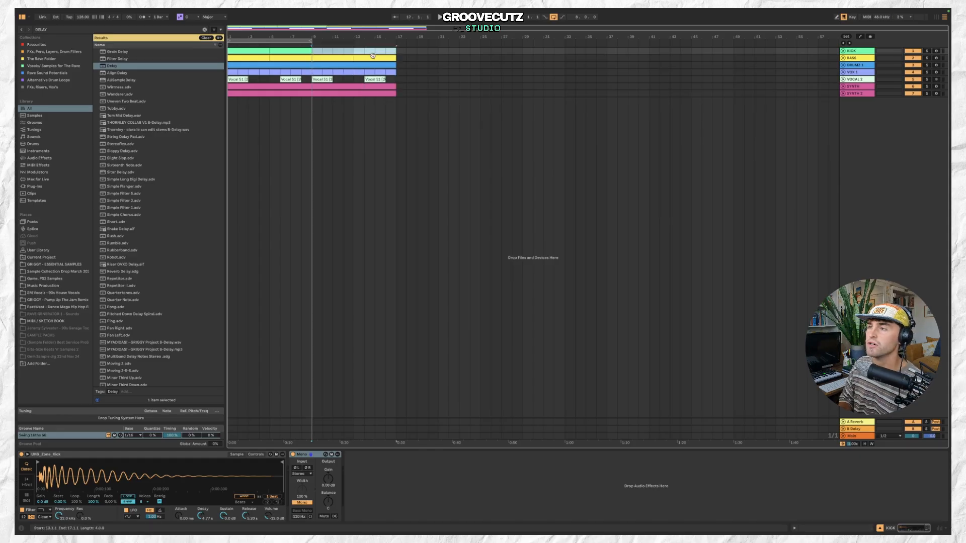
left_click(347, 58)
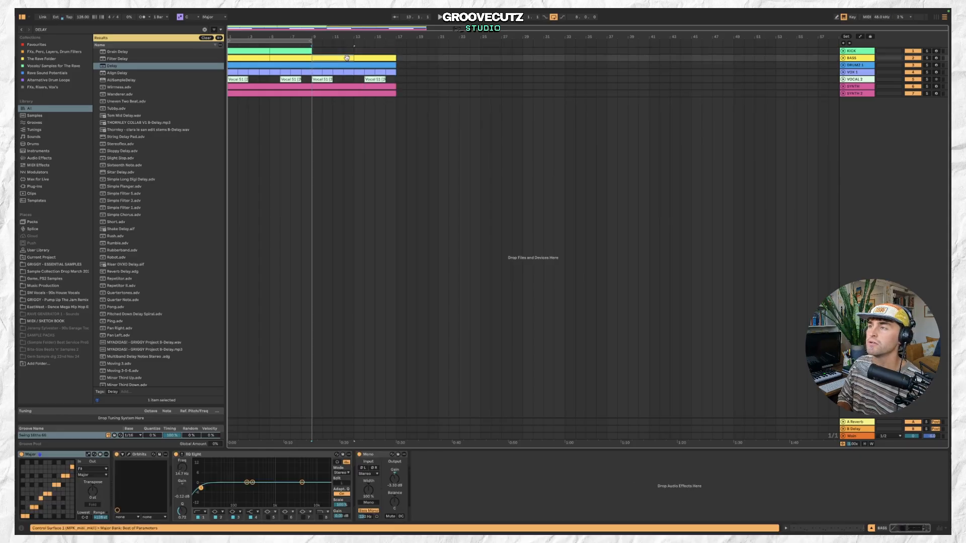
left_click(383, 94)
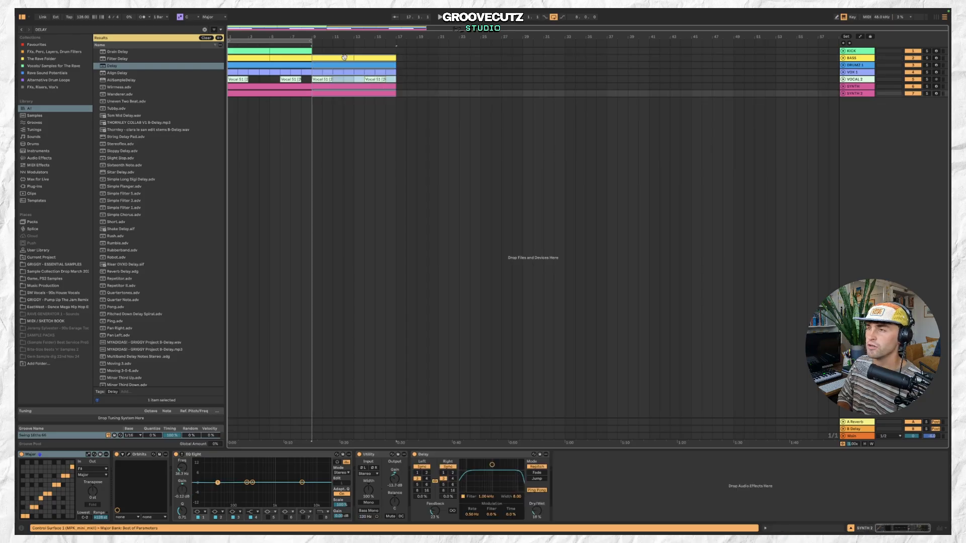
left_click(361, 58)
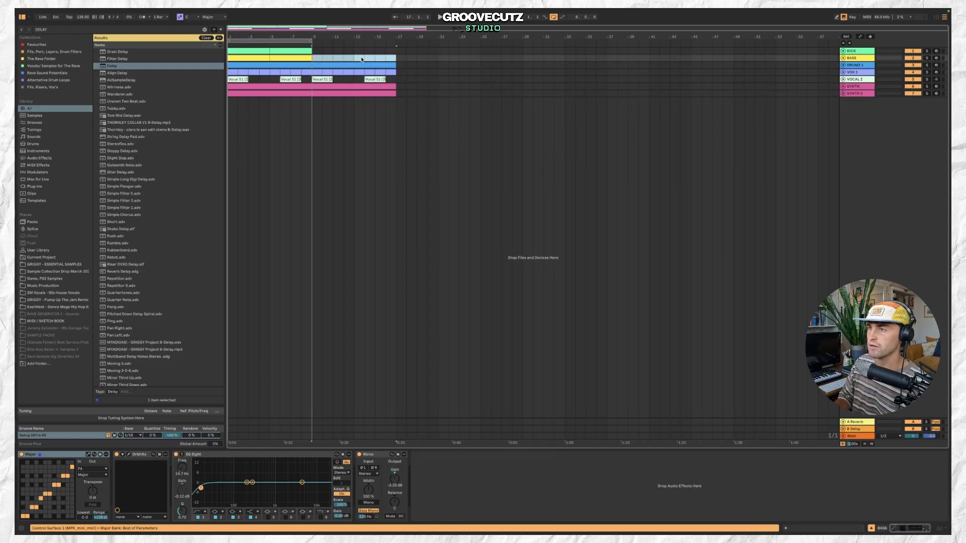
key("space")
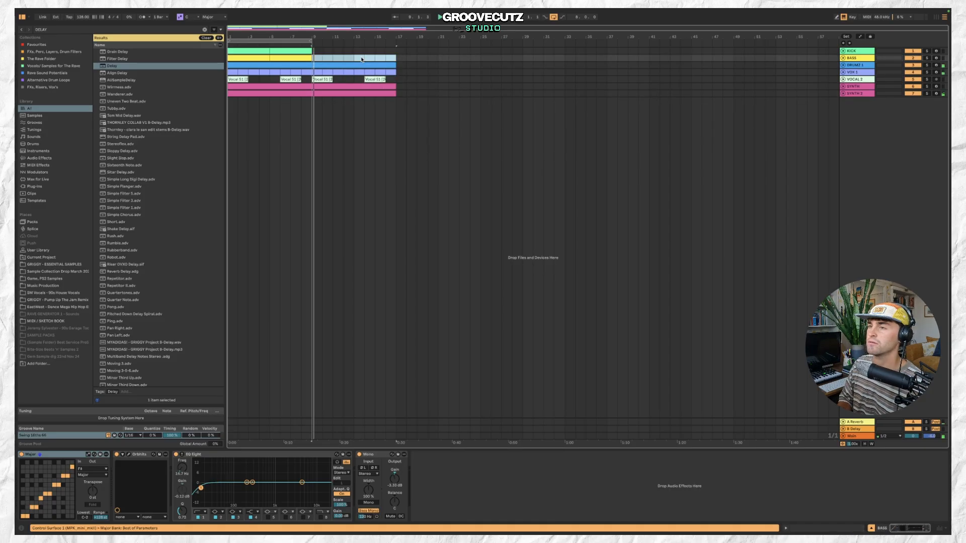
Shorten the breakdown's drums clip so it ends around bar 13.
left_click(352, 88)
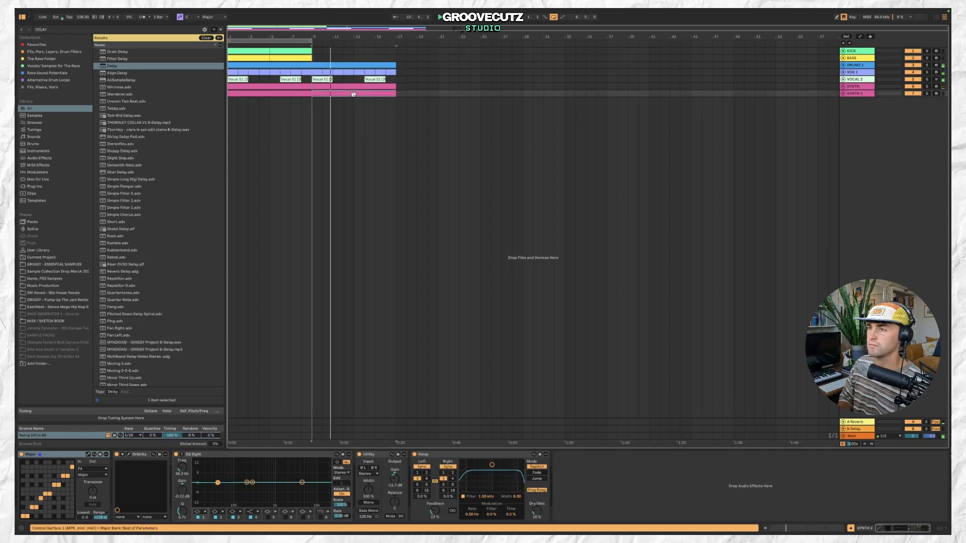
left_click(352, 86)
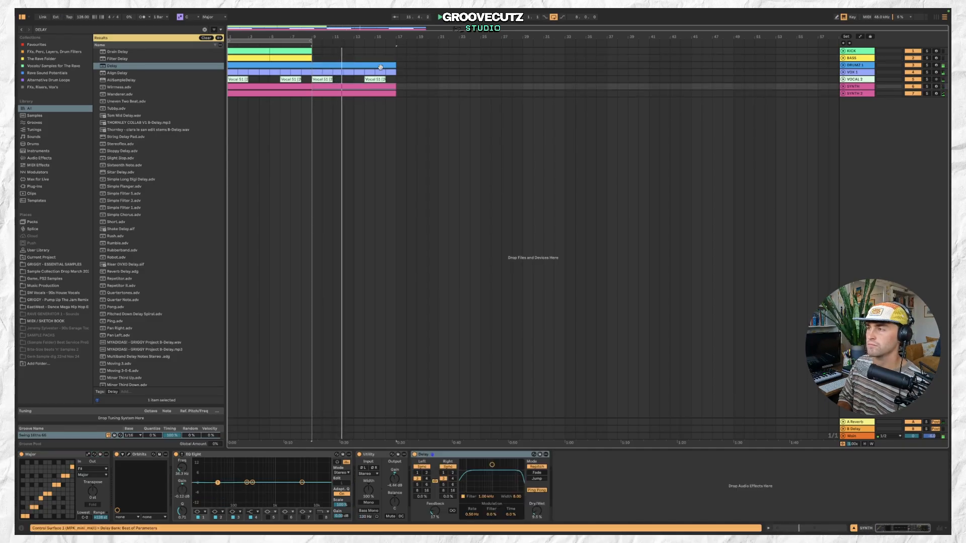
left_click(353, 63)
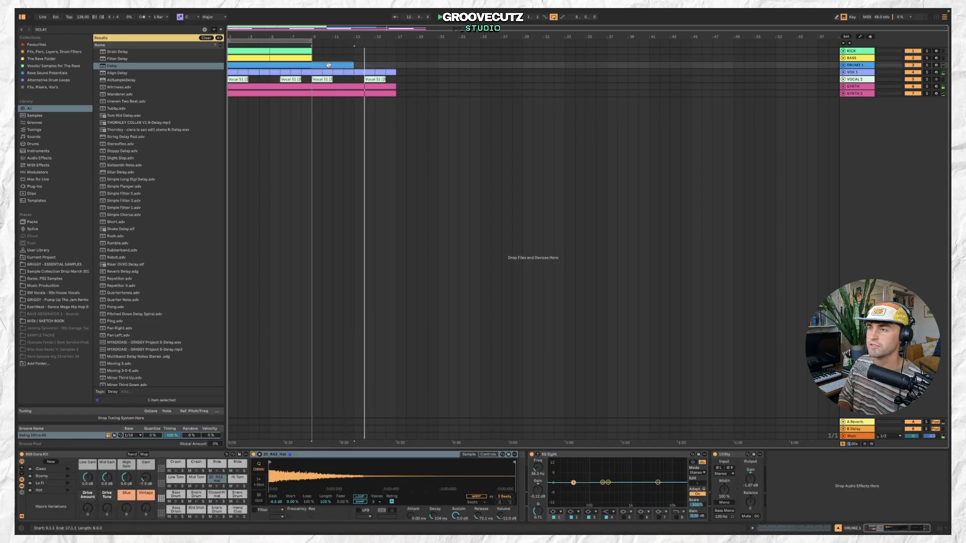
Copy the opening eight-bar section and paste it at bar 17 across the tracks.
left_click(297, 52)
left_click(293, 93, "shift")
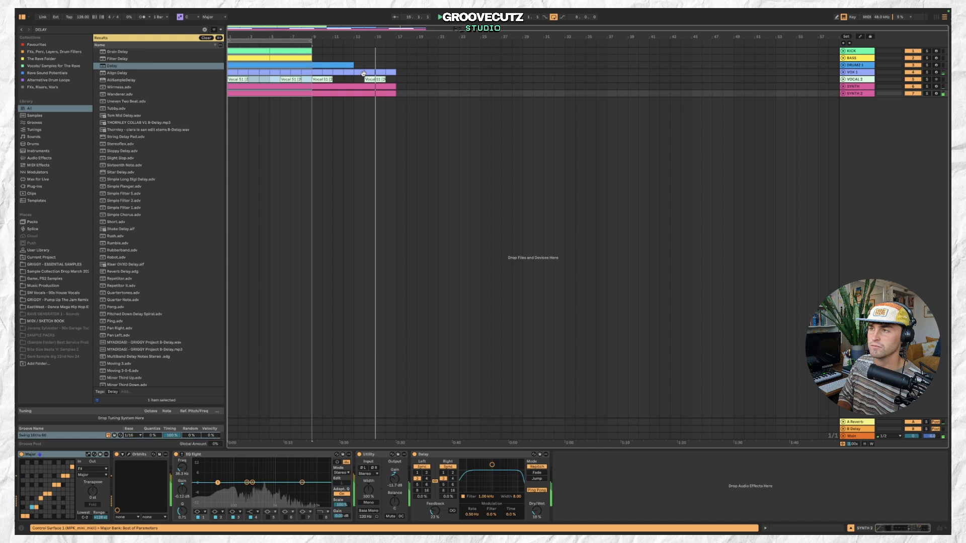
left_click(397, 63)
key("ctrl+v")
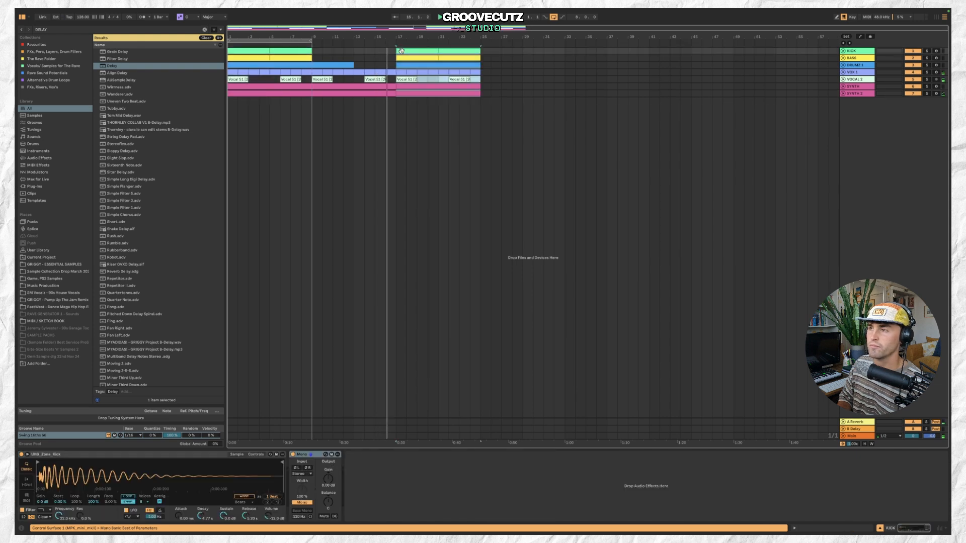
Expand the SYNTH track and lower its Utility gain slightly.
left_click(431, 94)
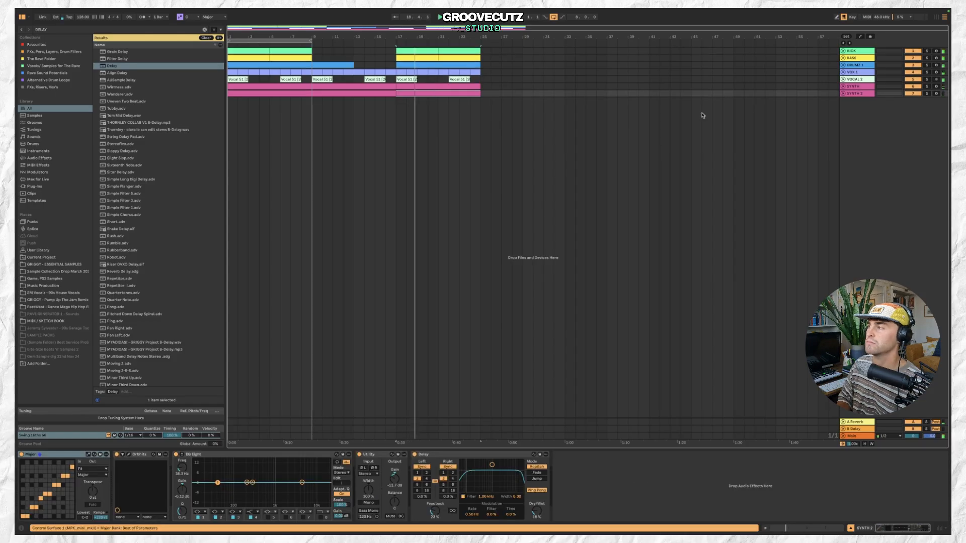
left_click(843, 87)
left_click(854, 87)
left_click(395, 478)
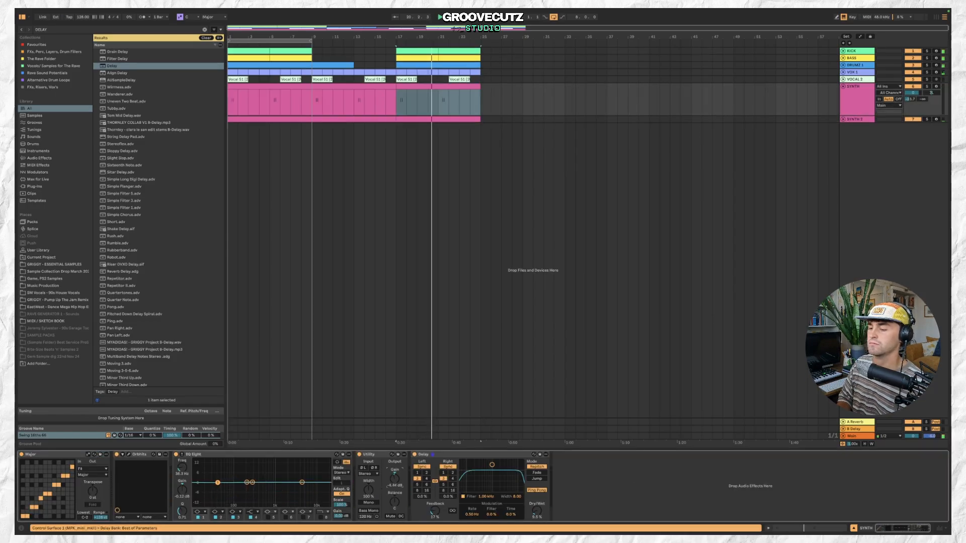
left_click_drag(395, 478, 395, 485)
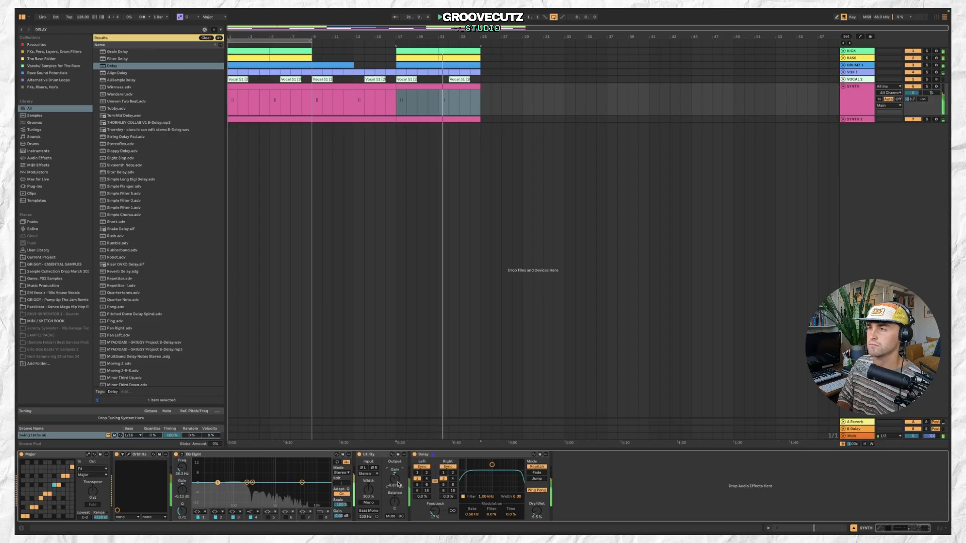
left_click(433, 121)
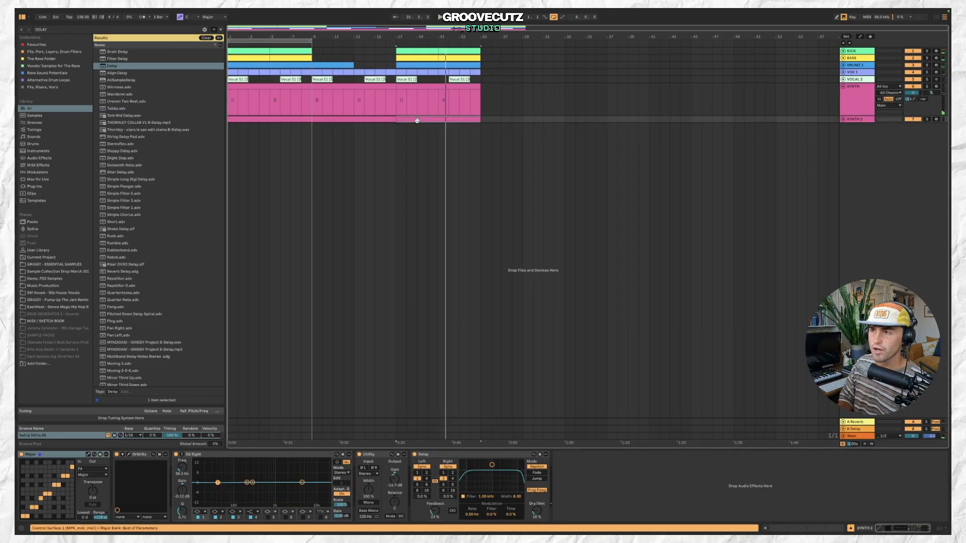
left_click(294, 52)
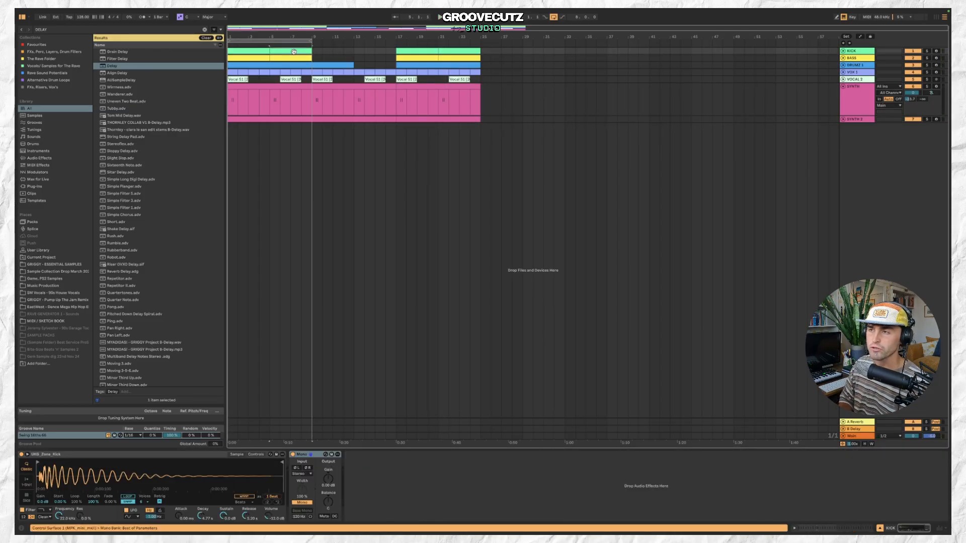
left_click(285, 118)
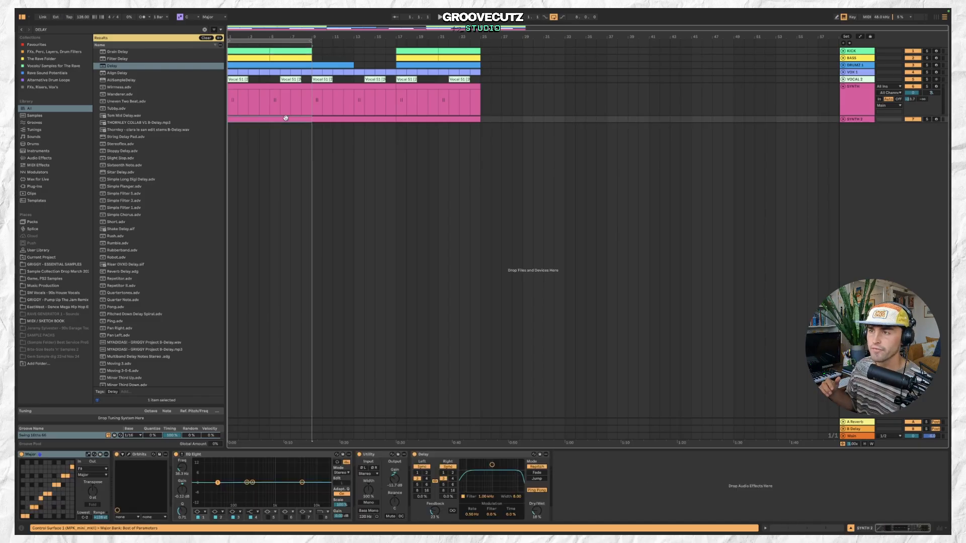
Examine the synth and drum clips across the breakdown and final section.
left_click(327, 84)
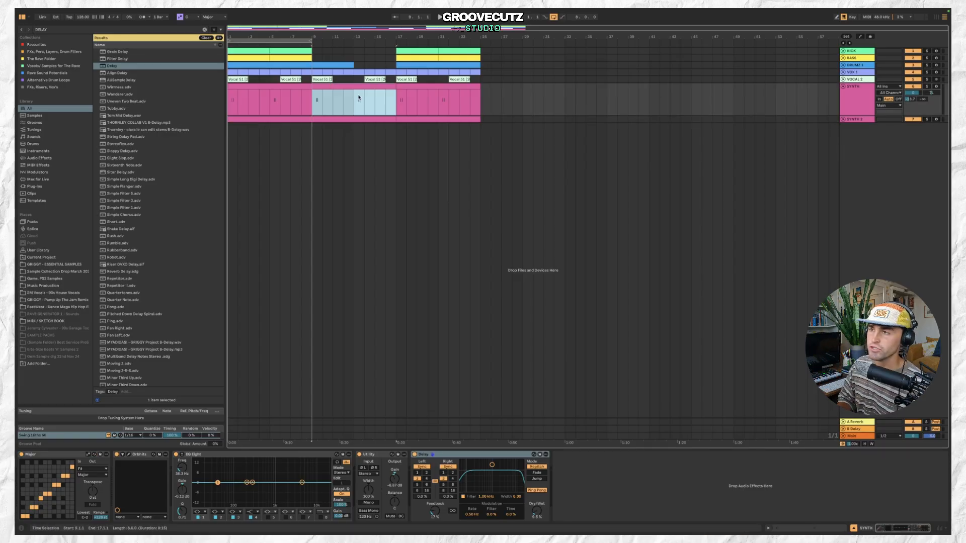
left_click(342, 63)
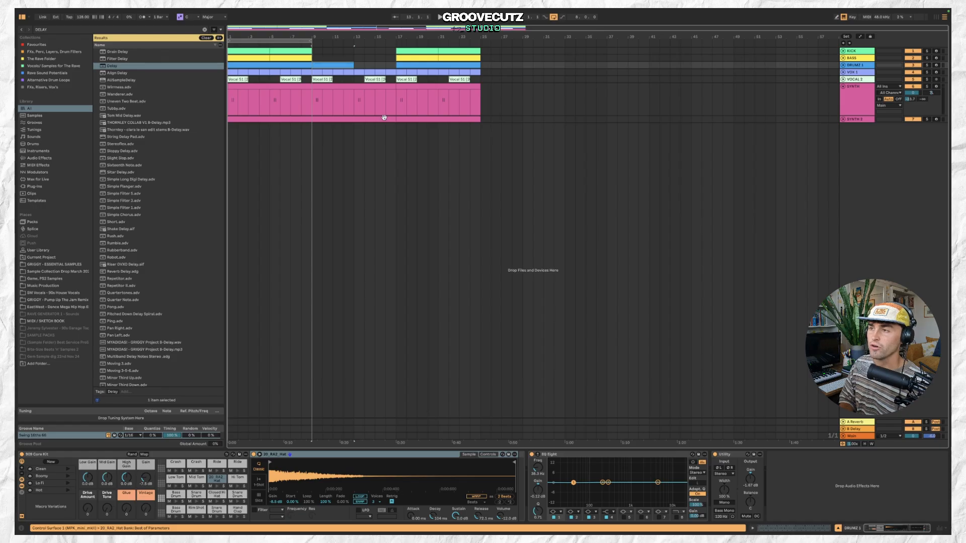
left_click(384, 118)
left_click(338, 66)
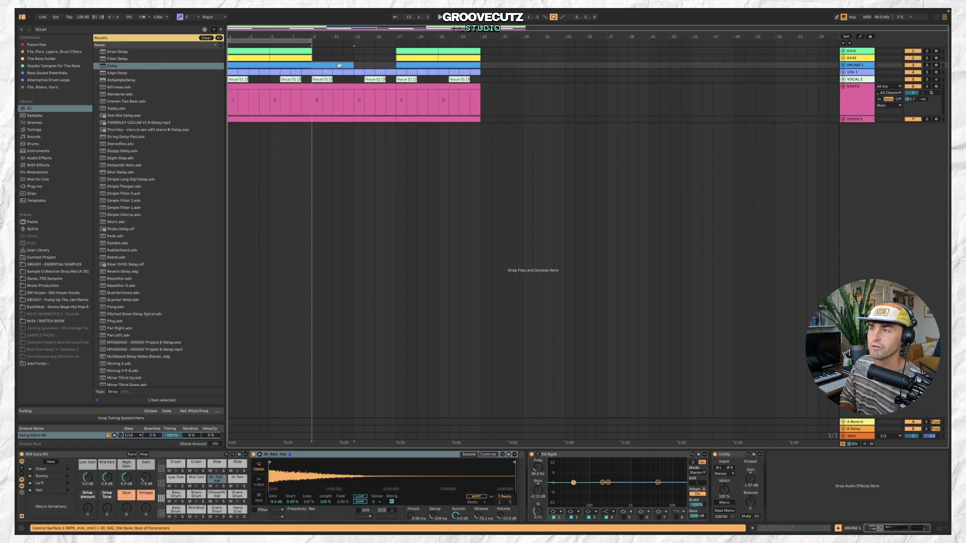
left_click(386, 118)
left_click(422, 51)
left_click(464, 118)
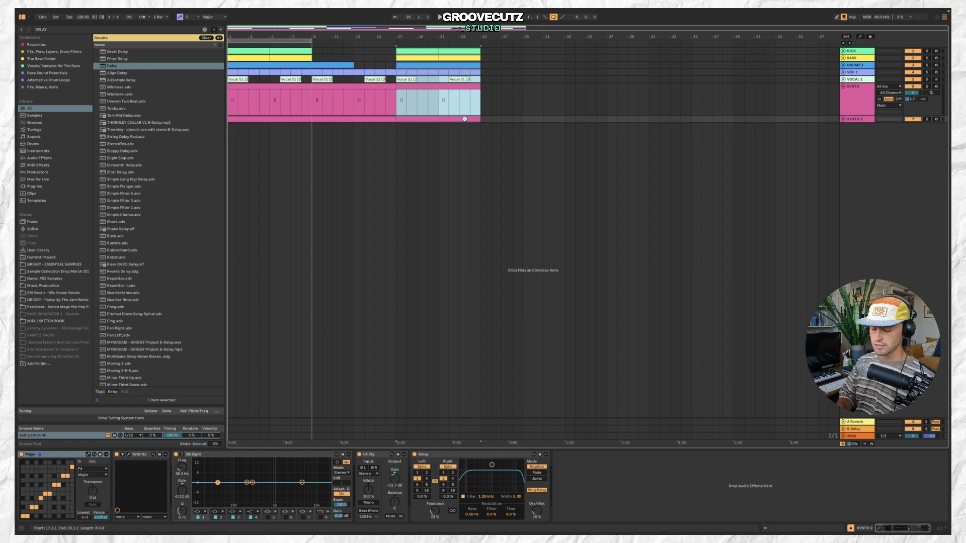
left_click(375, 117)
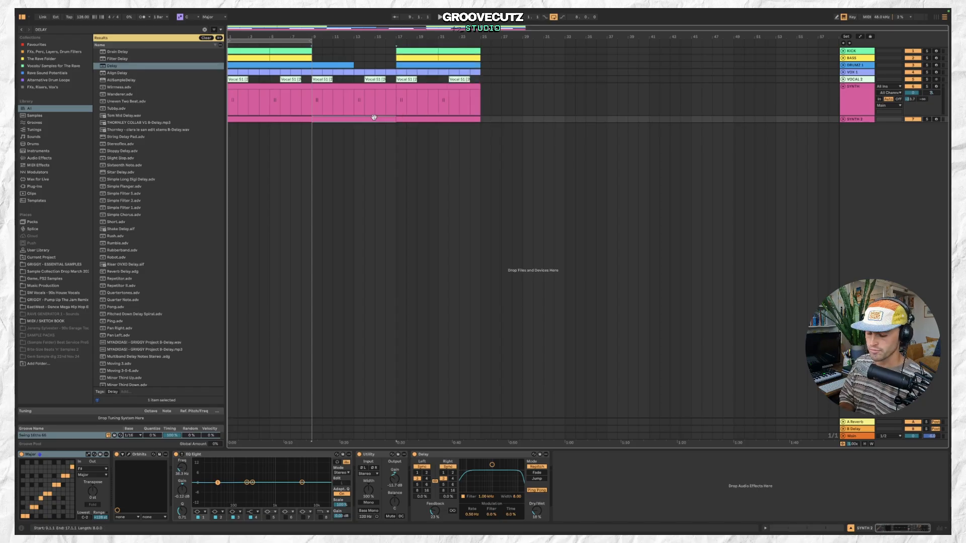
Insert a new MIDI track below SYNTH 2 and create an empty MIDI clip spanning bars 9 to 17.
left_click(859, 121)
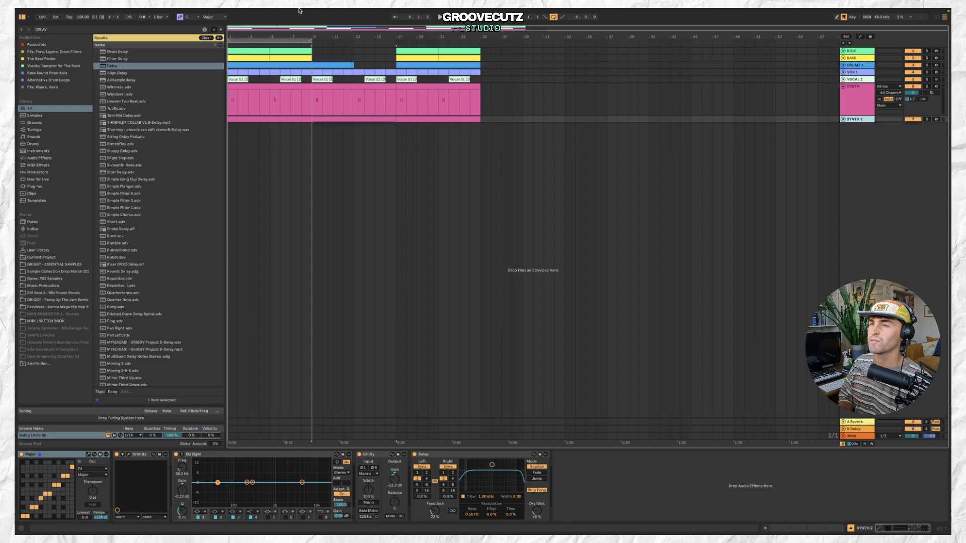
left_click(91, 12)
left_click(101, 31)
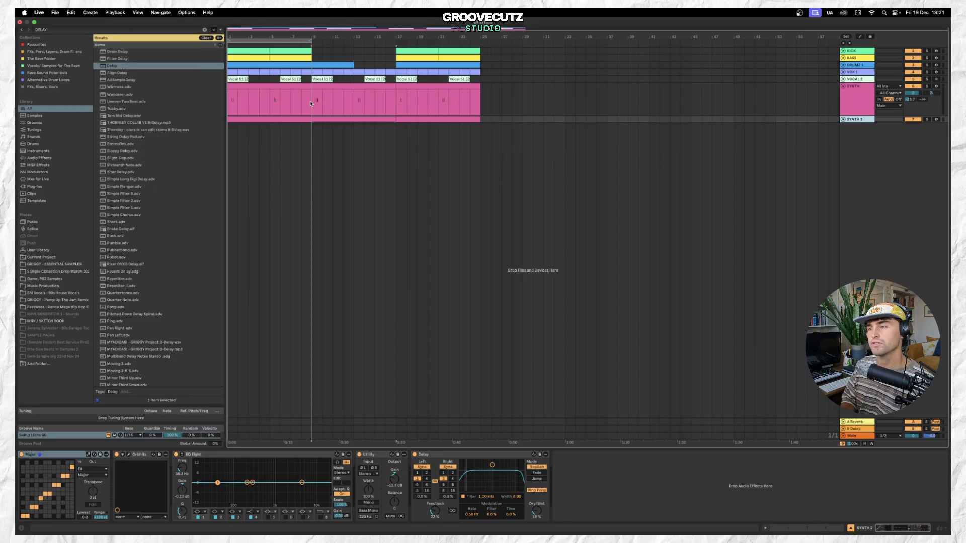
double_click(316, 126)
left_click_drag(320, 125, 396, 126)
Search the browser for STRING and load Synthetic Strings onto the new MIDI track.
left_click(151, 30)
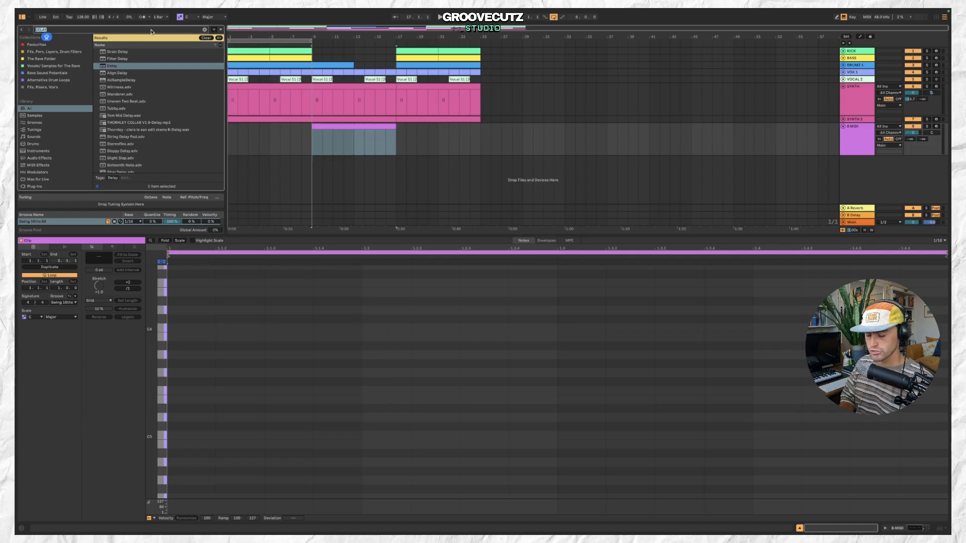
type("STRING")
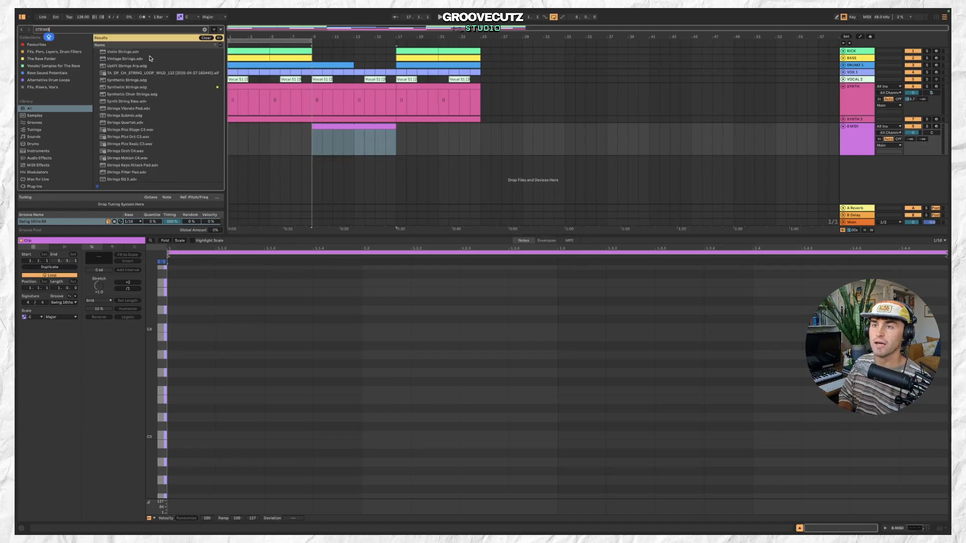
left_click(157, 88)
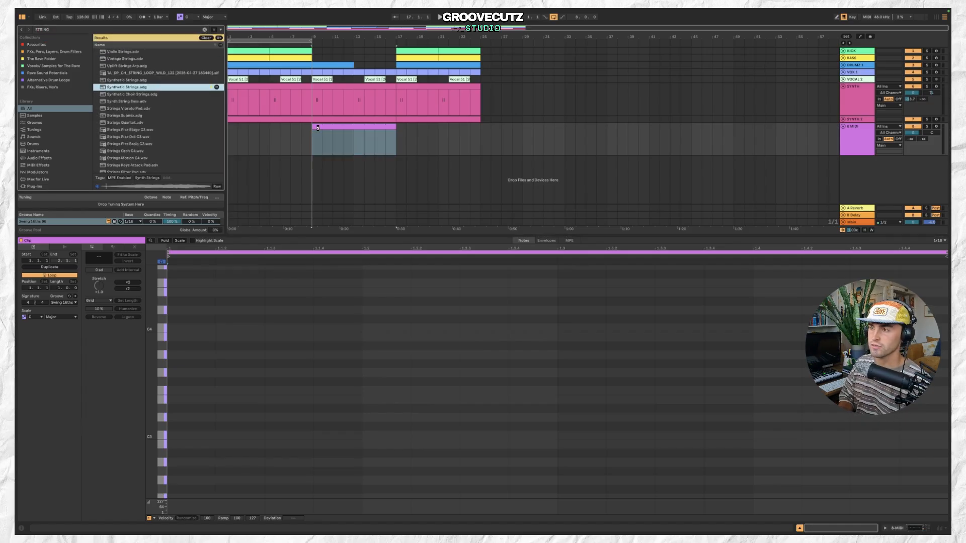
left_click_drag(276, 119, 339, 127)
Copy the Major scale device from the synth track and paste it into the strings track's device chain.
left_click(858, 119)
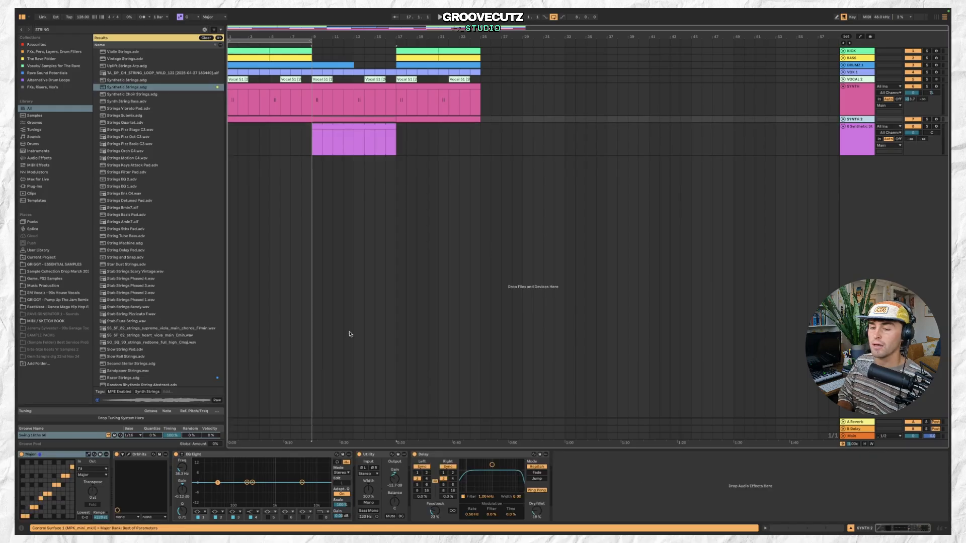
left_click(61, 454)
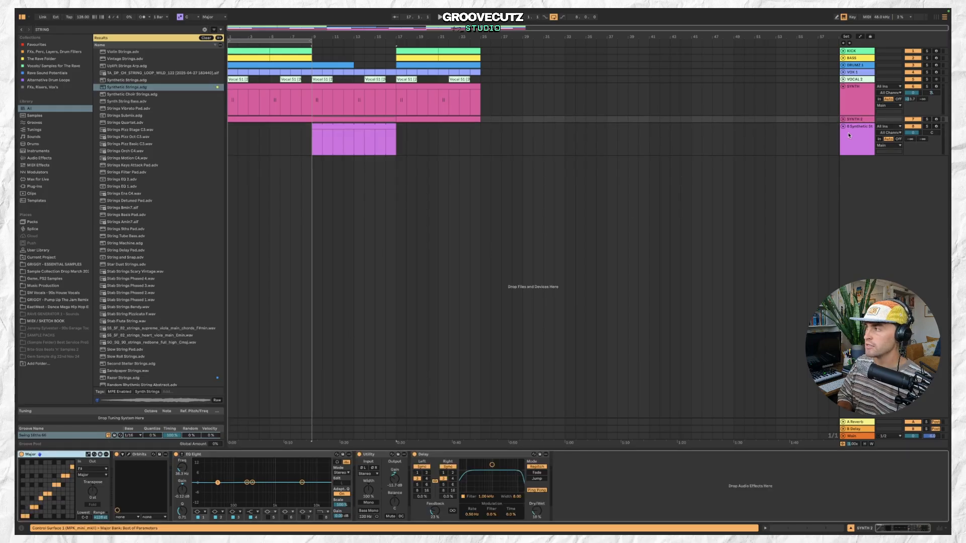
left_click(868, 131)
left_click(53, 455)
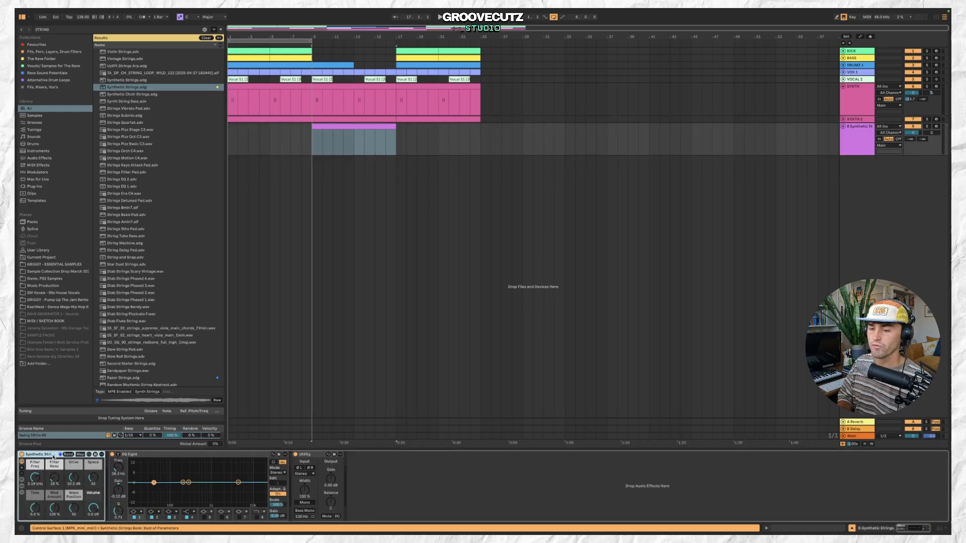
key("super+v")
Open the strings clip and draw a single C4 note held across the clip's full length.
left_click(367, 127)
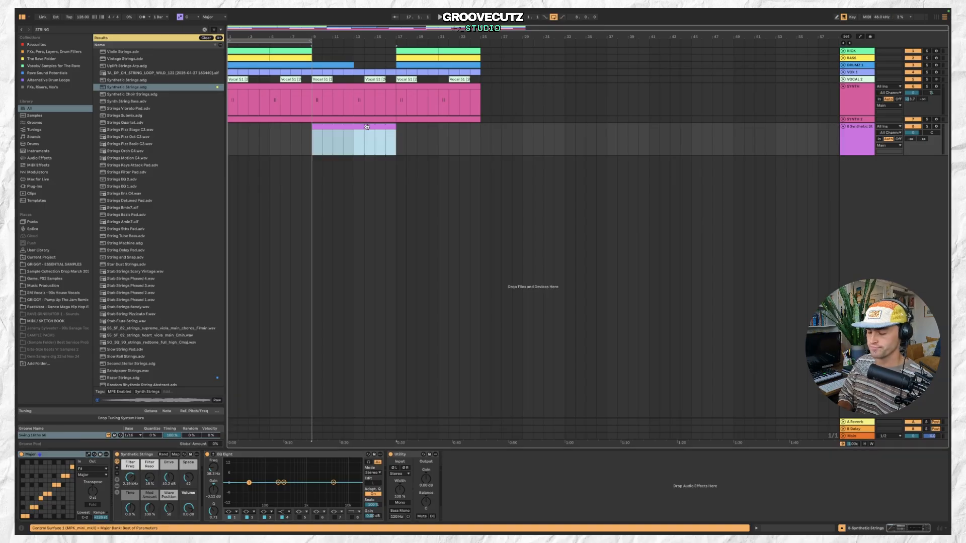
double_click(367, 127)
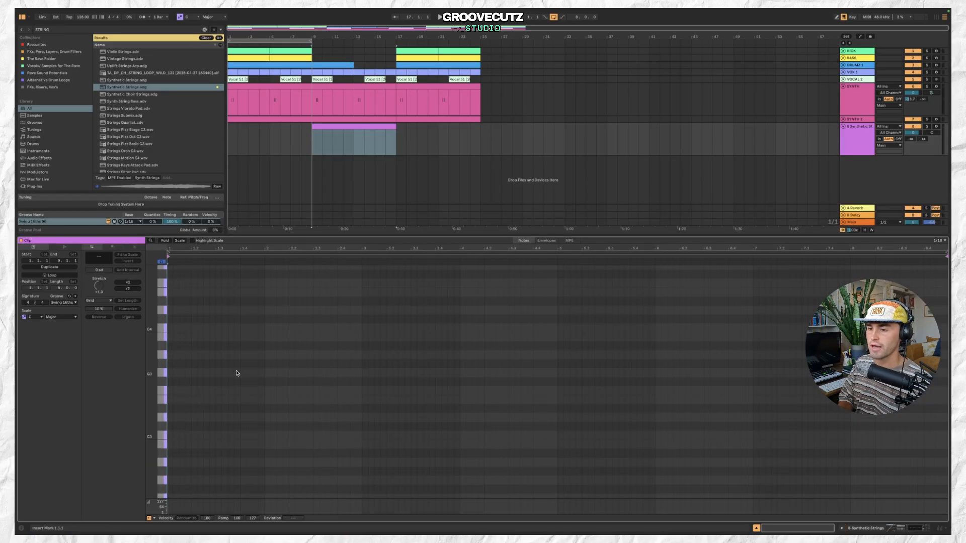
left_click(164, 341)
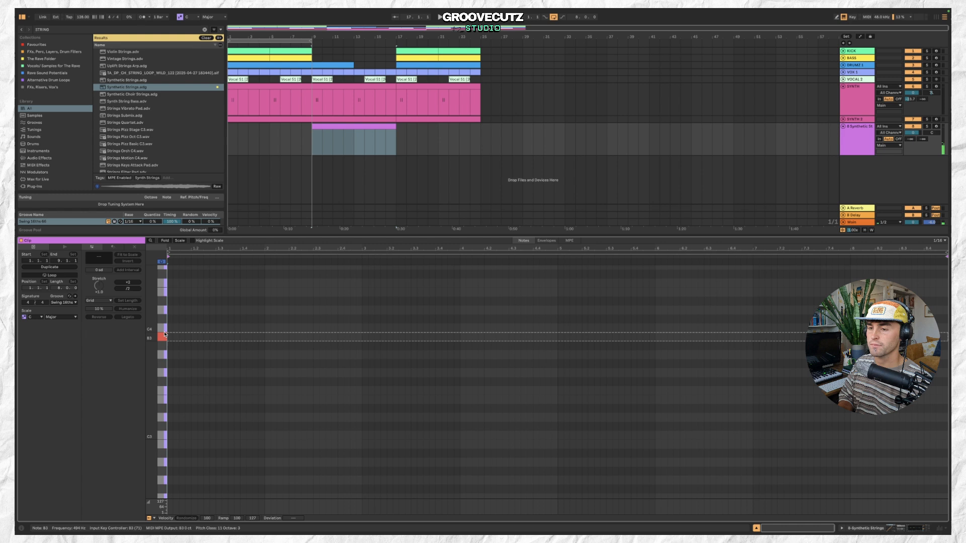
double_click(169, 320)
left_click_drag(170, 321, 923, 424)
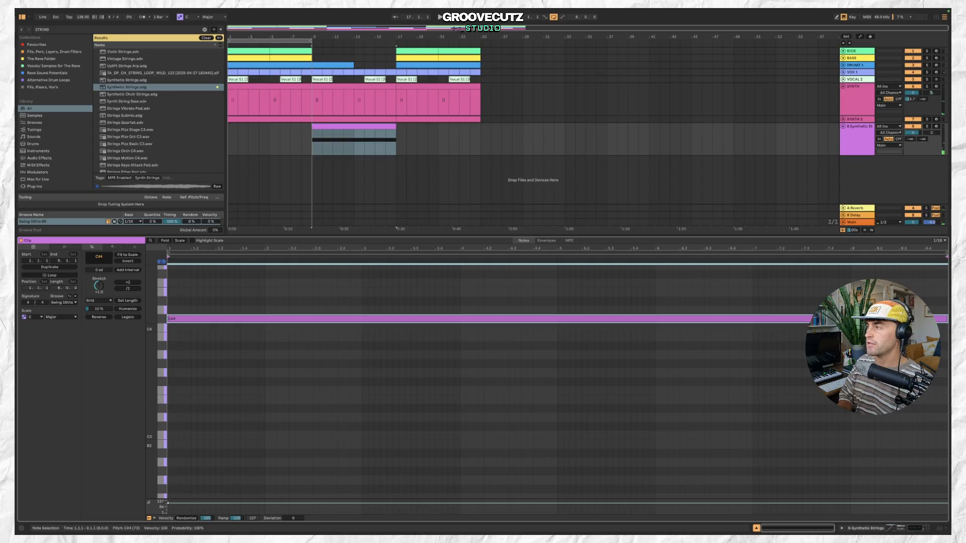
Lower the strings track's Utility gain and start playback.
key("shift+Tab")
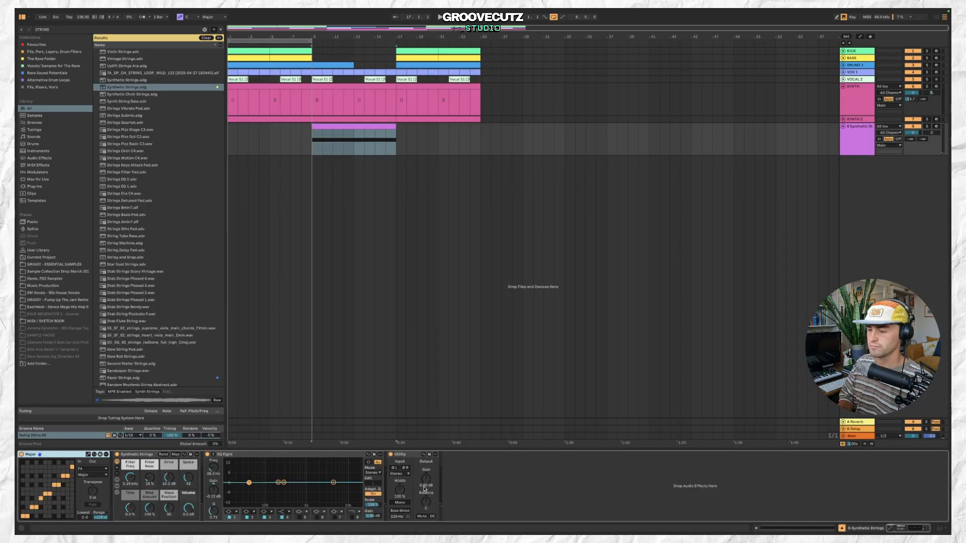
left_click_drag(424, 487, 424, 509)
key("space")
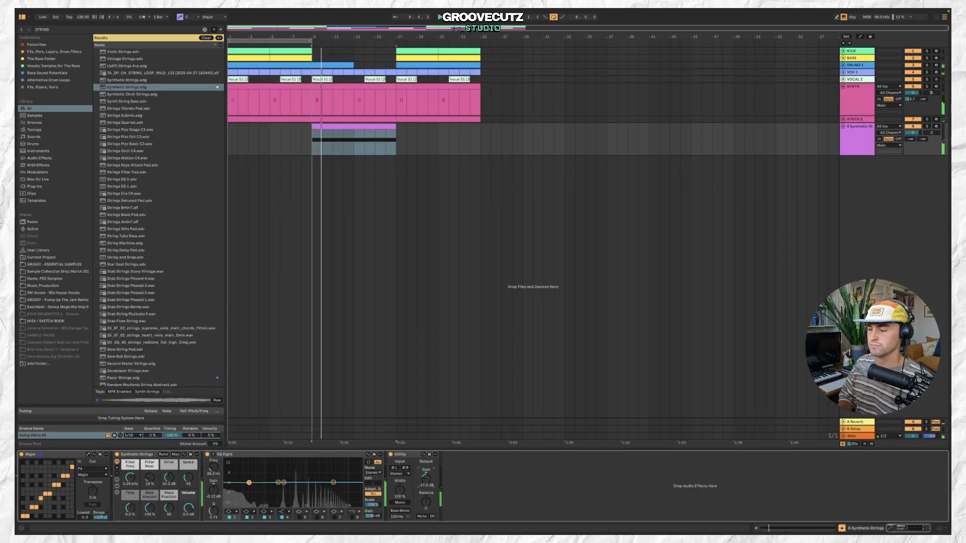
Enable a low-cut band in the strings' EQ Eight and lower the Synthetic Strings filter frequency.
left_click(229, 512)
left_click(230, 477)
left_click_drag(135, 480, 135, 486)
Shorten the strings clip so it ends around bar 16.
left_click(384, 128)
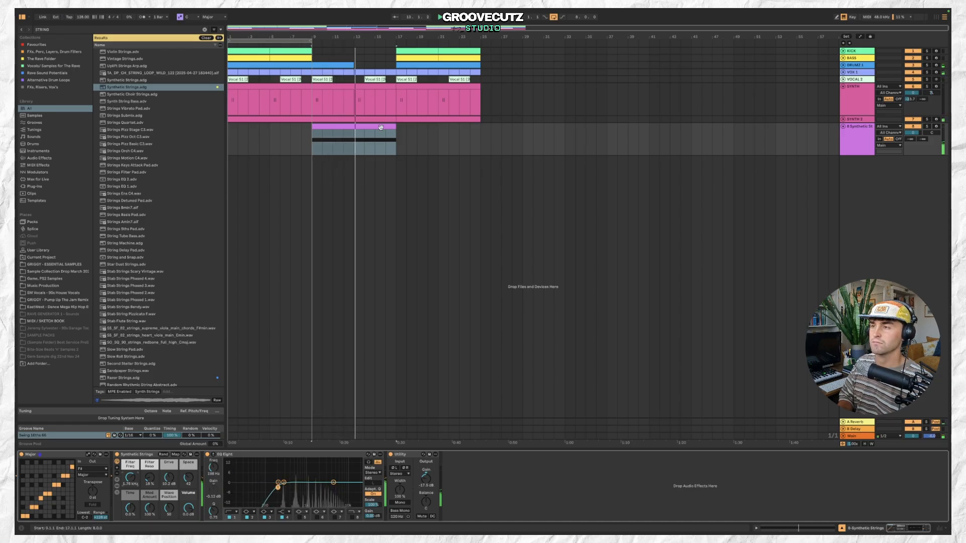
scroll(395, 126, "up", 3)
scroll(394, 127, "down", 2)
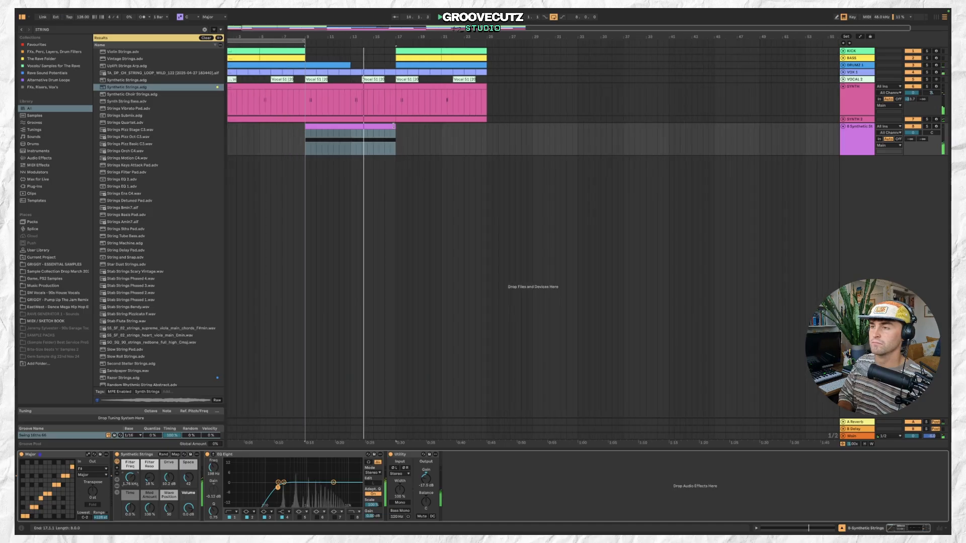
left_click_drag(394, 126, 383, 126)
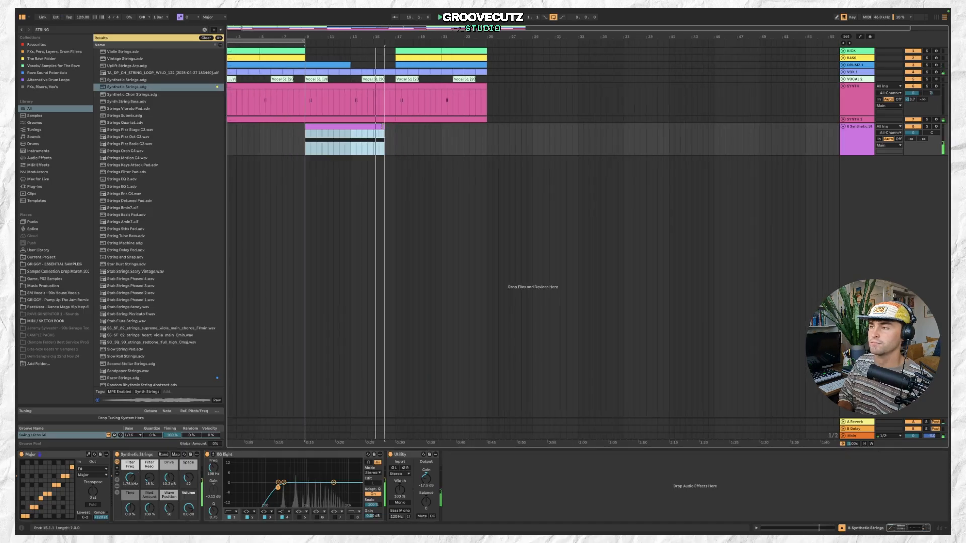
scroll(382, 125, "down", 1)
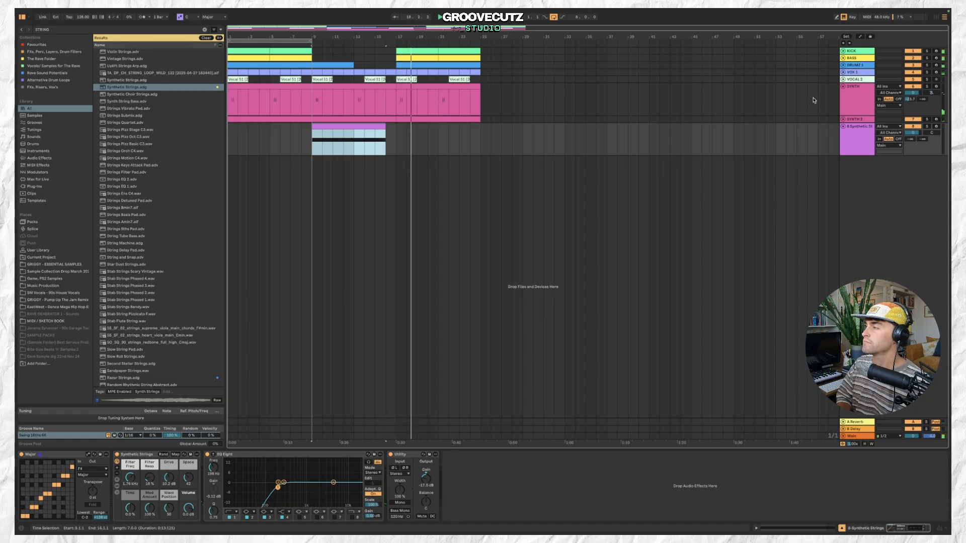
Collapse the SYNTH track and rename the new strings track STRINGS.
left_click(843, 86)
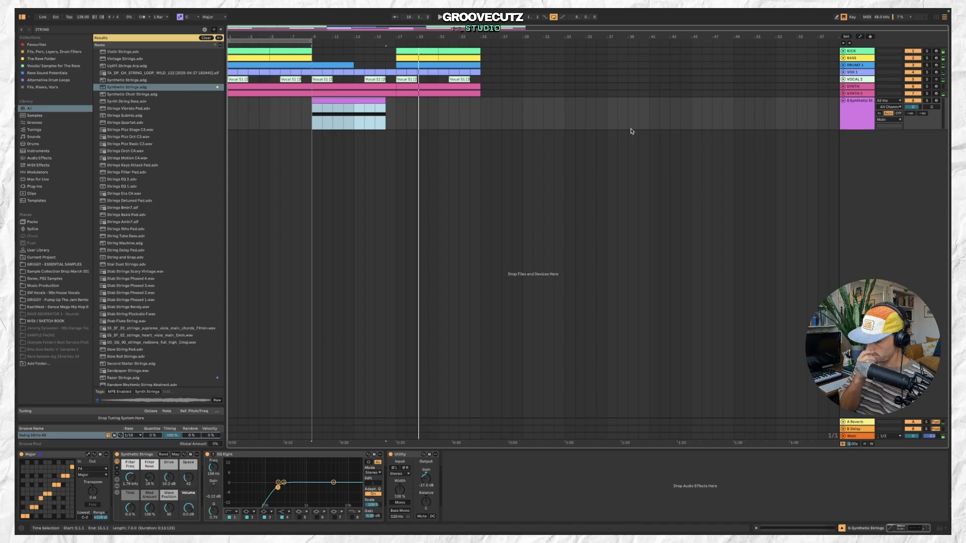
left_click(332, 91)
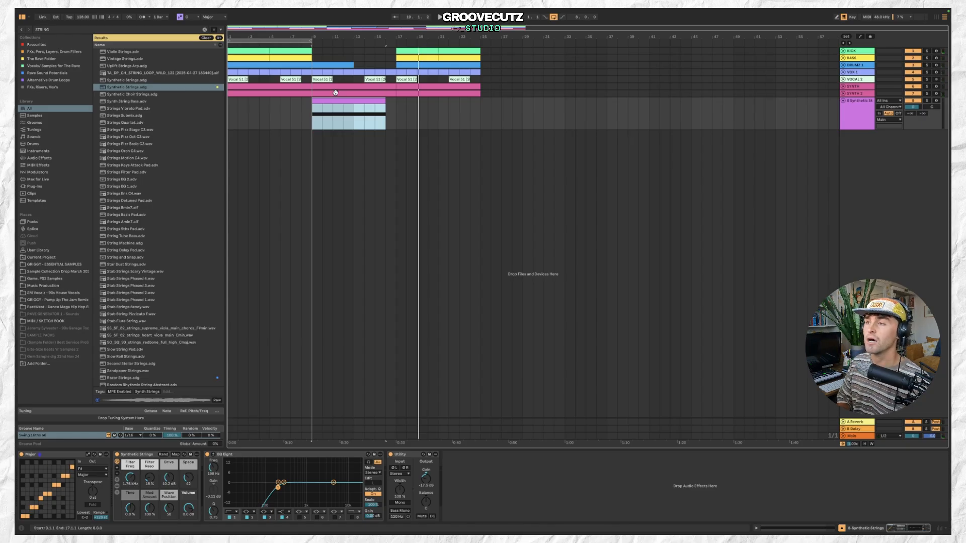
left_click(850, 103)
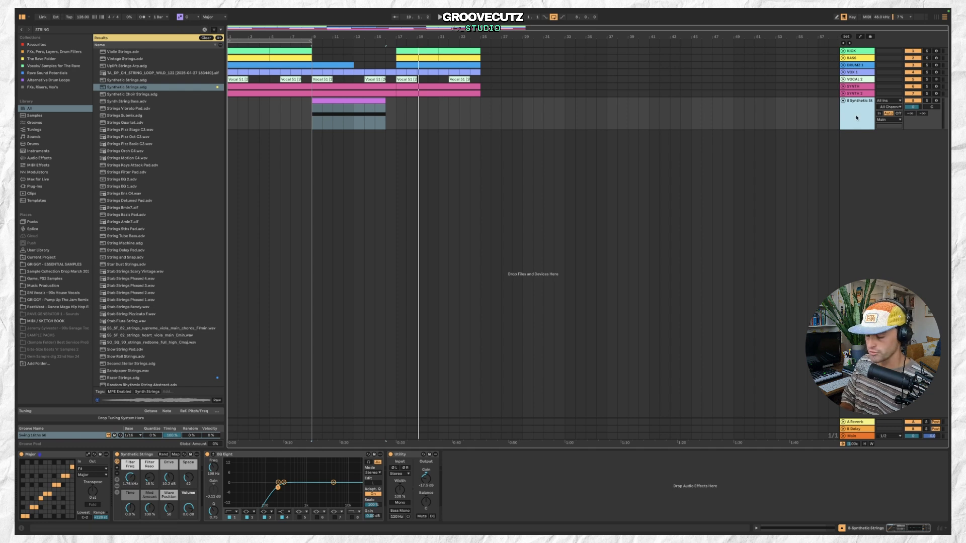
key("super+r")
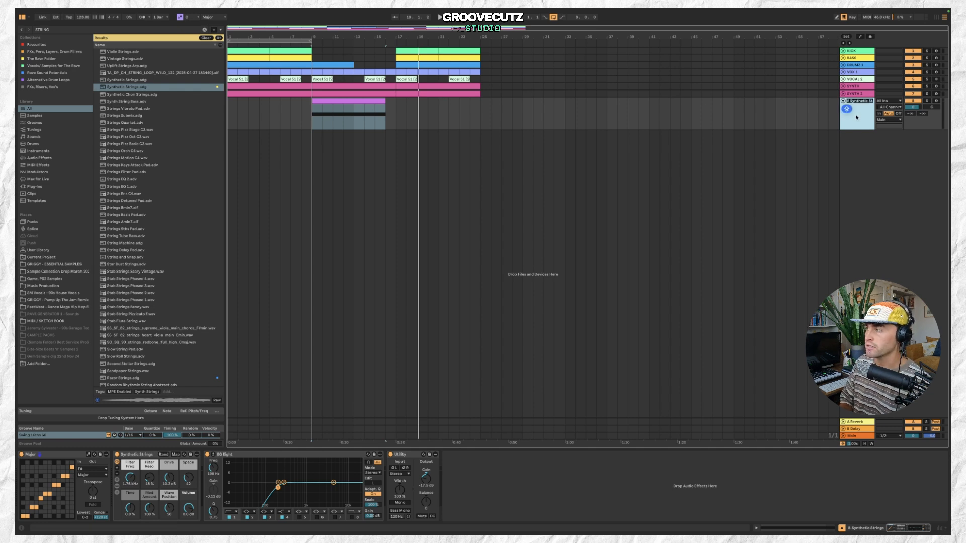
type("STRINGS")
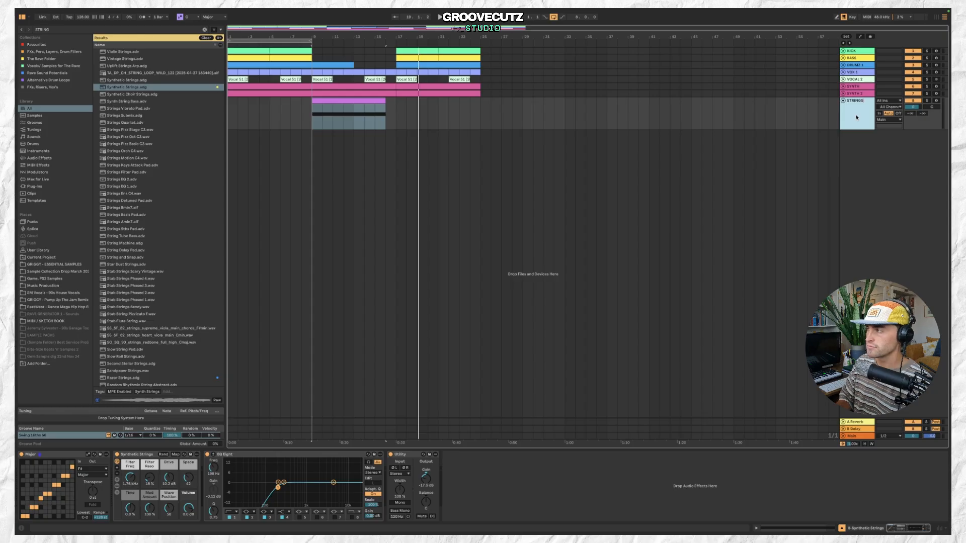
key("Return")
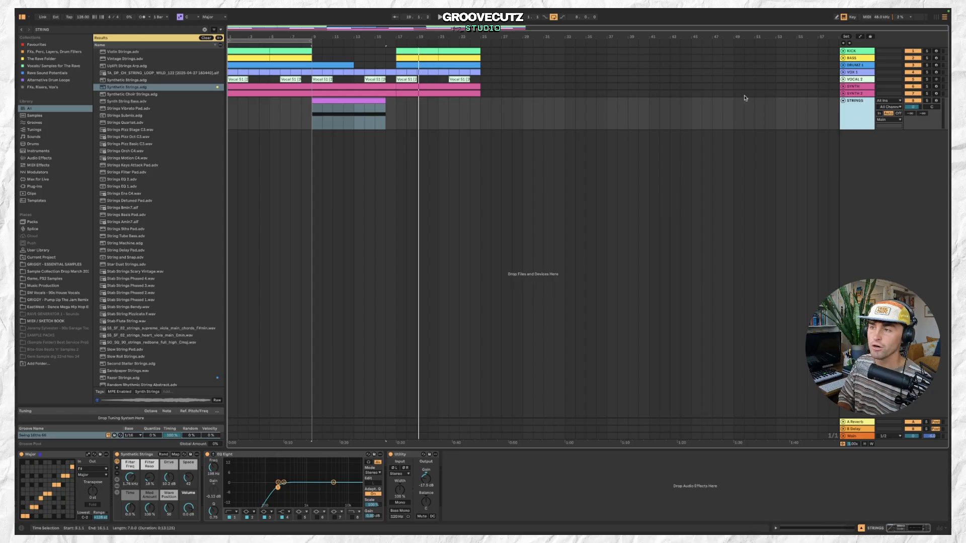
Inspect clips on the strings, bass and synth tracks and play the arrangement from before the breakdown.
left_click(374, 98)
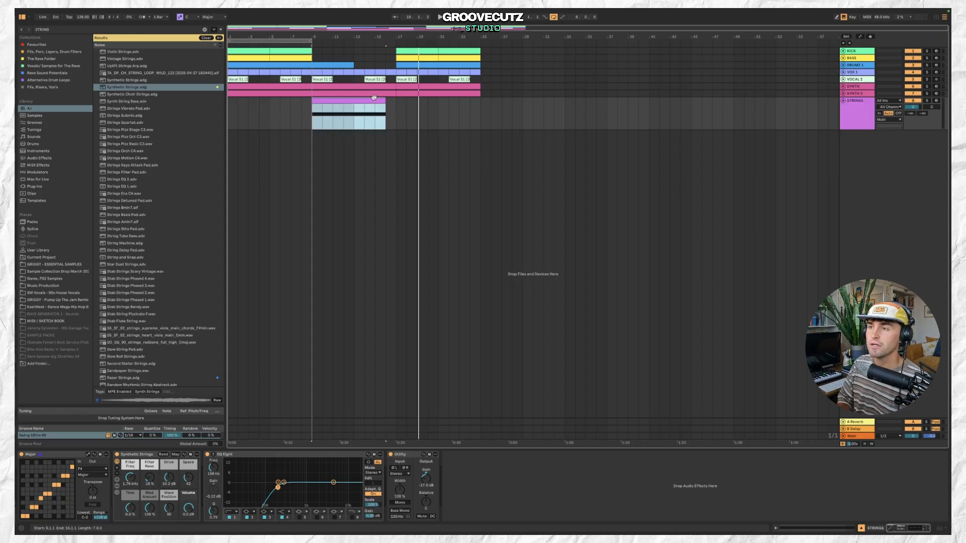
left_click(299, 54)
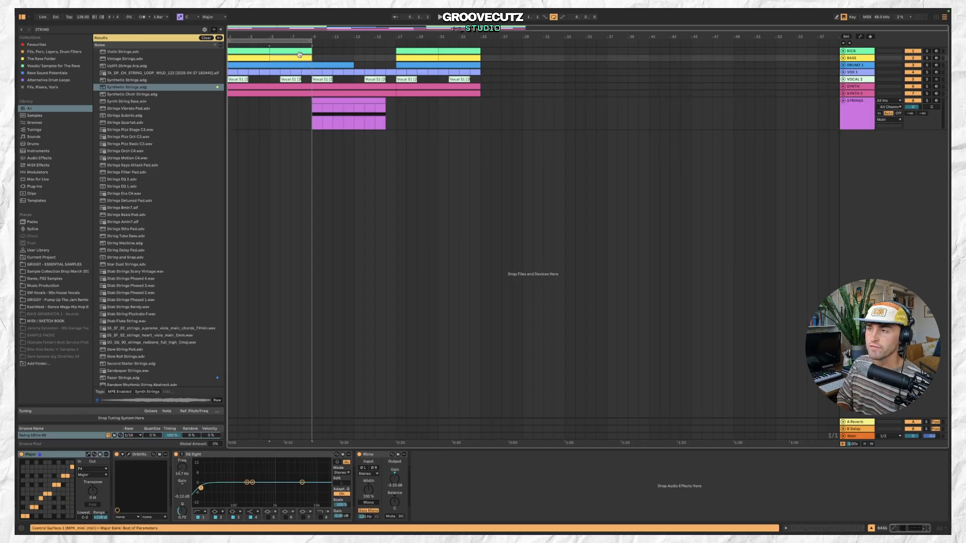
scroll(302, 85, "up", 2)
left_click(302, 88)
left_click(299, 92)
scroll(299, 92, "down", 2)
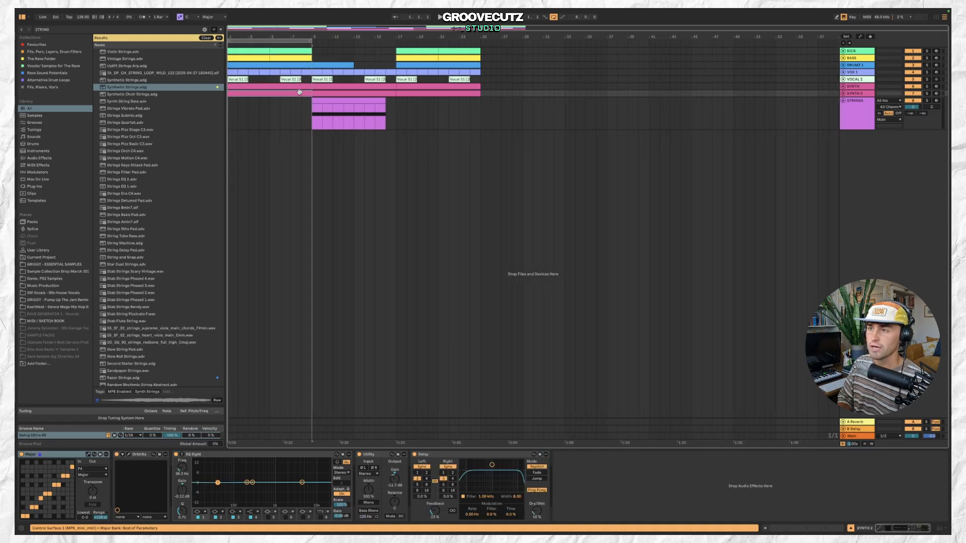
left_click(261, 49)
left_click(331, 93)
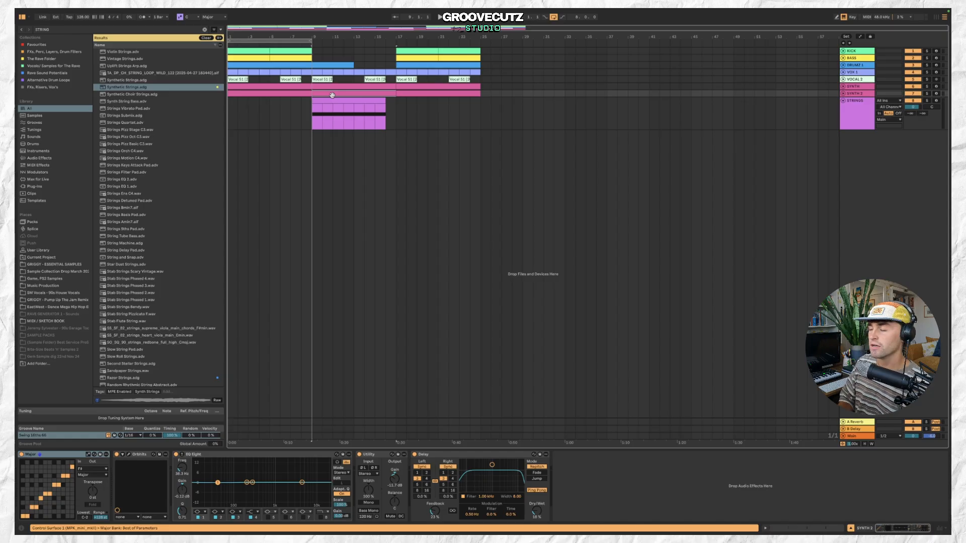
left_click(338, 102)
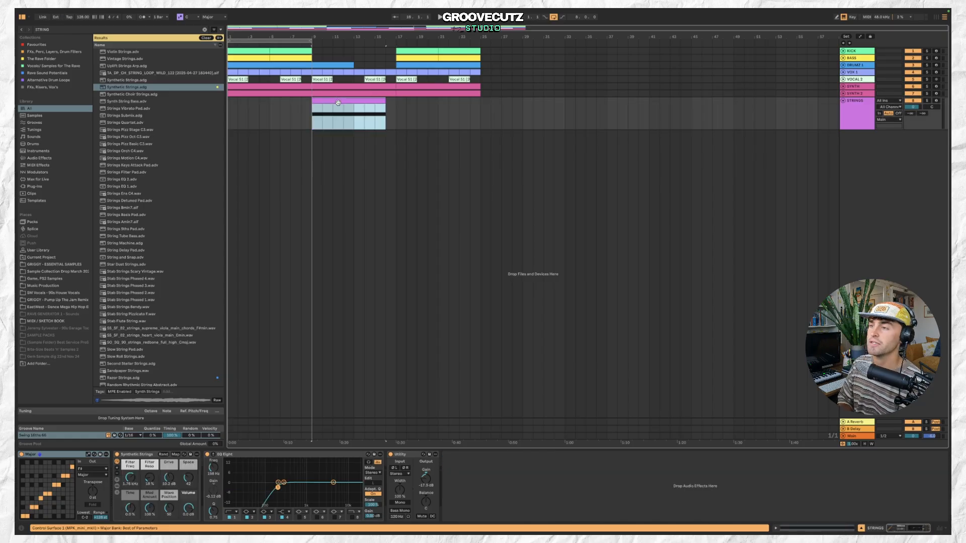
left_click(256, 94)
left_click(299, 49)
key("space")
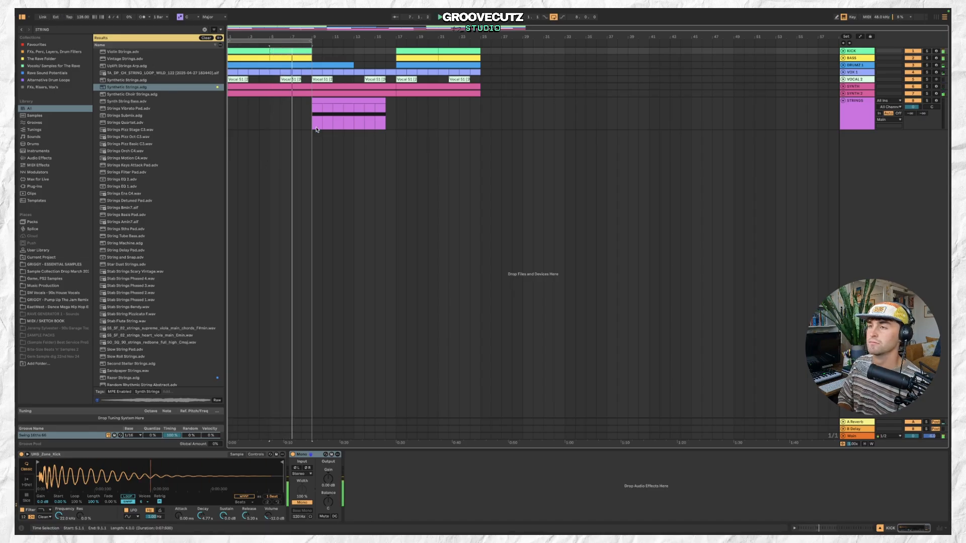
Collapse the STRINGS track in the arrangement.
key("plus")
left_click_drag(311, 51, 309, 52)
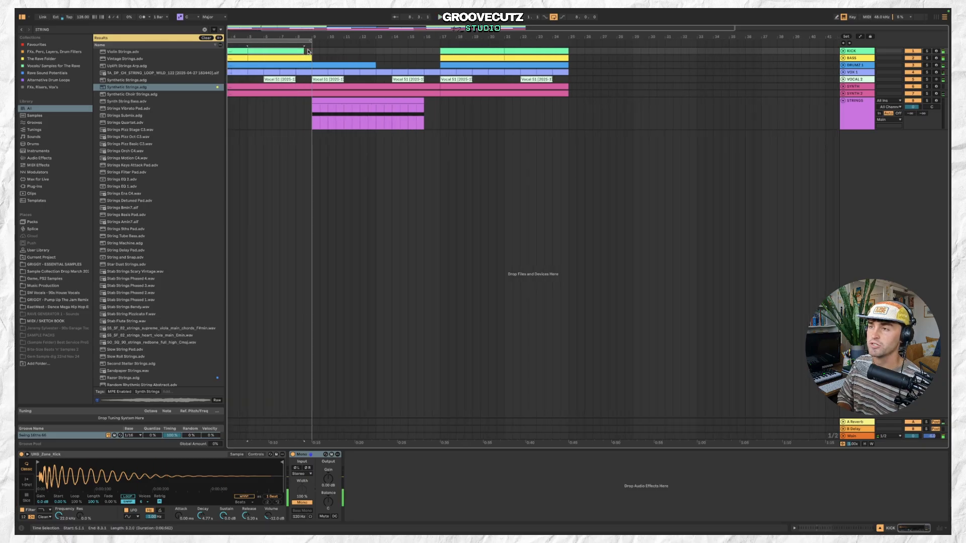
key("minus")
left_click(316, 64)
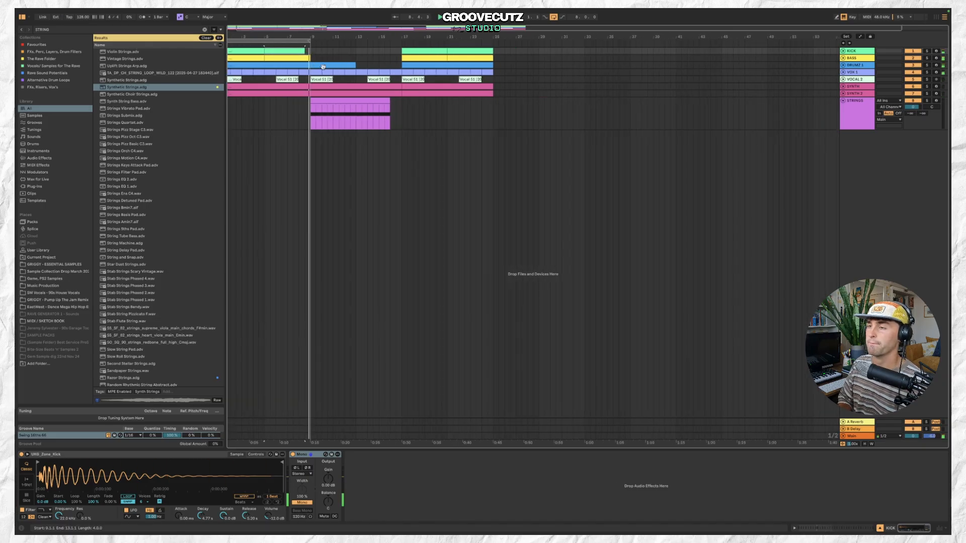
scroll(446, 133, "left", 1)
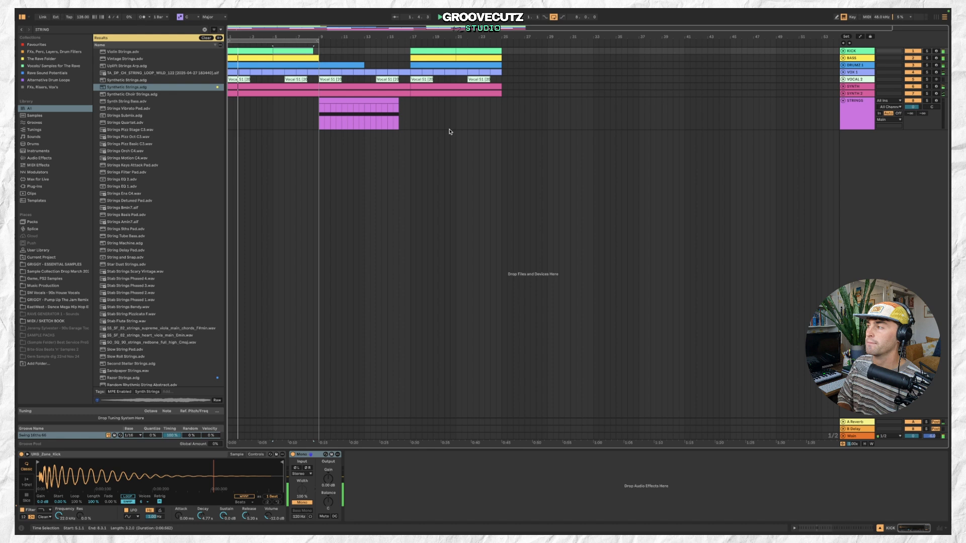
left_click(843, 101)
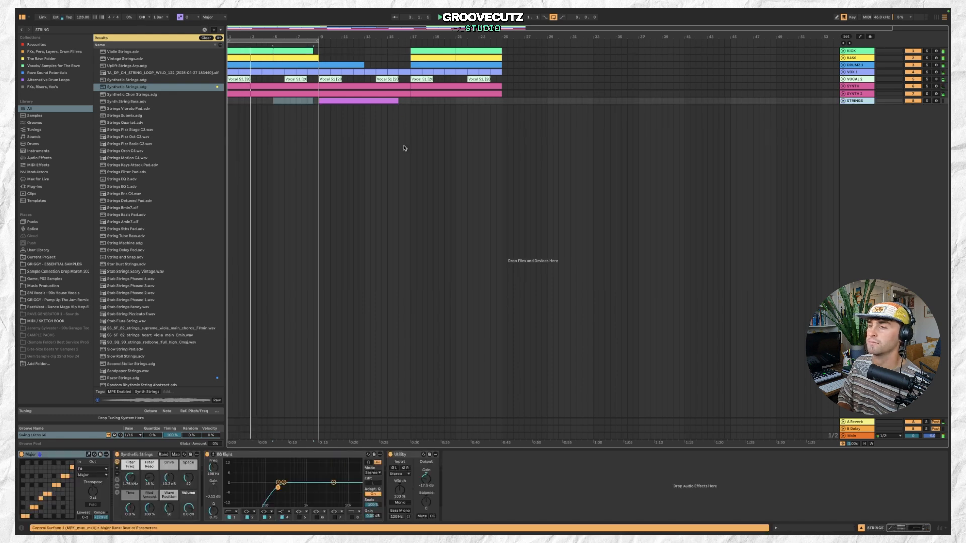
Insert a new audio track and search the browser for VOCAL.
left_click(90, 12)
left_click(88, 24)
left_click(134, 31)
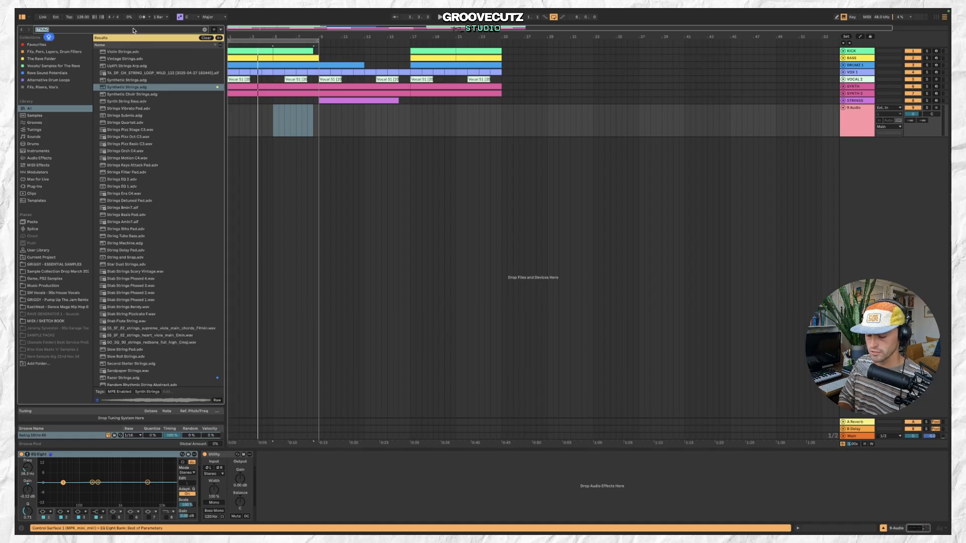
type("VOCAL")
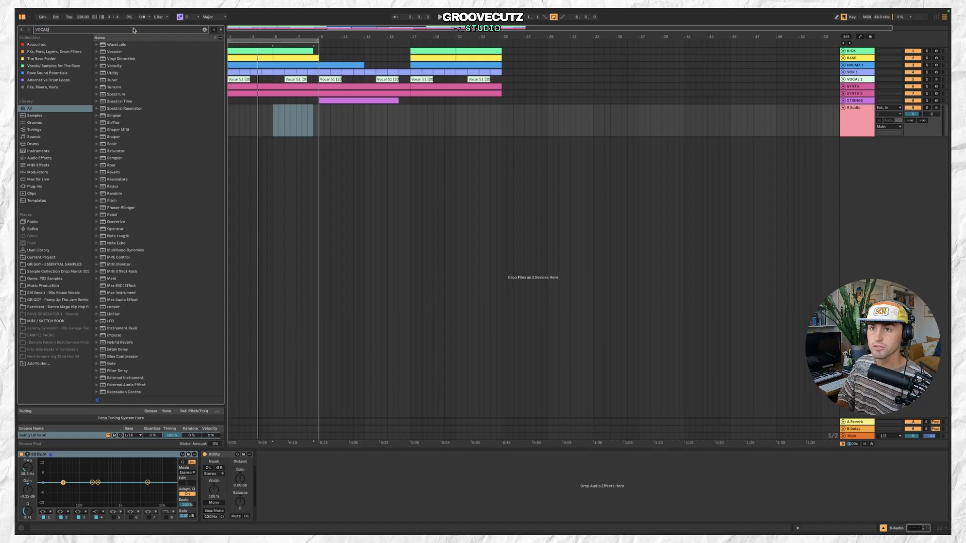
Preview vocal samples in the search results to find a suitable chant.
left_click(173, 130)
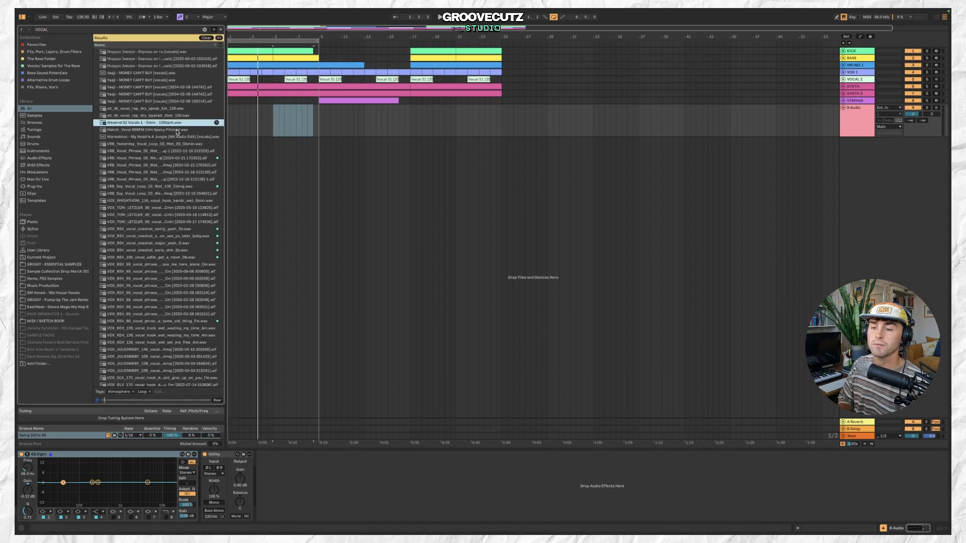
left_click(187, 208)
scroll(191, 249, "down", 10)
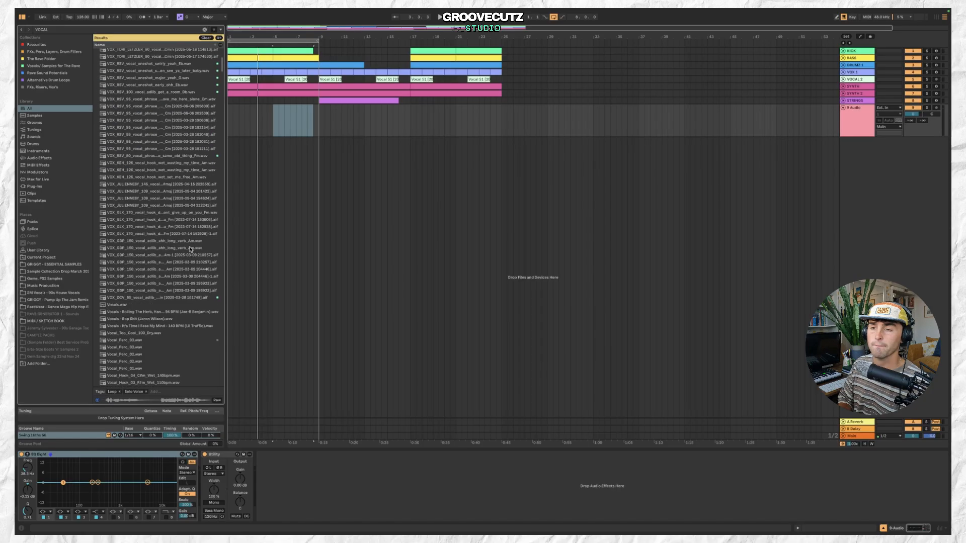
left_click(188, 234)
scroll(189, 241, "down", 12)
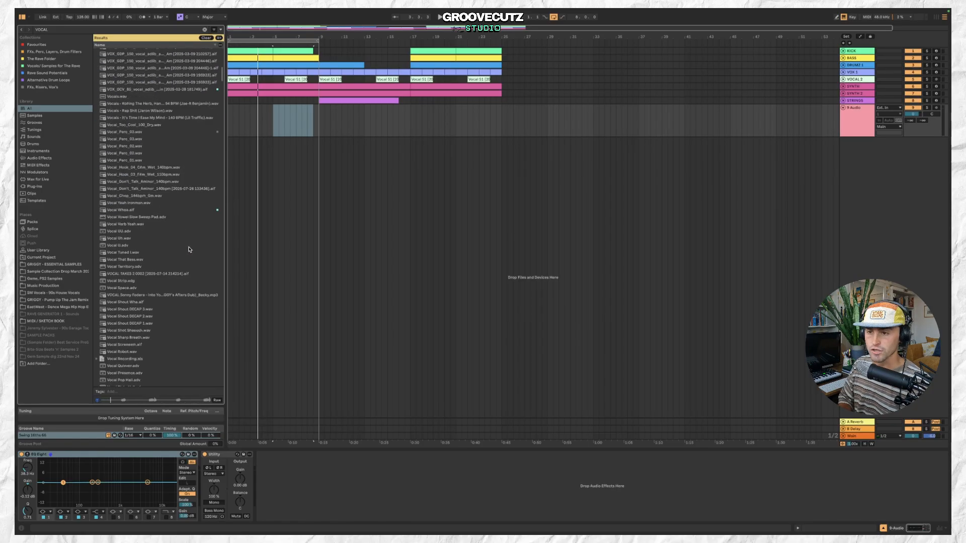
left_click(170, 225)
left_click(179, 217)
left_click(175, 209)
left_click(173, 203)
scroll(181, 230, "down", 5)
left_click(181, 231)
left_click(182, 243)
scroll(182, 243, "down", 3)
left_click(181, 238)
scroll(180, 238, "down", 3)
left_click(181, 239)
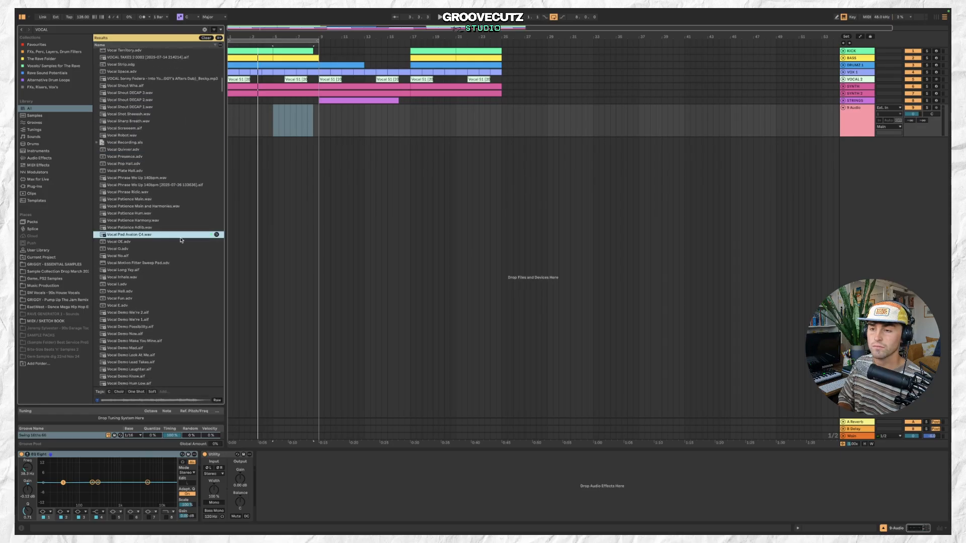
left_click(181, 247)
scroll(181, 247, "down", 11)
left_click(181, 246)
scroll(181, 248, "down", 4)
left_click(181, 246)
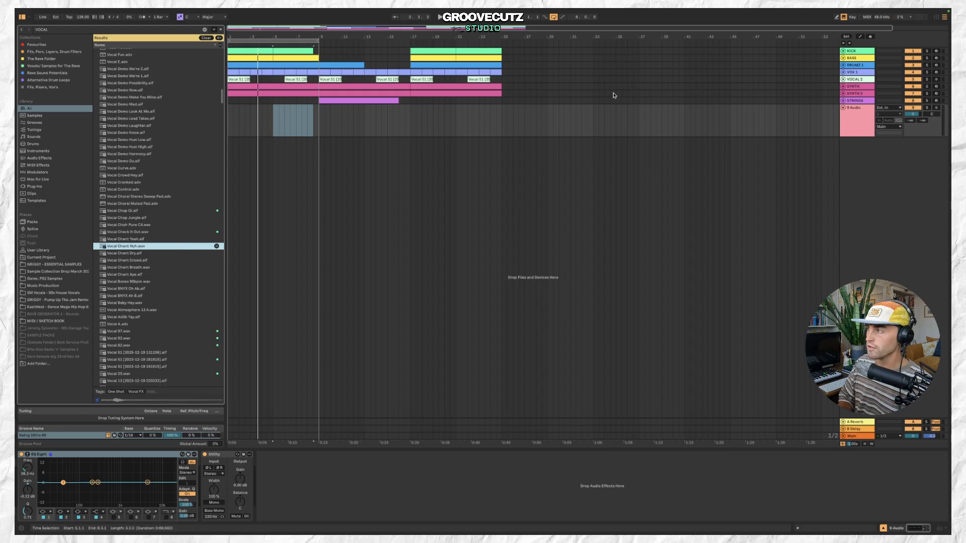
Delete the empty audio track and load Vocal Chant Huh.wav onto a new MIDI track.
left_click(857, 124)
key("Delete")
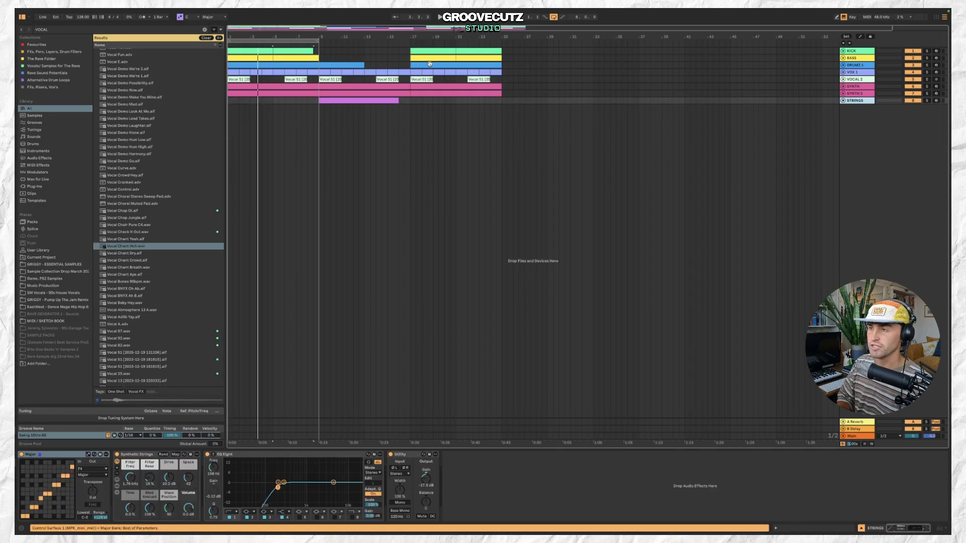
left_click(88, 12)
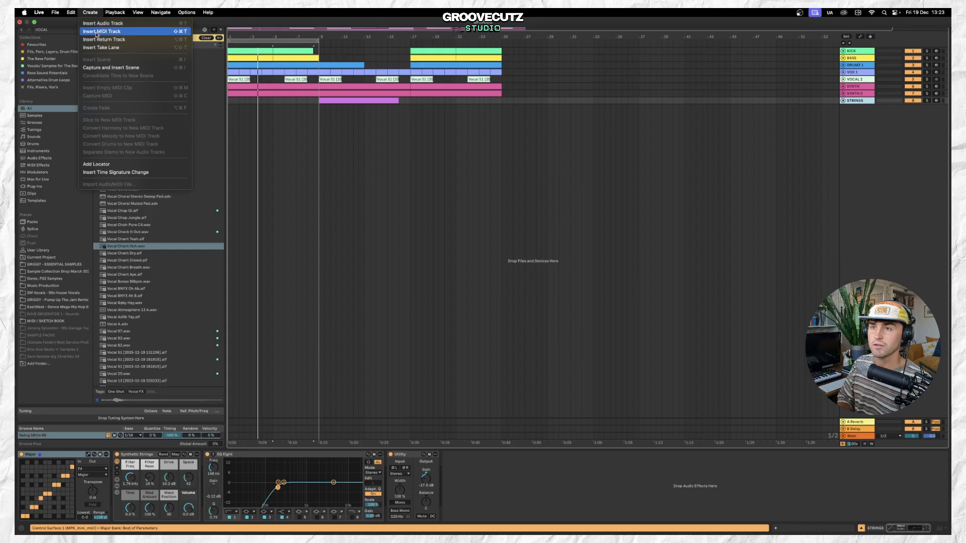
left_click(140, 199)
key("super+shift+t")
double_click(139, 246)
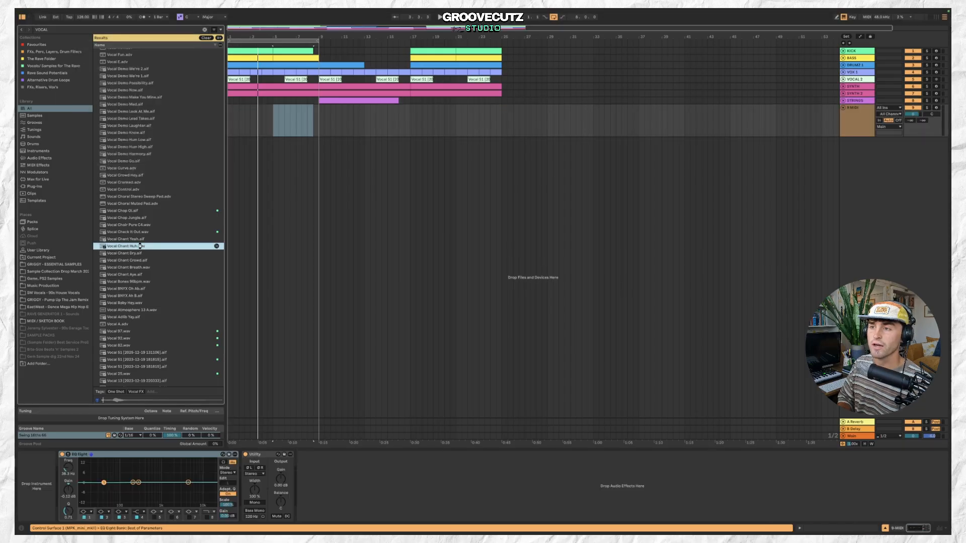
Create a MIDI clip on the vocal chant track and draw a long E3 note in it.
left_click(232, 109)
double_click(231, 109)
key("space")
left_click_drag(239, 108, 285, 108)
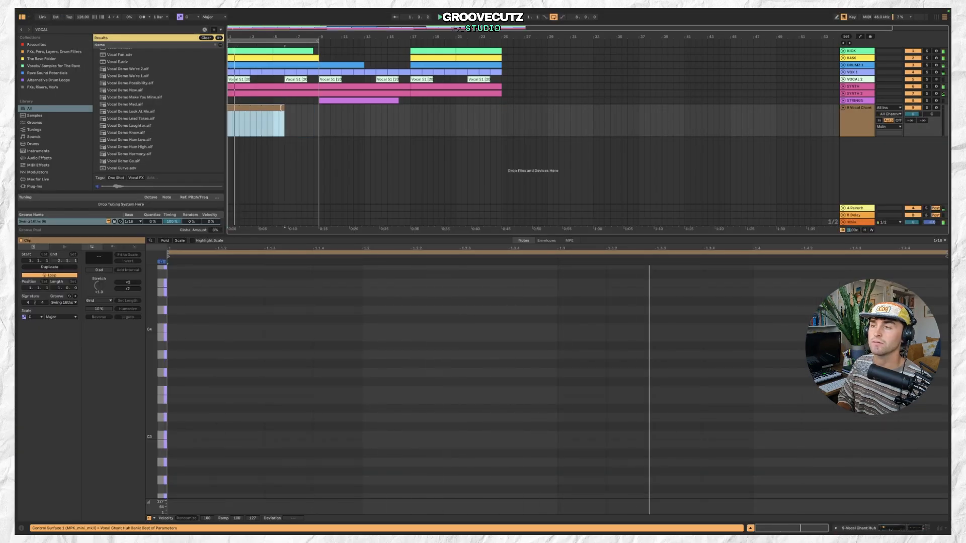
key("space")
double_click(230, 421)
left_click_drag(230, 420, 287, 401)
key("space")
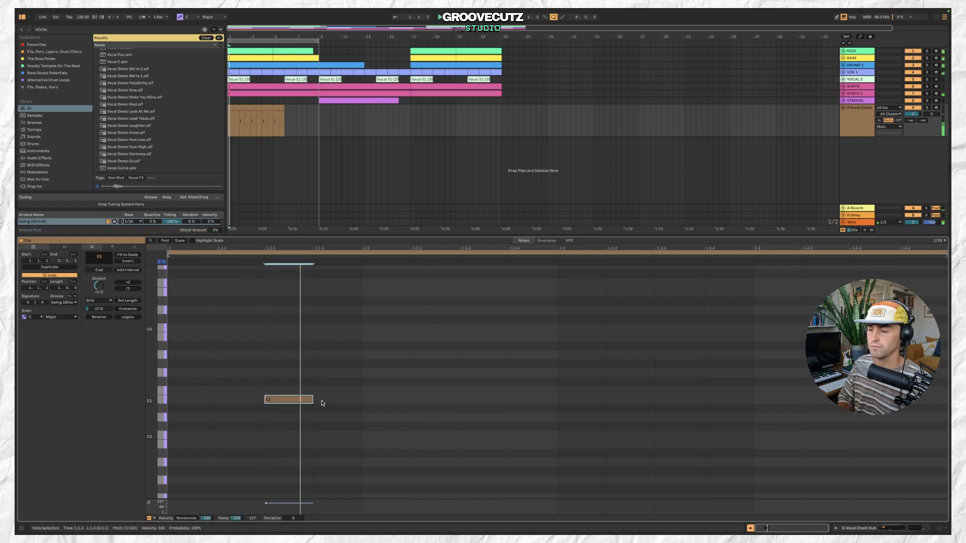
left_click_drag(420, 405, 444, 407)
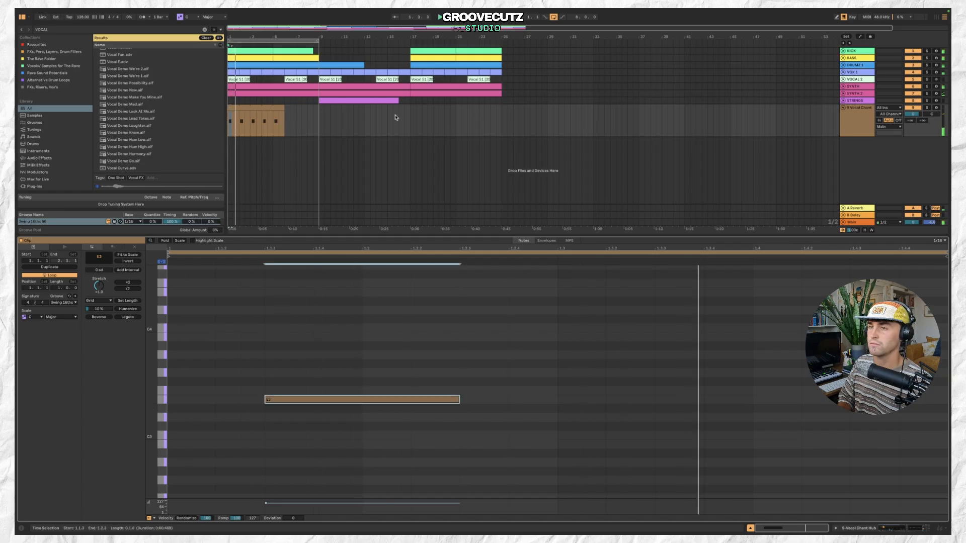
Shorten the vocal chant clip near the start and adjust the track's panning.
left_click(267, 109)
mouse_move(285, 108)
left_mouse_down()
mouse_move(233, 108)
mouse_move(279, 111)
mouse_move(267, 110)
left_mouse_up()
left_click(931, 114)
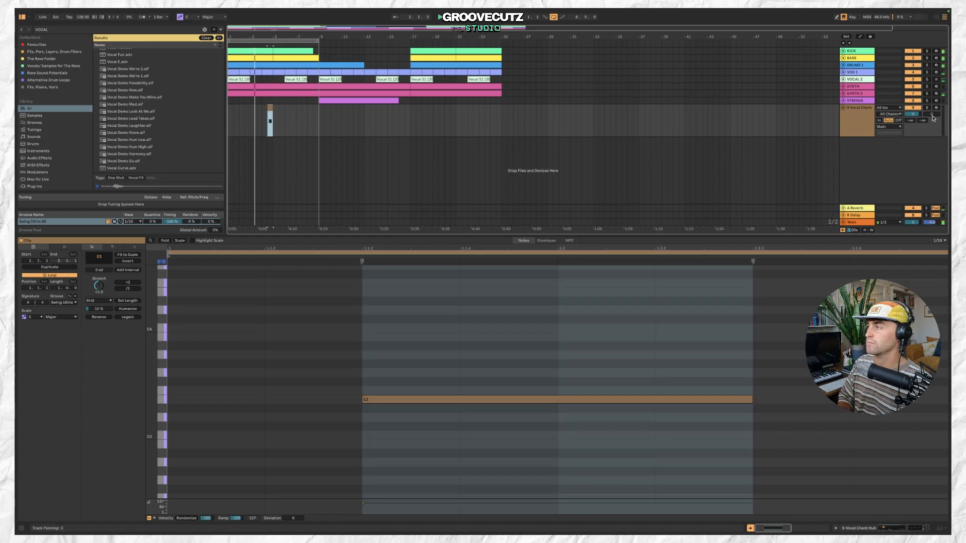
left_click_drag(931, 114, 932, 101)
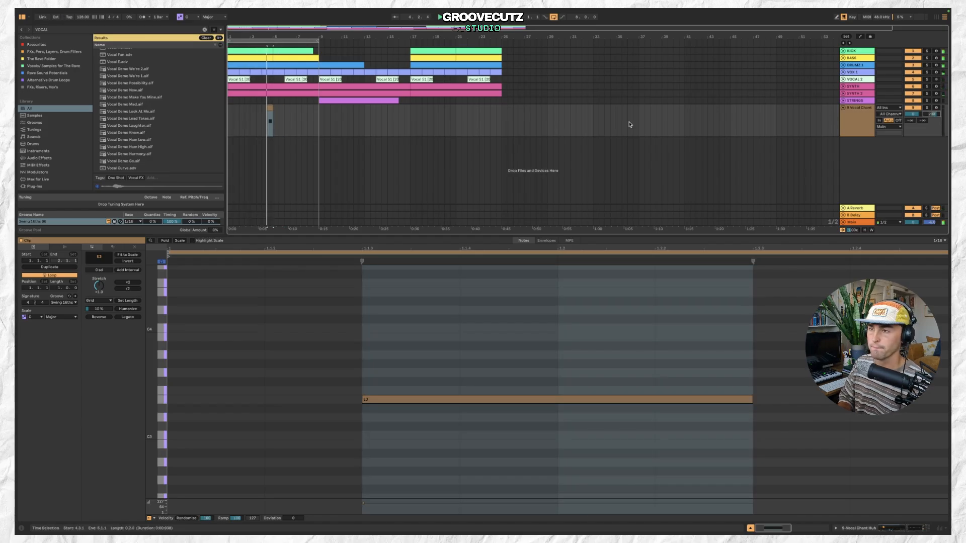
Set the vocal chant track's delay and reverb send levels while playing it back.
key("space")
double_click(869, 131)
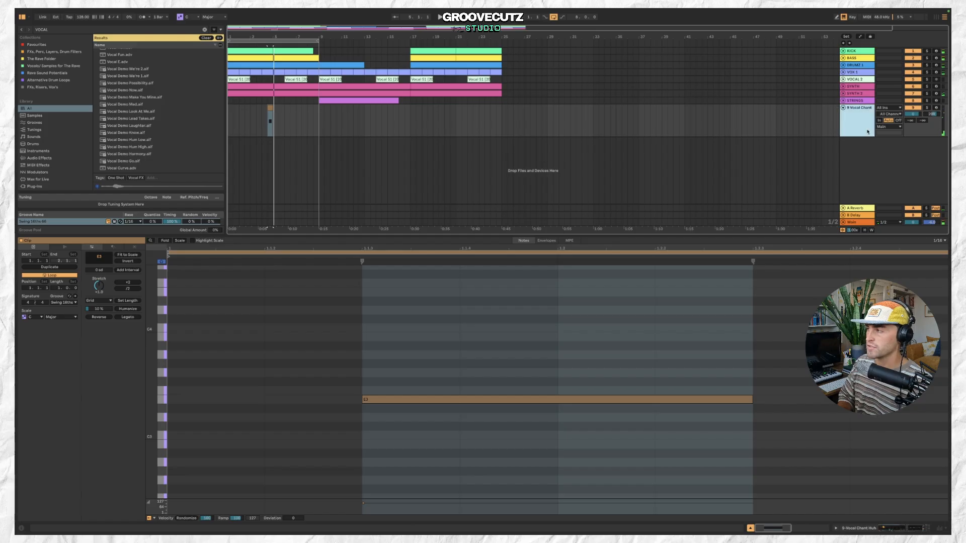
left_click(513, 476)
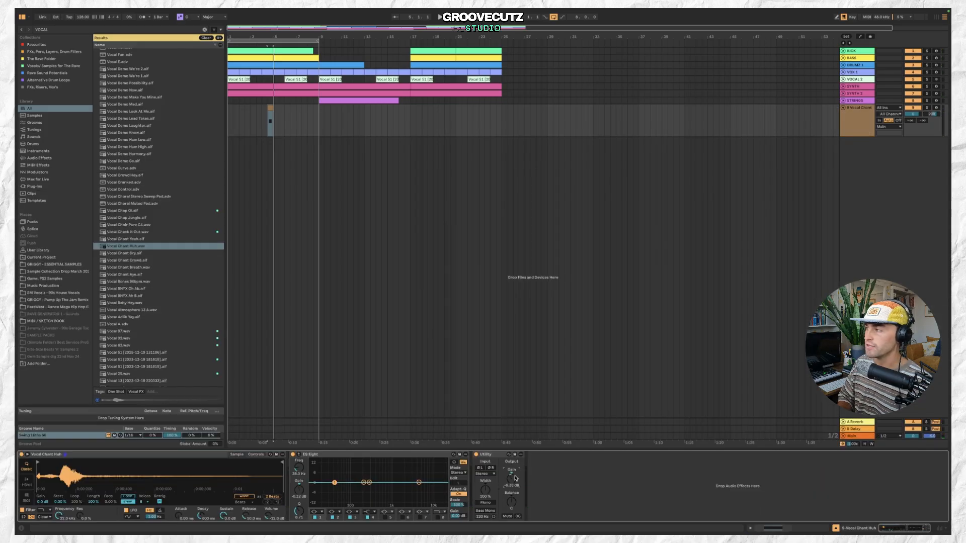
mouse_move(915, 136)
left_mouse_down()
mouse_move(914, 101)
mouse_move(915, 155)
left_mouse_up()
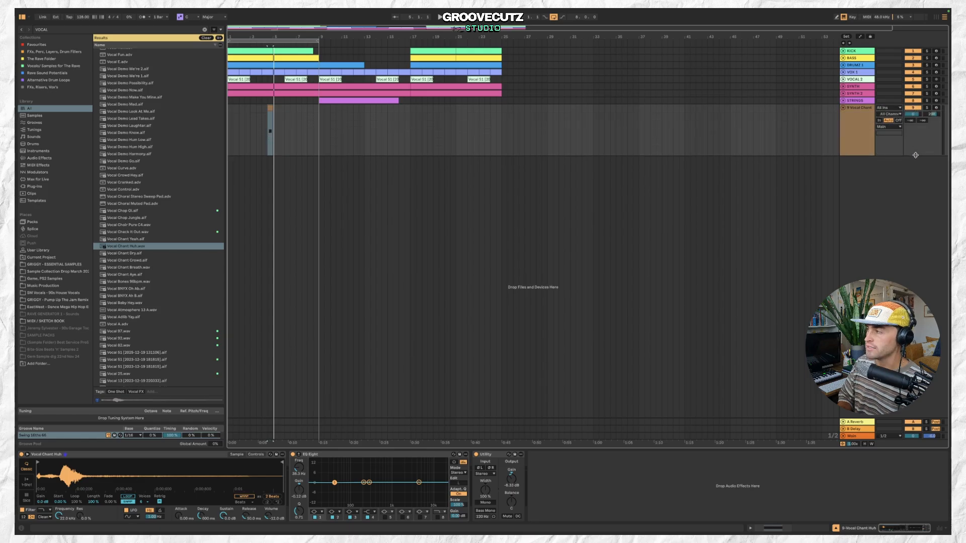
left_click_drag(912, 123, 920, 114)
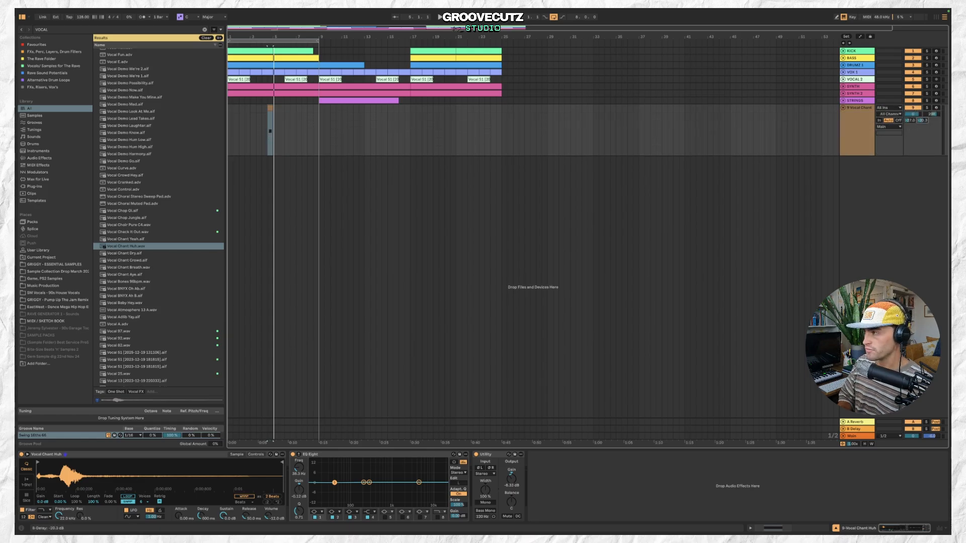
left_click(866, 125)
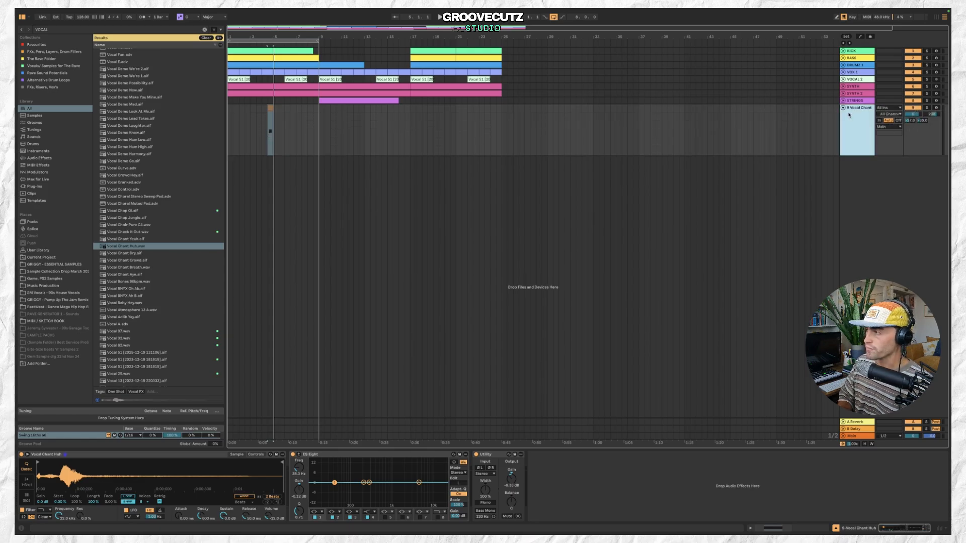
left_click_drag(912, 121, 911, 116)
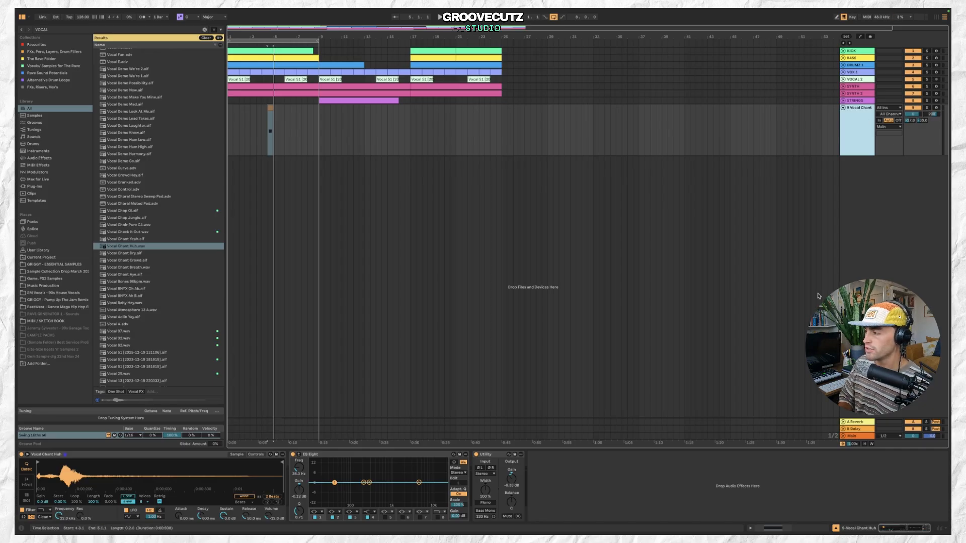
Inspect the devices on the Reverb and Delay return tracks.
left_click(857, 429)
left_click(859, 422)
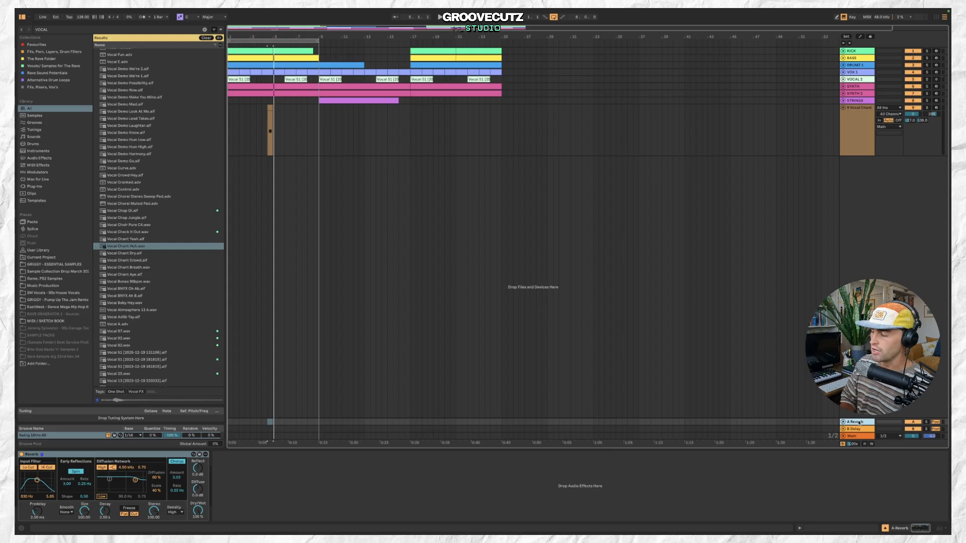
left_click(859, 429)
left_click(861, 423)
left_click(861, 429)
left_click(863, 423)
left_click(863, 428)
left_click(862, 423)
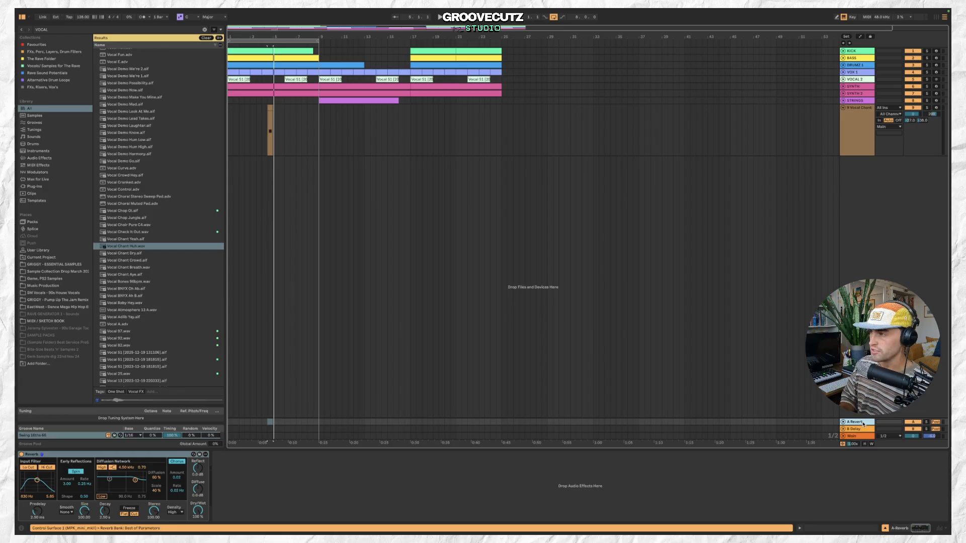
Reset the vocal chant track's reverb send to its default.
left_click(852, 134)
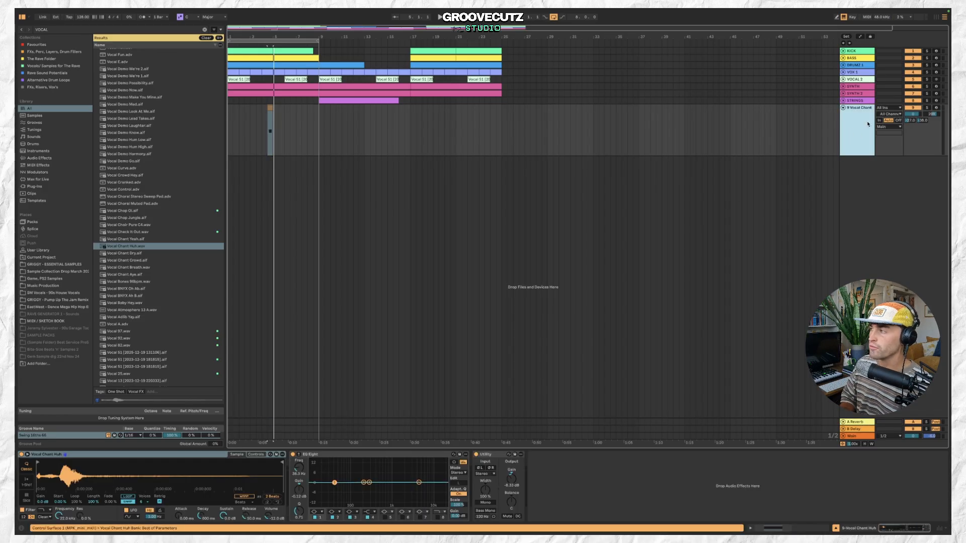
left_click(912, 121)
key("Delete")
left_click(917, 121)
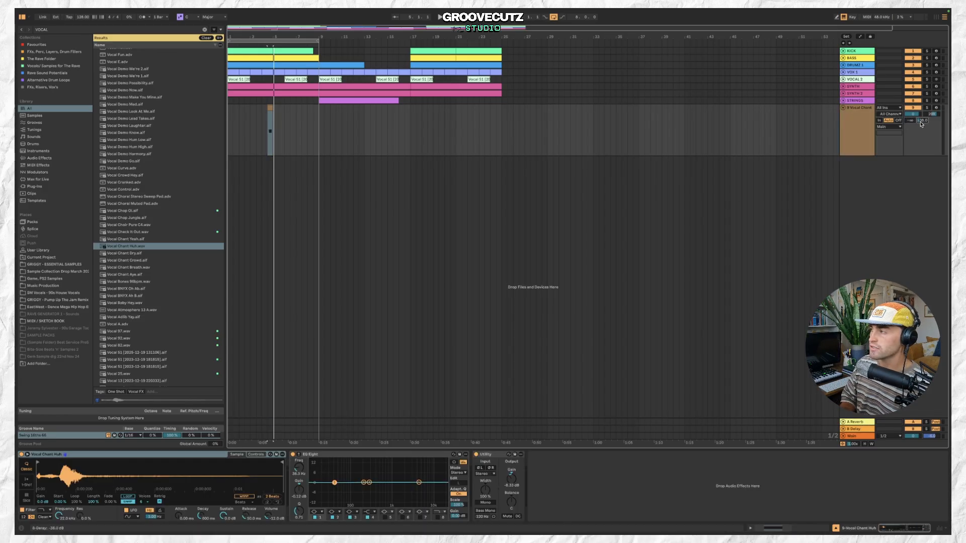
left_click(845, 122)
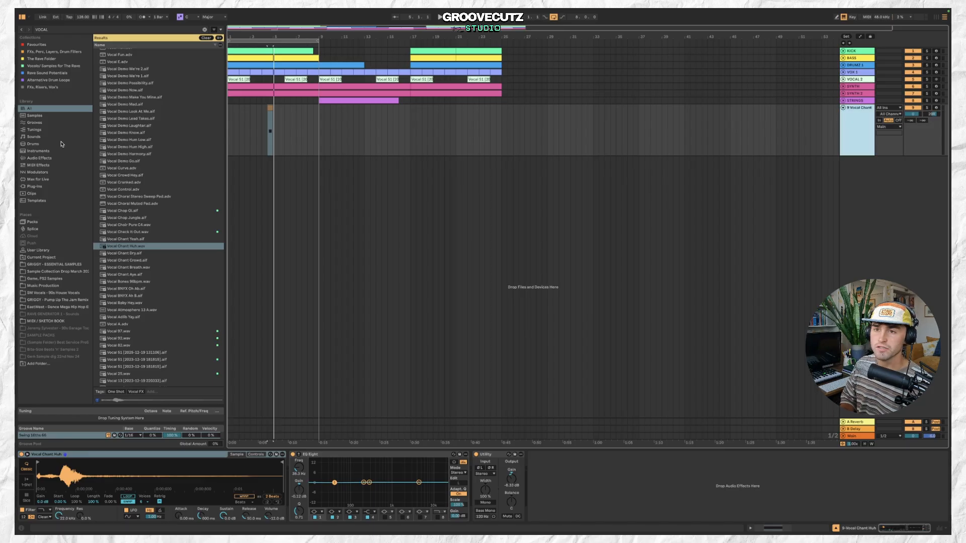
Search audio effects for delay and add a Delay device to the vocal chant track.
left_click(56, 159)
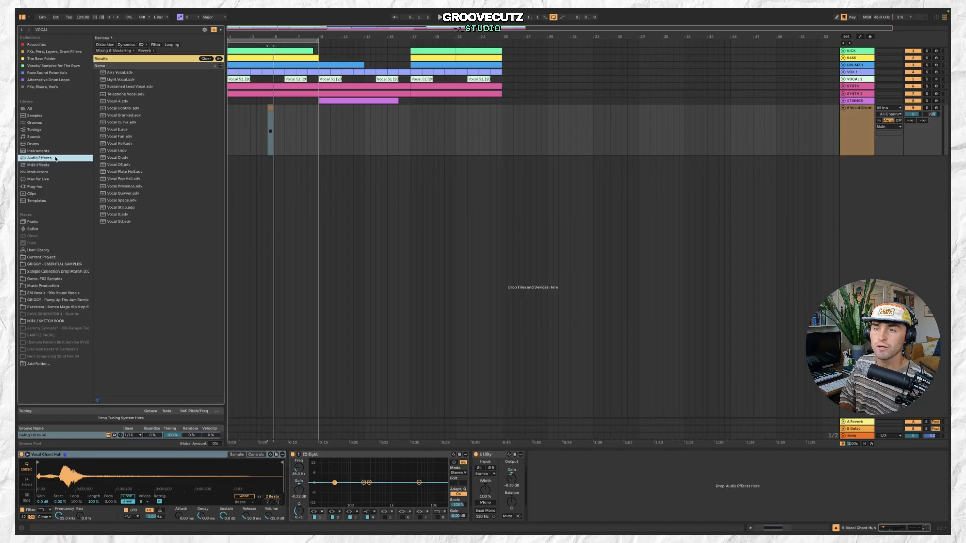
left_click(127, 31)
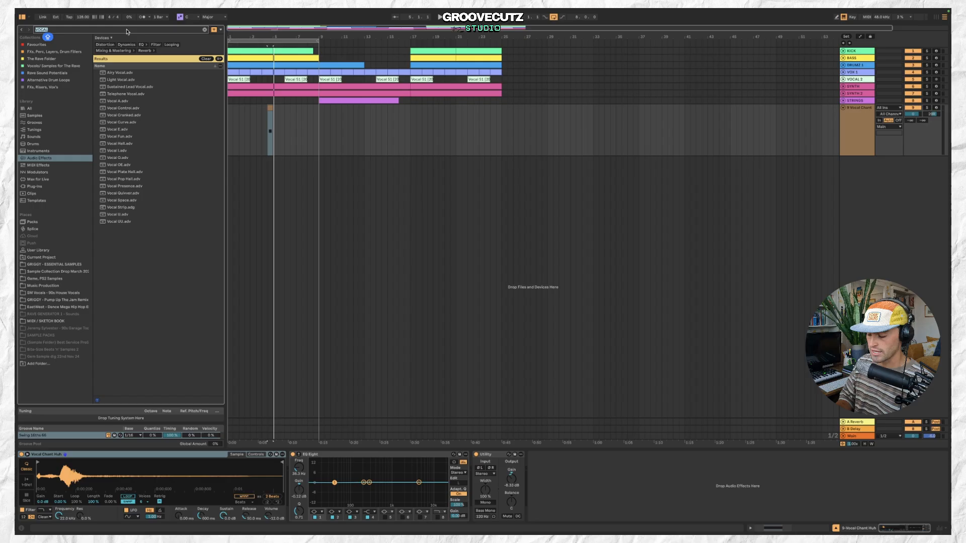
type("delay")
left_click(130, 75)
double_click(130, 76)
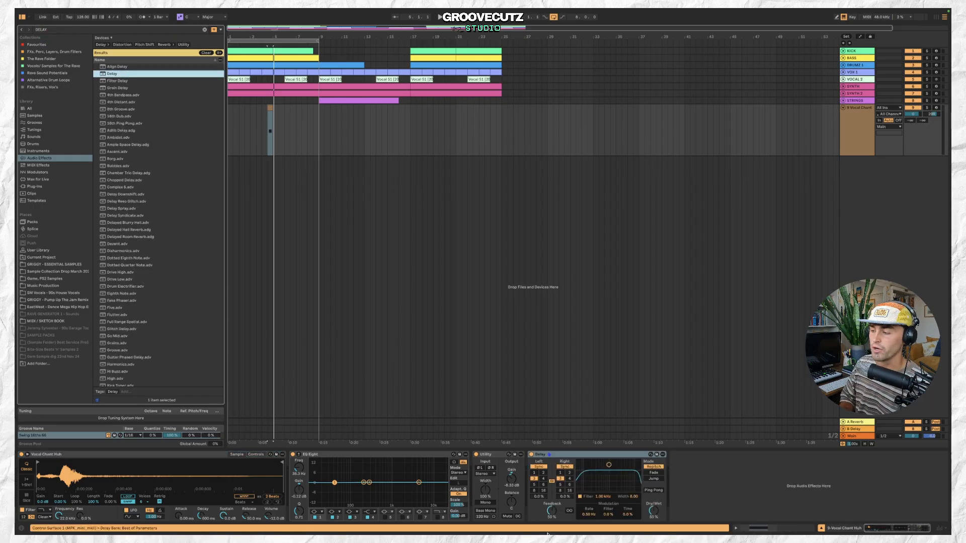
Compare the Delay return track's devices with the vocal chant track's chain.
left_click(855, 429)
left_click(858, 422)
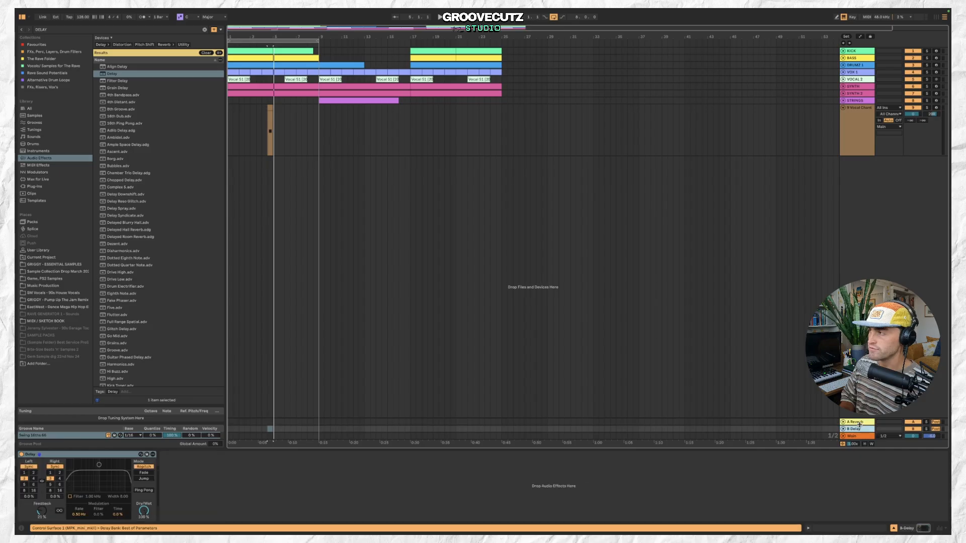
left_click(861, 144)
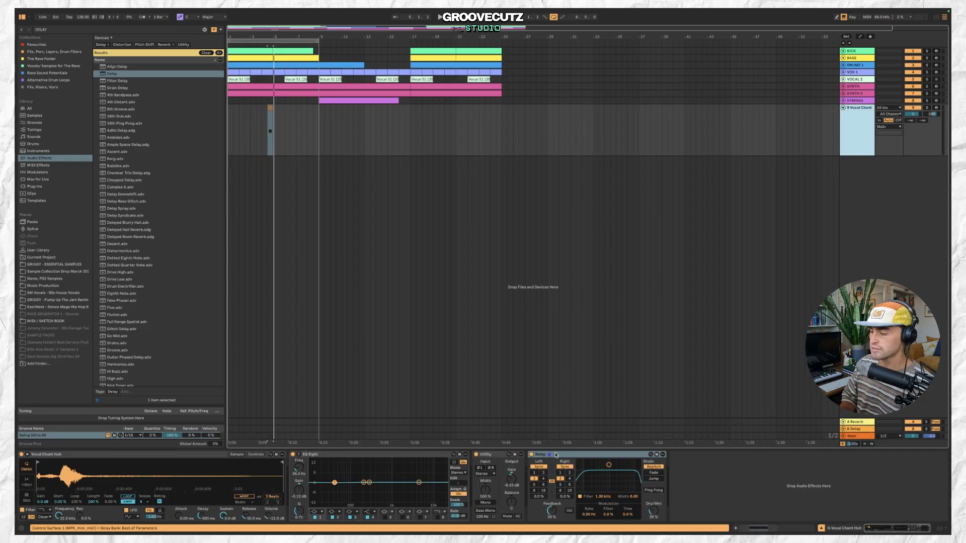
Remove the Delay device from the vocal chant track's chain.
left_click(554, 455)
key("Delete")
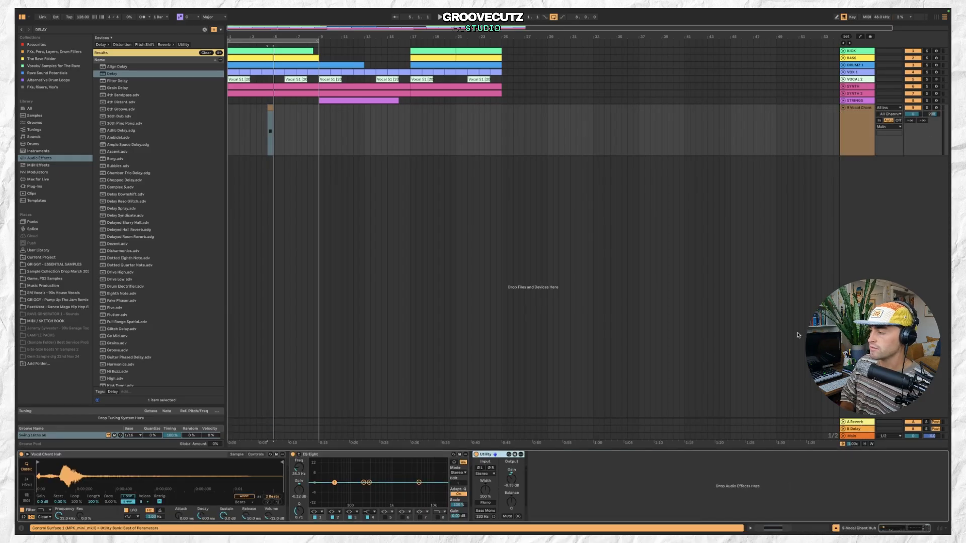
Check the Delay and Reverb return devices, then set the vocal chant track's Reverb send to about -26.6 dB.
left_click(864, 431)
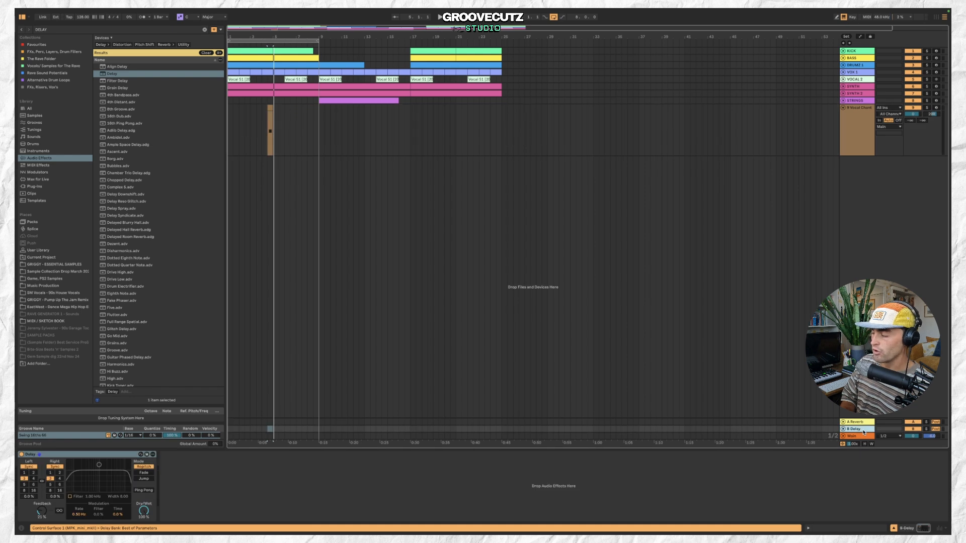
left_click(862, 424)
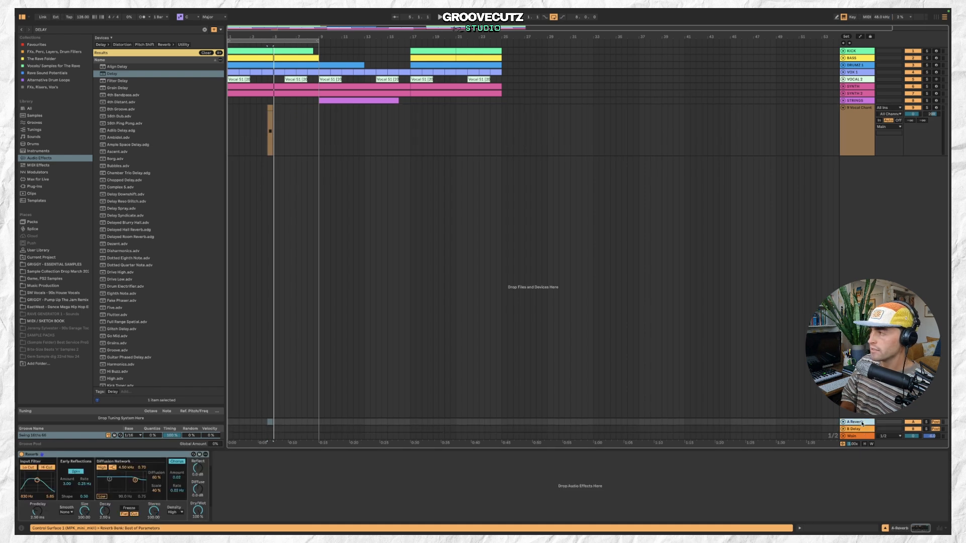
left_click(912, 128)
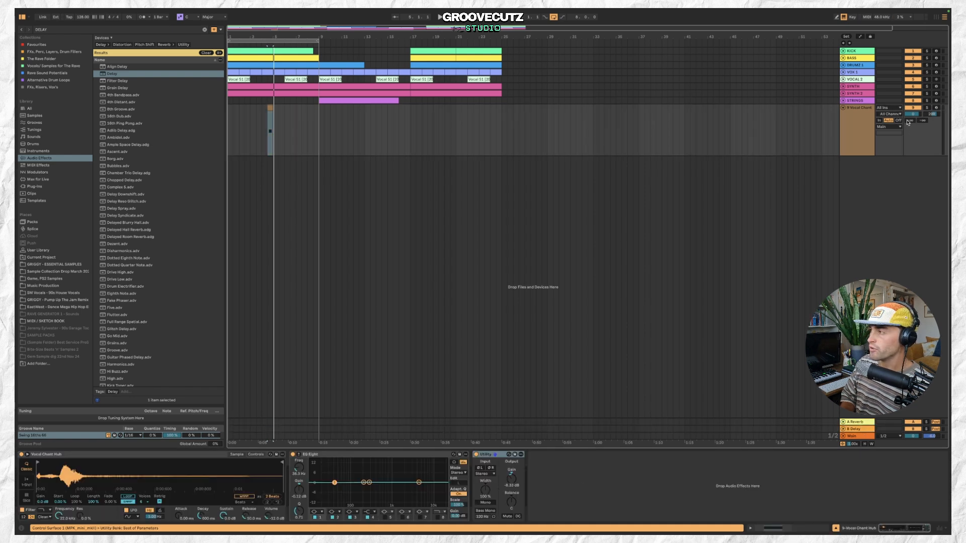
mouse_move(923, 120)
left_mouse_down()
mouse_move(923, 107)
mouse_move(910, 116)
mouse_move(923, 124)
mouse_move(911, 111)
left_mouse_up()
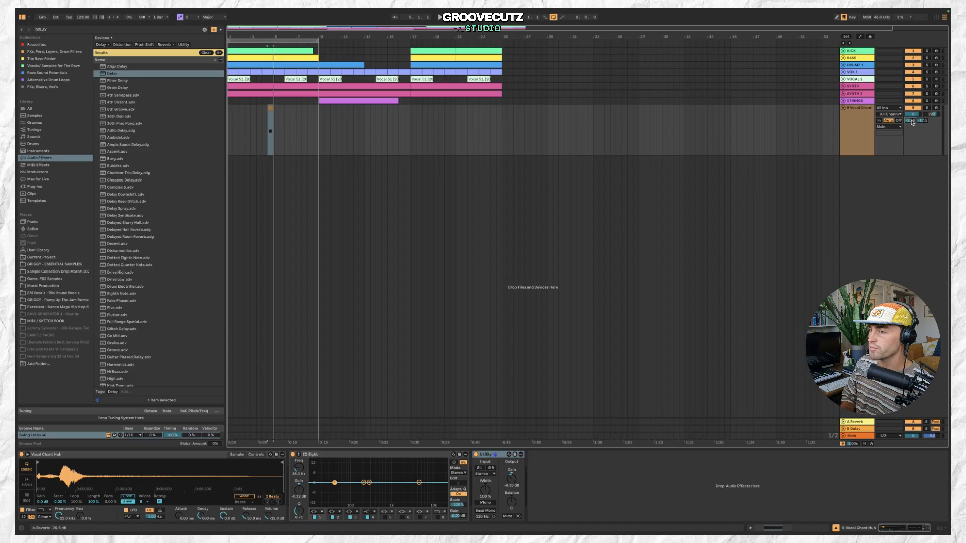
Play back the vocal chant section from different points to audition the reverb send.
key("space")
left_click(274, 107)
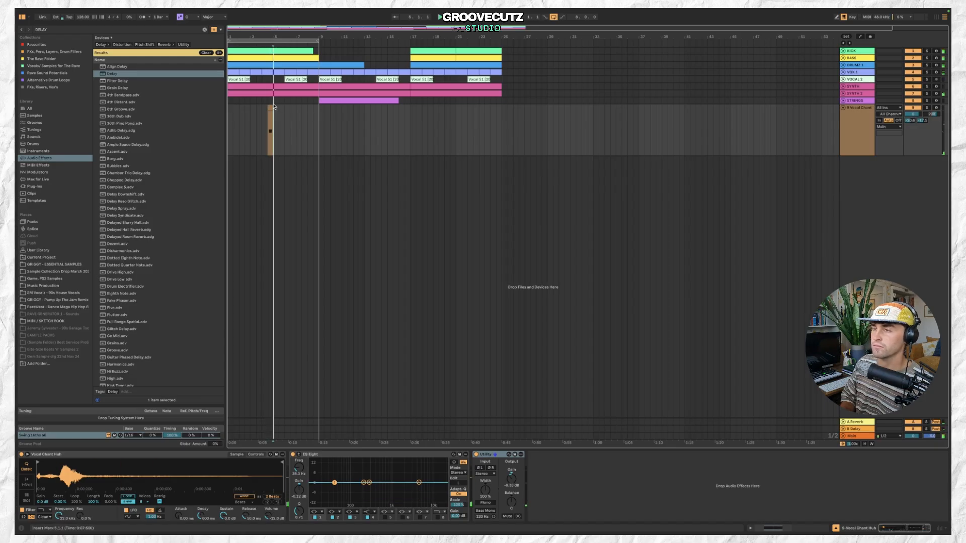
left_click(853, 126)
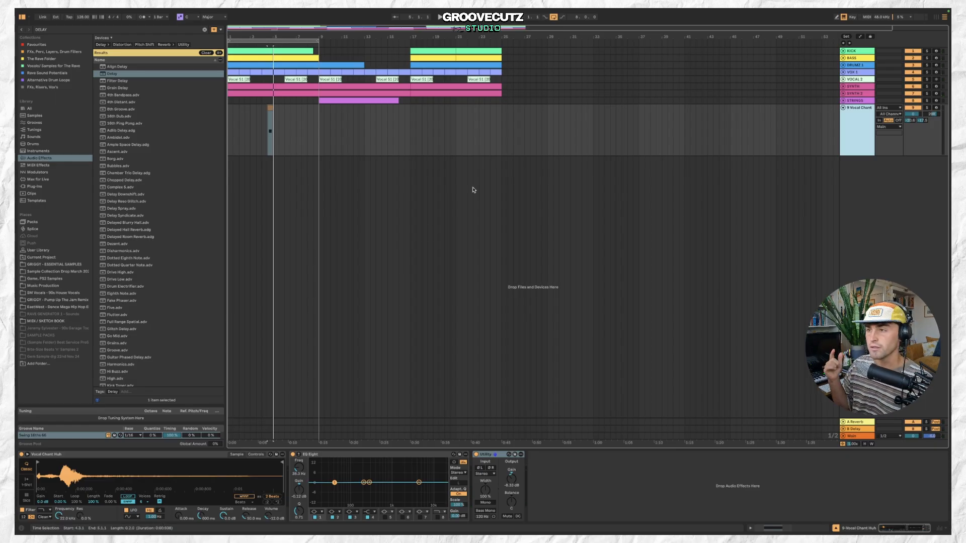
left_click(275, 107)
key("space")
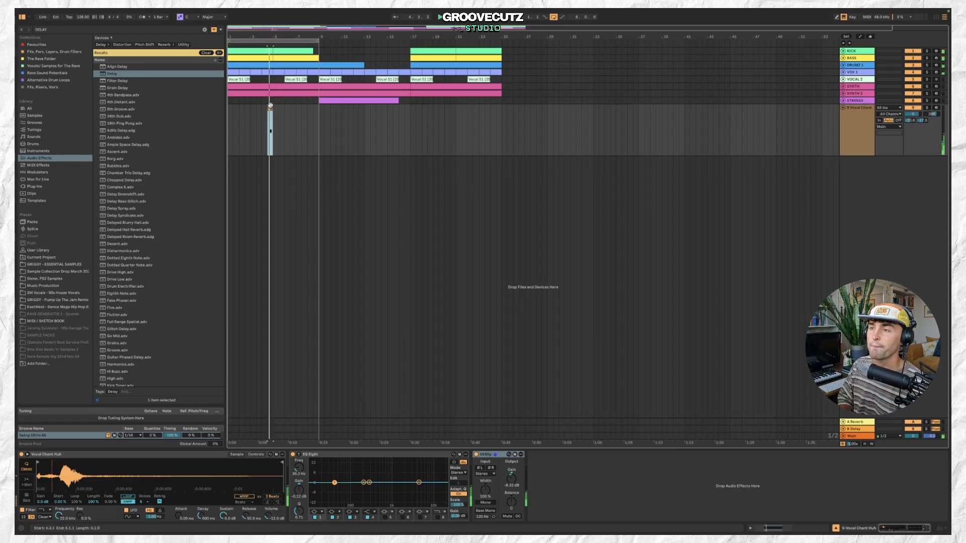
left_click(282, 111)
scroll(302, 109, "down", 1)
left_click(321, 110)
key("space")
key("space")
key("space")
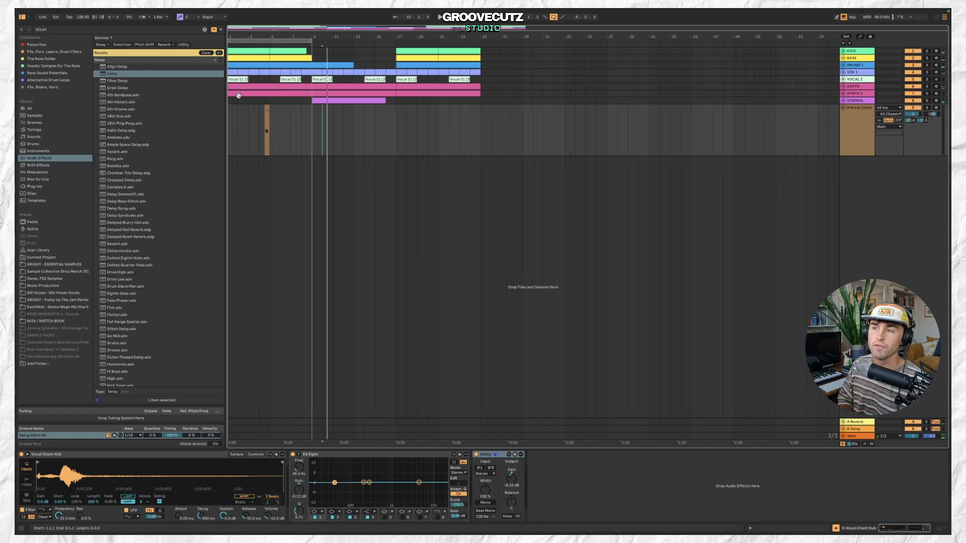
left_click(267, 109)
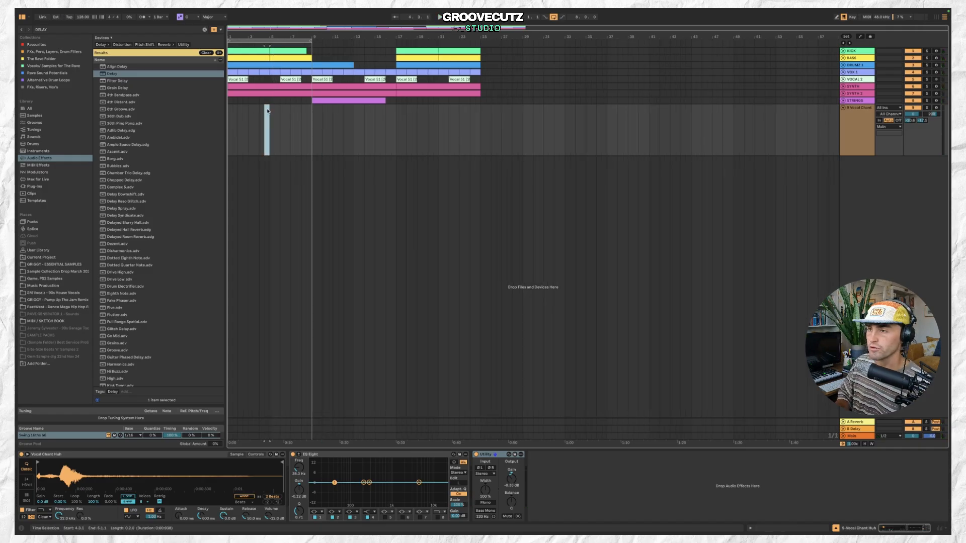
Delete the vocal chant track from the arrangement.
left_click(852, 138)
left_click(851, 138)
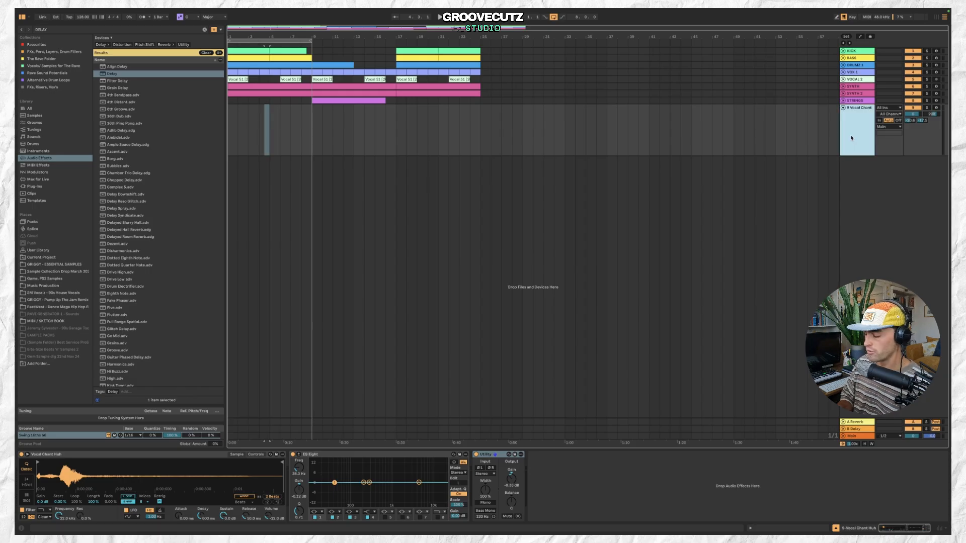
key("Delete")
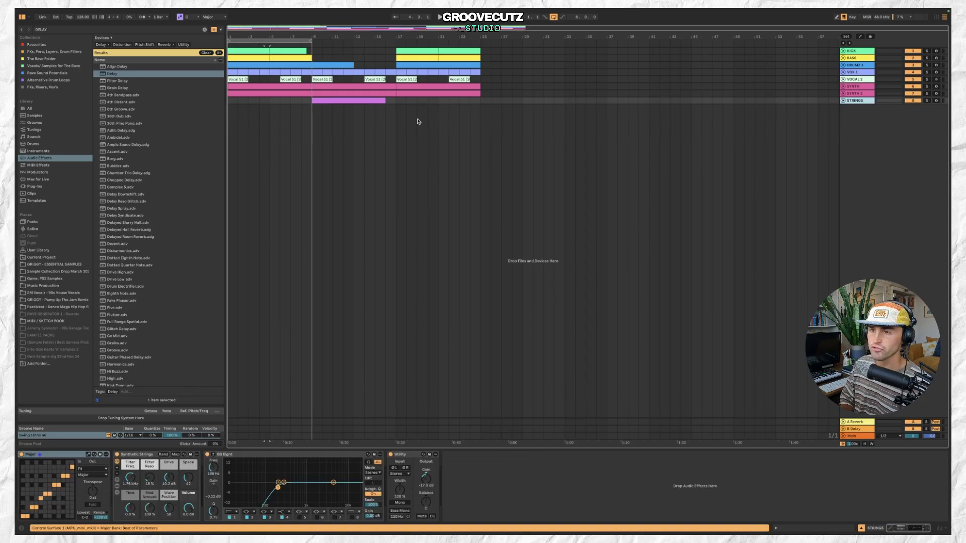
Lengthen the strings clip so it runs from bar 9 to bar 17.
scroll(322, 93, "up", 2)
scroll(314, 92, "up", 3)
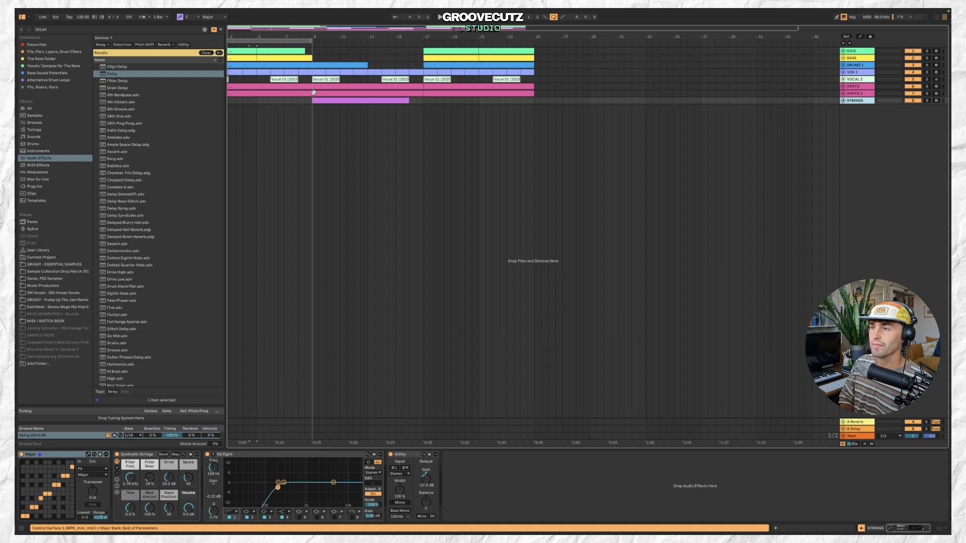
scroll(313, 92, "down", 4)
left_click(310, 92)
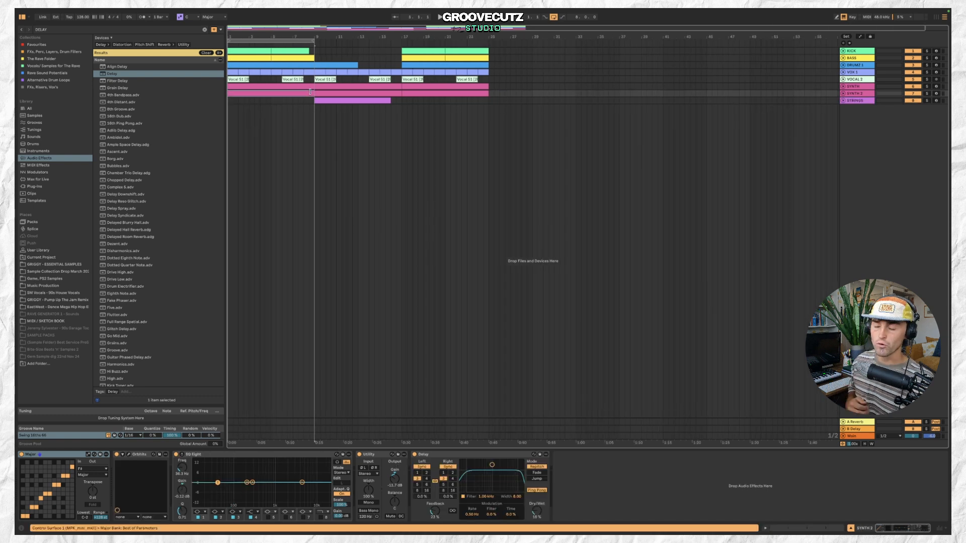
scroll(311, 92, "down", 1)
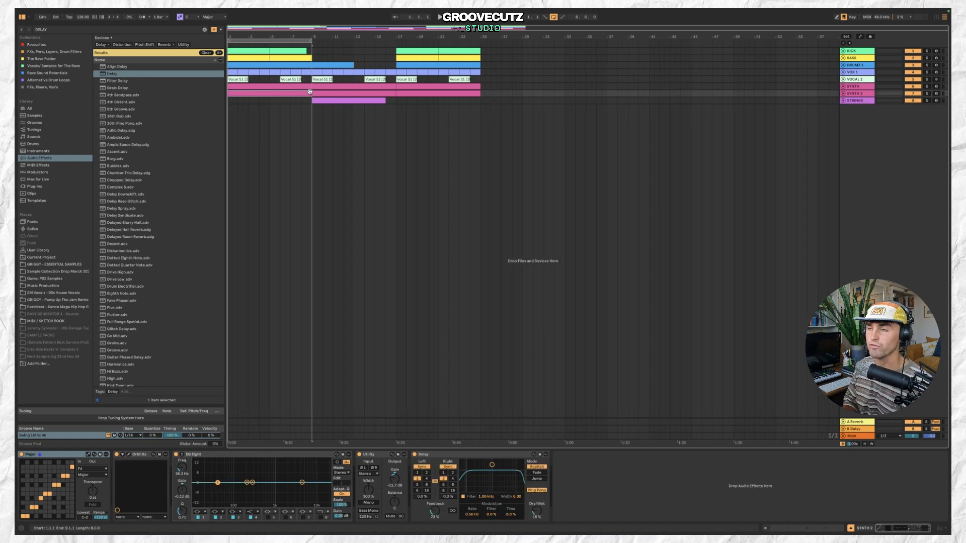
left_click(343, 100)
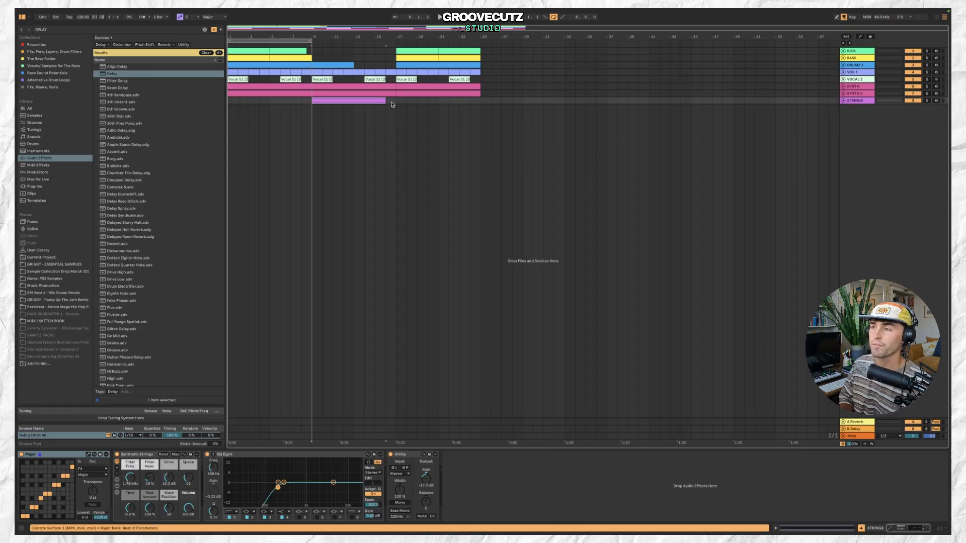
left_click_drag(384, 99, 397, 100)
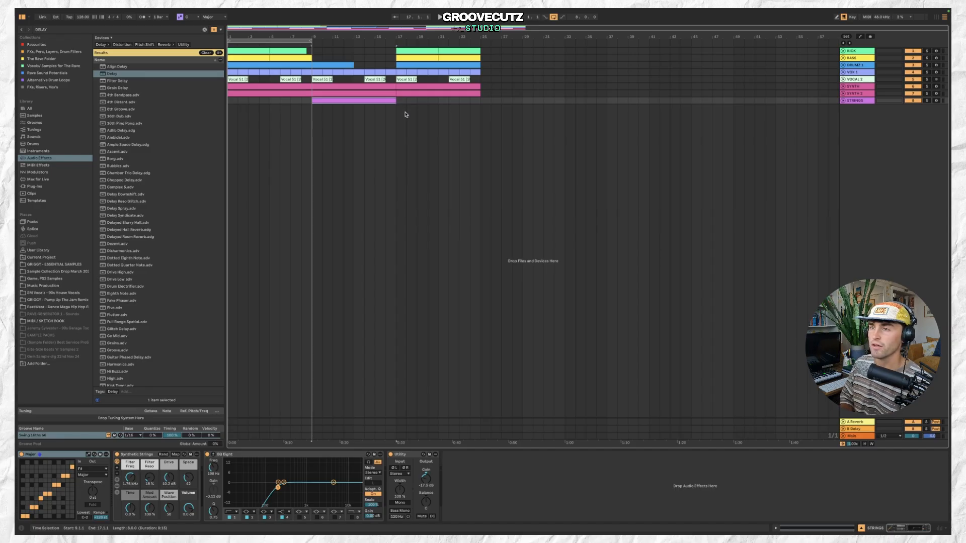
Extend the first kick clip so it ends at bar 9.
left_click(296, 52)
left_click_drag(306, 49, 312, 50)
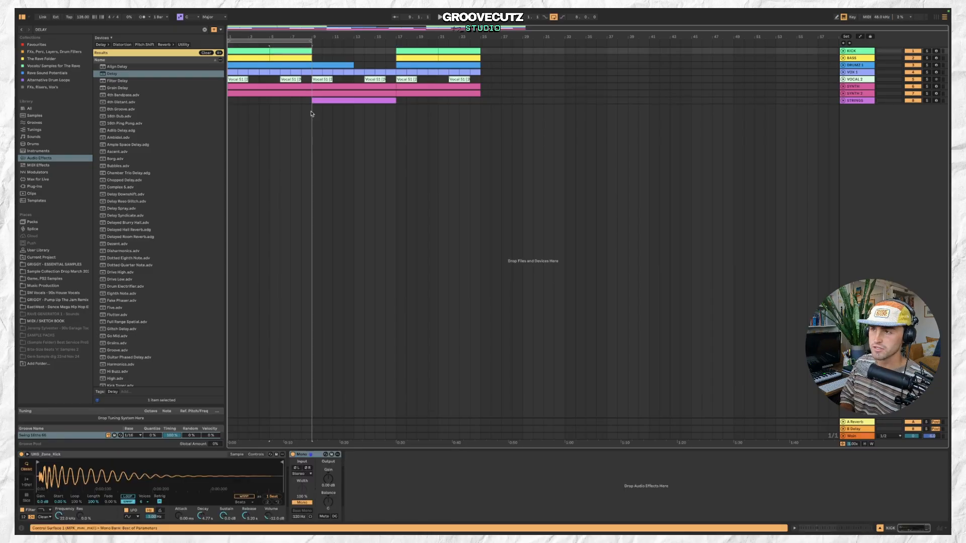
Select clips on the Synth 2 and synth tracks to inspect their device chains.
left_click(305, 94)
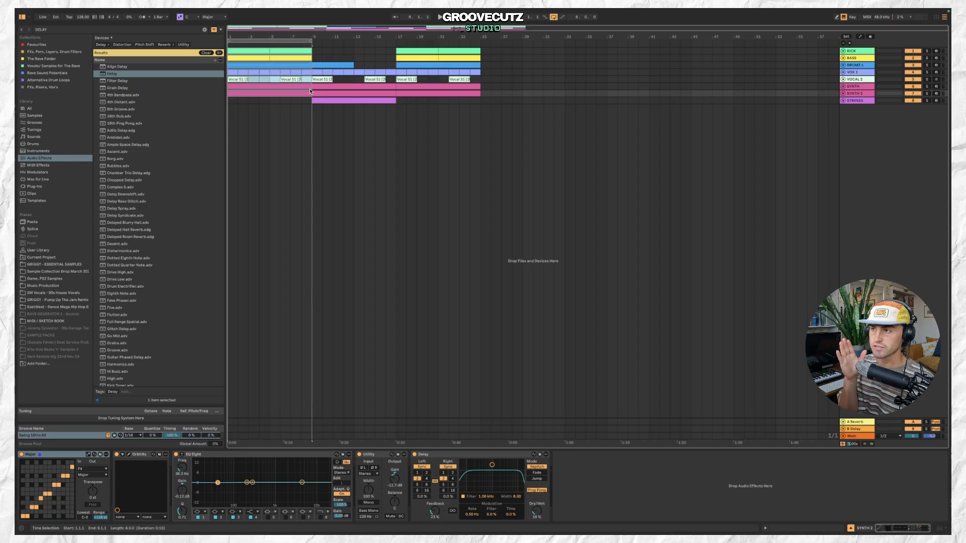
left_click(295, 53)
left_click(256, 93)
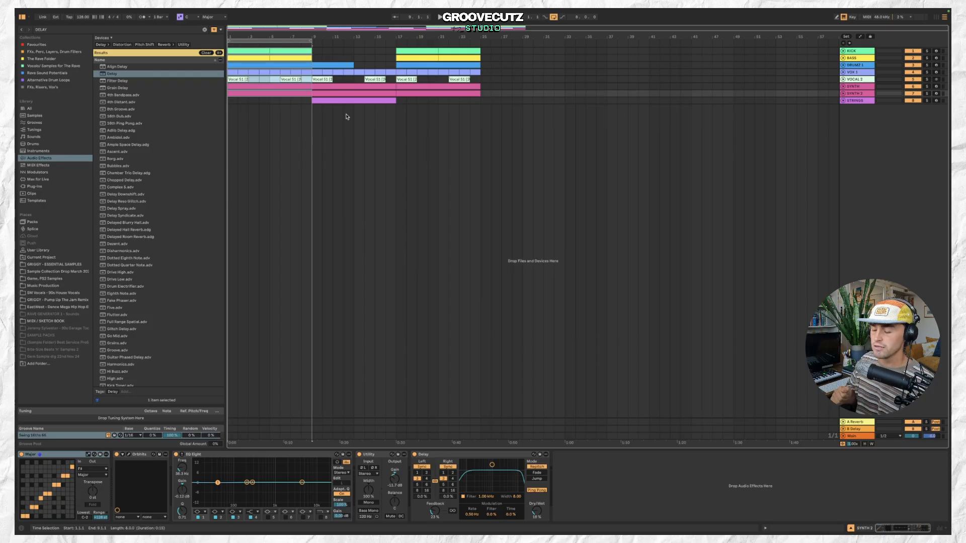
left_click(286, 87)
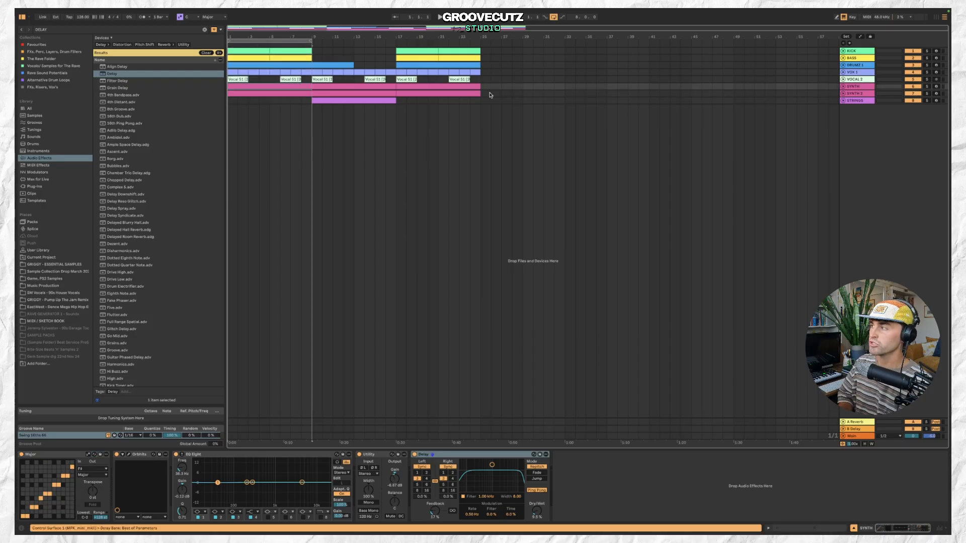
Audition the synth track soloed and release the solo.
left_click(843, 87)
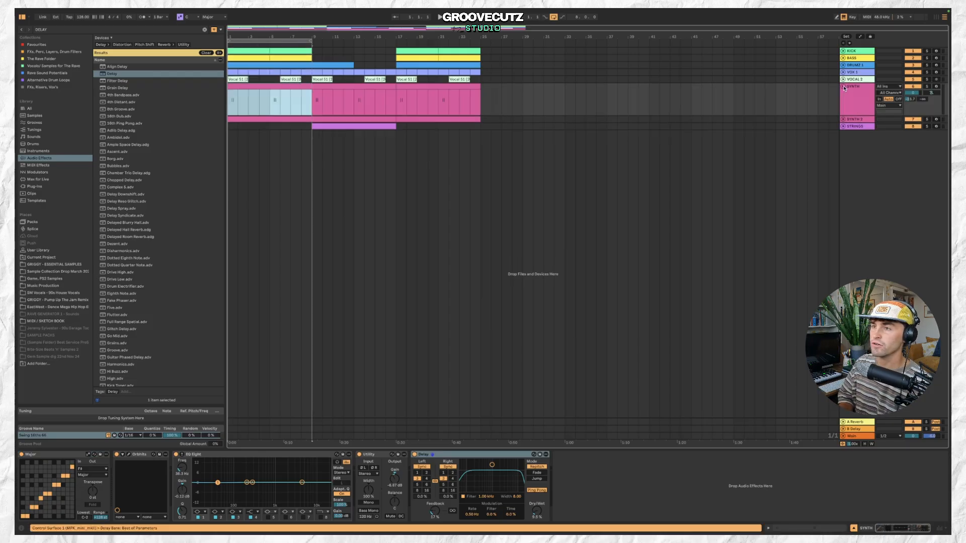
left_click(927, 87)
key("space")
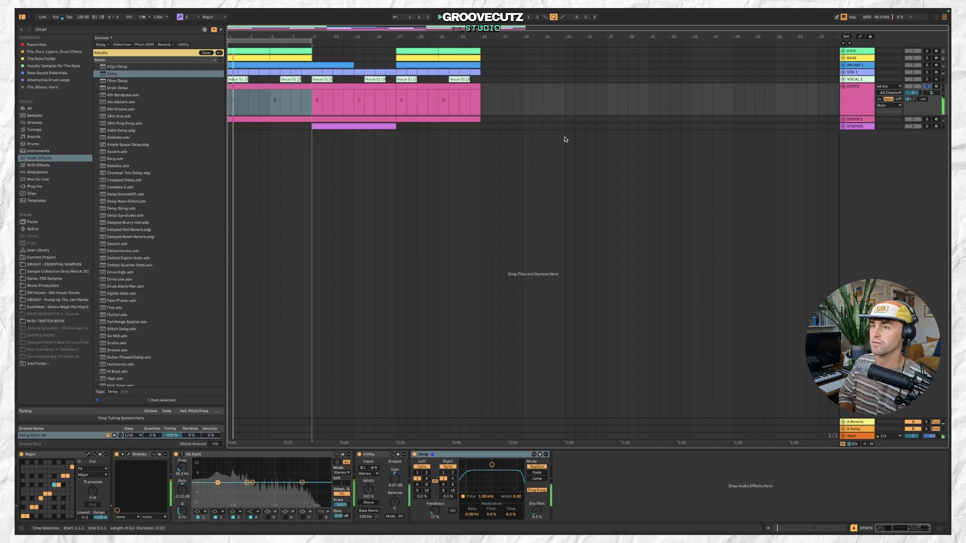
left_click(927, 87)
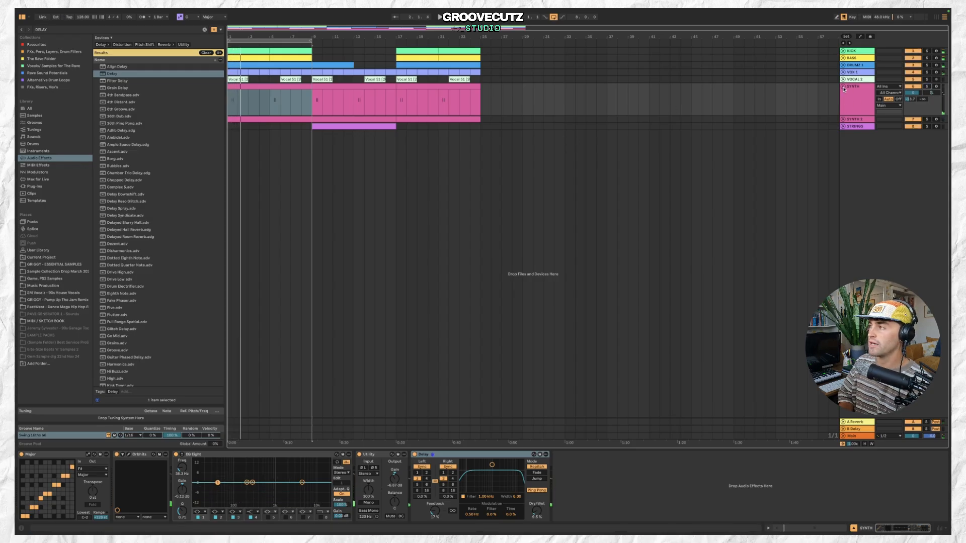
left_click(843, 87)
Audition the Synth 2 track soloed from the start of the arrangement and release the solo.
left_click(844, 95)
left_click(843, 94)
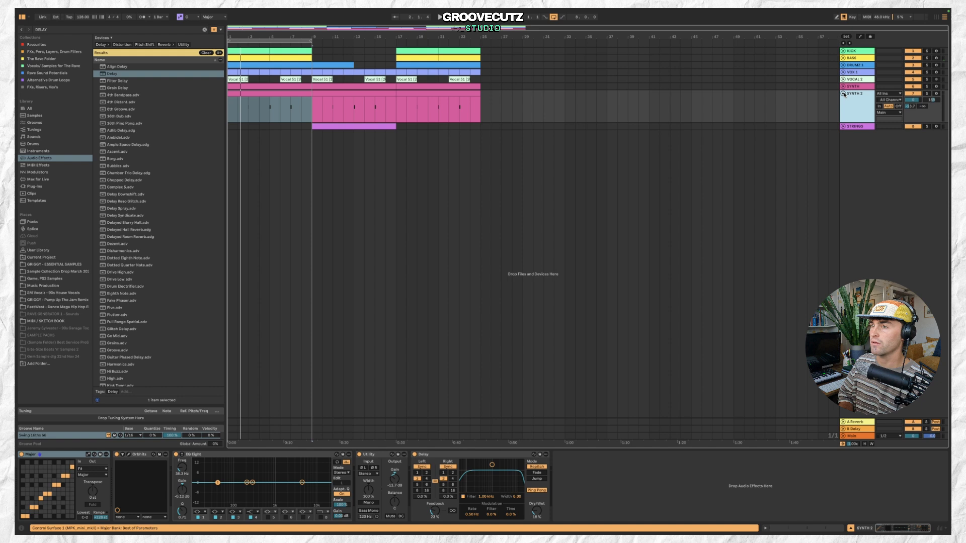
left_click(927, 93)
left_click(309, 117)
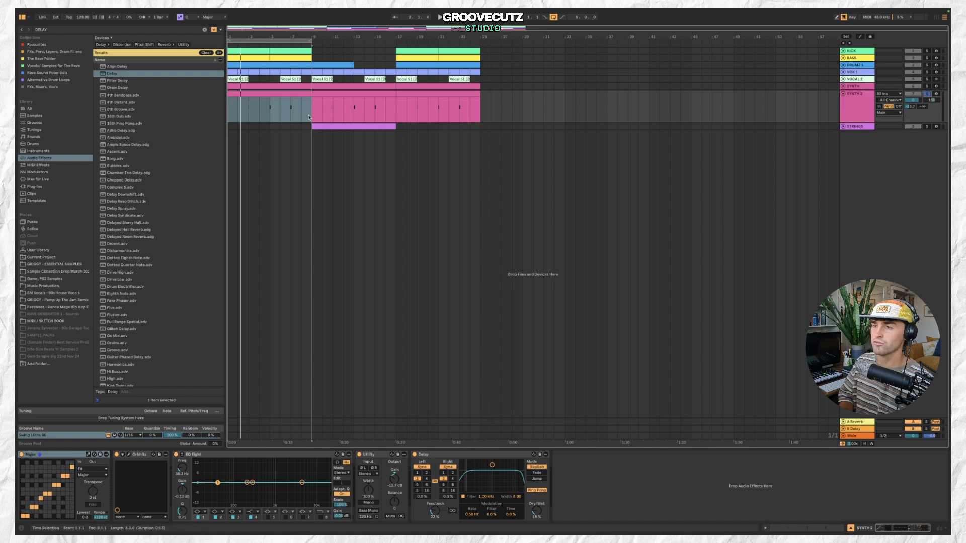
left_click(253, 112)
key("space")
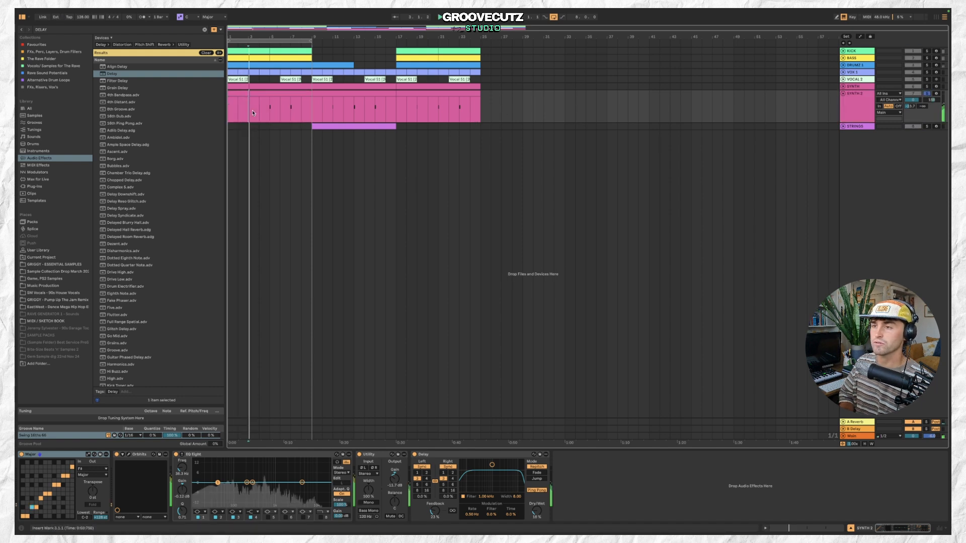
key("space")
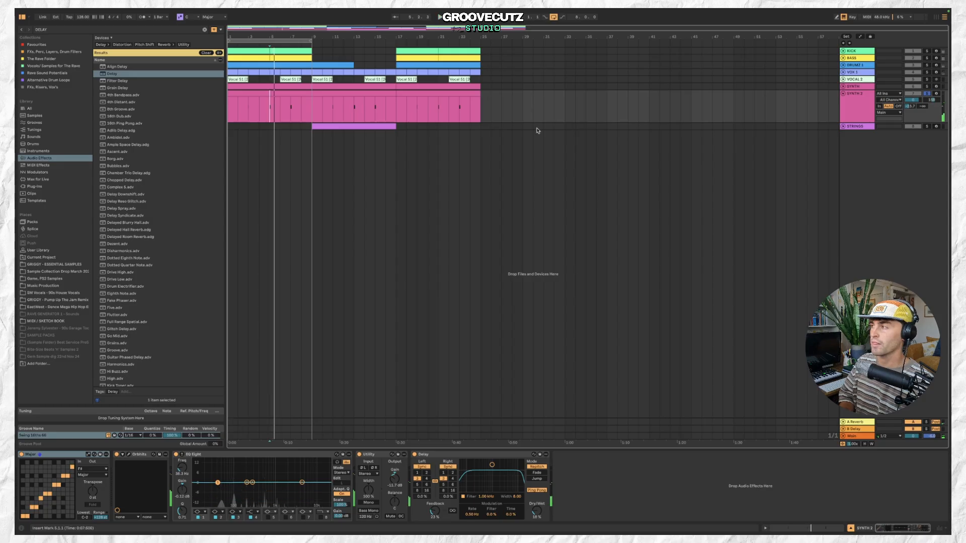
left_click(927, 94)
left_click(844, 96)
left_click(844, 94)
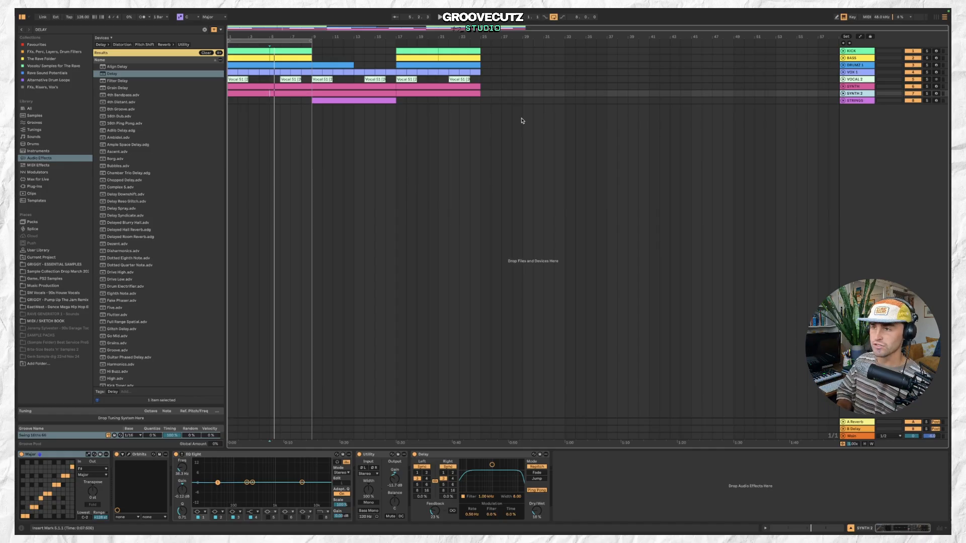
key("space")
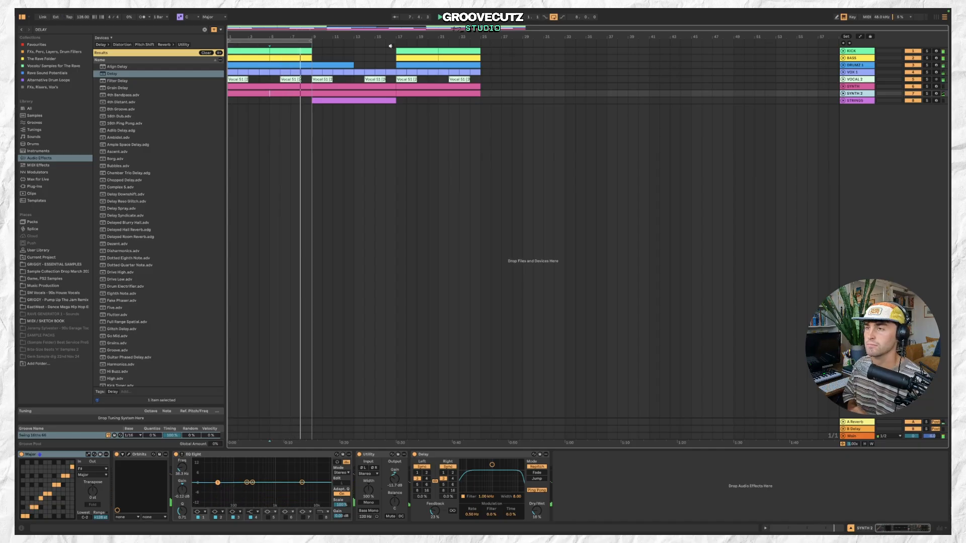
key("space")
Open the bass track and inspect its device chain.
left_click(854, 58)
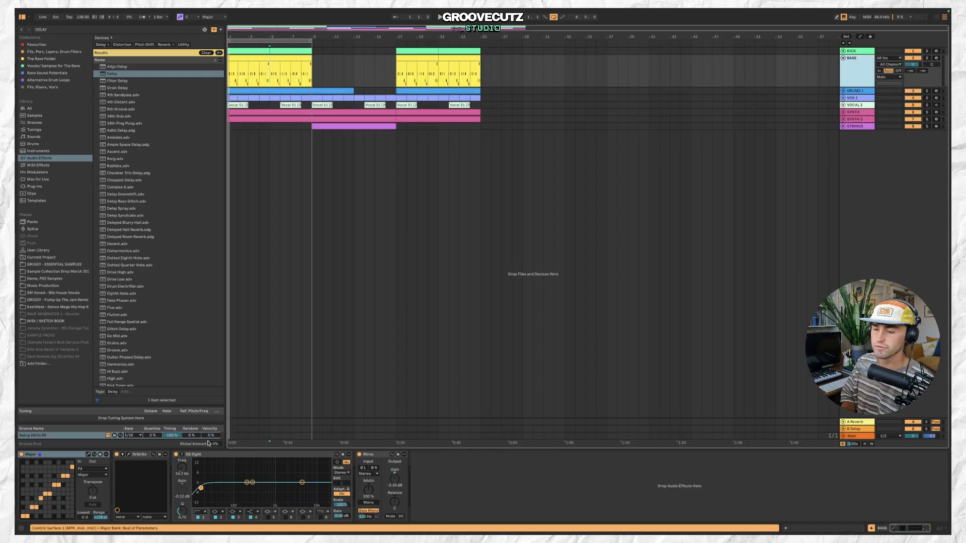
left_click(140, 456)
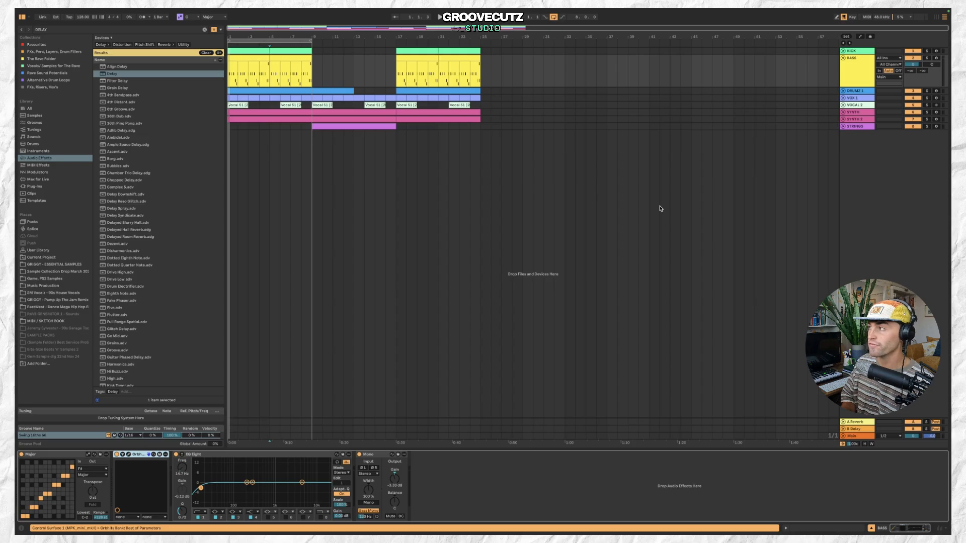
left_click(843, 58)
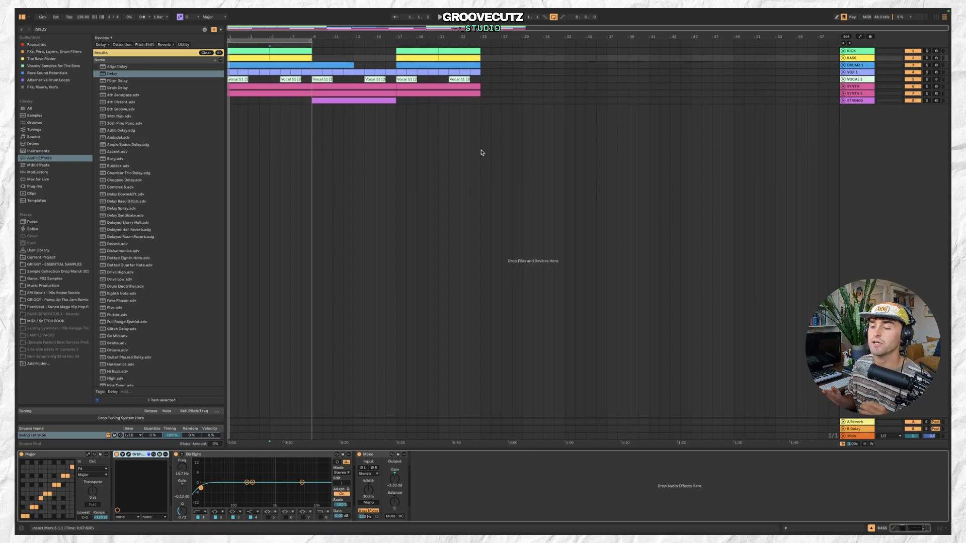